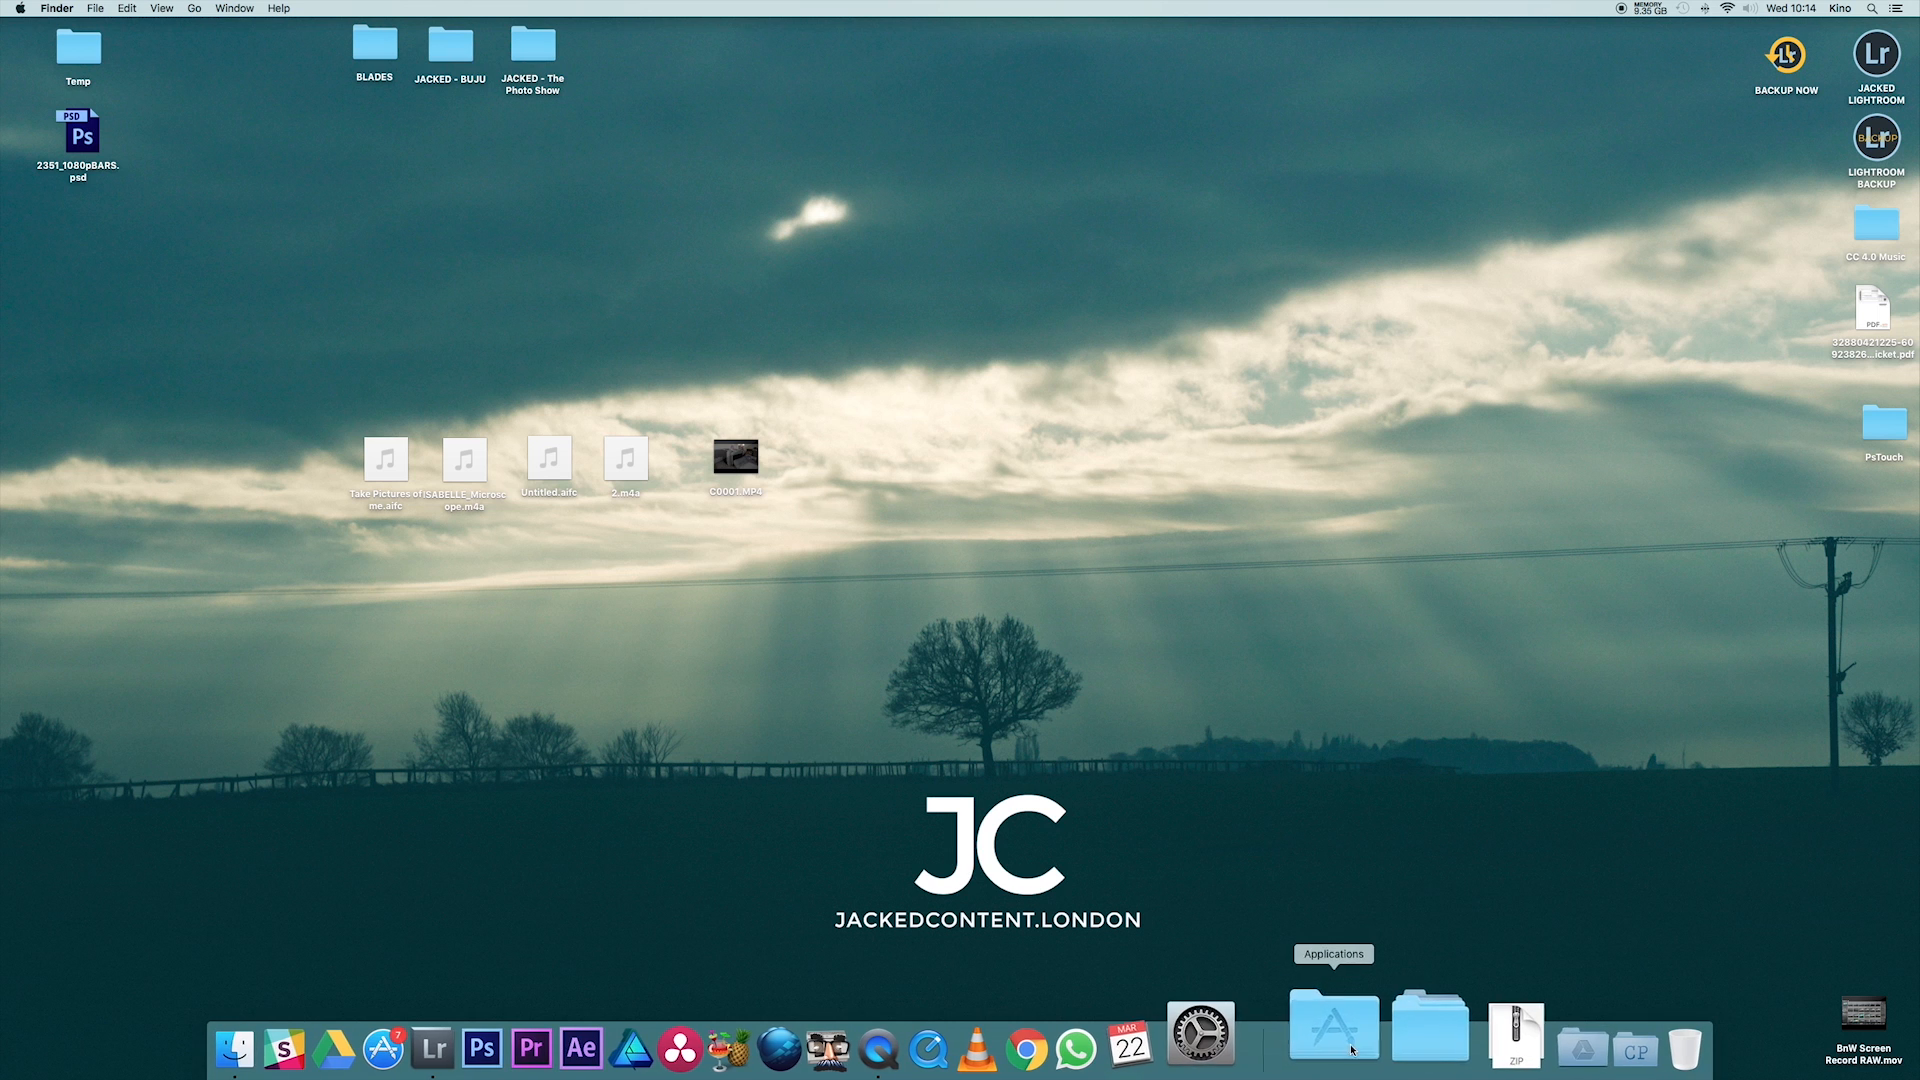
Open Adobe DNG Converter, look over its conversion, naming and file extension settings, and quit it
left_click(1342, 1047)
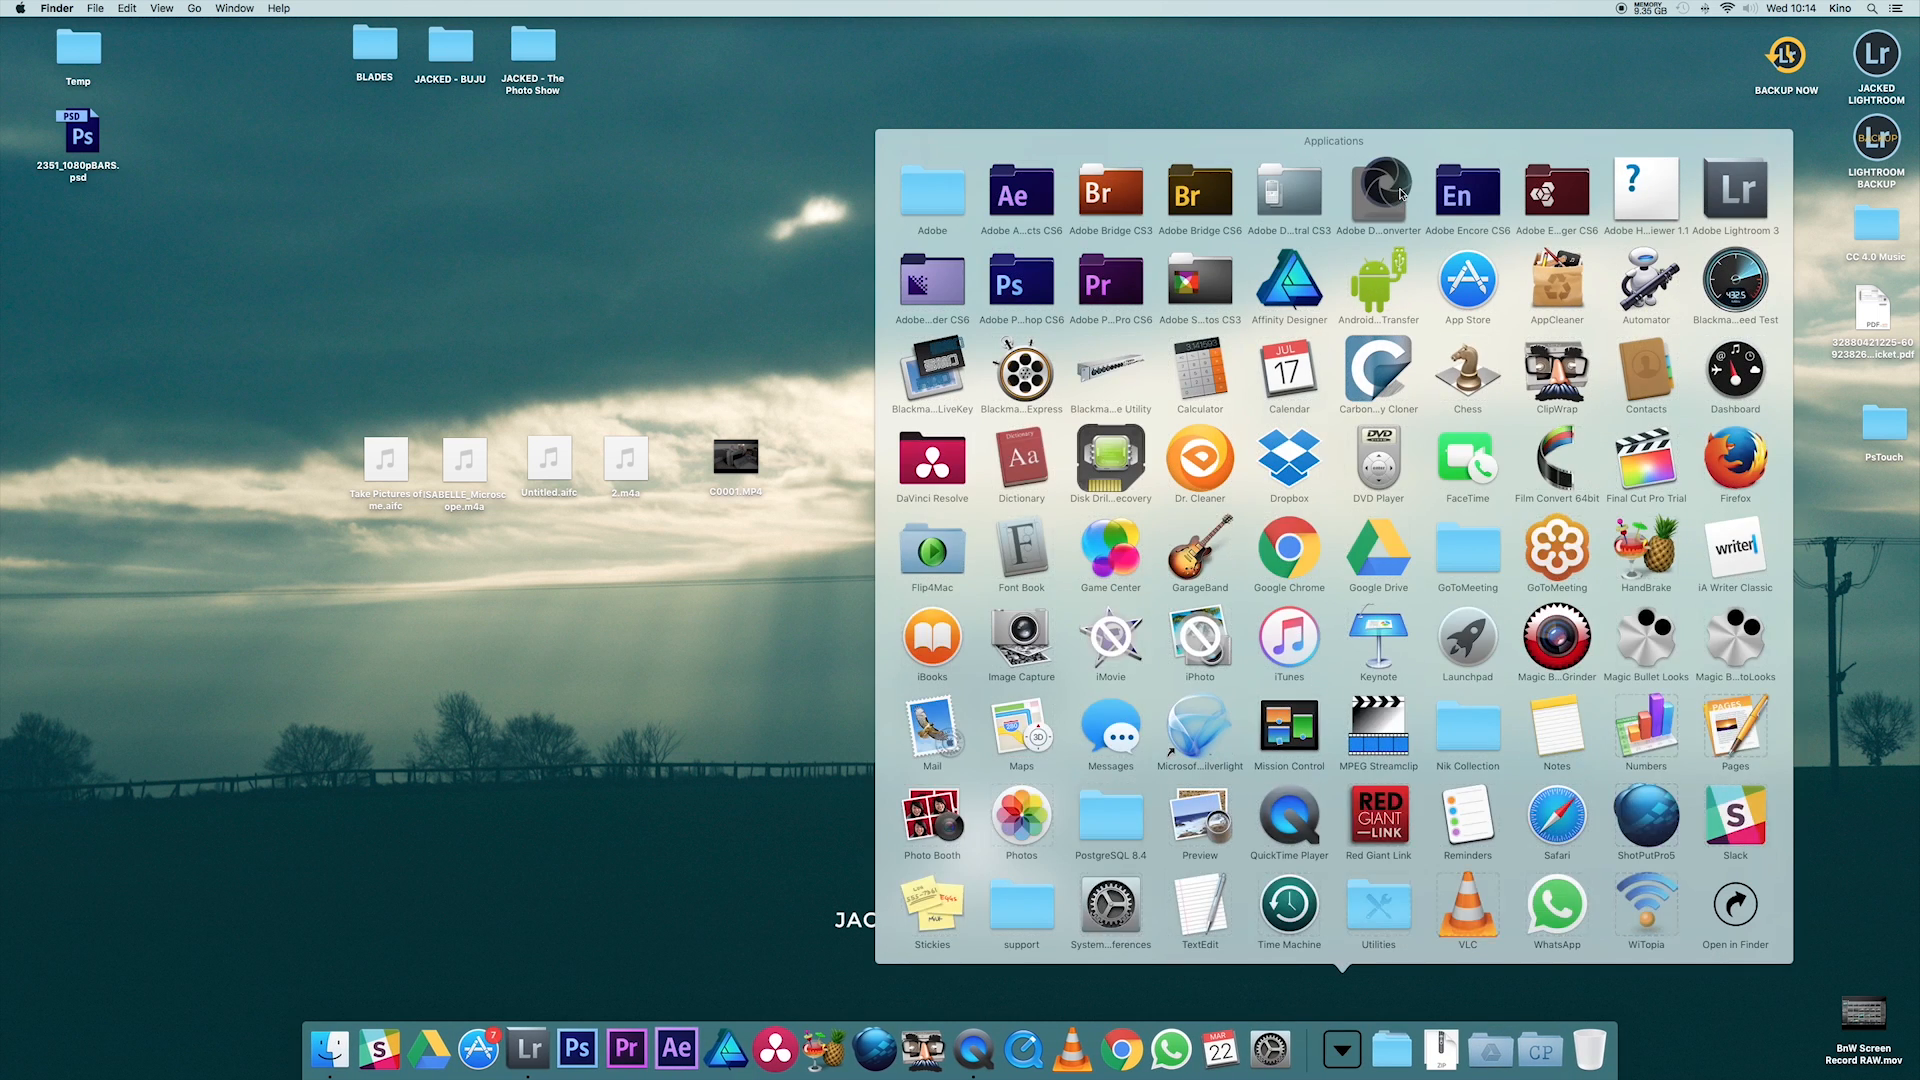
left_click(1378, 192)
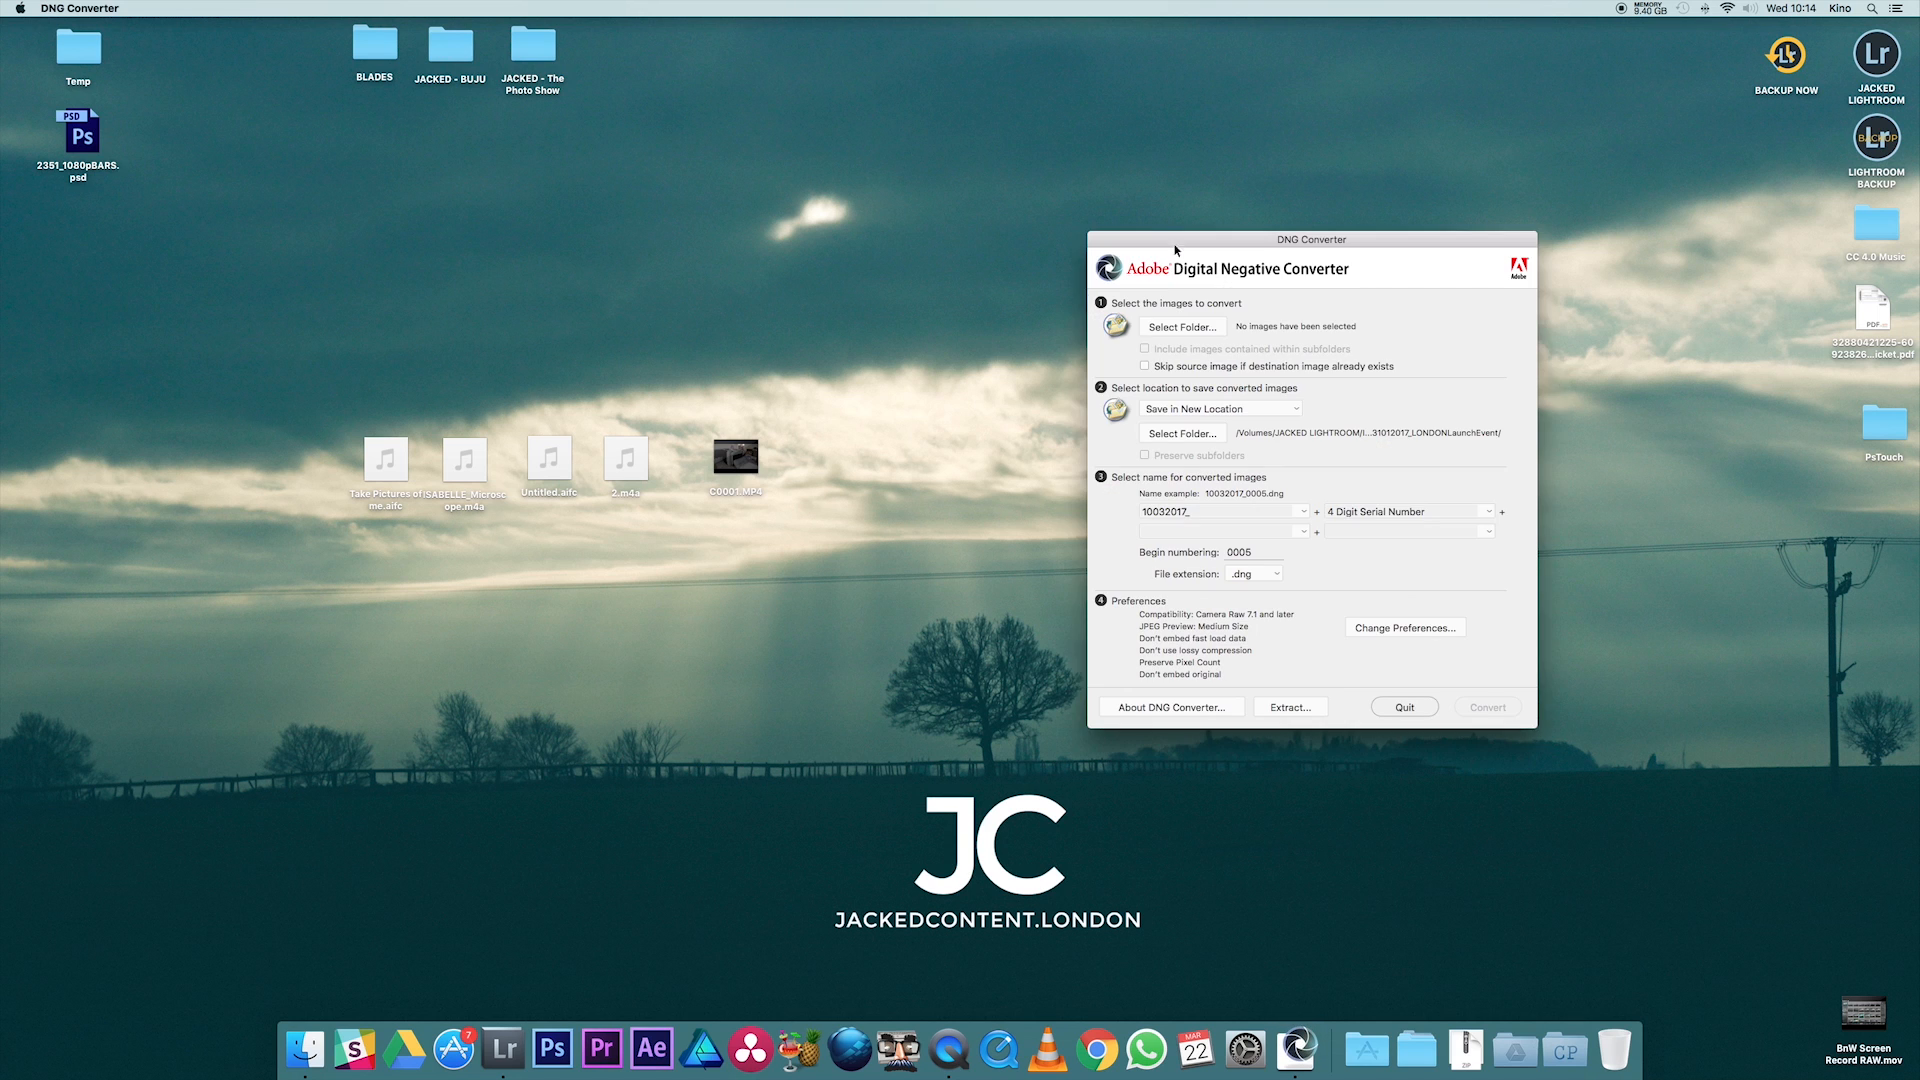
left_click_drag(1271, 239, 915, 169)
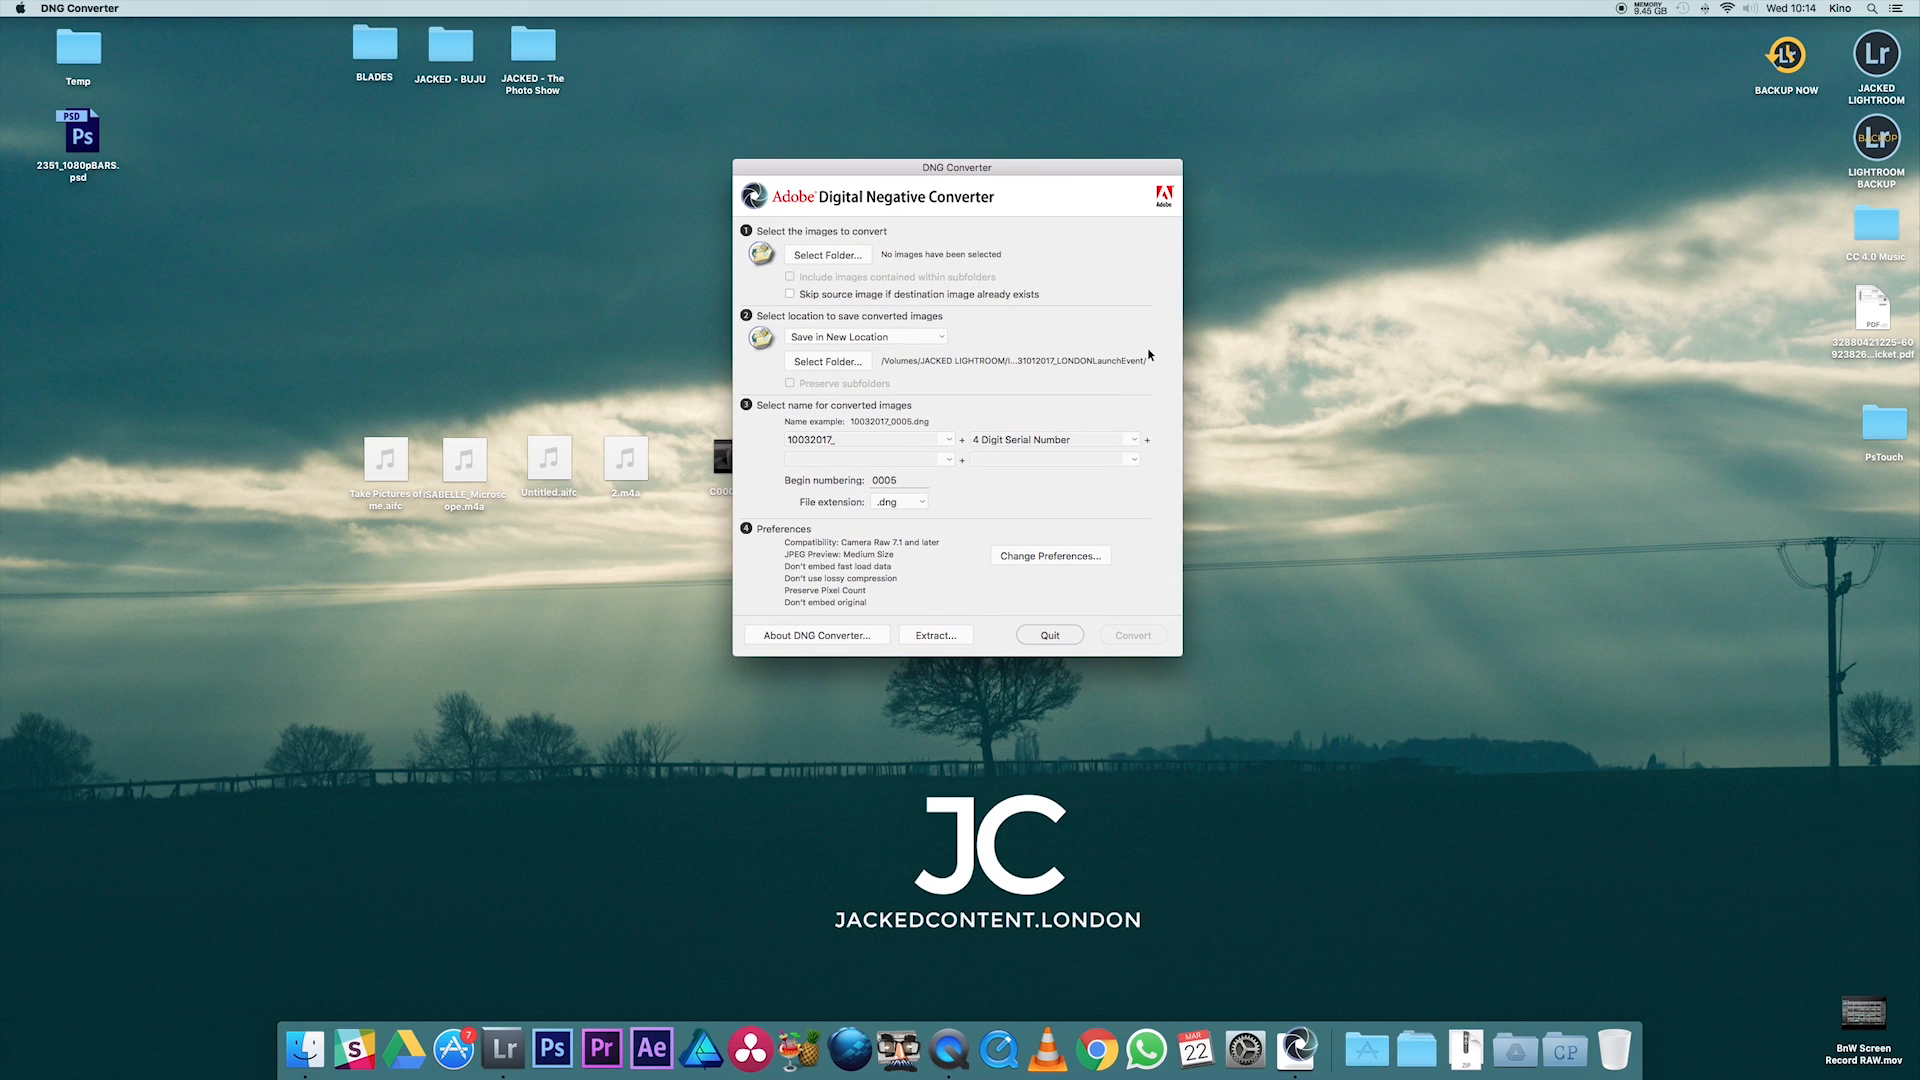
left_click_drag(1036, 175, 1018, 180)
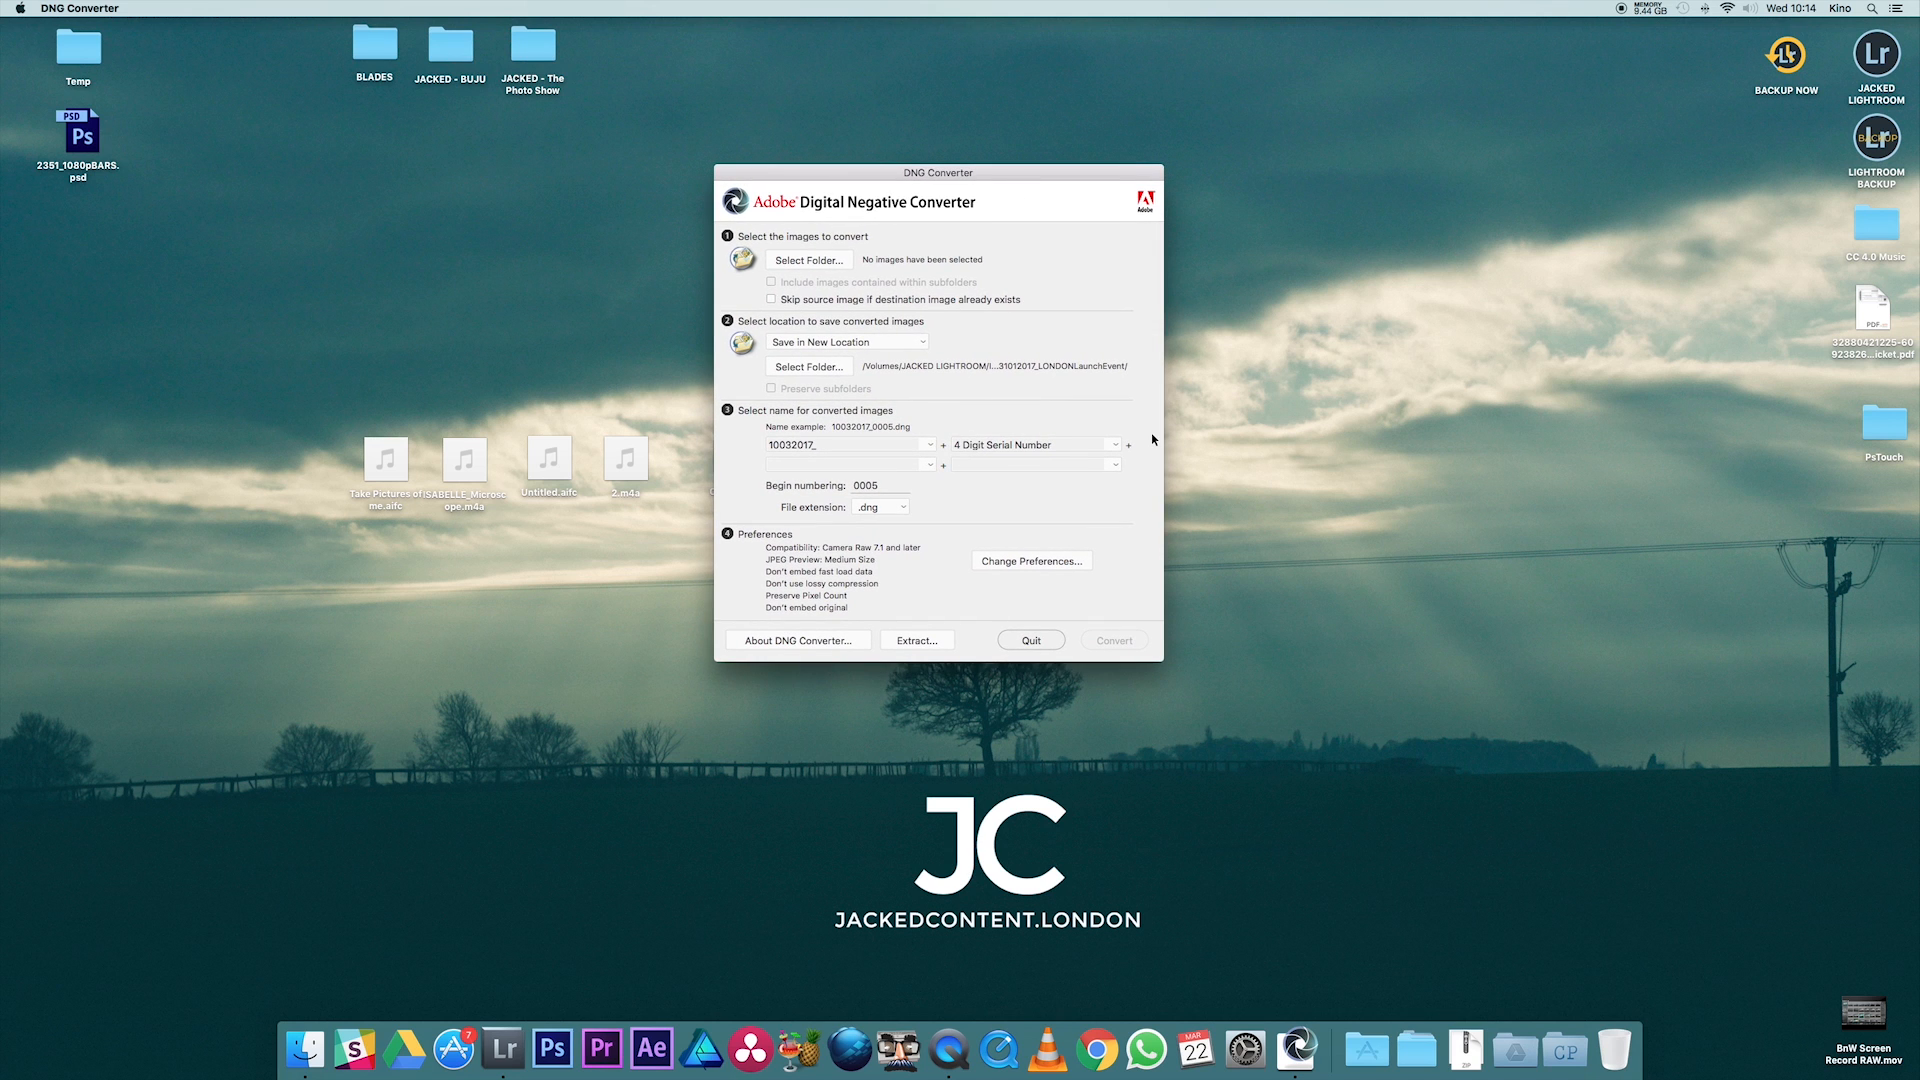
left_click_drag(966, 175, 984, 205)
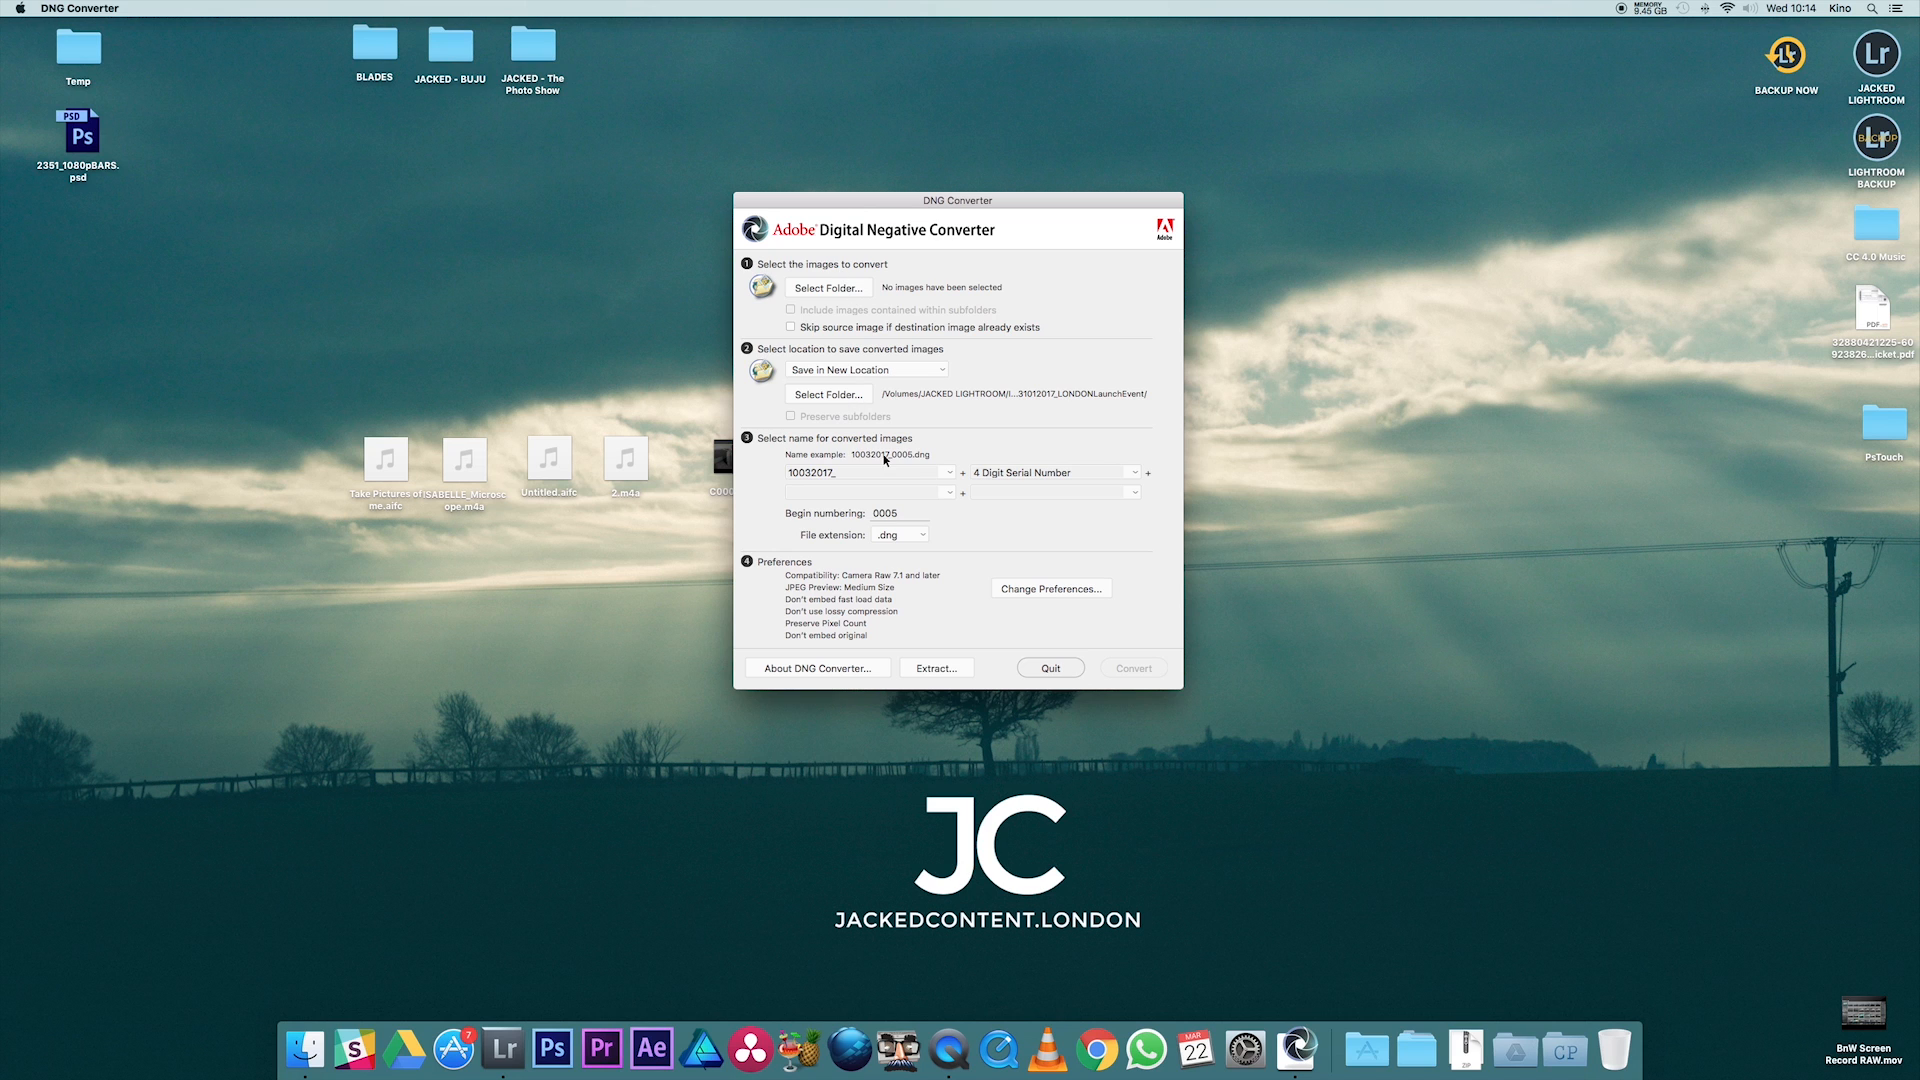
left_click(920, 534)
left_click(885, 535)
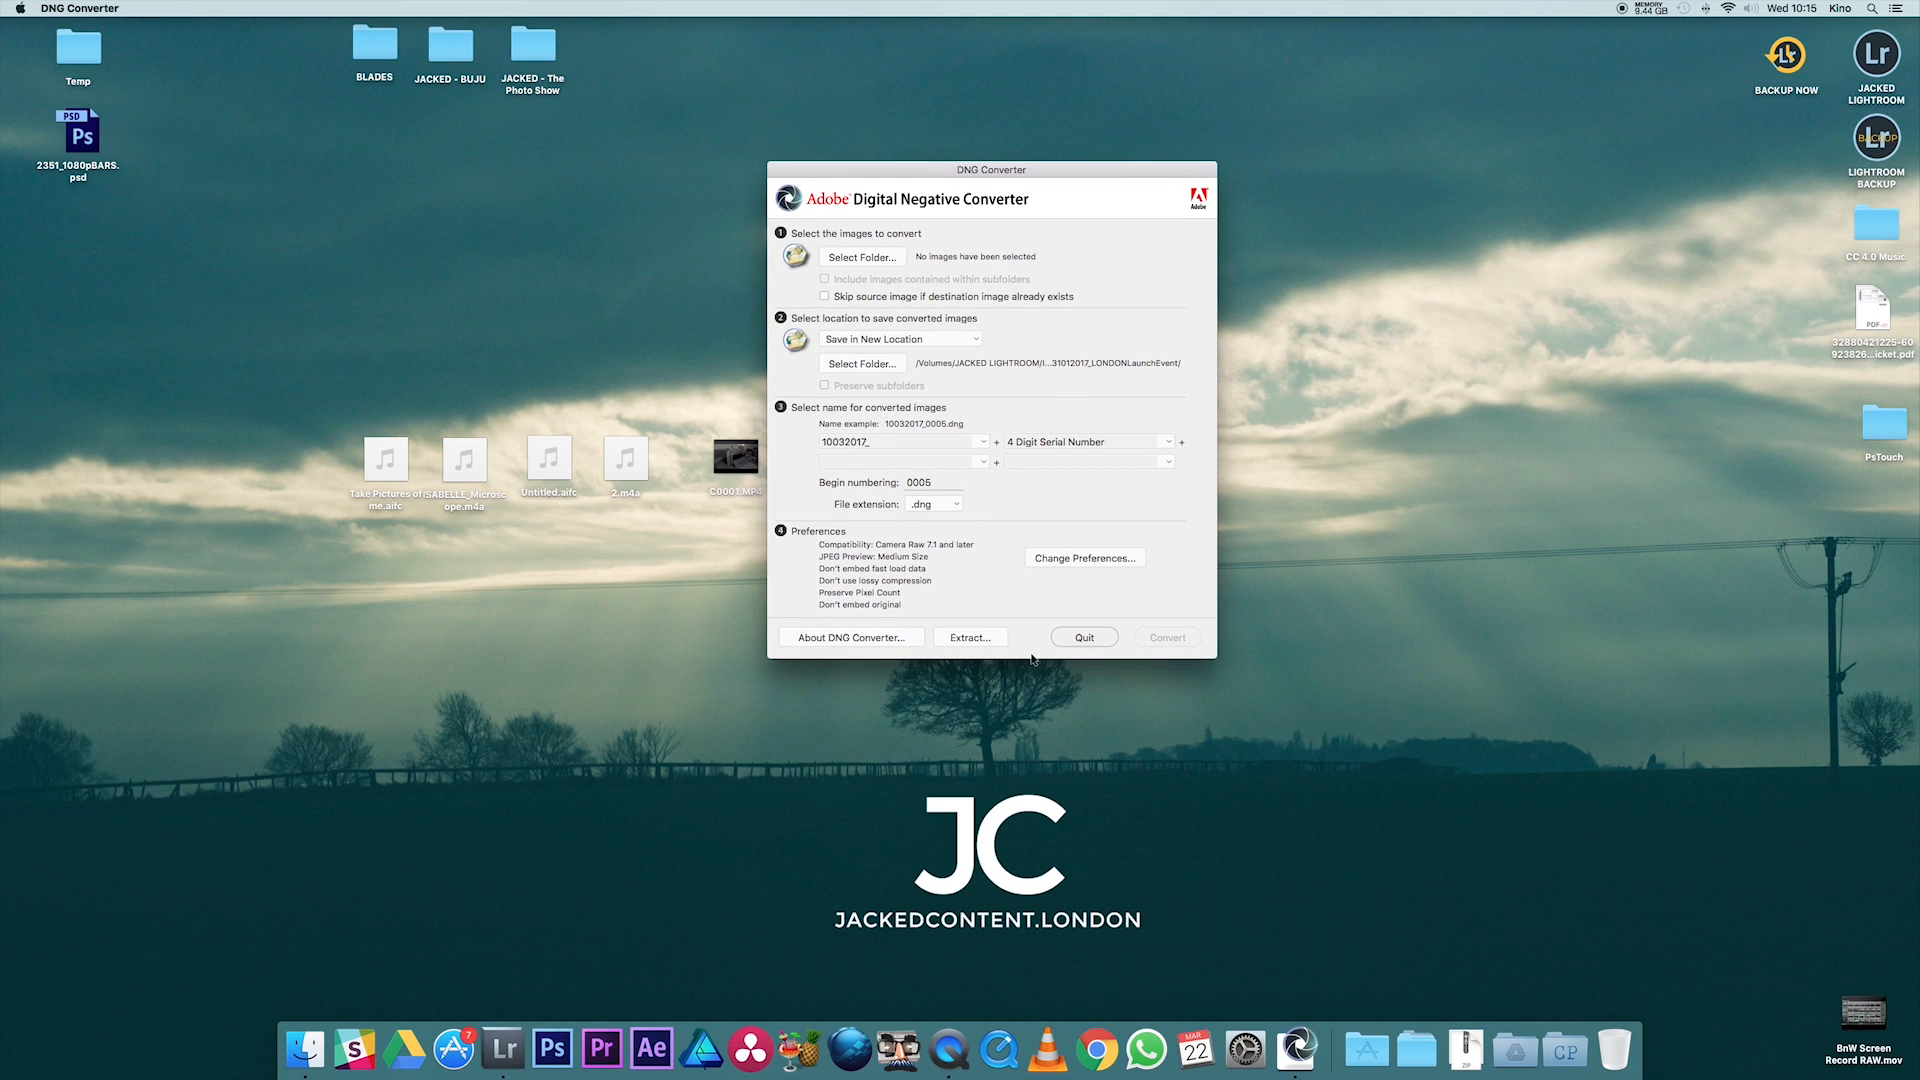
left_click(1079, 640)
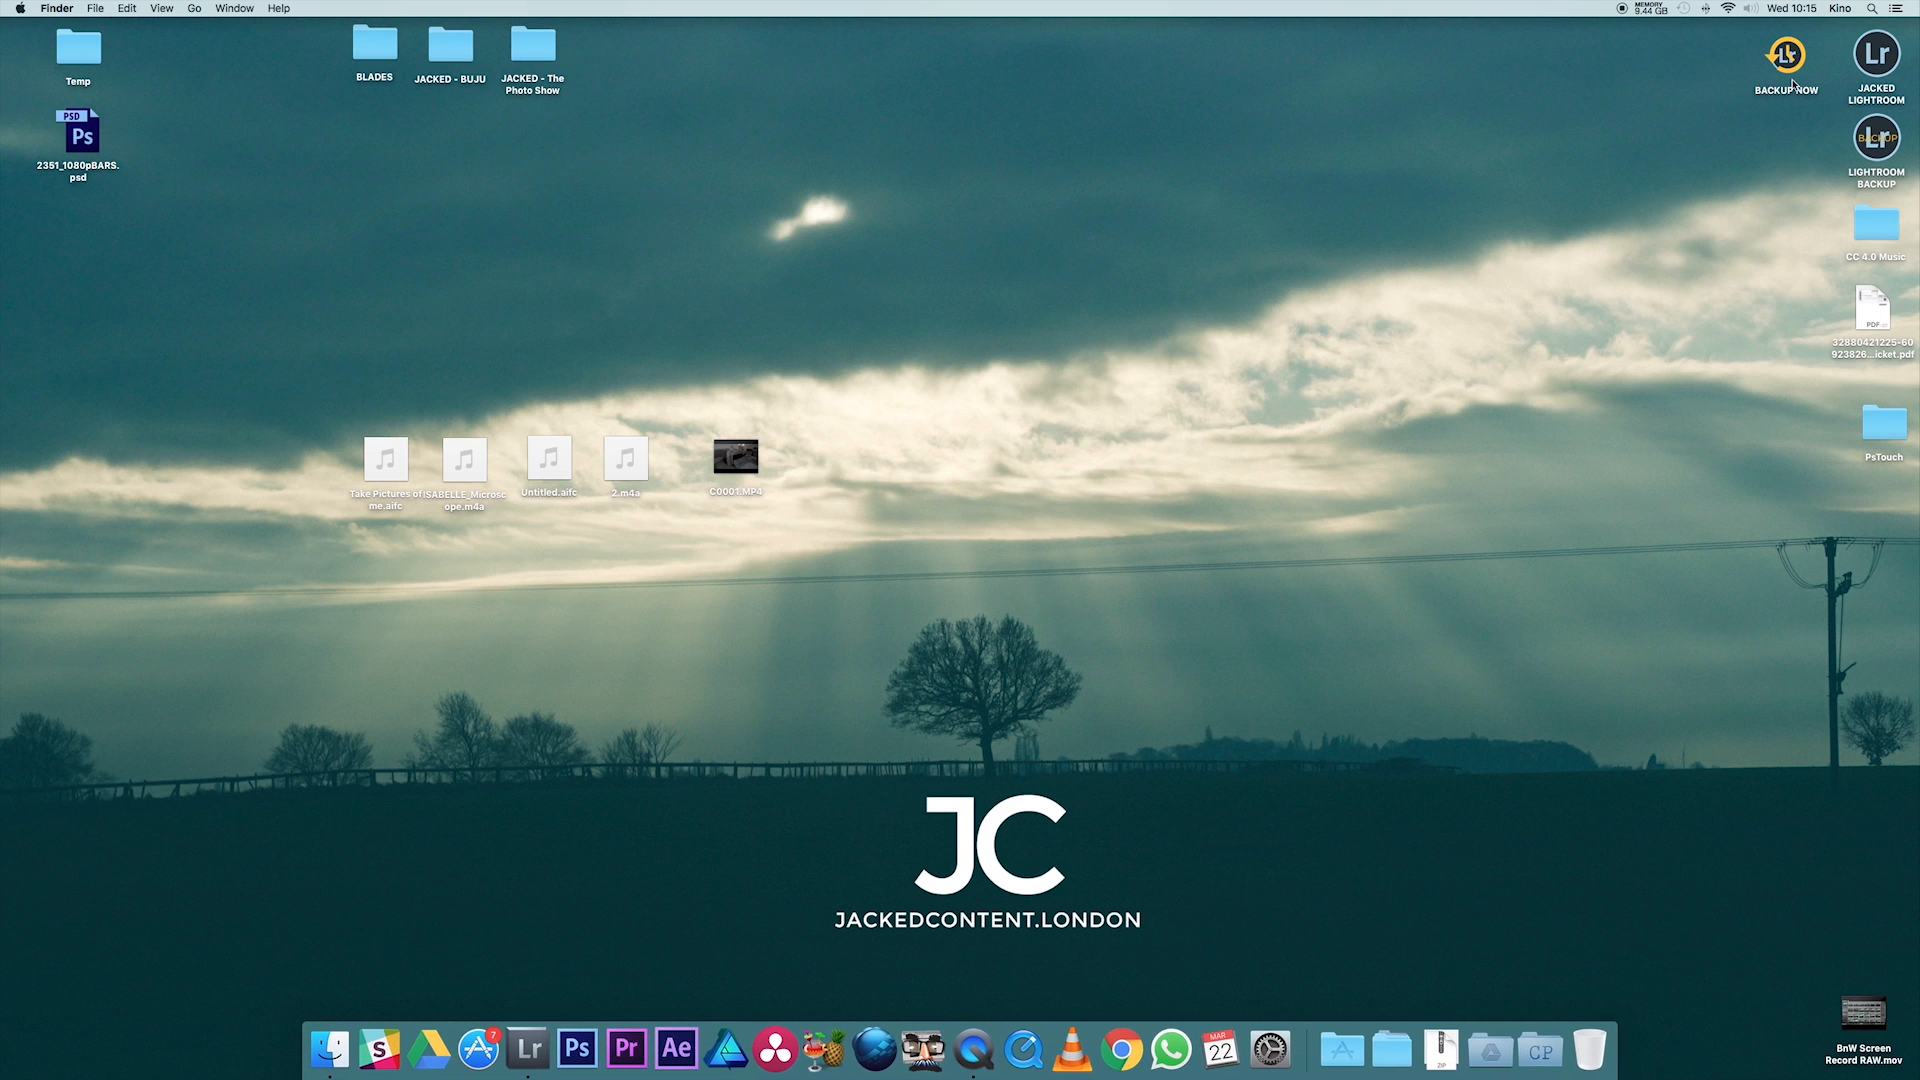
Open the JACKED LIGHTROOM drive and browse its image folders, ending in 06022017_HullTrip / Billingham Shoot
double_click(1866, 63)
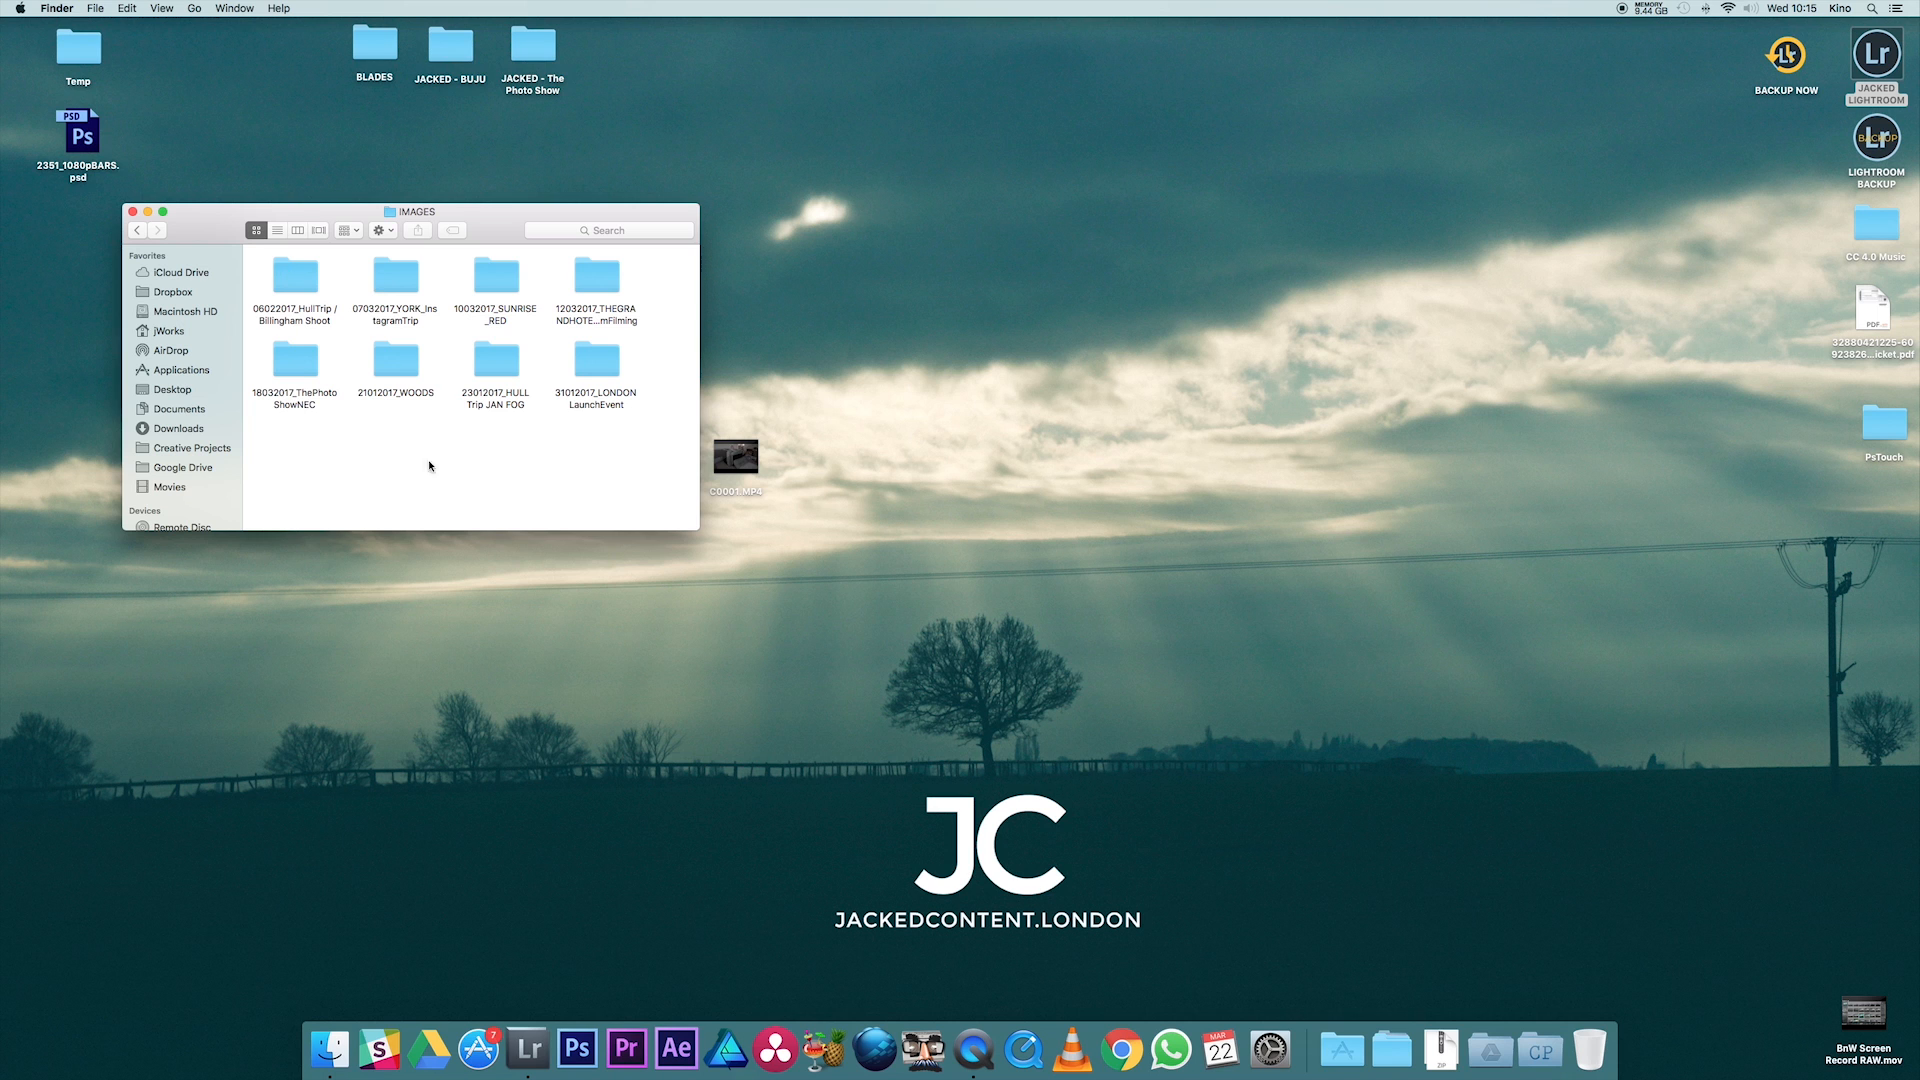
double_click(492, 372)
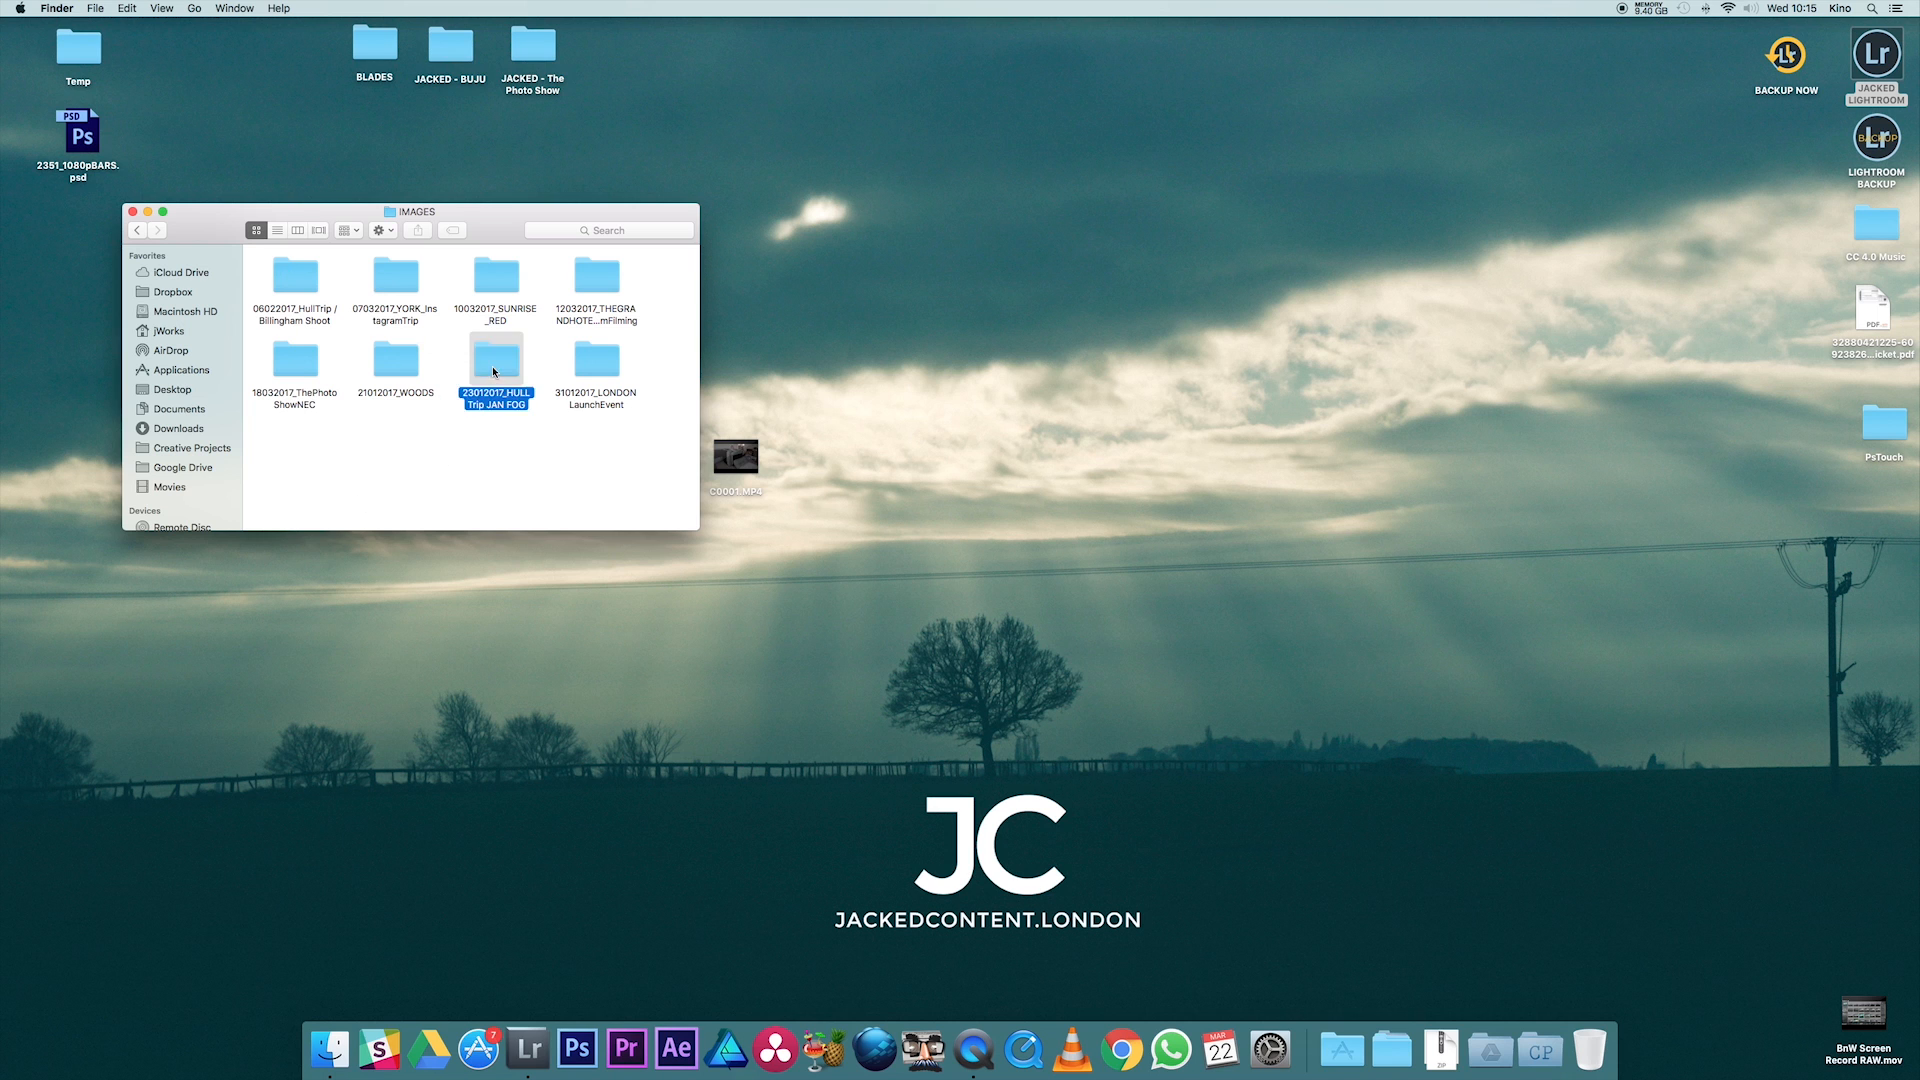
left_click(138, 231)
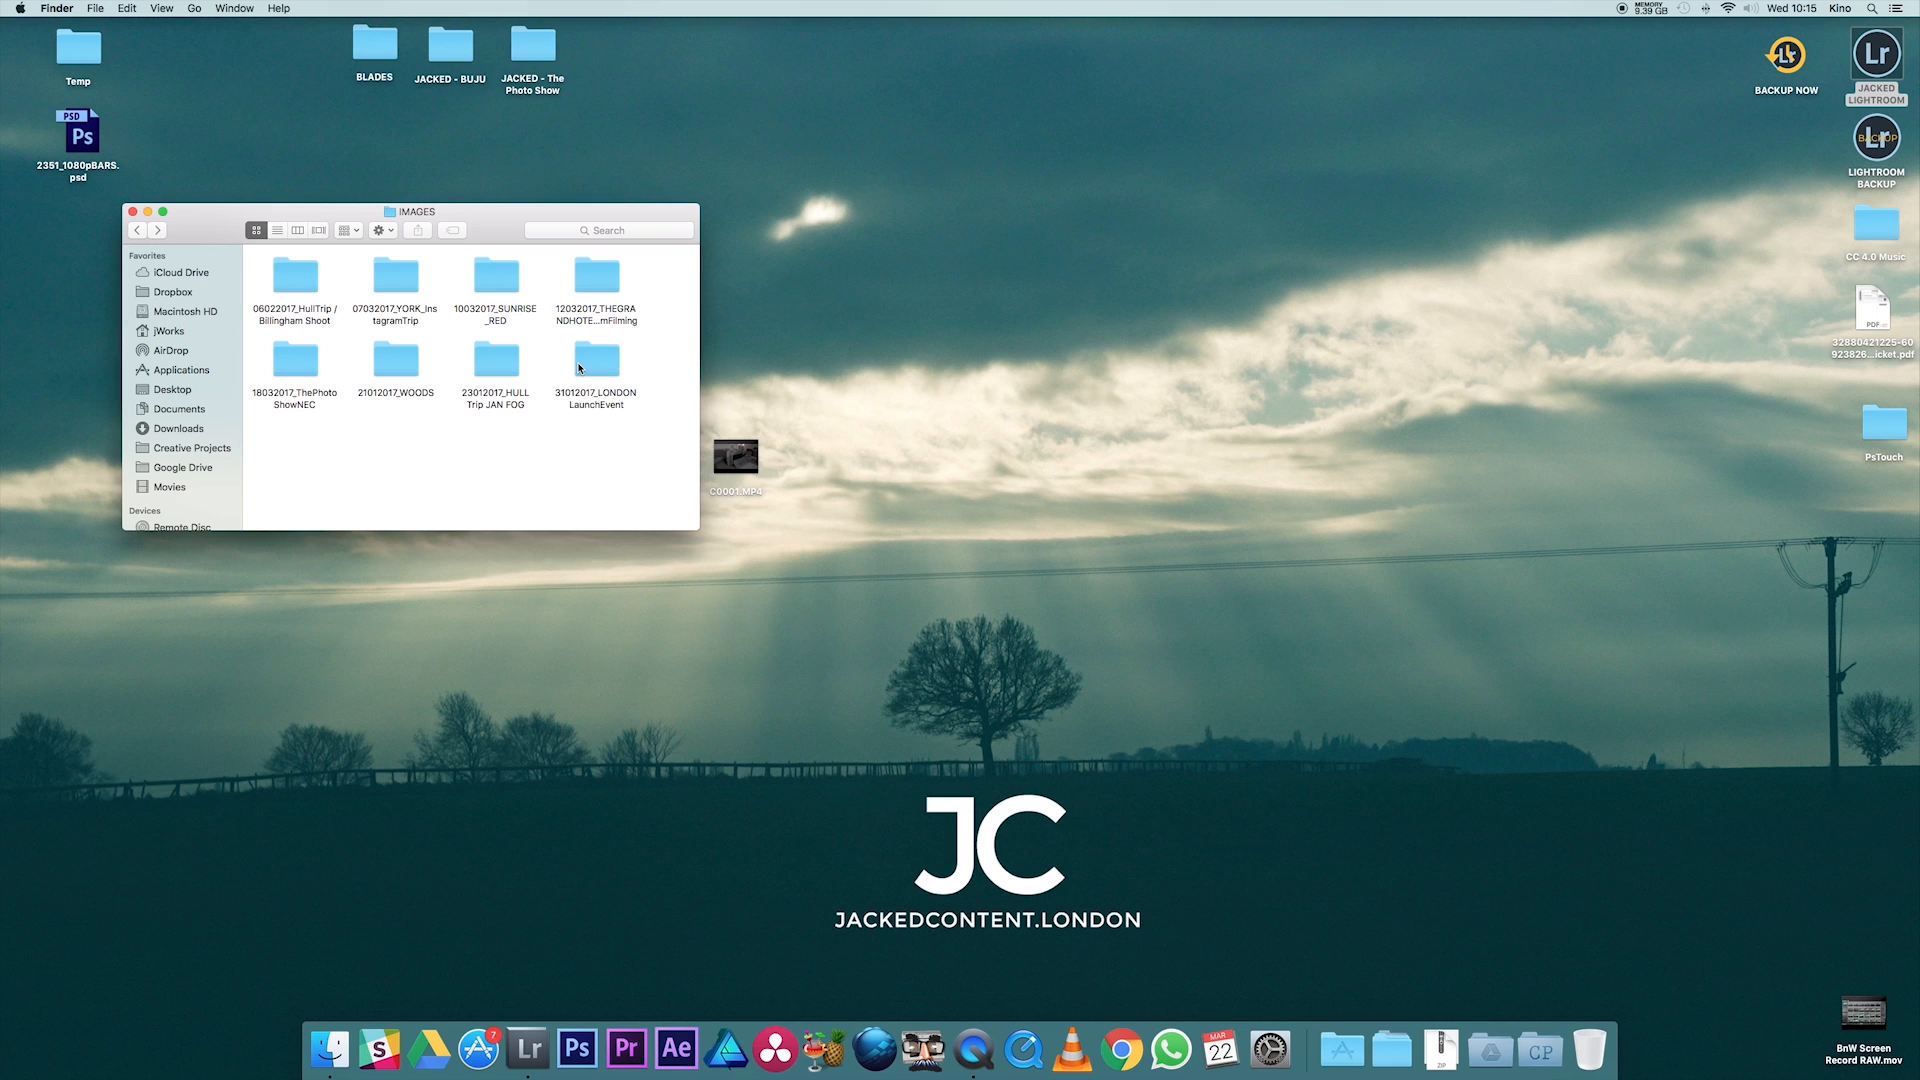
left_click(297, 272)
double_click(296, 265)
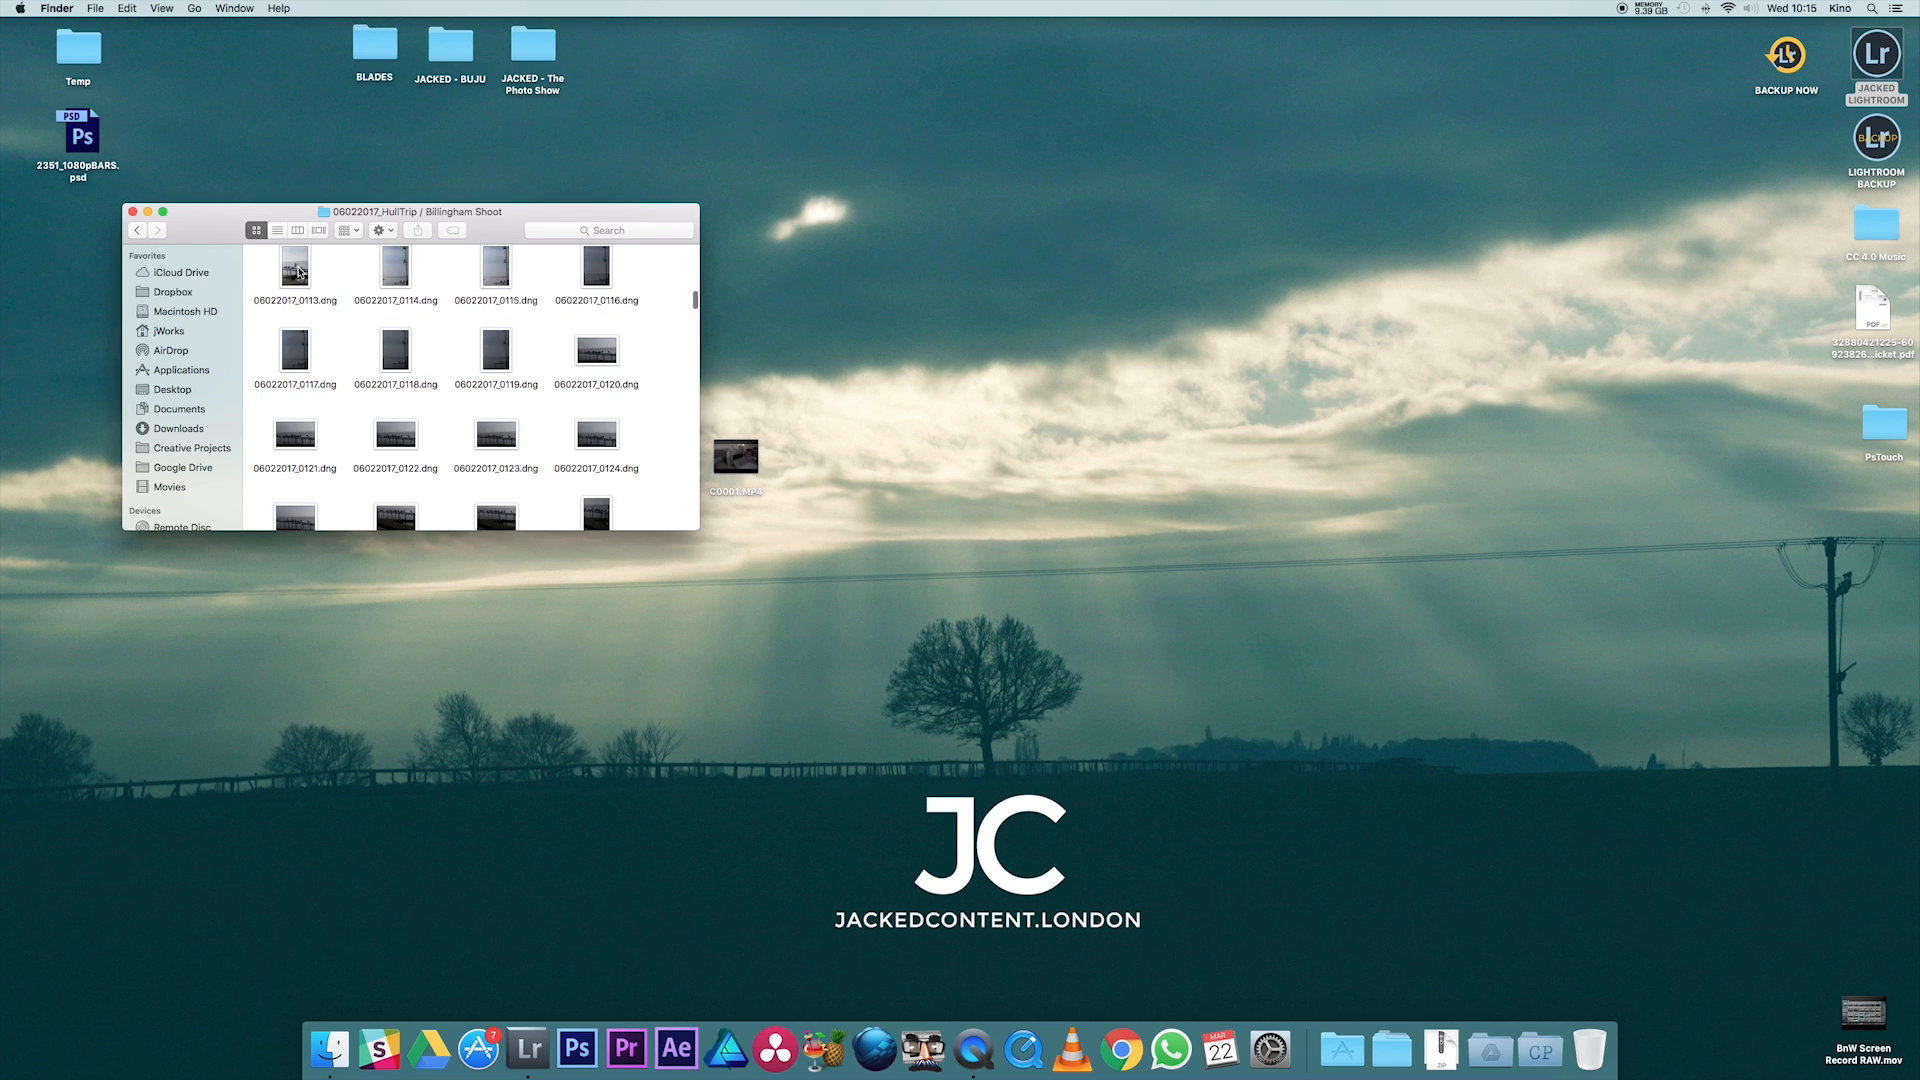
Preview 06022017_0122.dng with Quick Look, and close the preview and the folder window
left_click(401, 433)
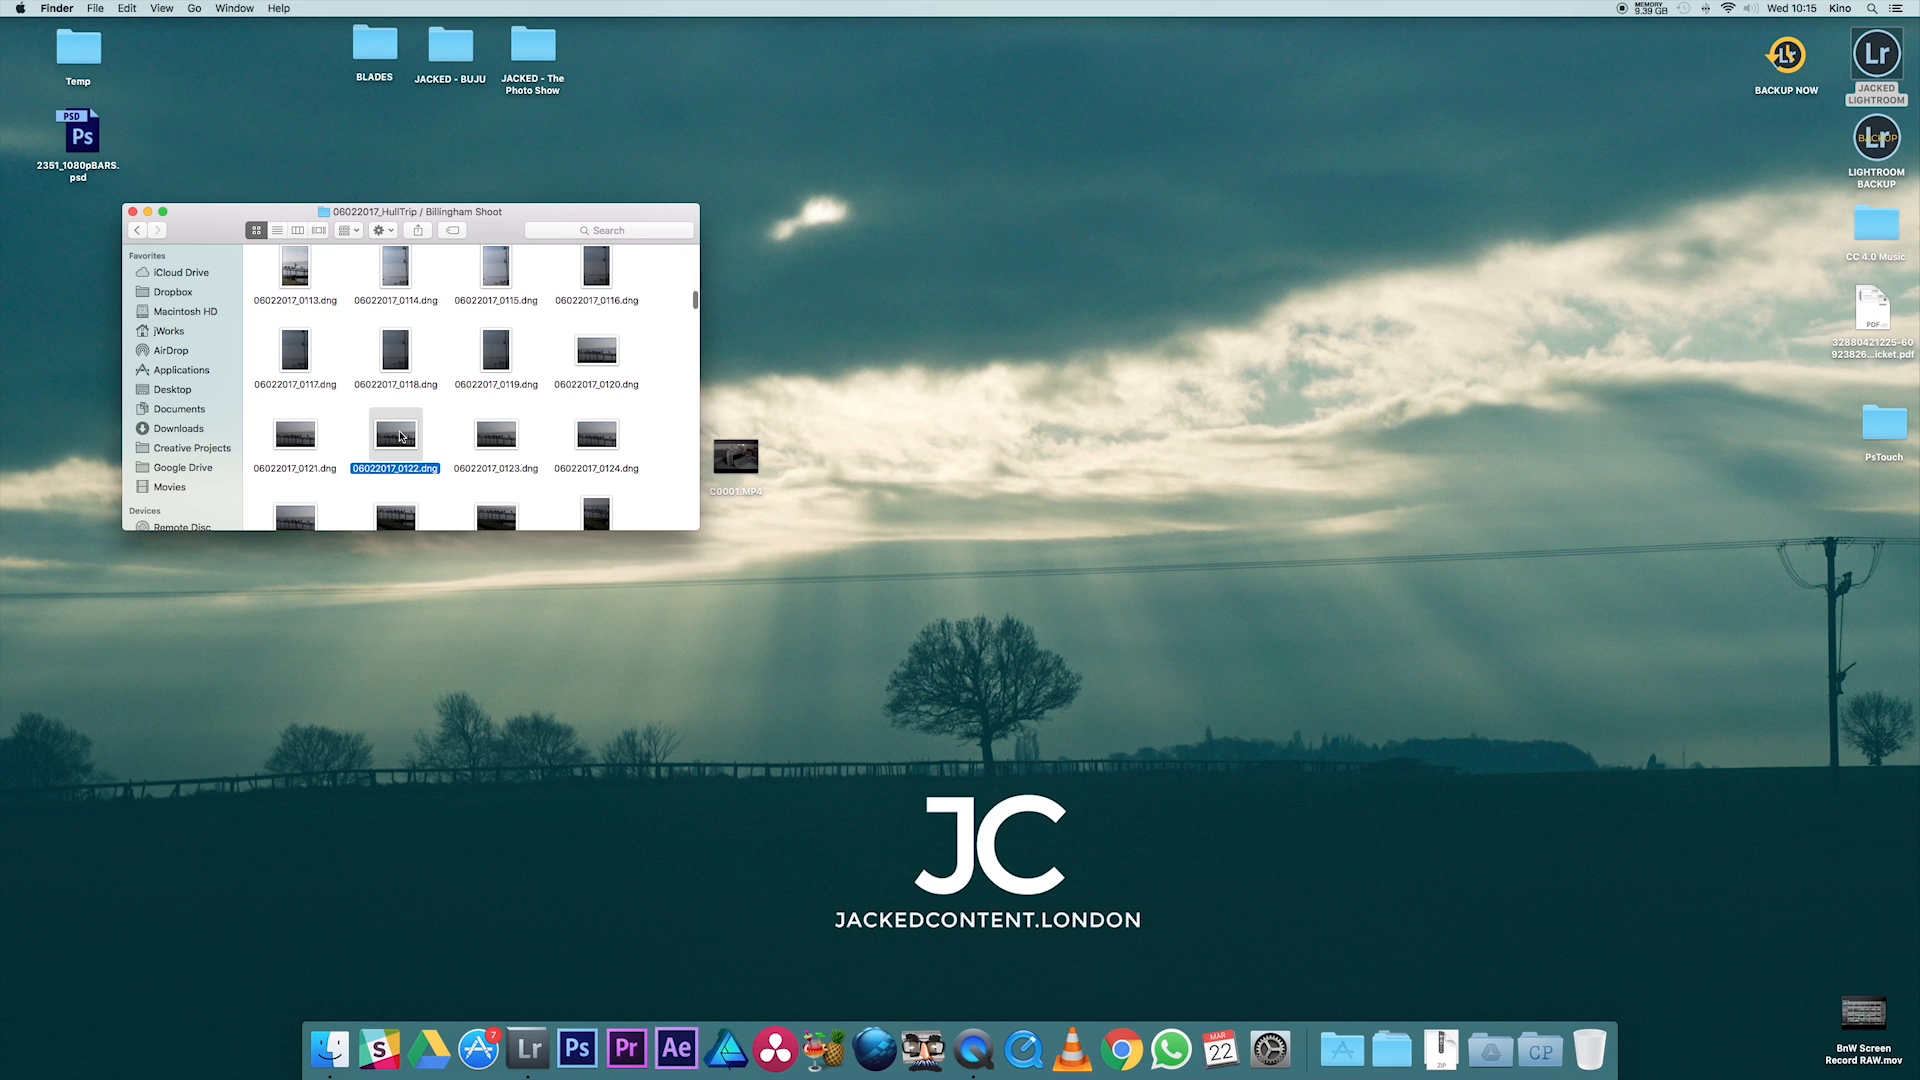
key("space")
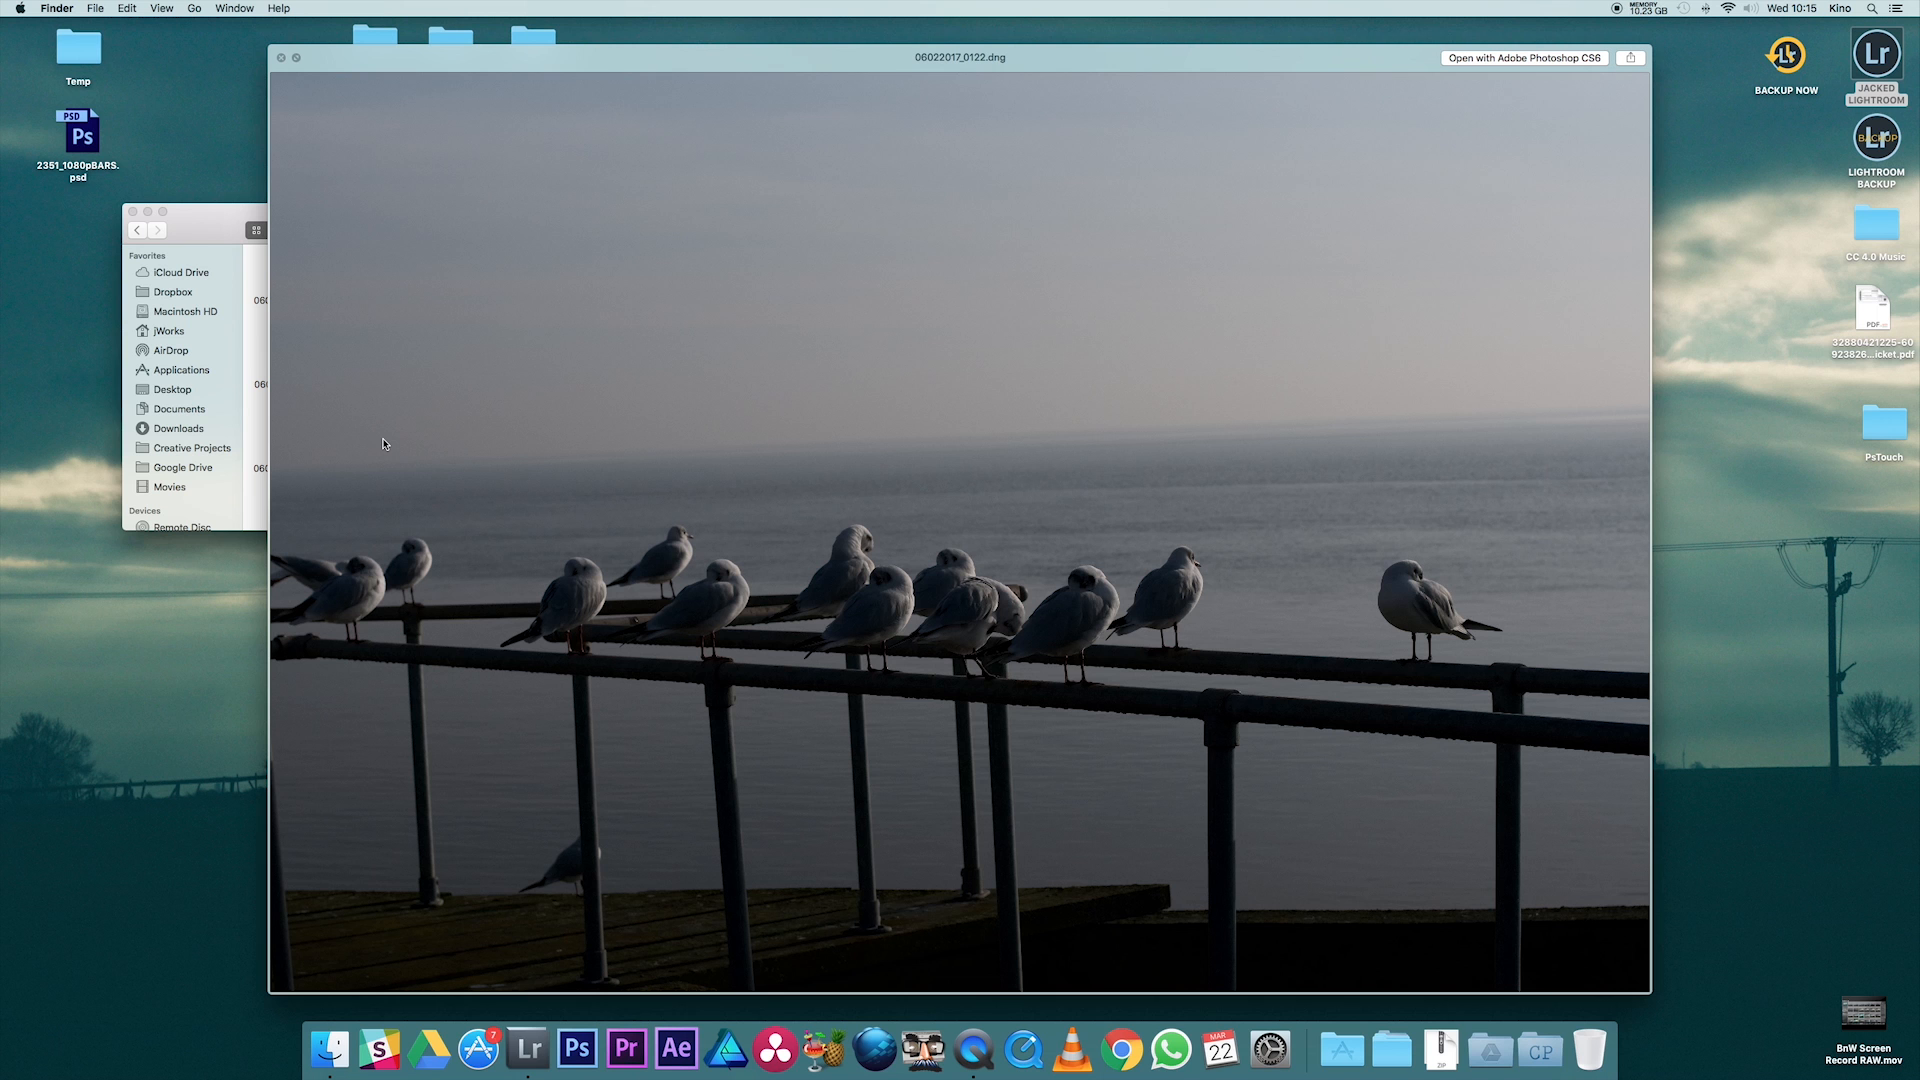
key("space")
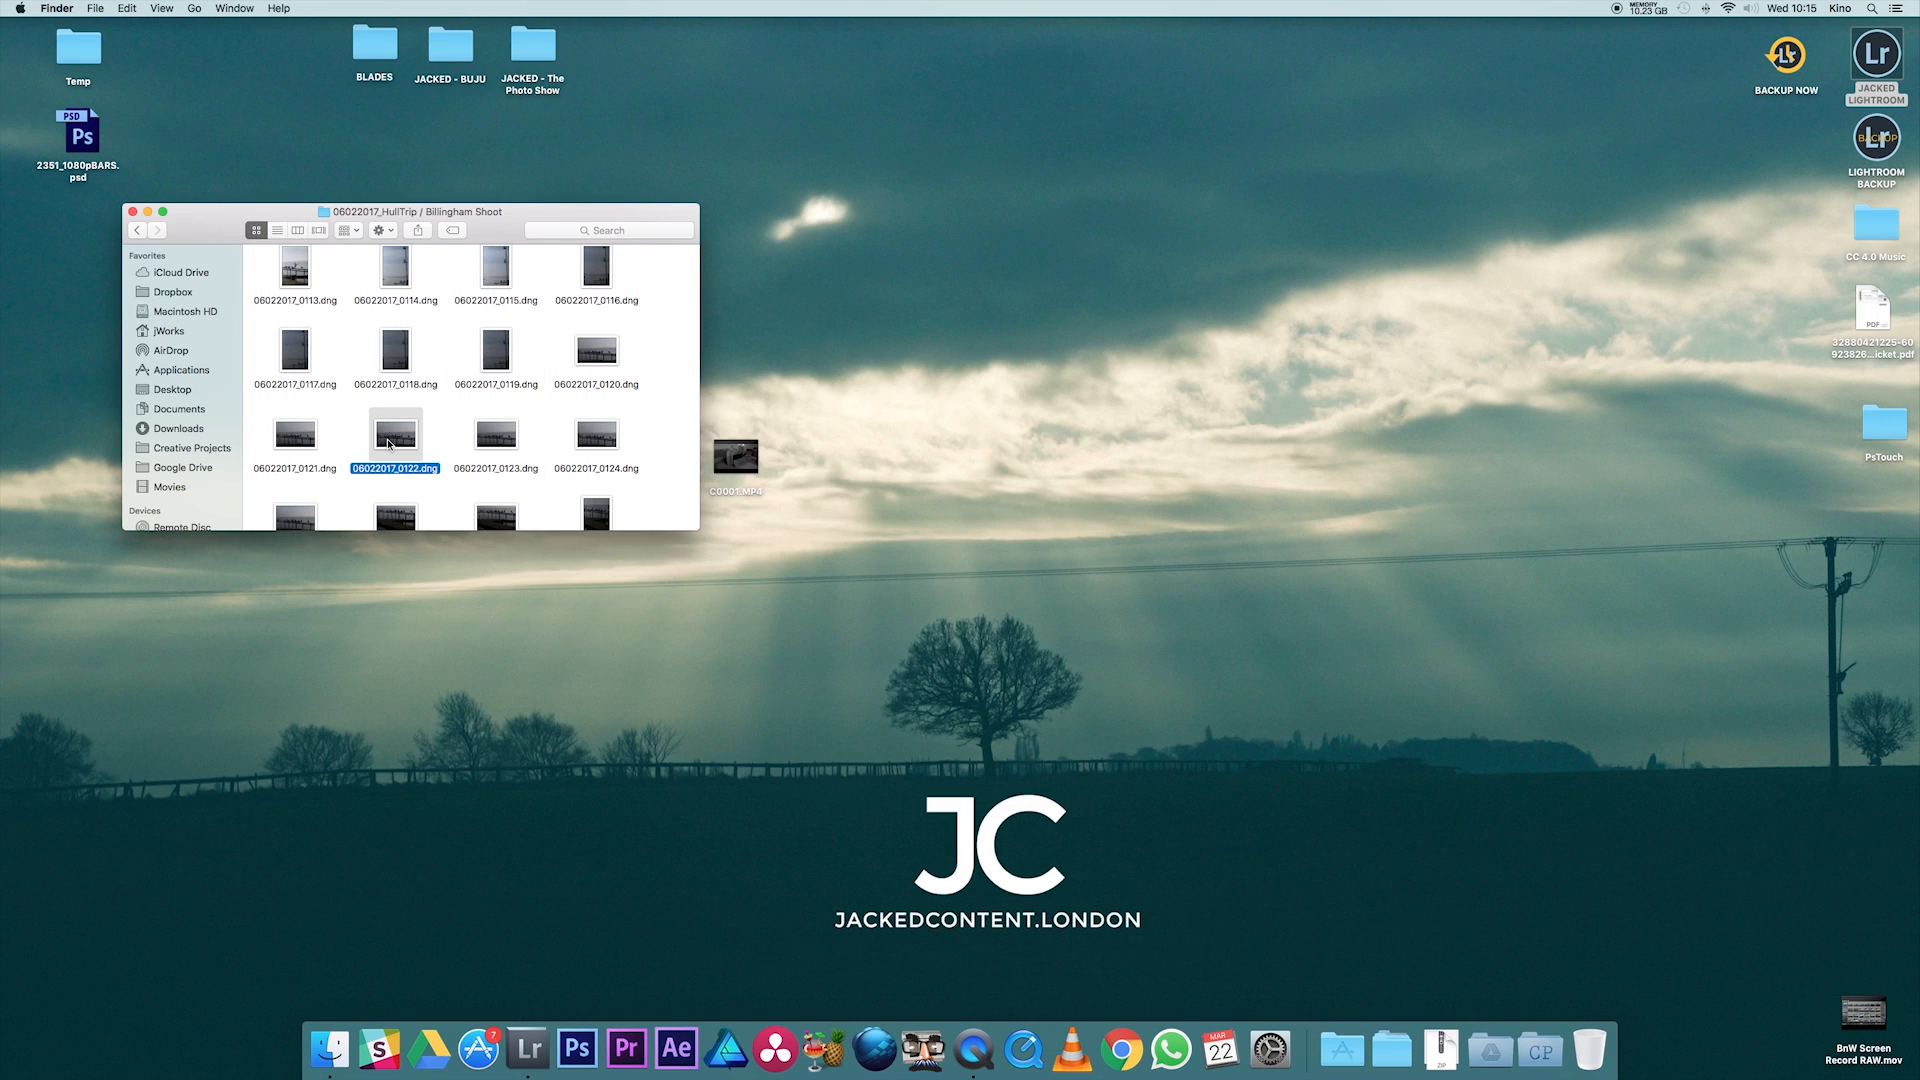
left_click(132, 212)
Switch to Lightroom, widen the sidebar holding the folder list, and show the photos of the 23012017_HULL Trip JAN FOG folder
left_click(1019, 538)
key("ctrl+Left")
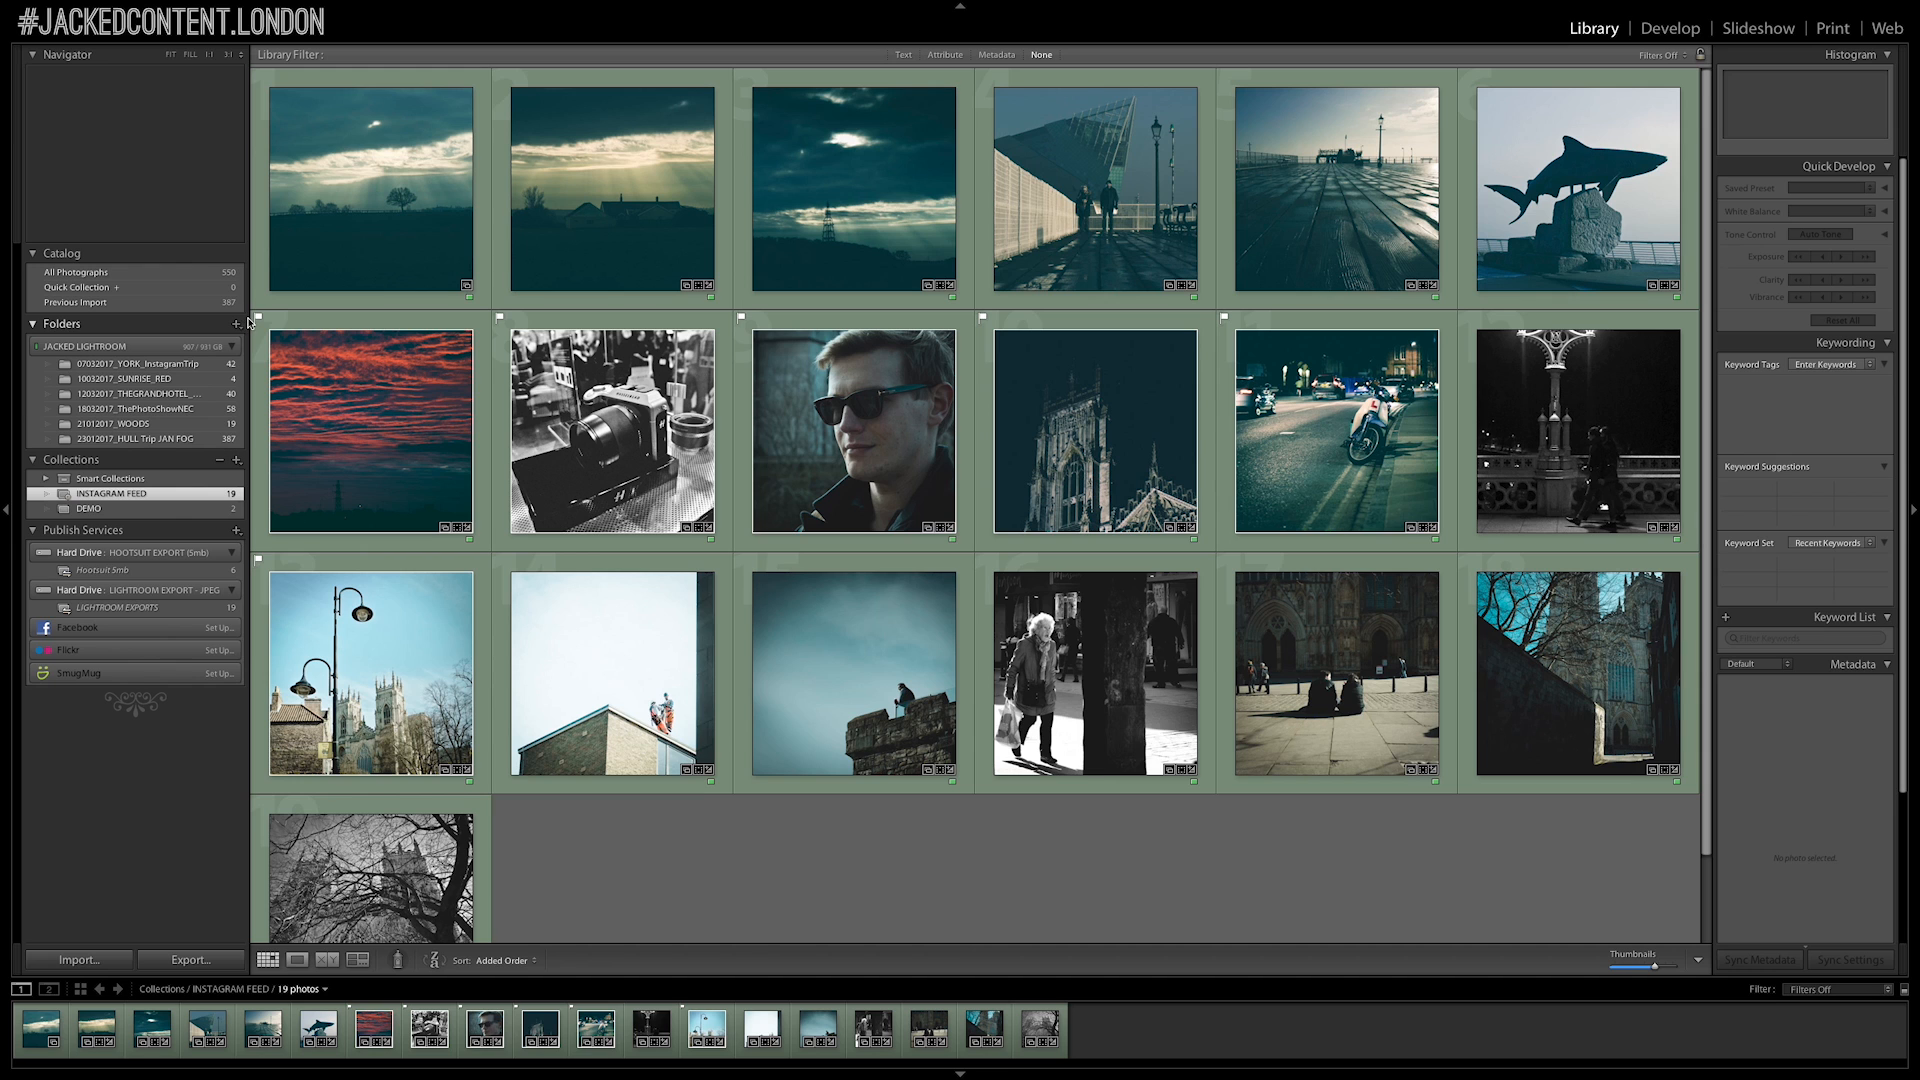
left_click_drag(250, 319, 297, 318)
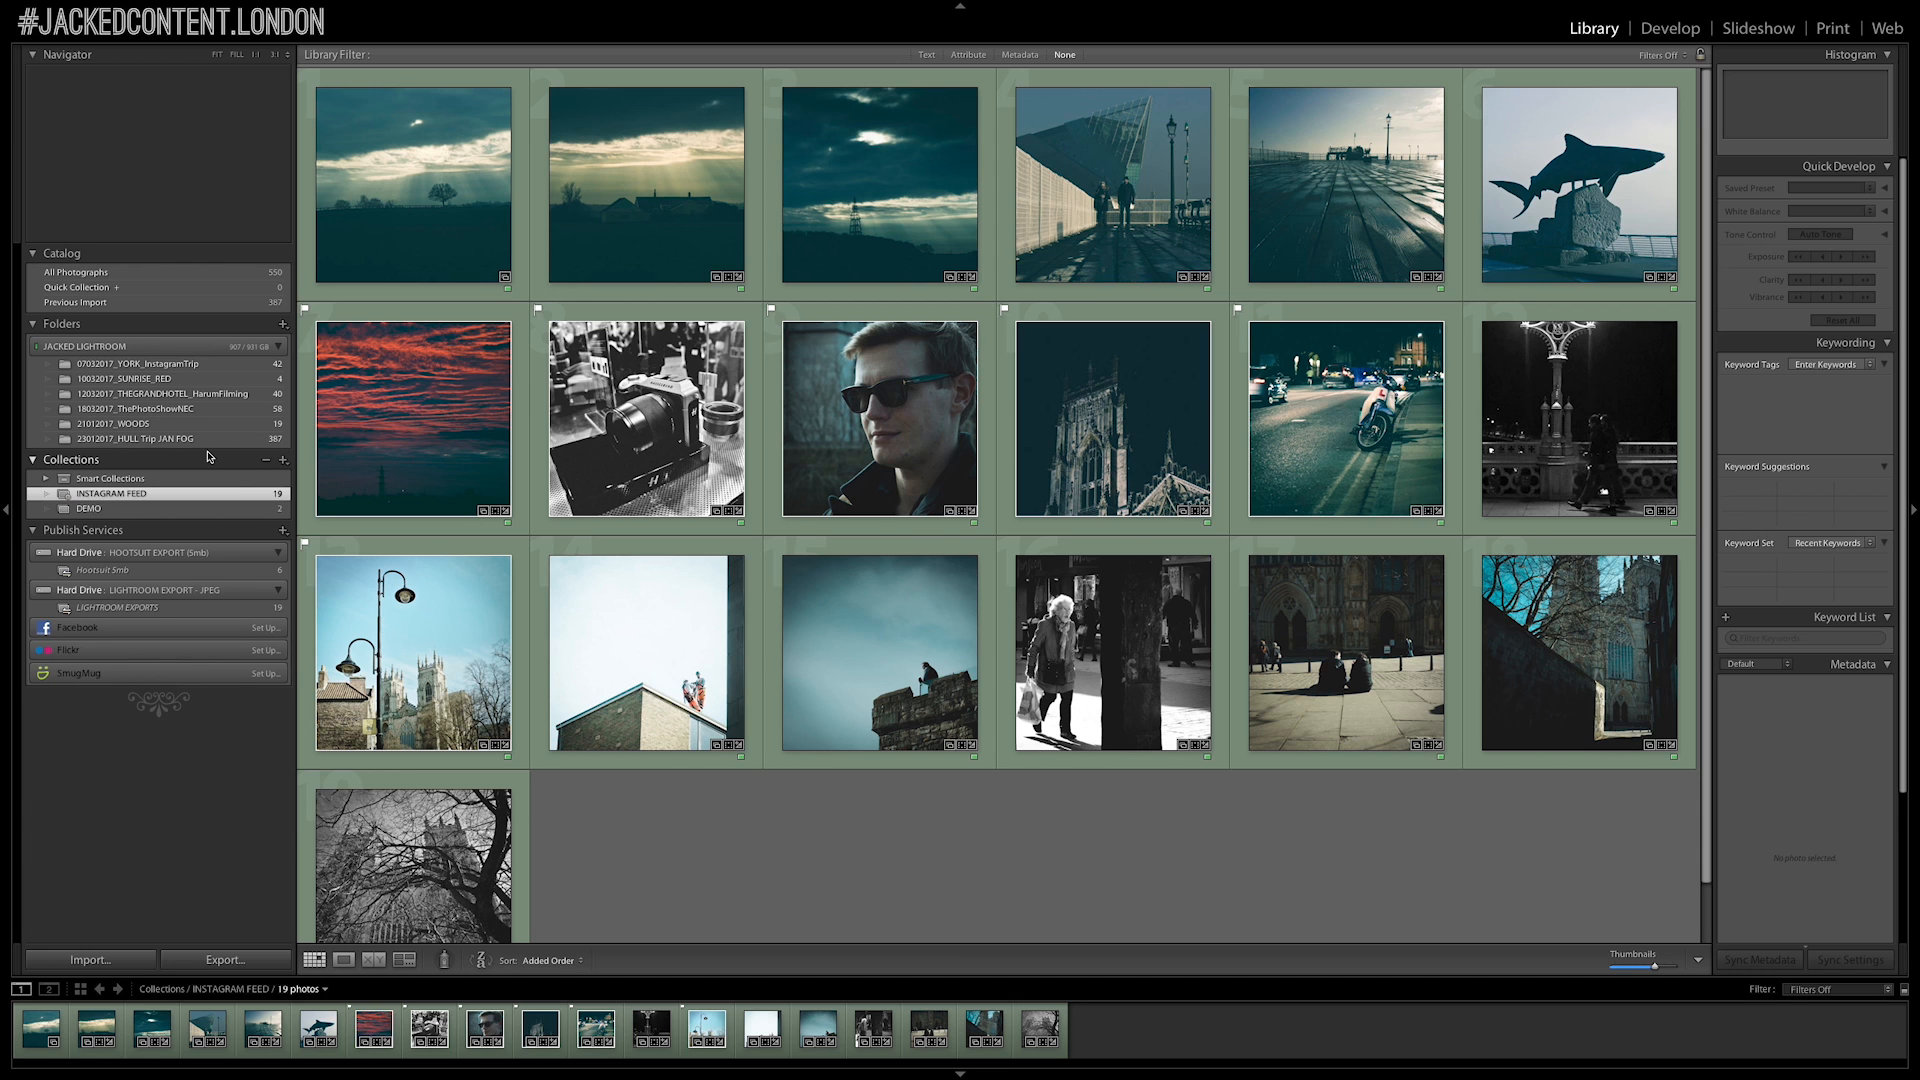
left_click(70, 440)
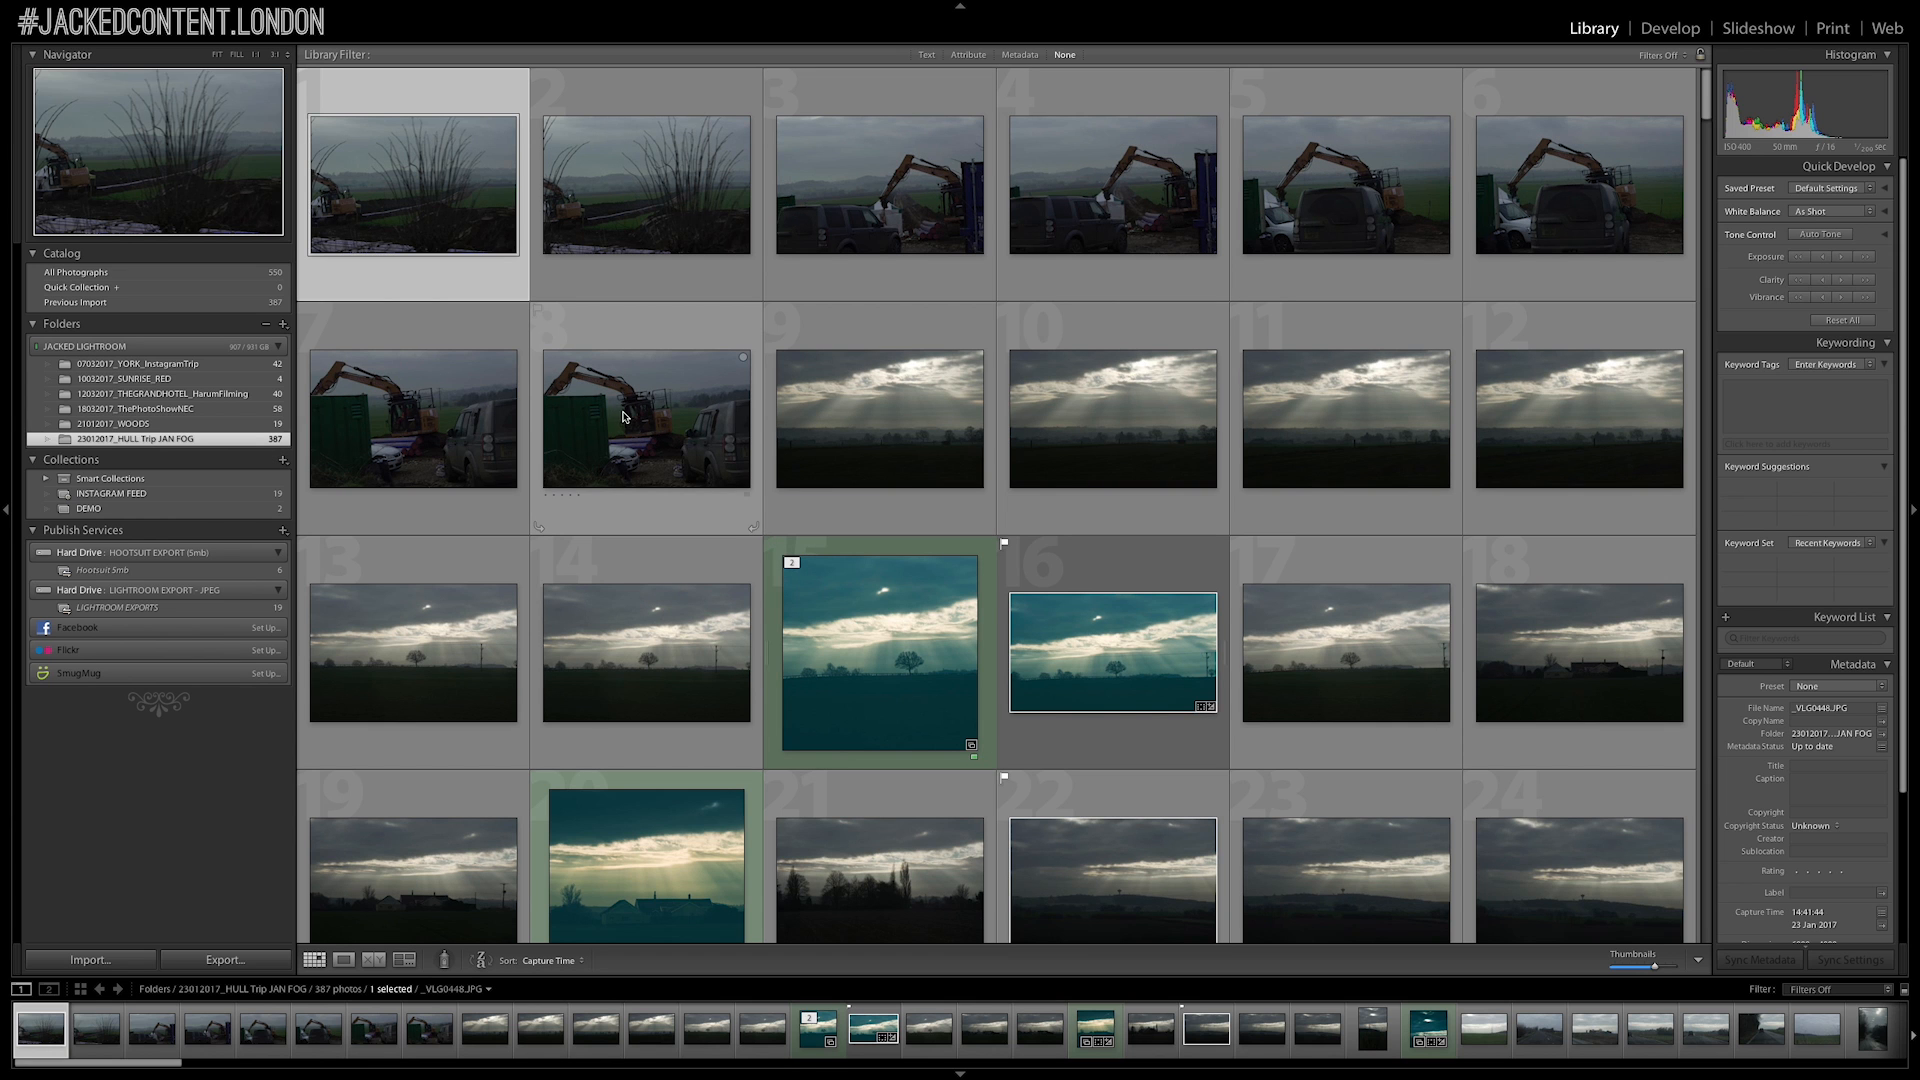
Look through the folder's photo grid to see which photos are already labelled or flagged
scroll(684, 449, "down", 15)
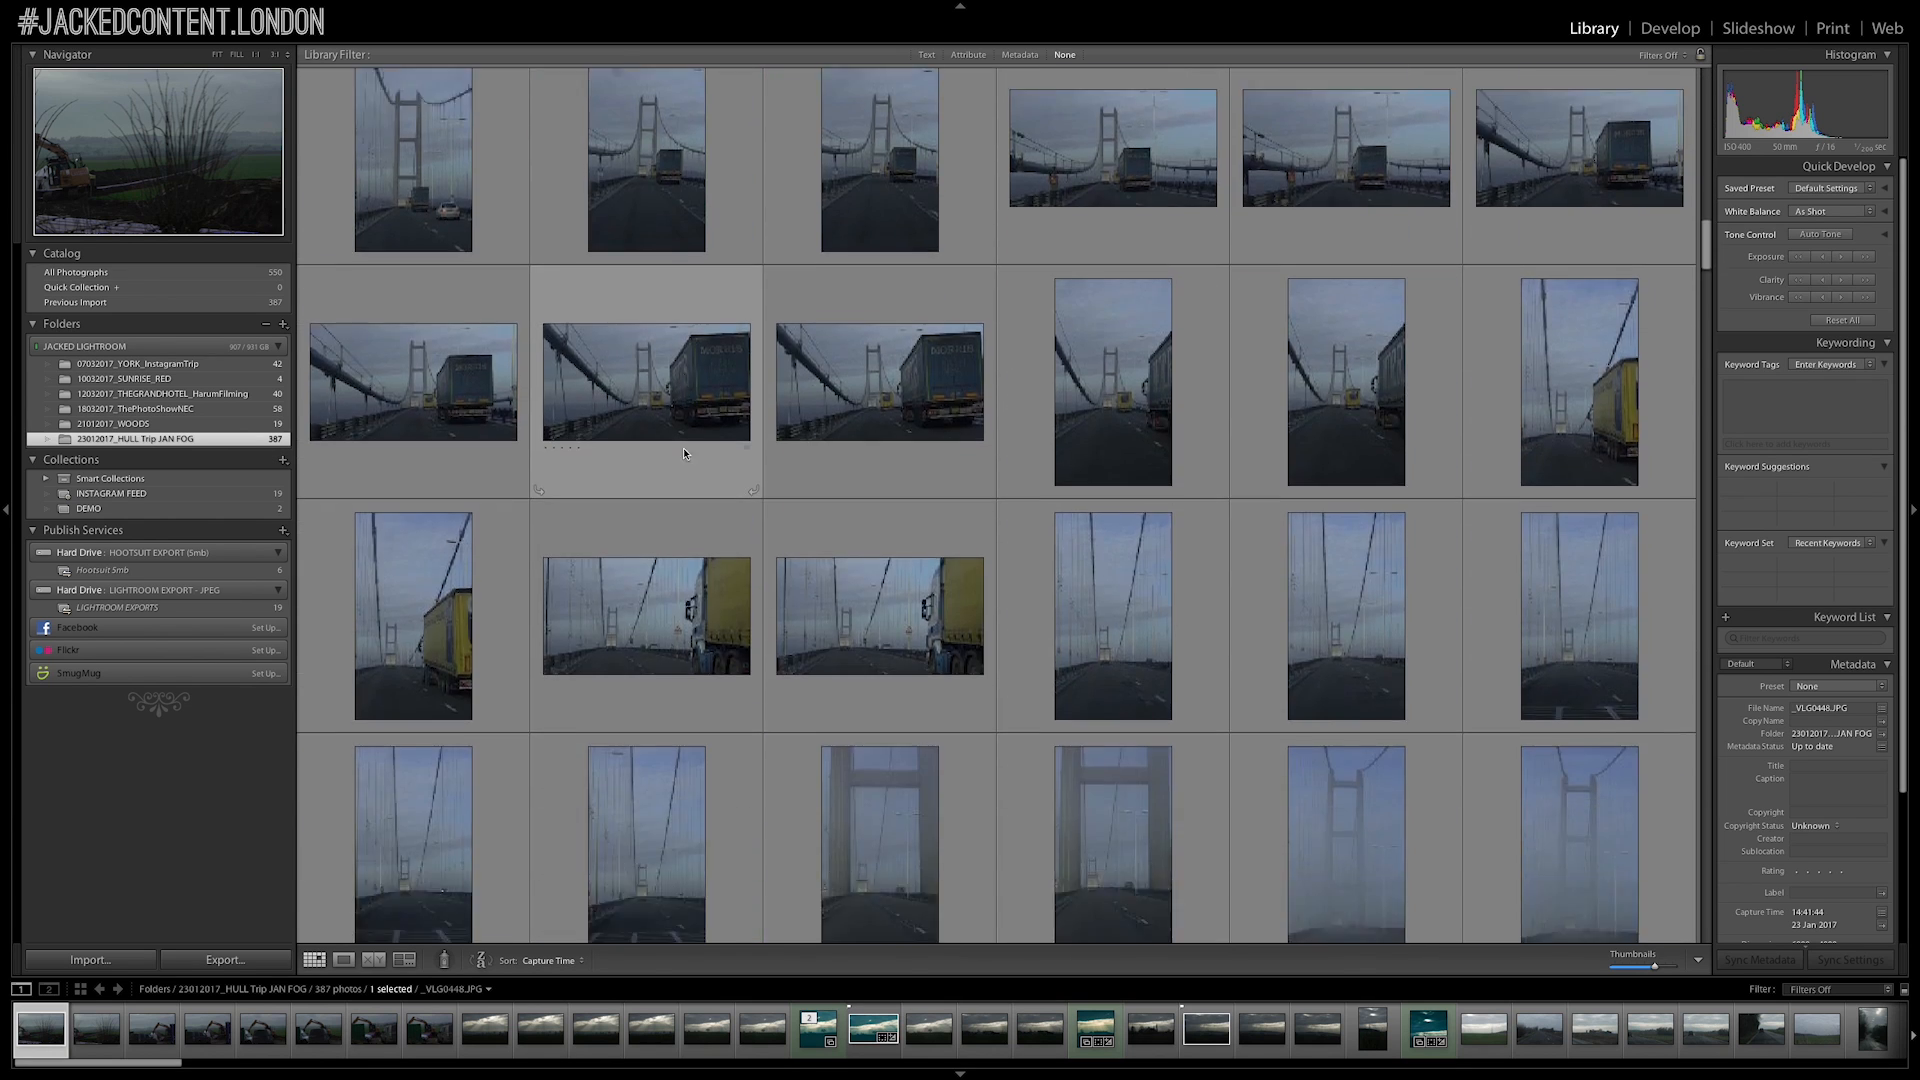
scroll(684, 449, "down", 10)
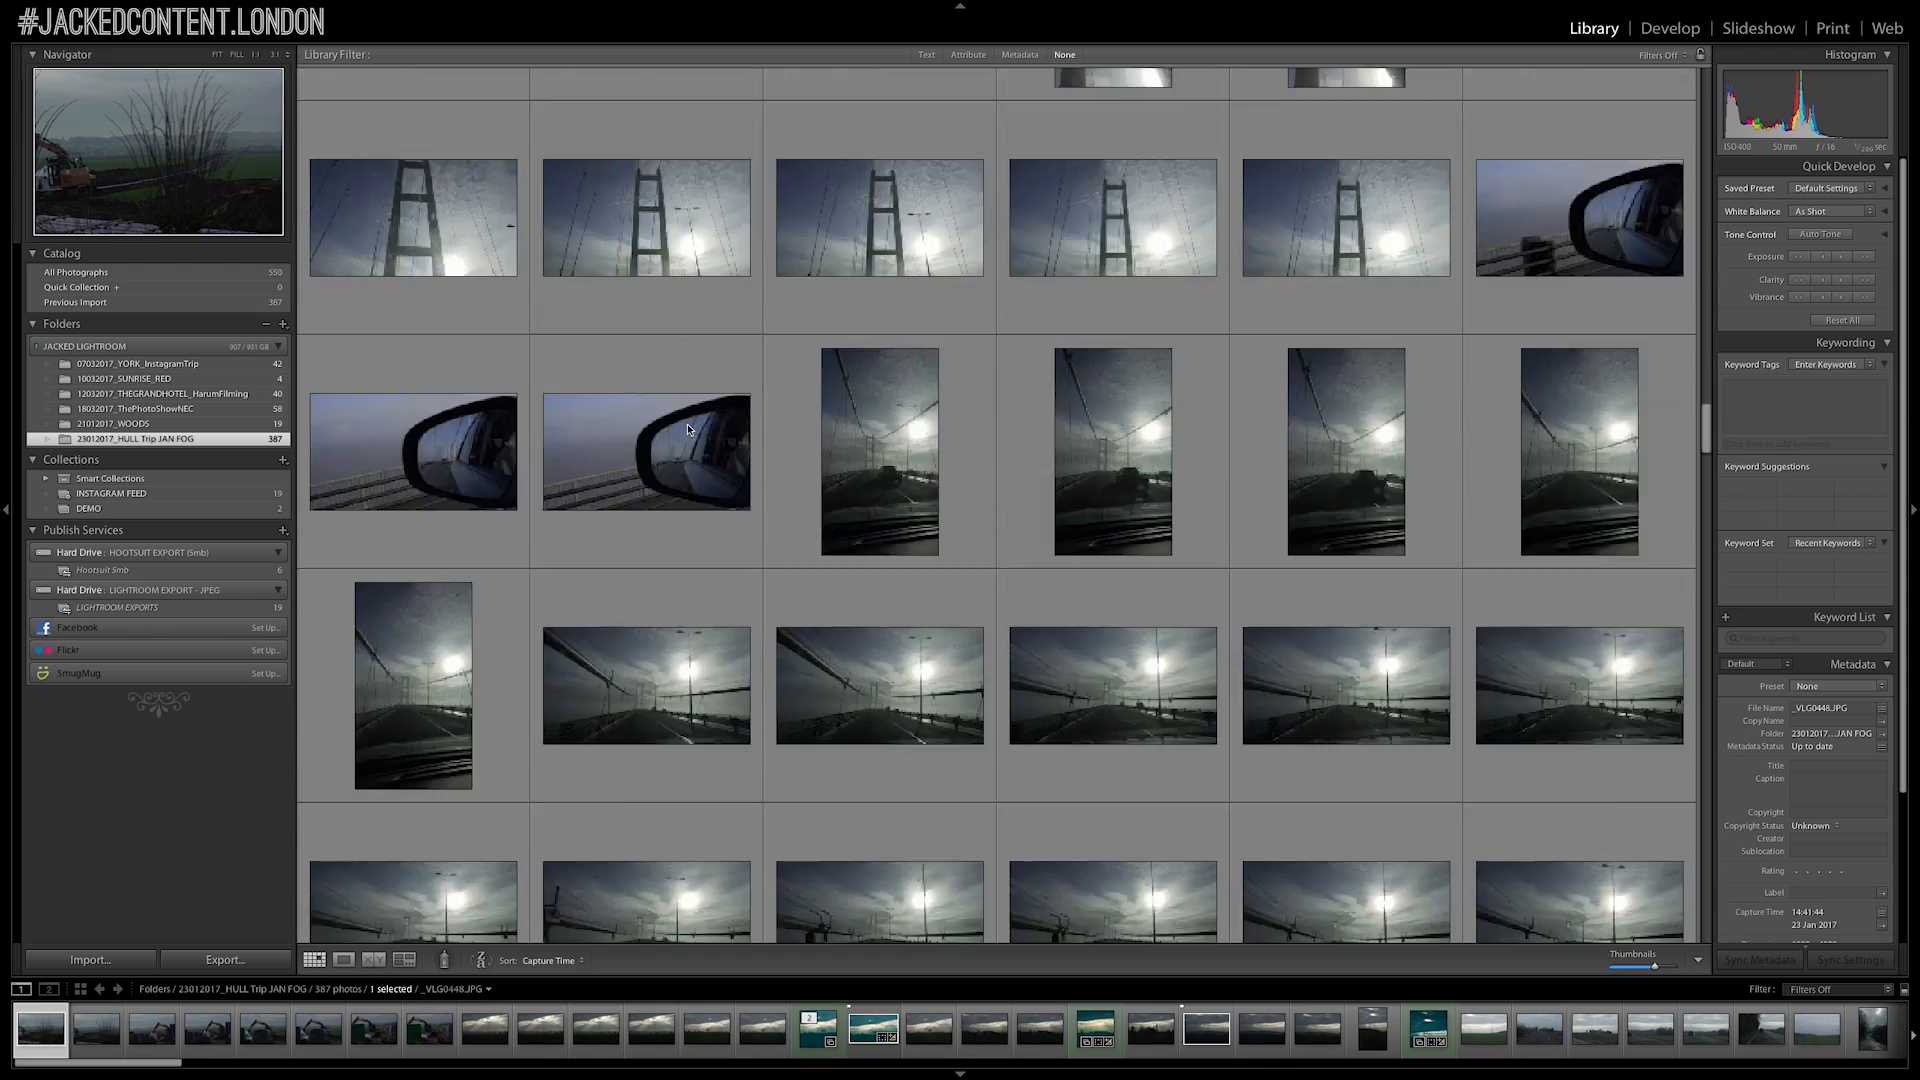
scroll(684, 425, "down", 6)
scroll(690, 430, "up", 20)
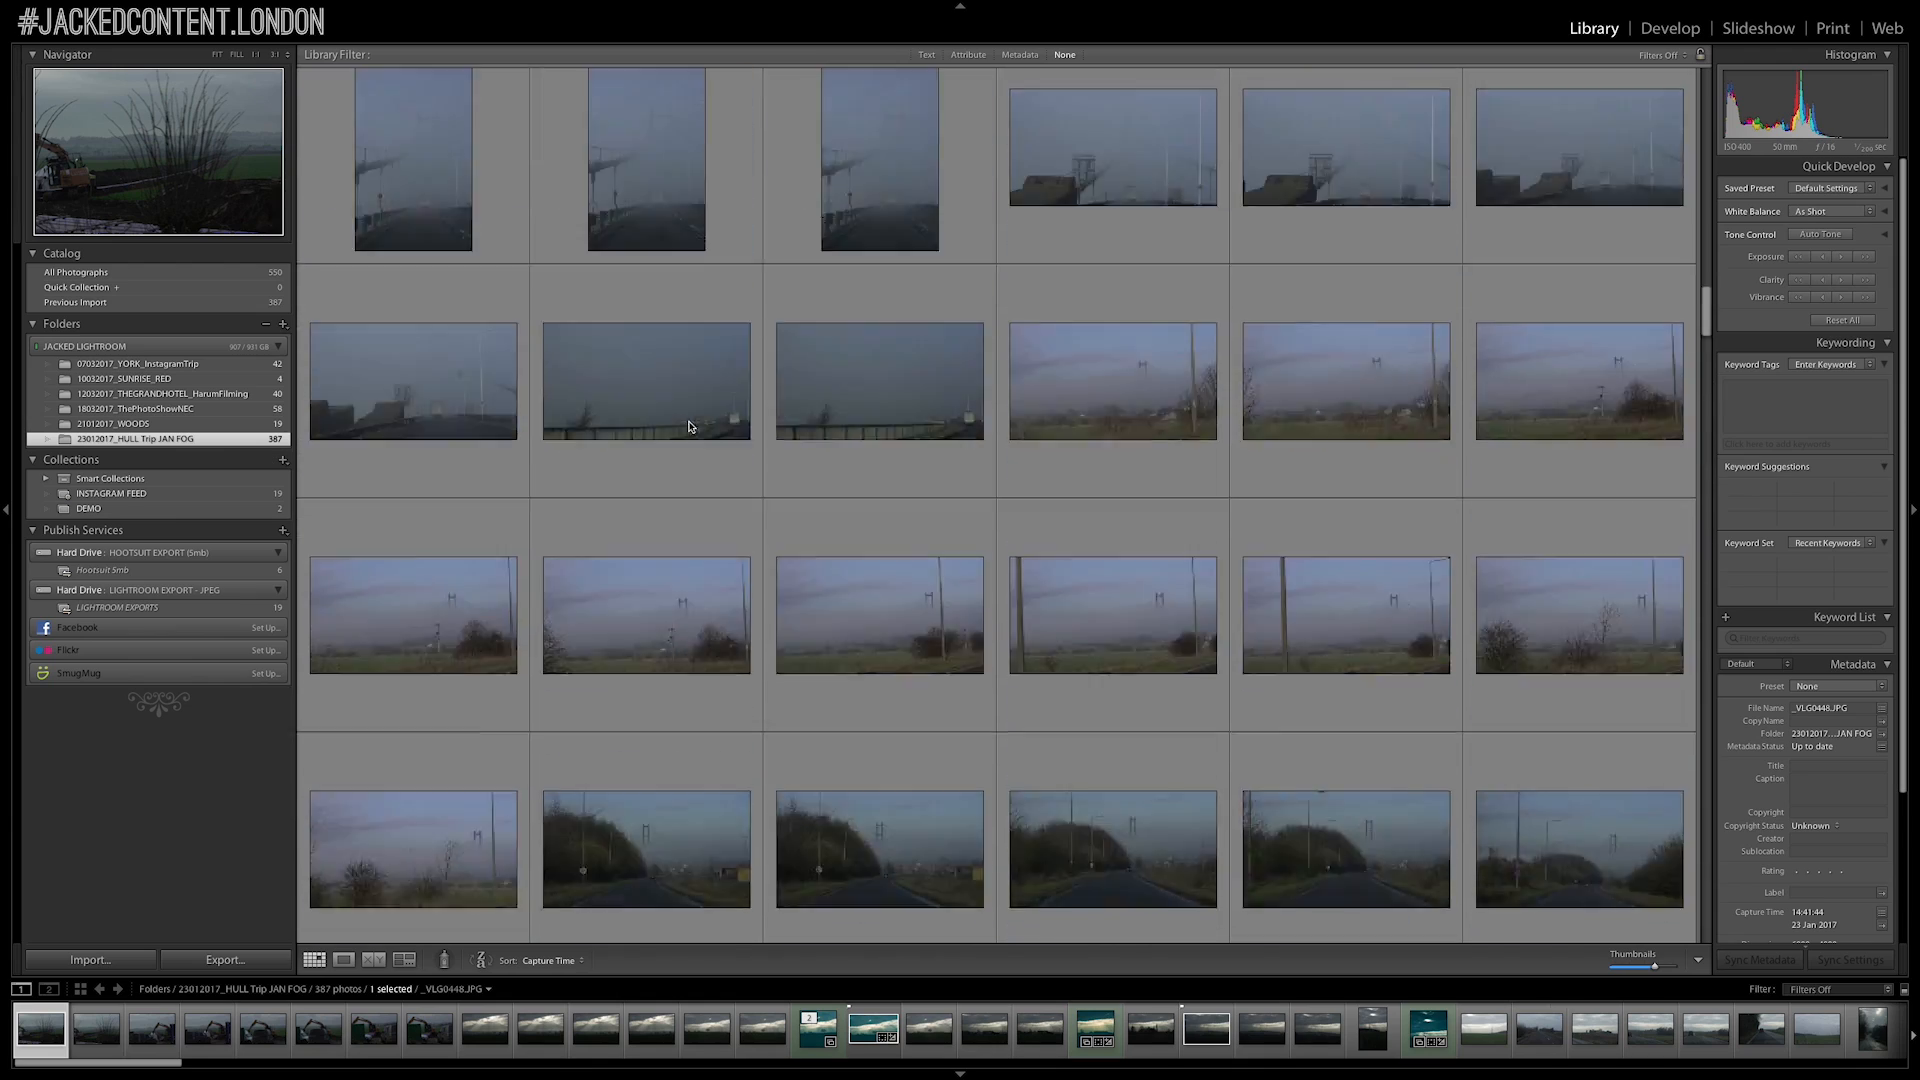
scroll(692, 431, "up", 5)
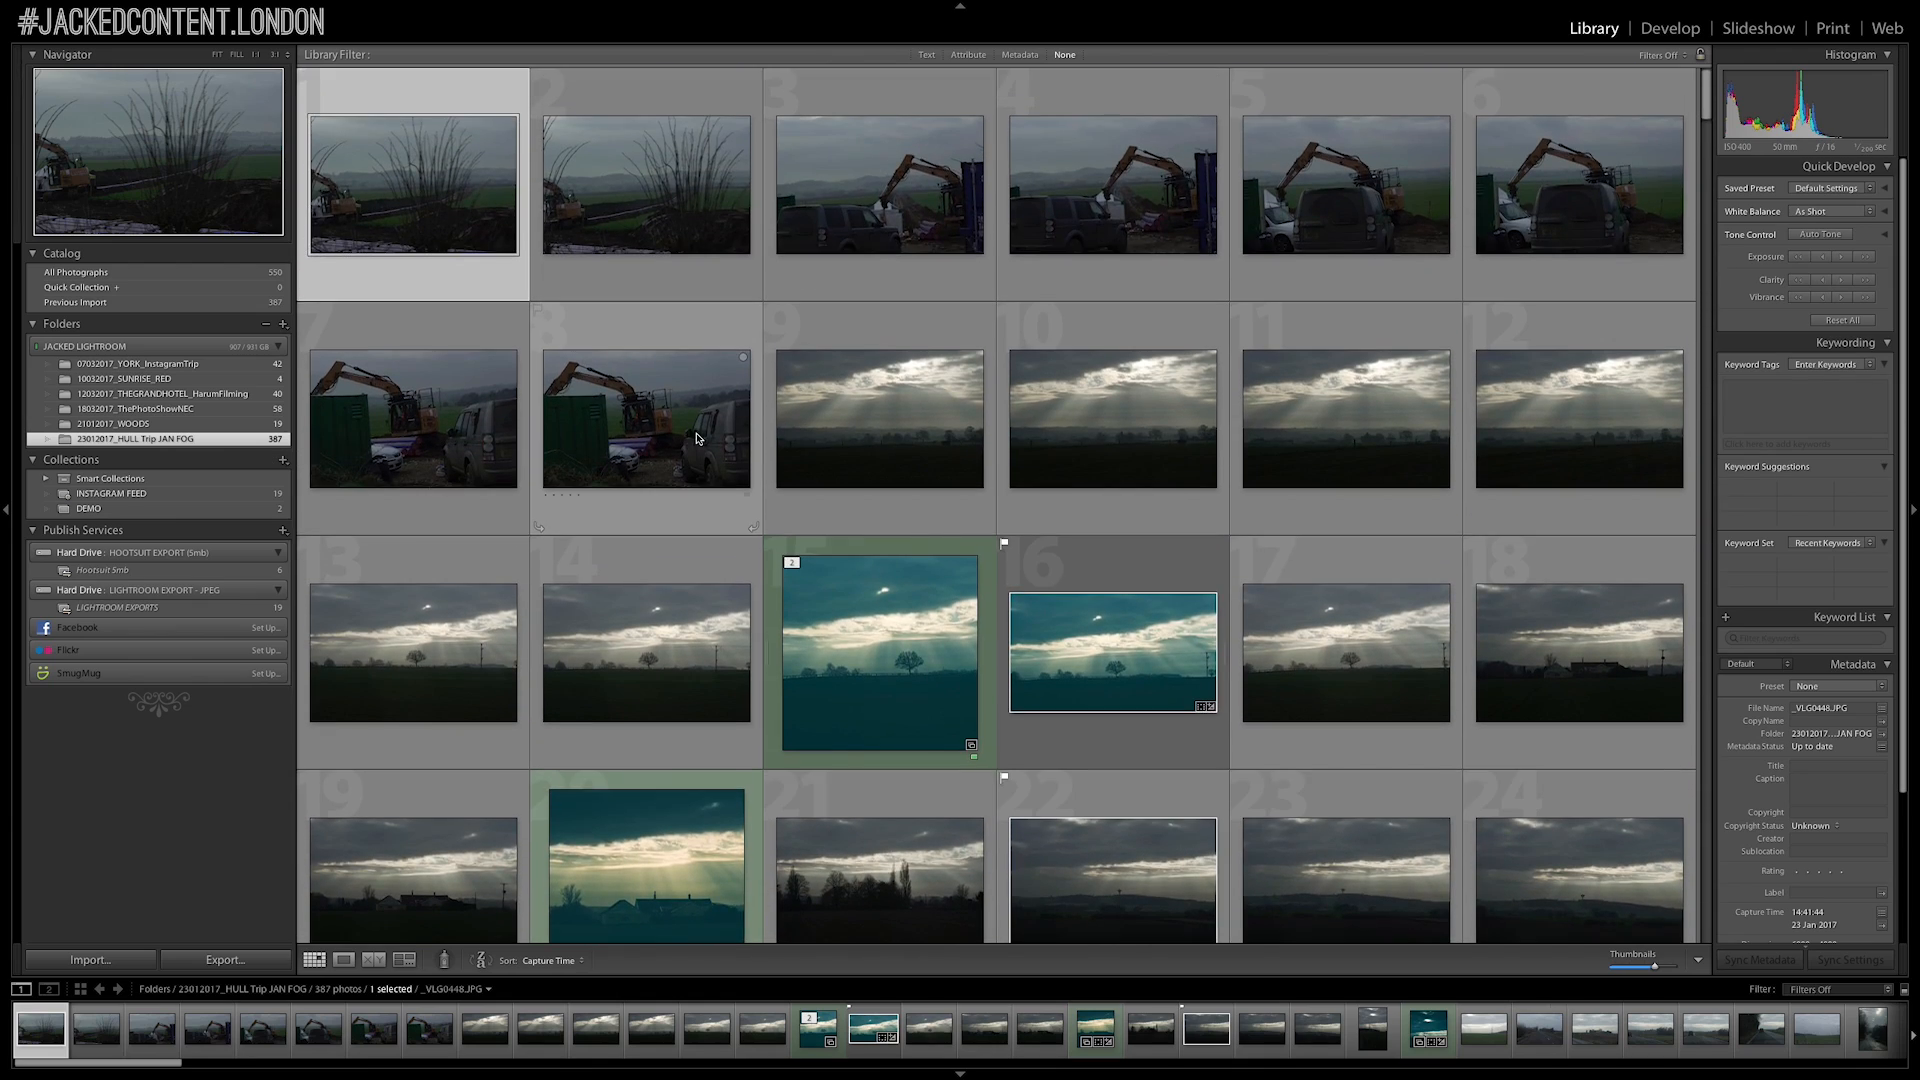
scroll(766, 468, "down", 5)
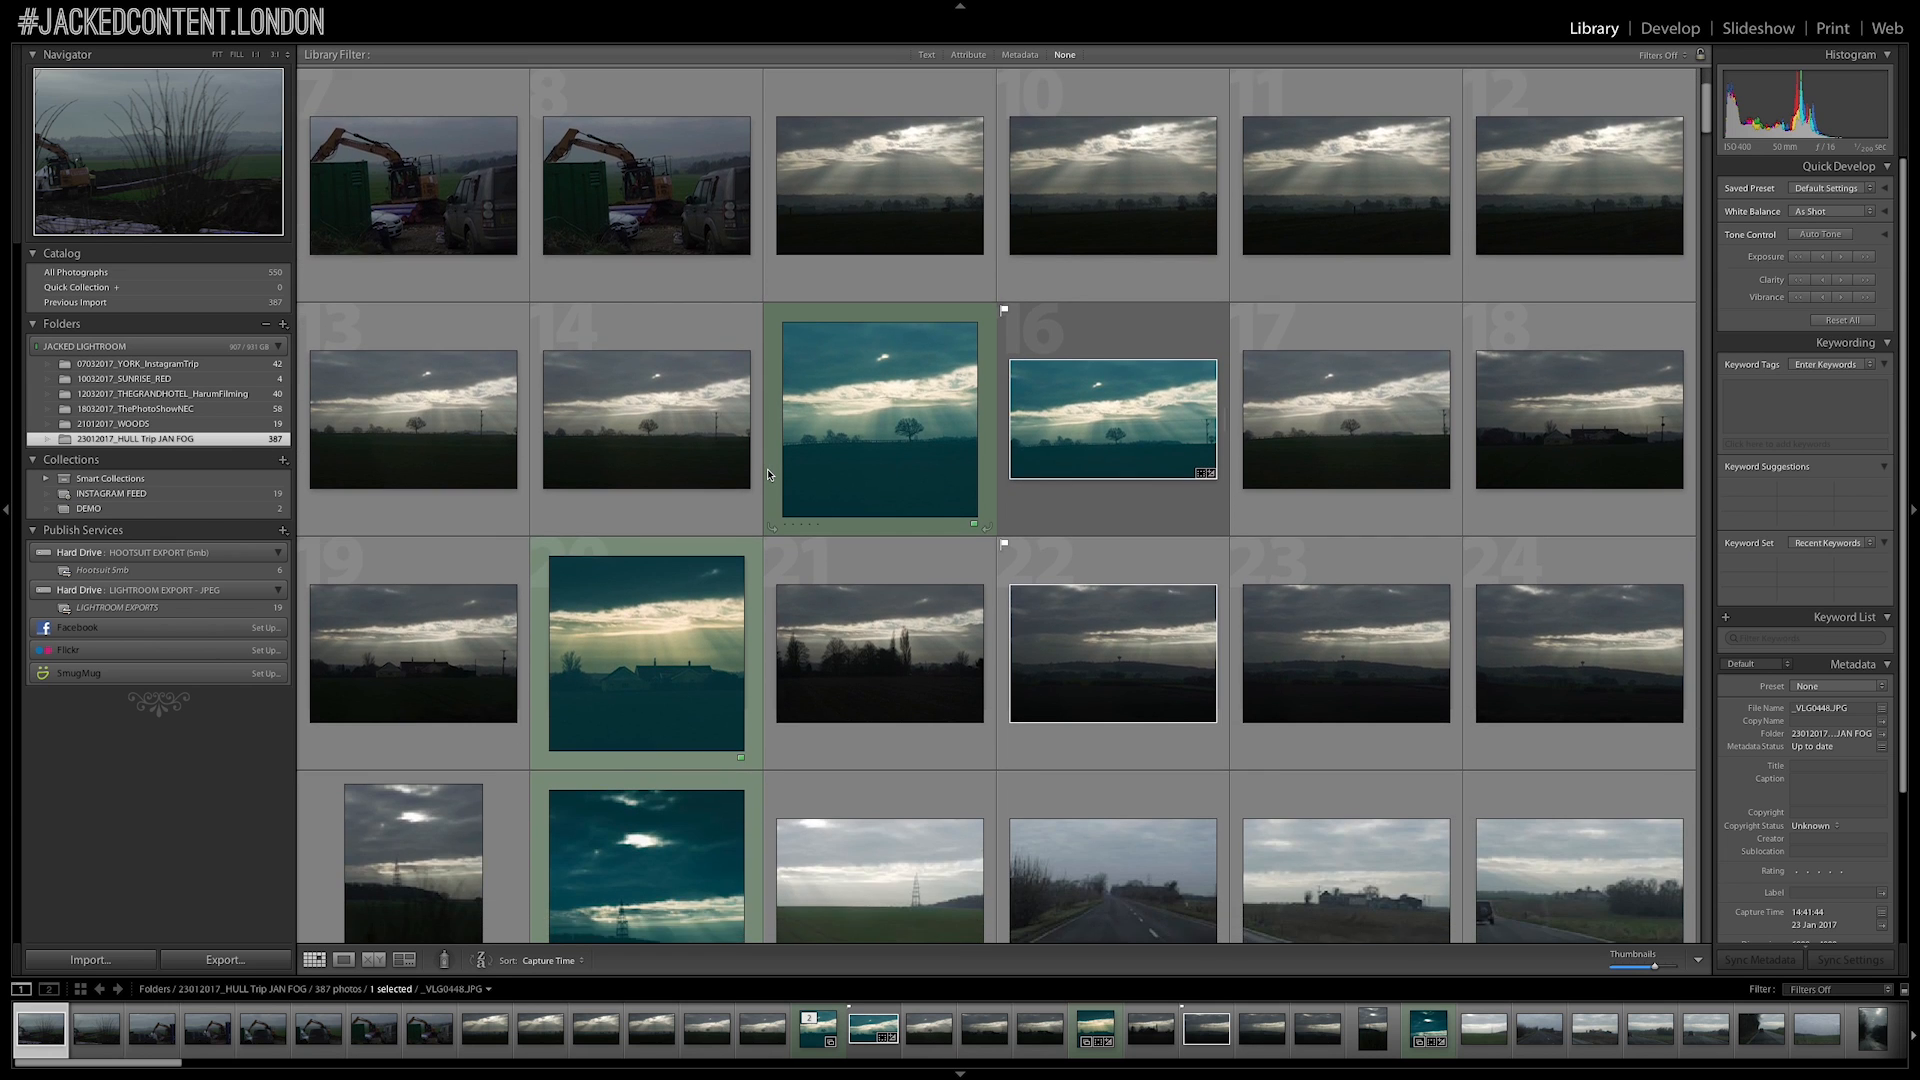
scroll(767, 474, "down", 1)
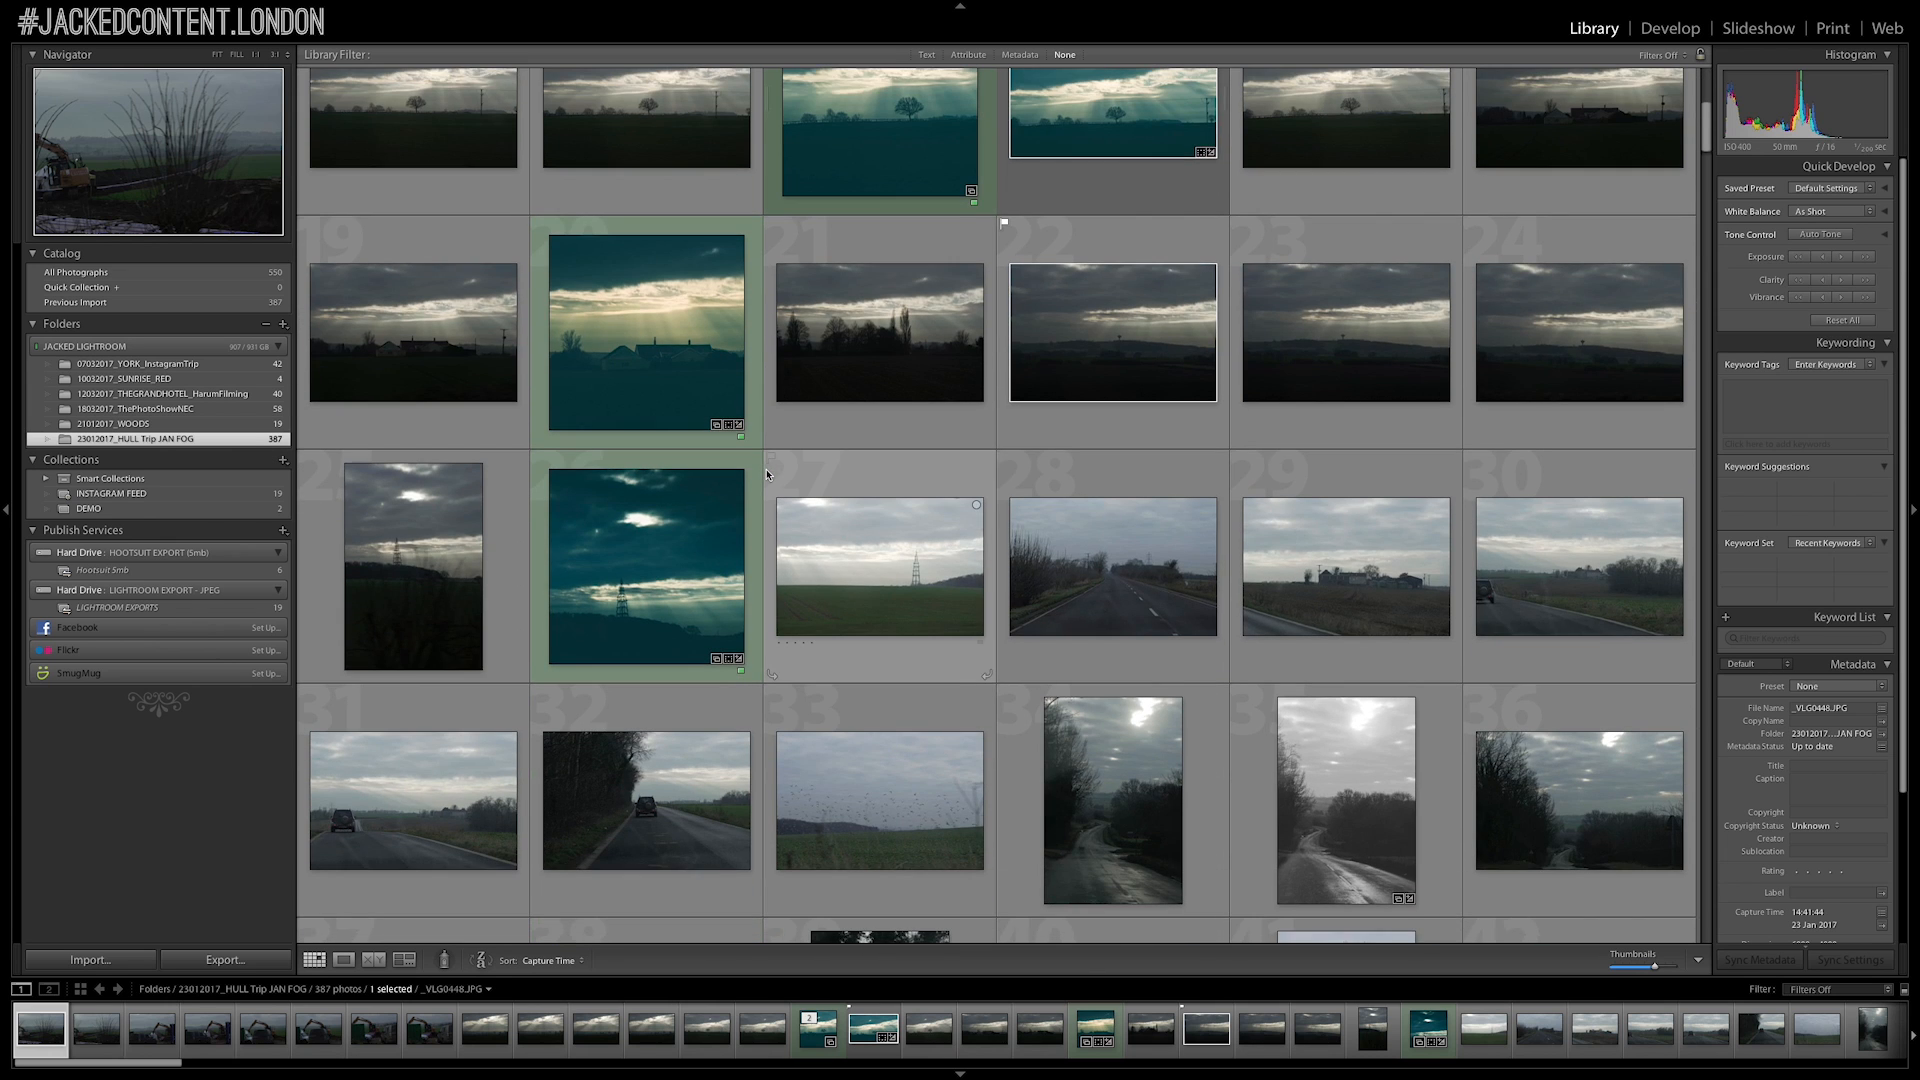
Select the portrait photo of the dark winding road, number 34 in the grid, and flag it as a pick
scroll(767, 474, "down", 1)
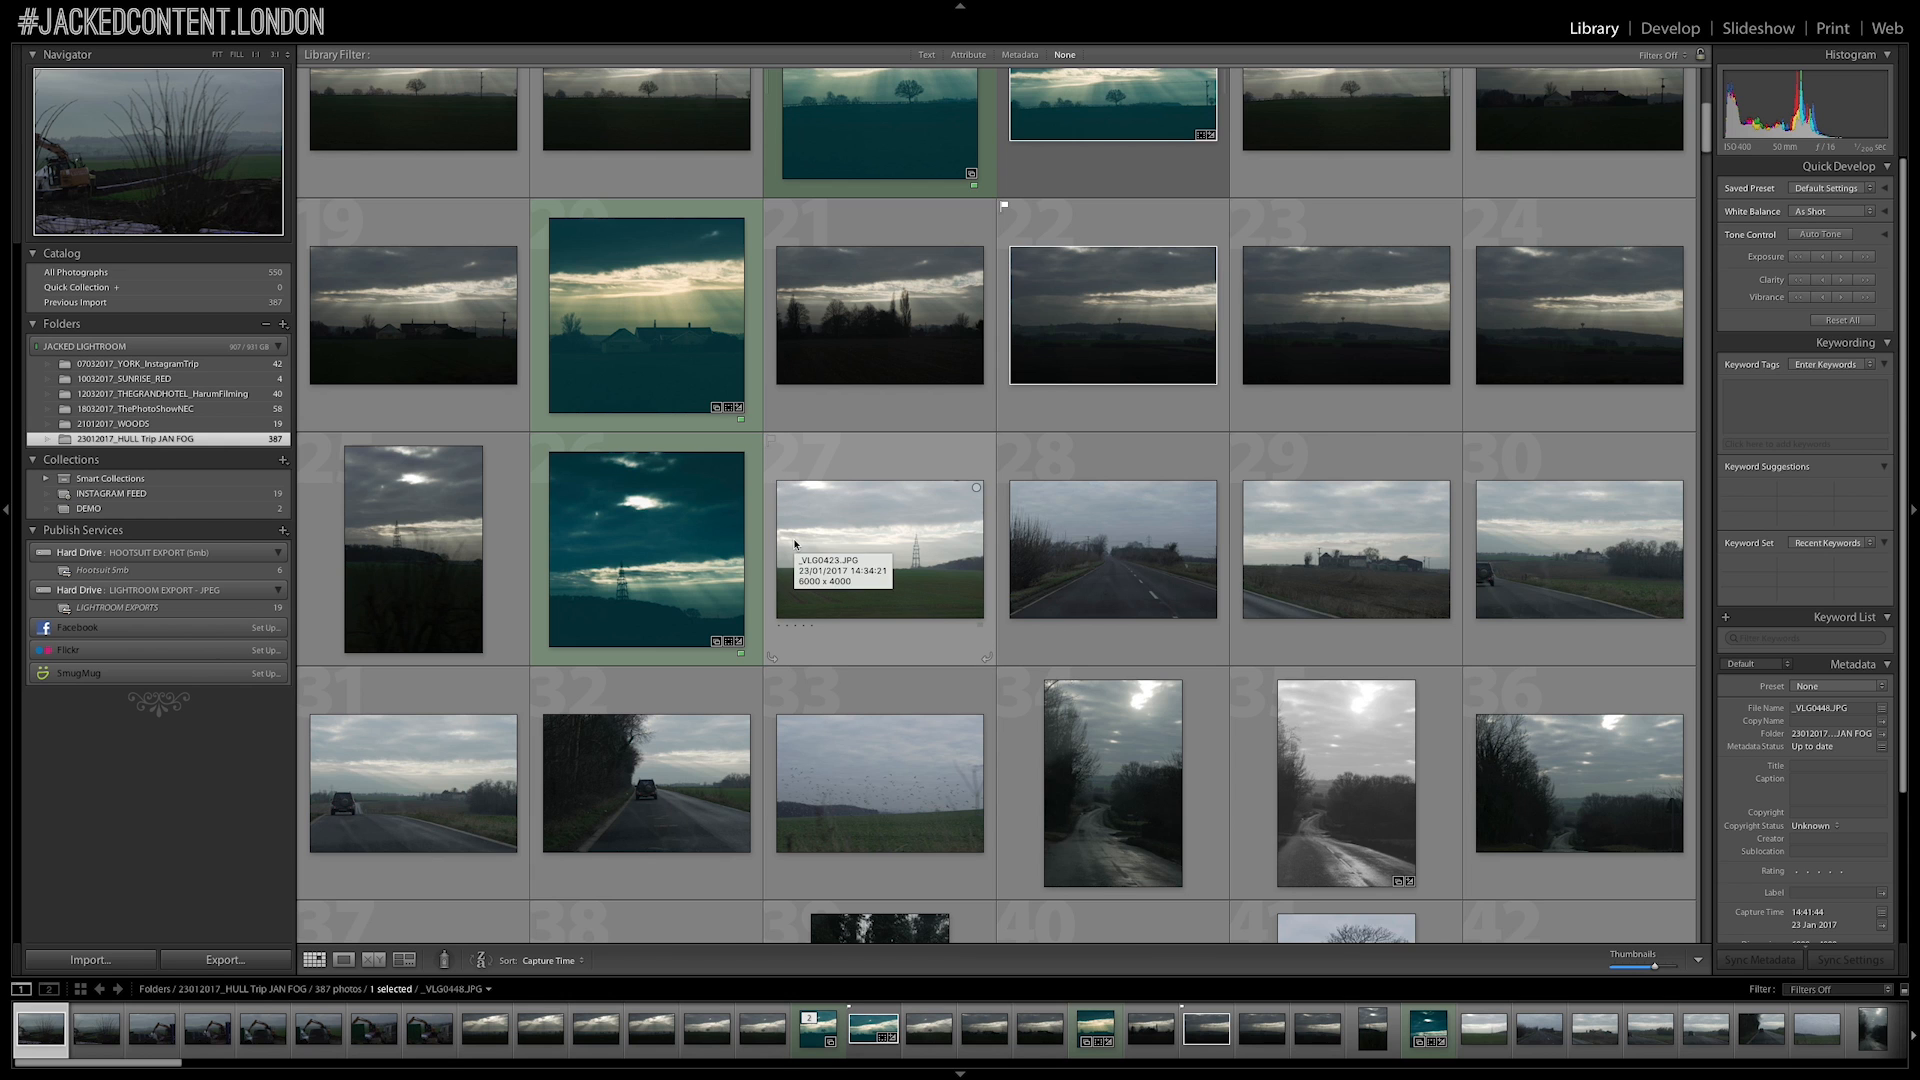
scroll(800, 543, "down", 3)
left_click(1118, 652)
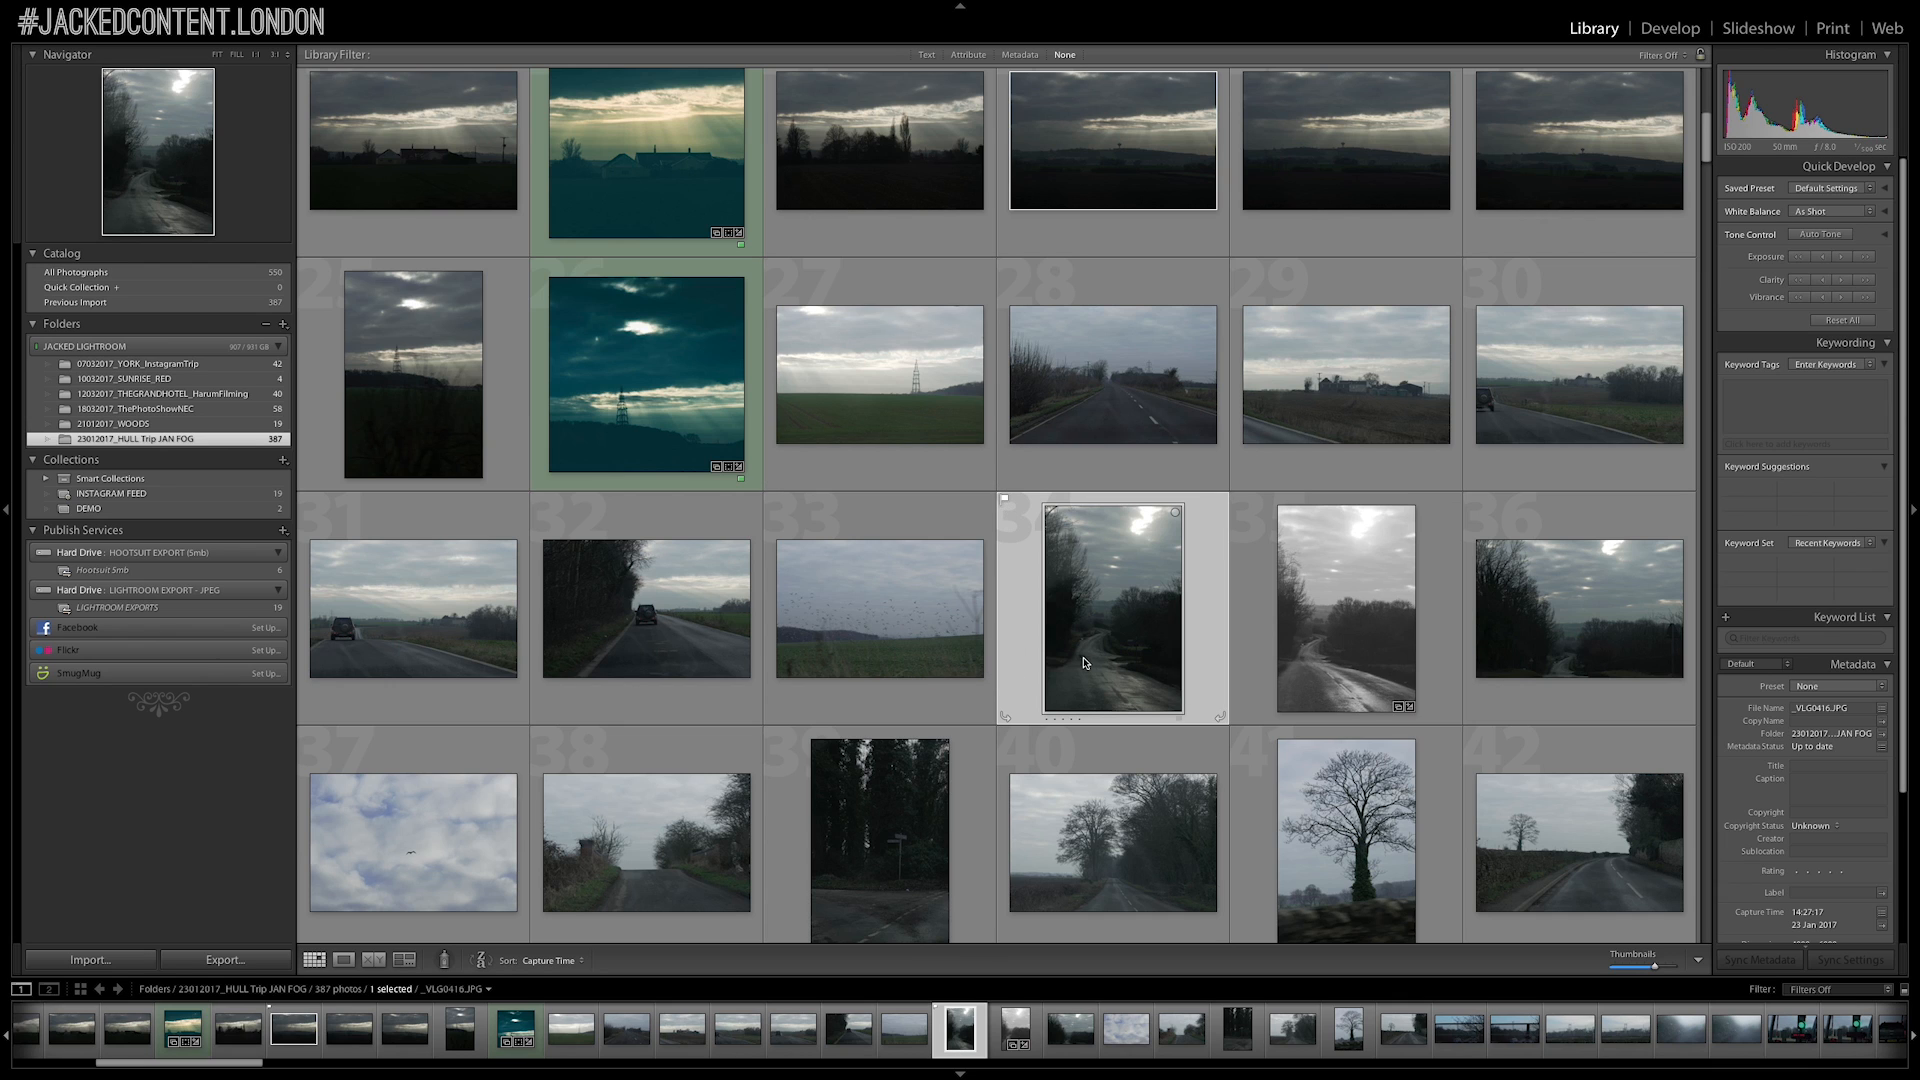
Filter the folder by attribute to view only the flagged photos, and switch the filter off again
scroll(1083, 651, "down", 2)
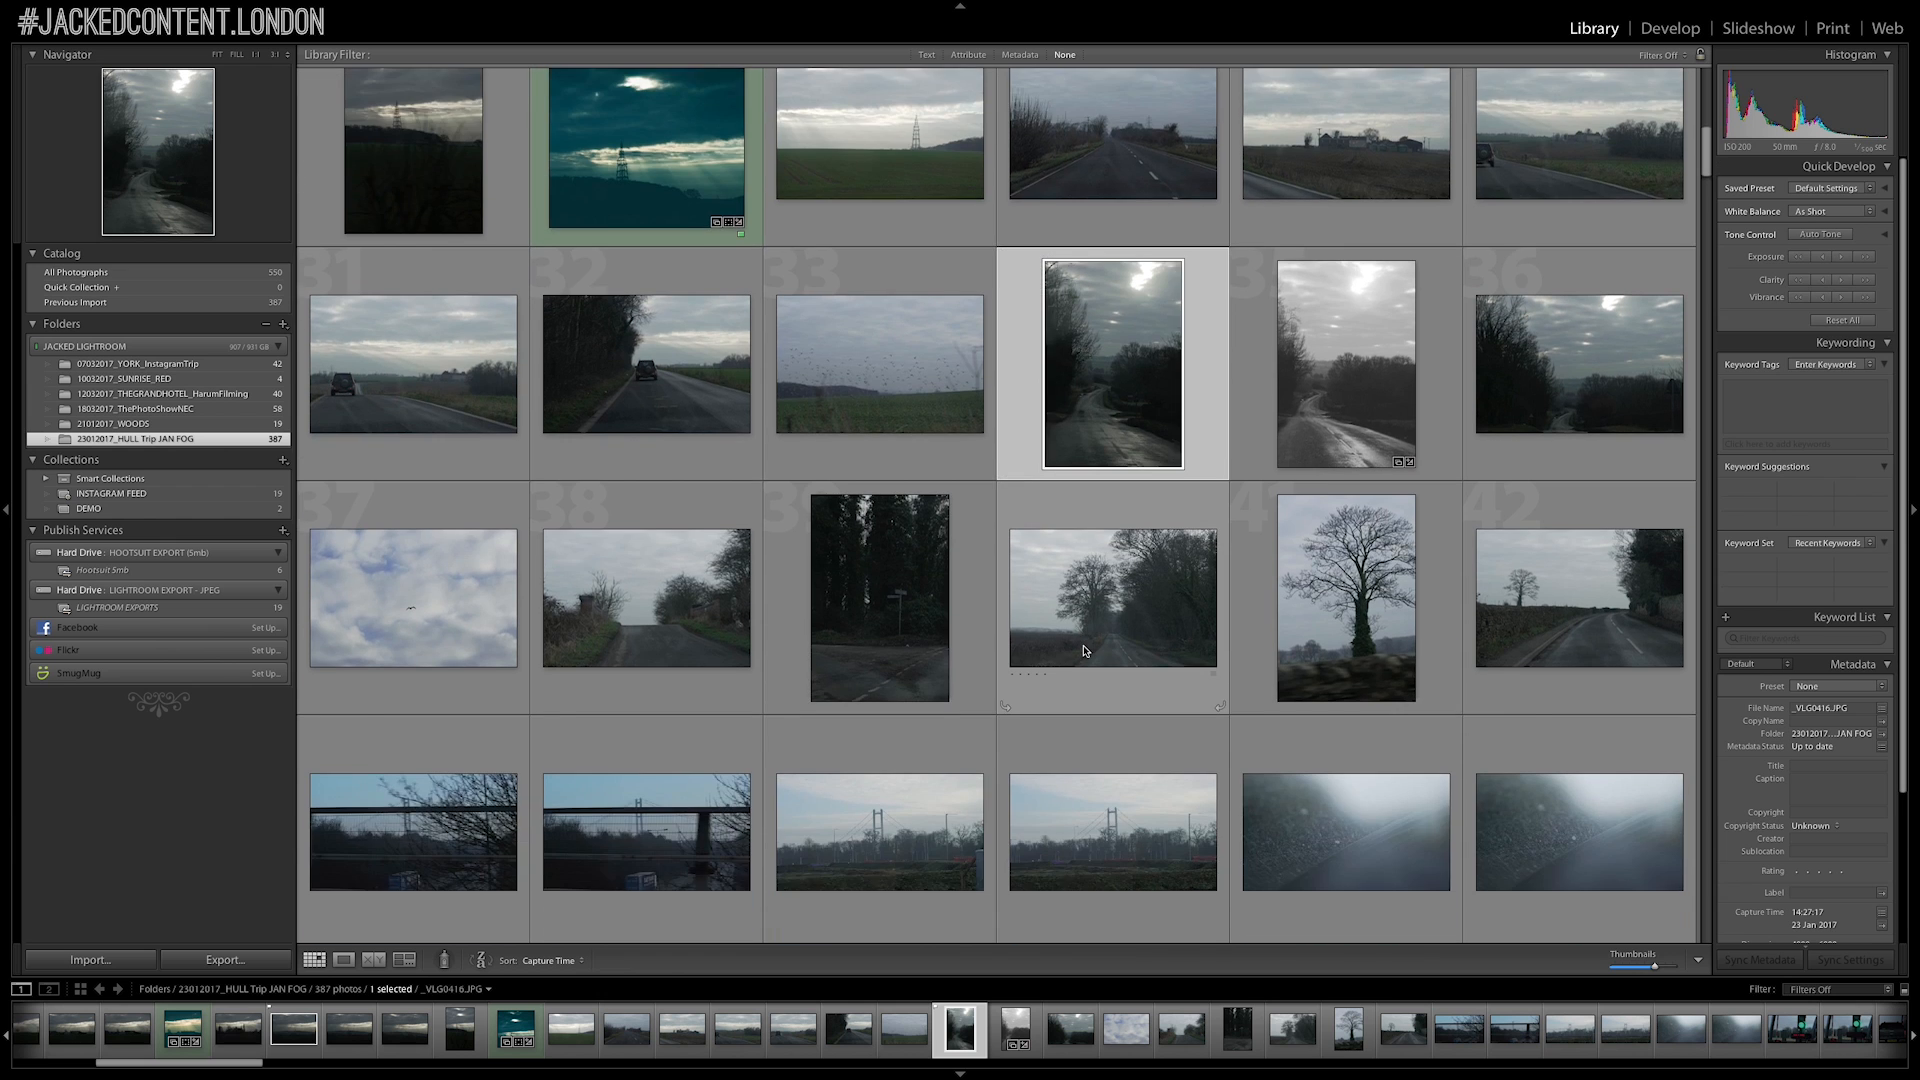
scroll(1083, 650, "down", 5)
scroll(1083, 651, "up", 10)
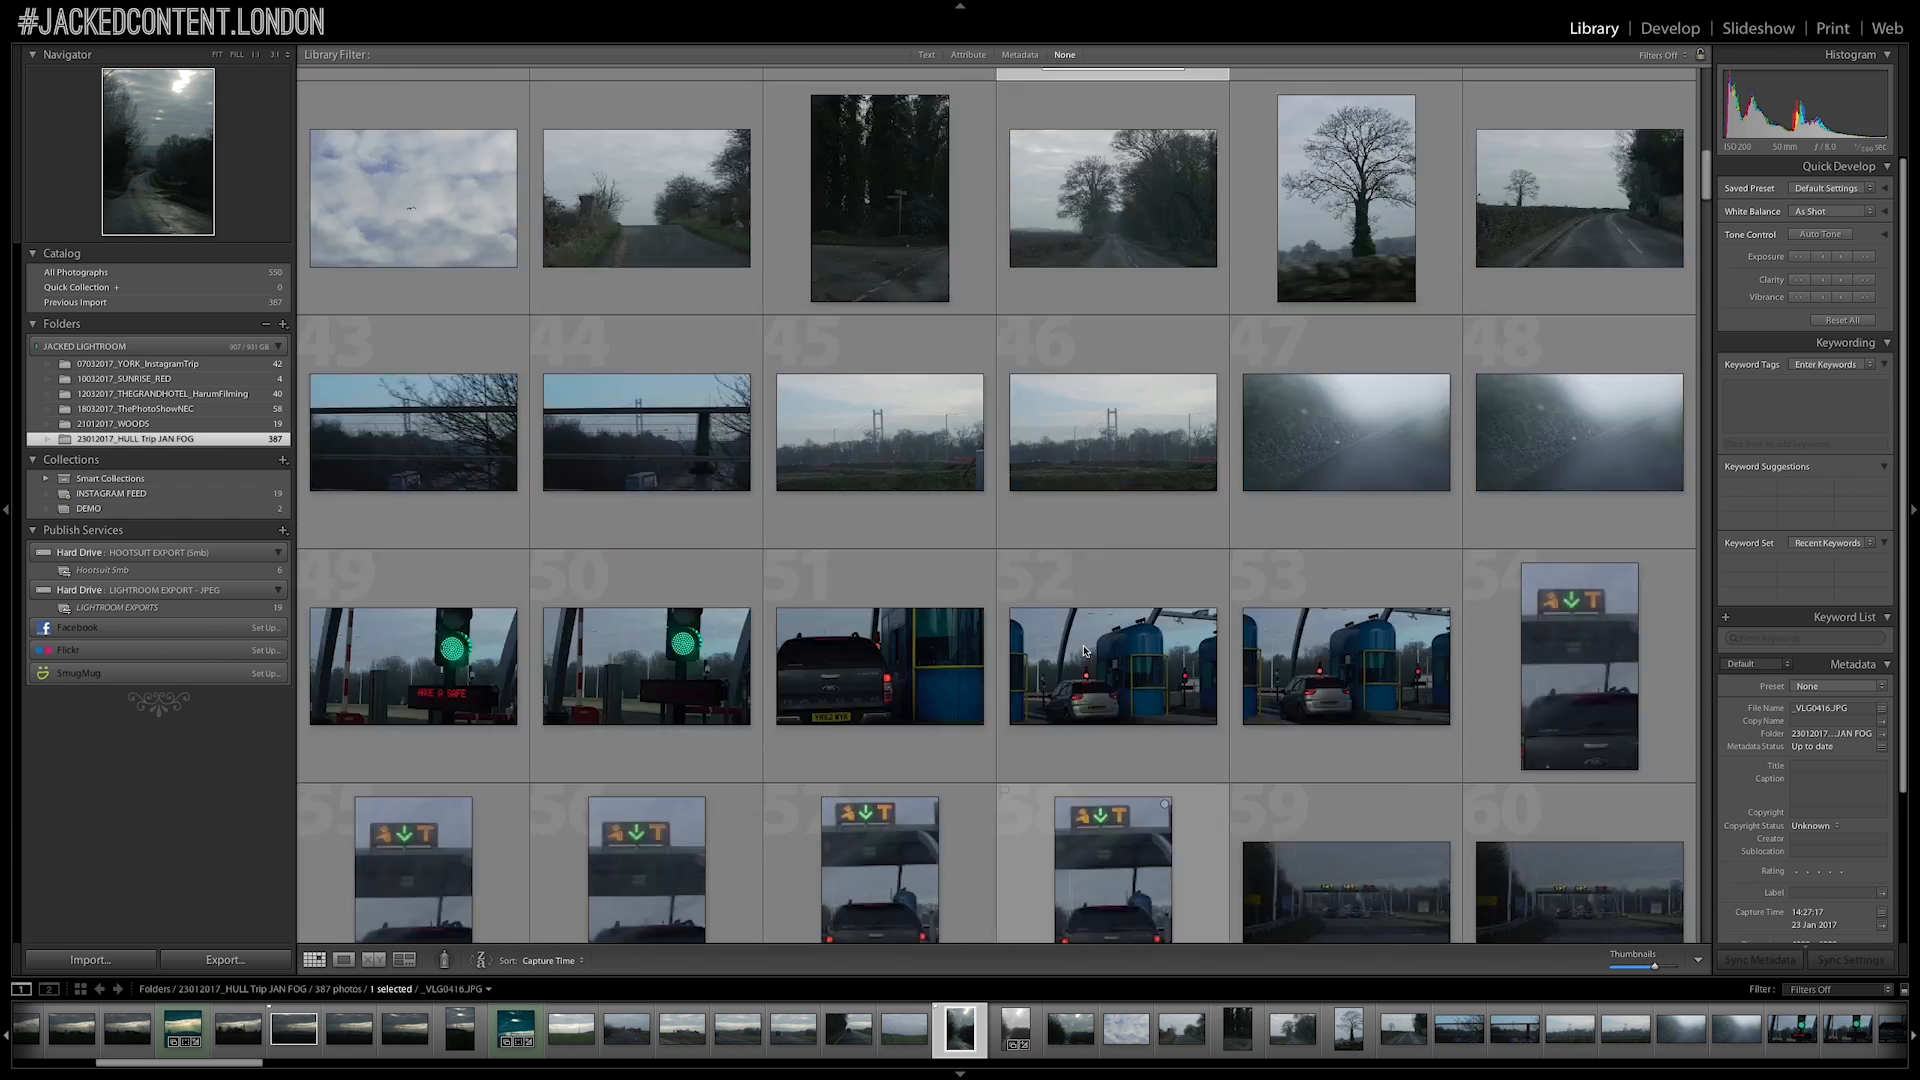
left_click(968, 55)
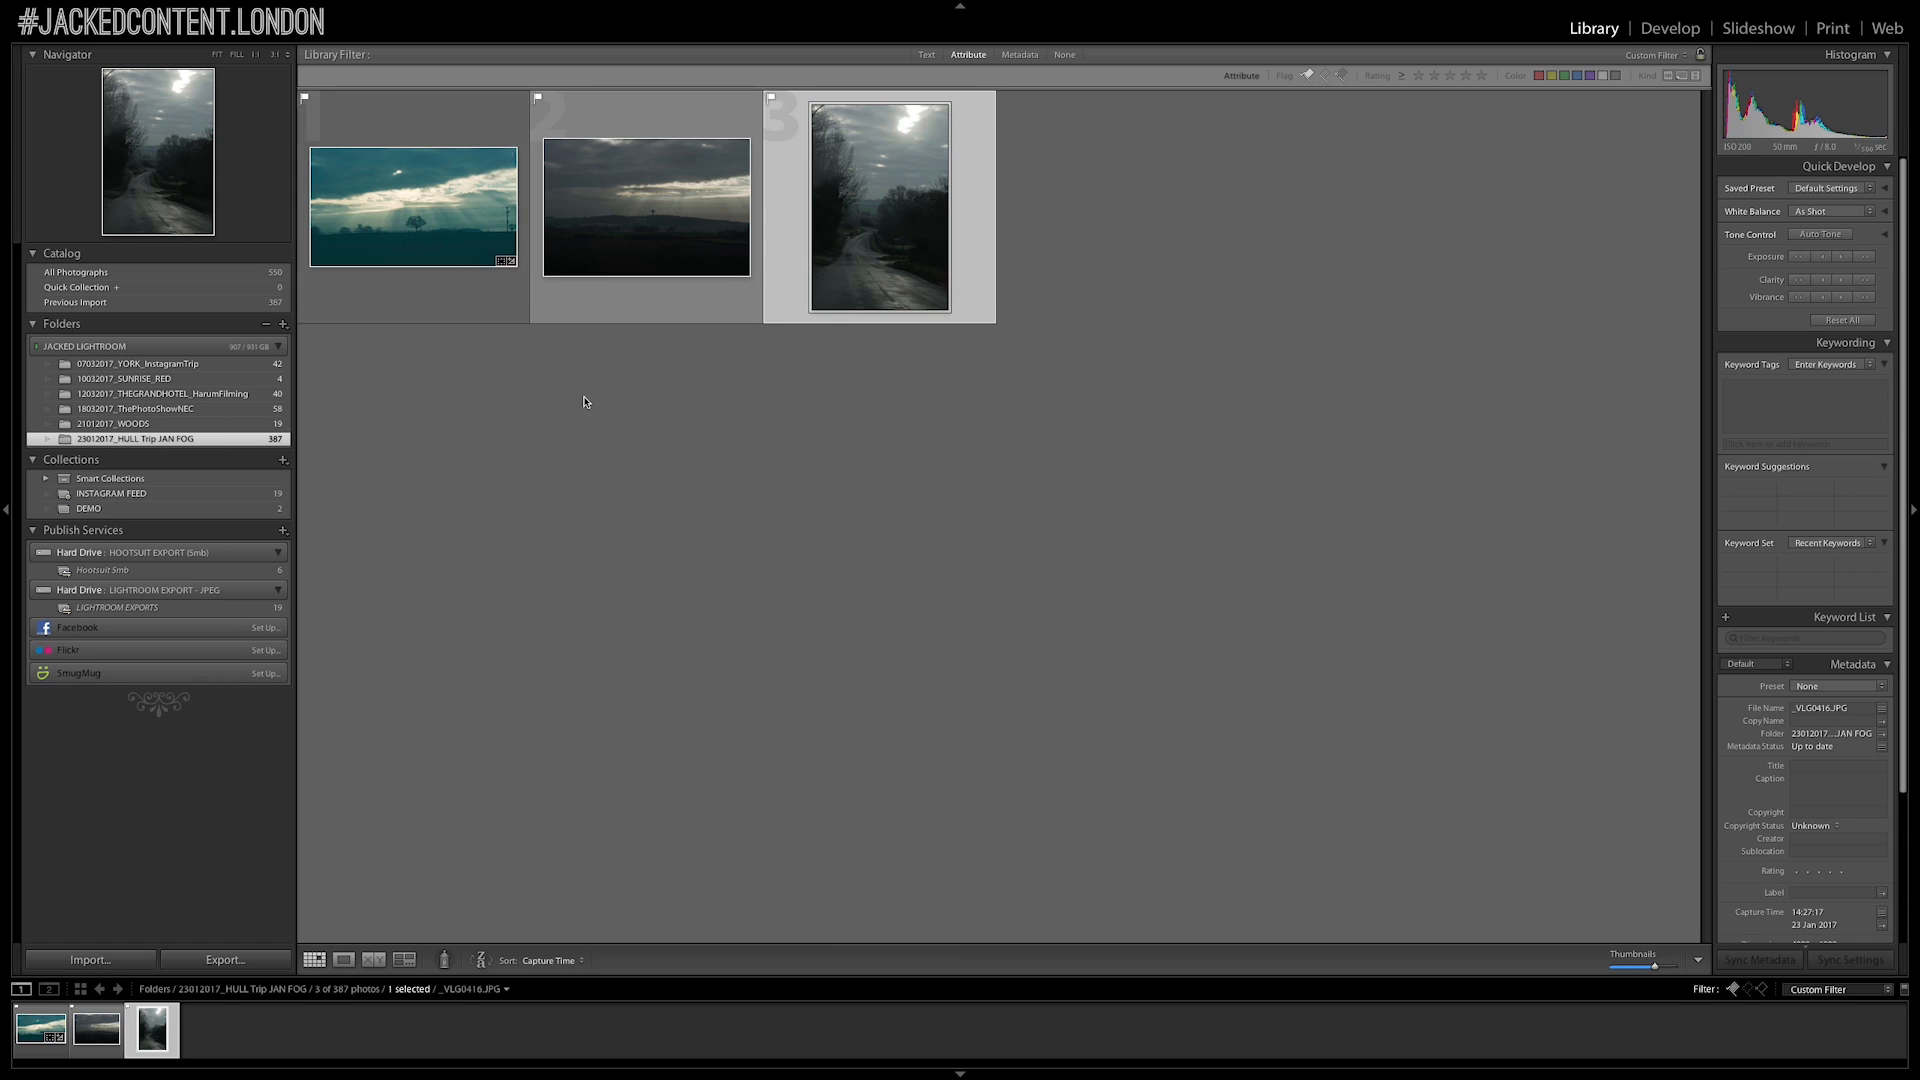
left_click(966, 55)
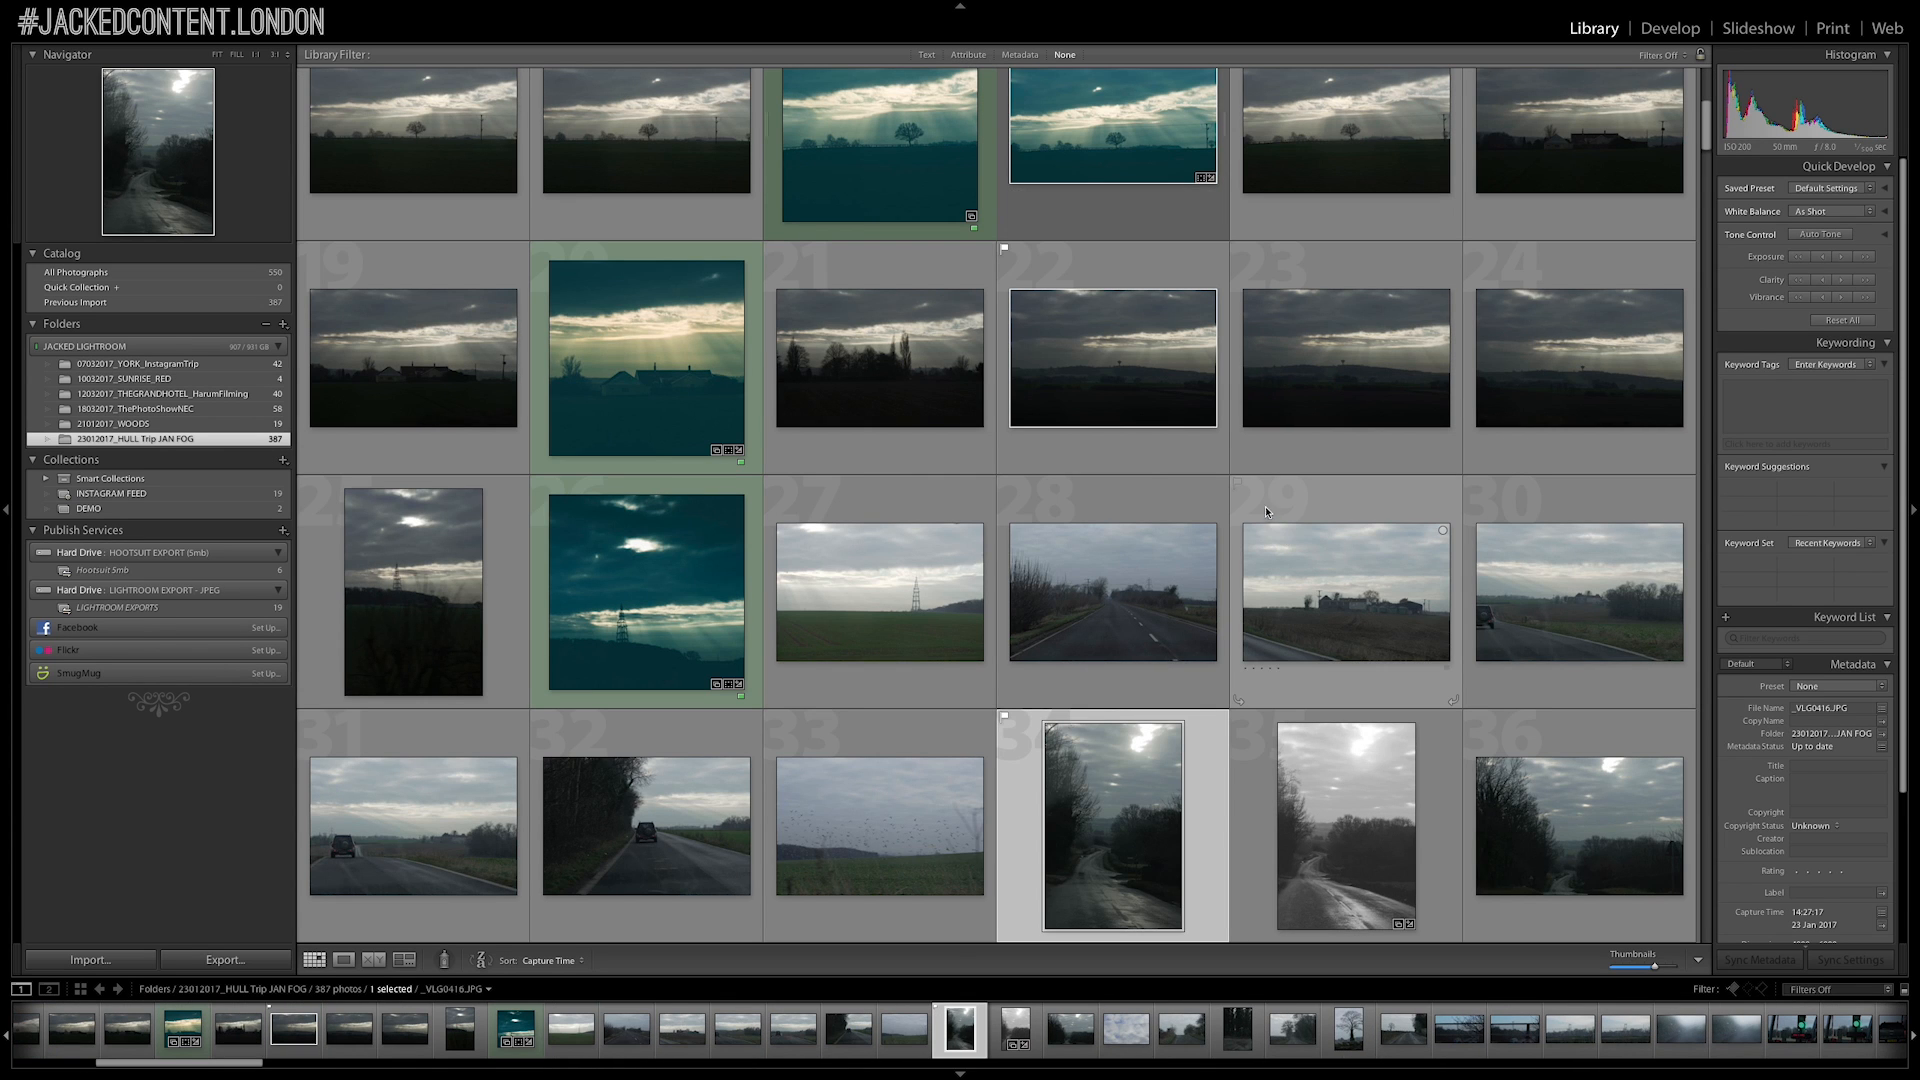
Start a new smart collection named INSTAGRAM FEED 02 and place it in the Smart Collections set
scroll(1152, 551, "up", 1)
scroll(1152, 551, "up", 2)
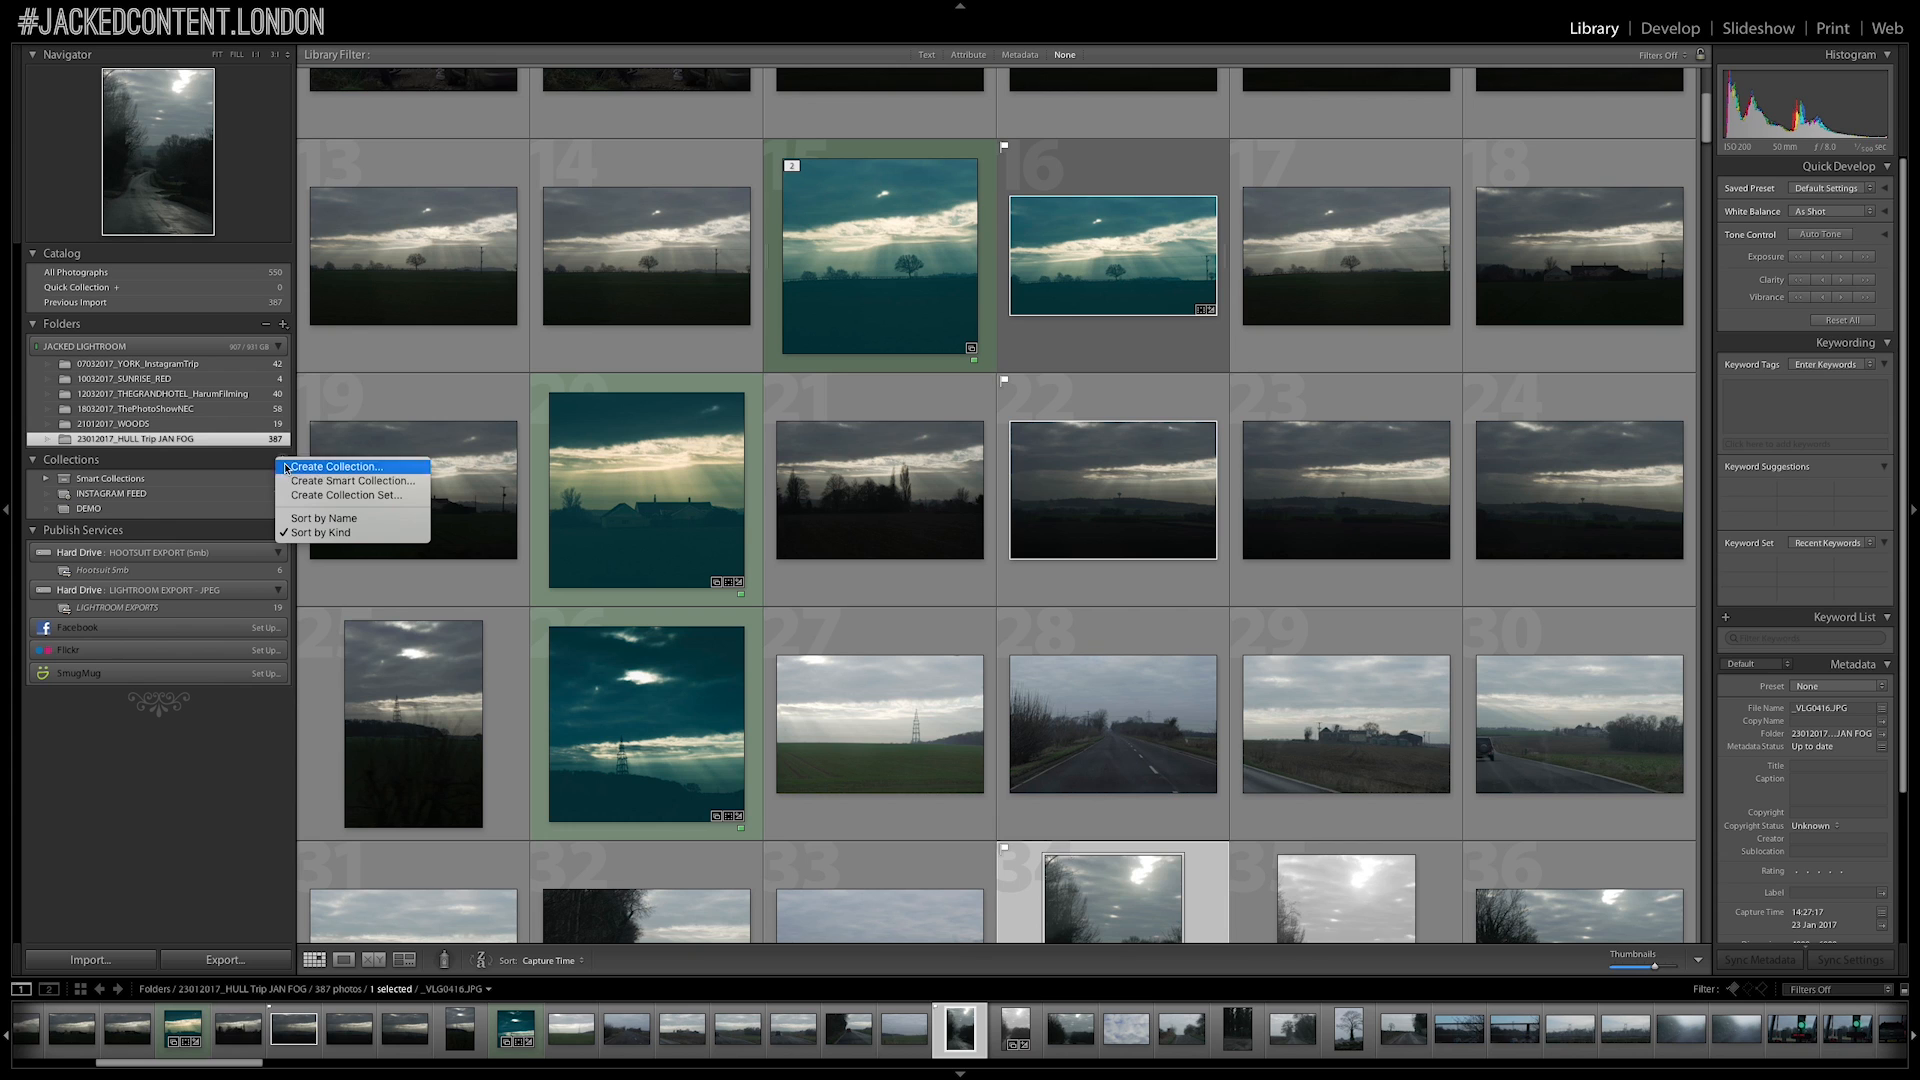
left_click(350, 481)
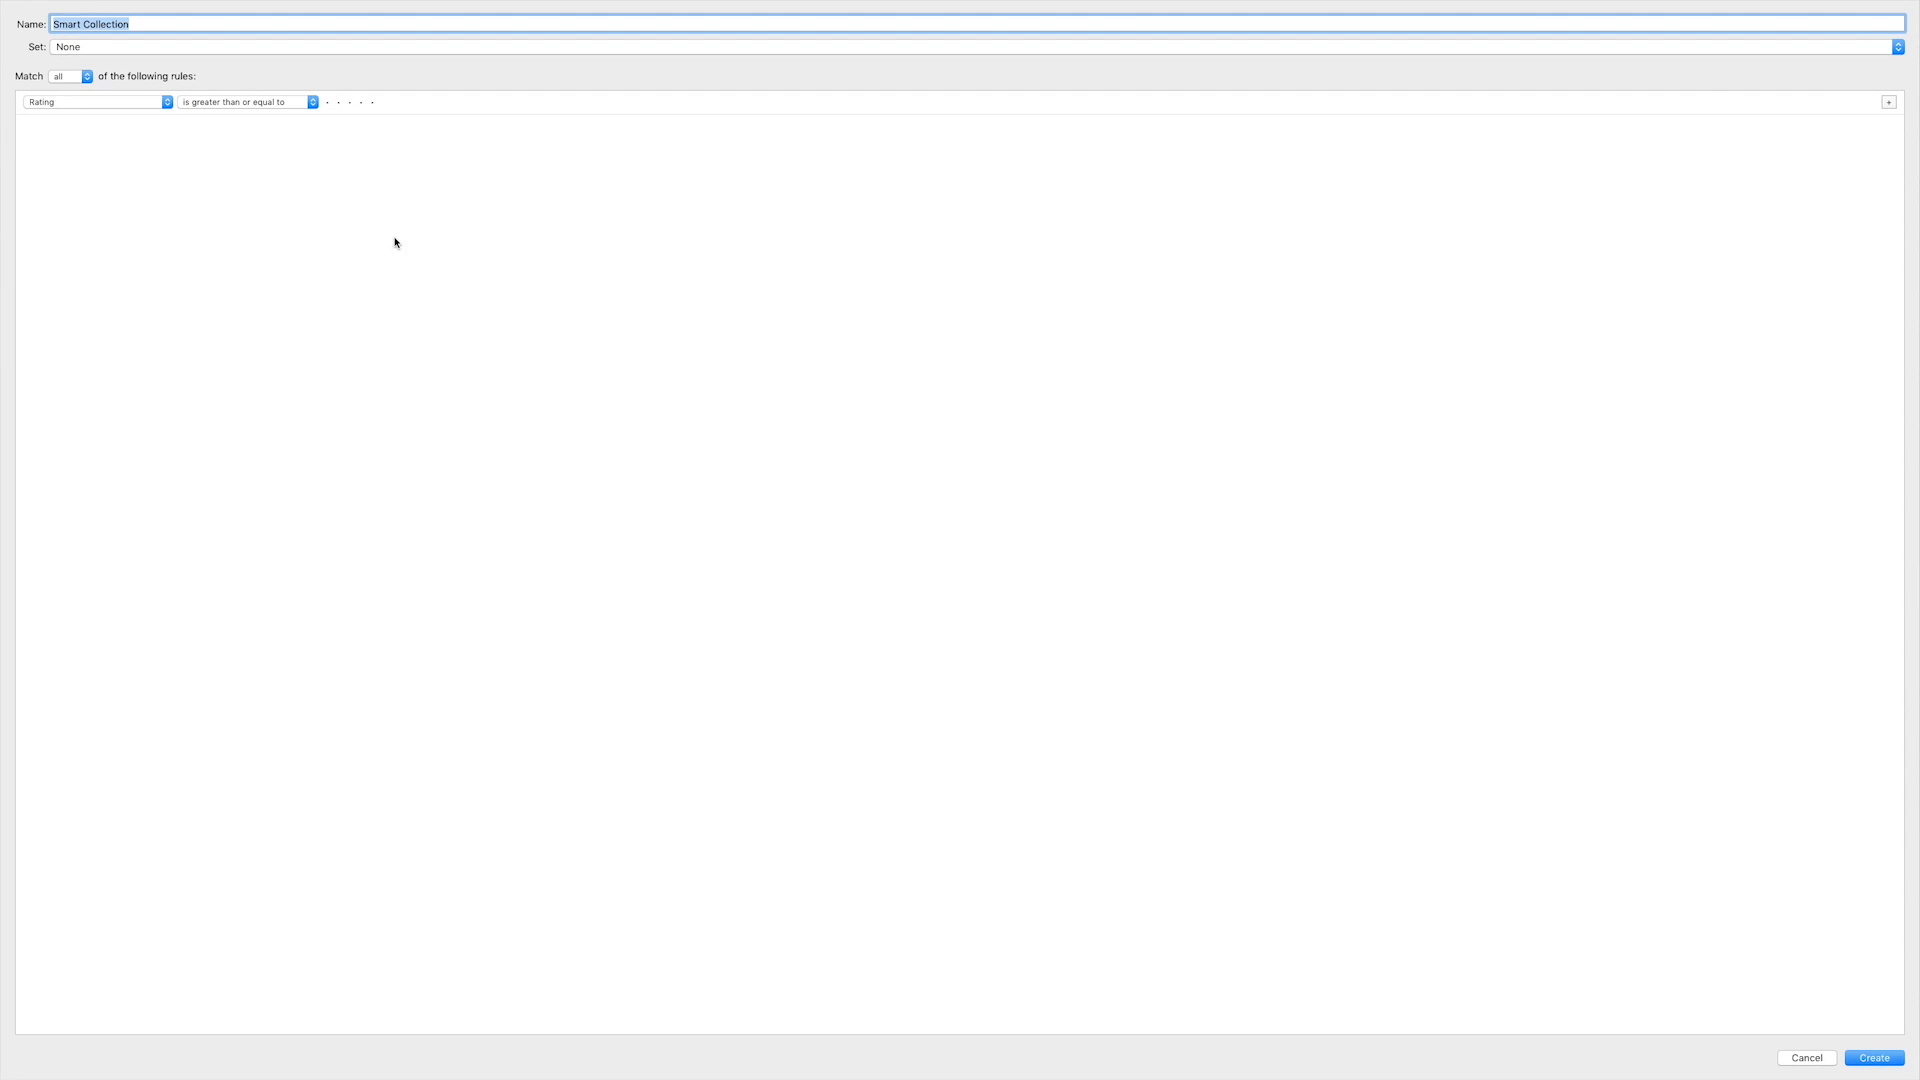
type("INSTAGRAM FEED 02")
left_click(270, 47)
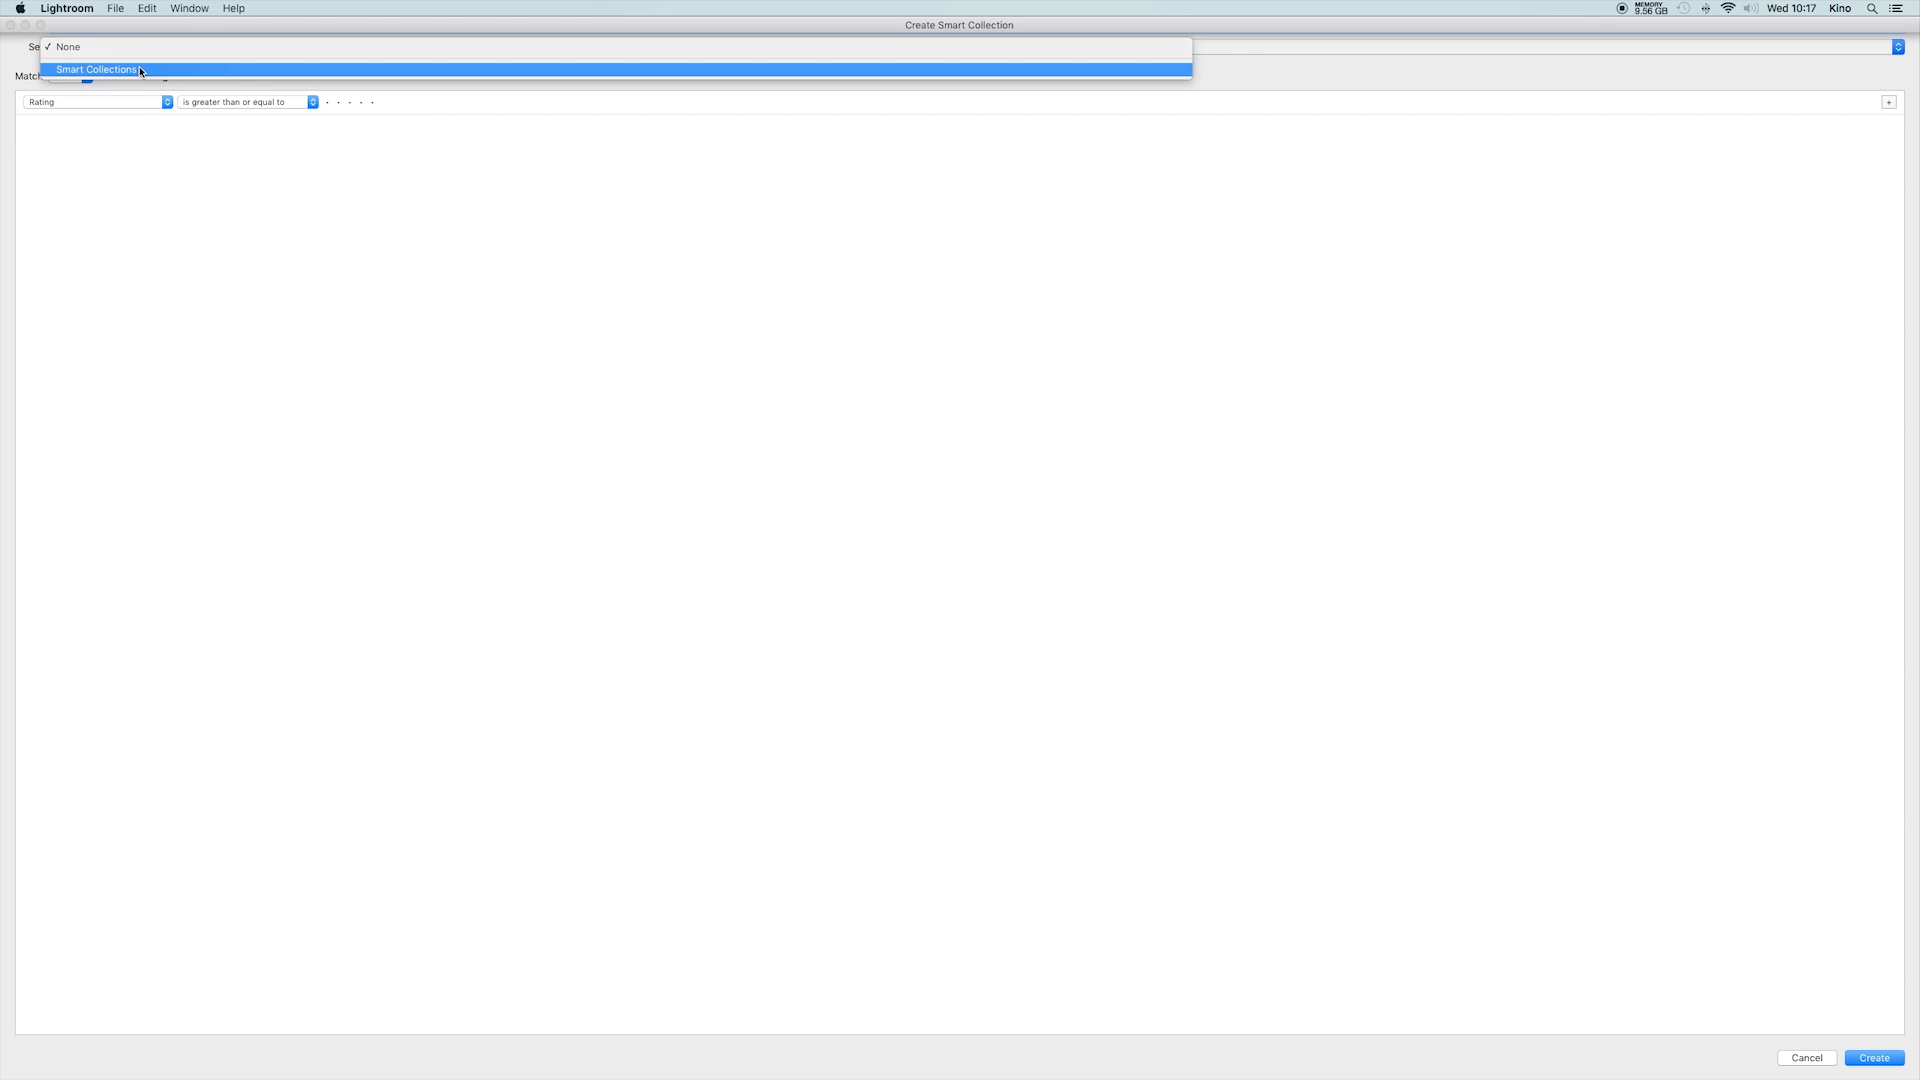
left_click(110, 69)
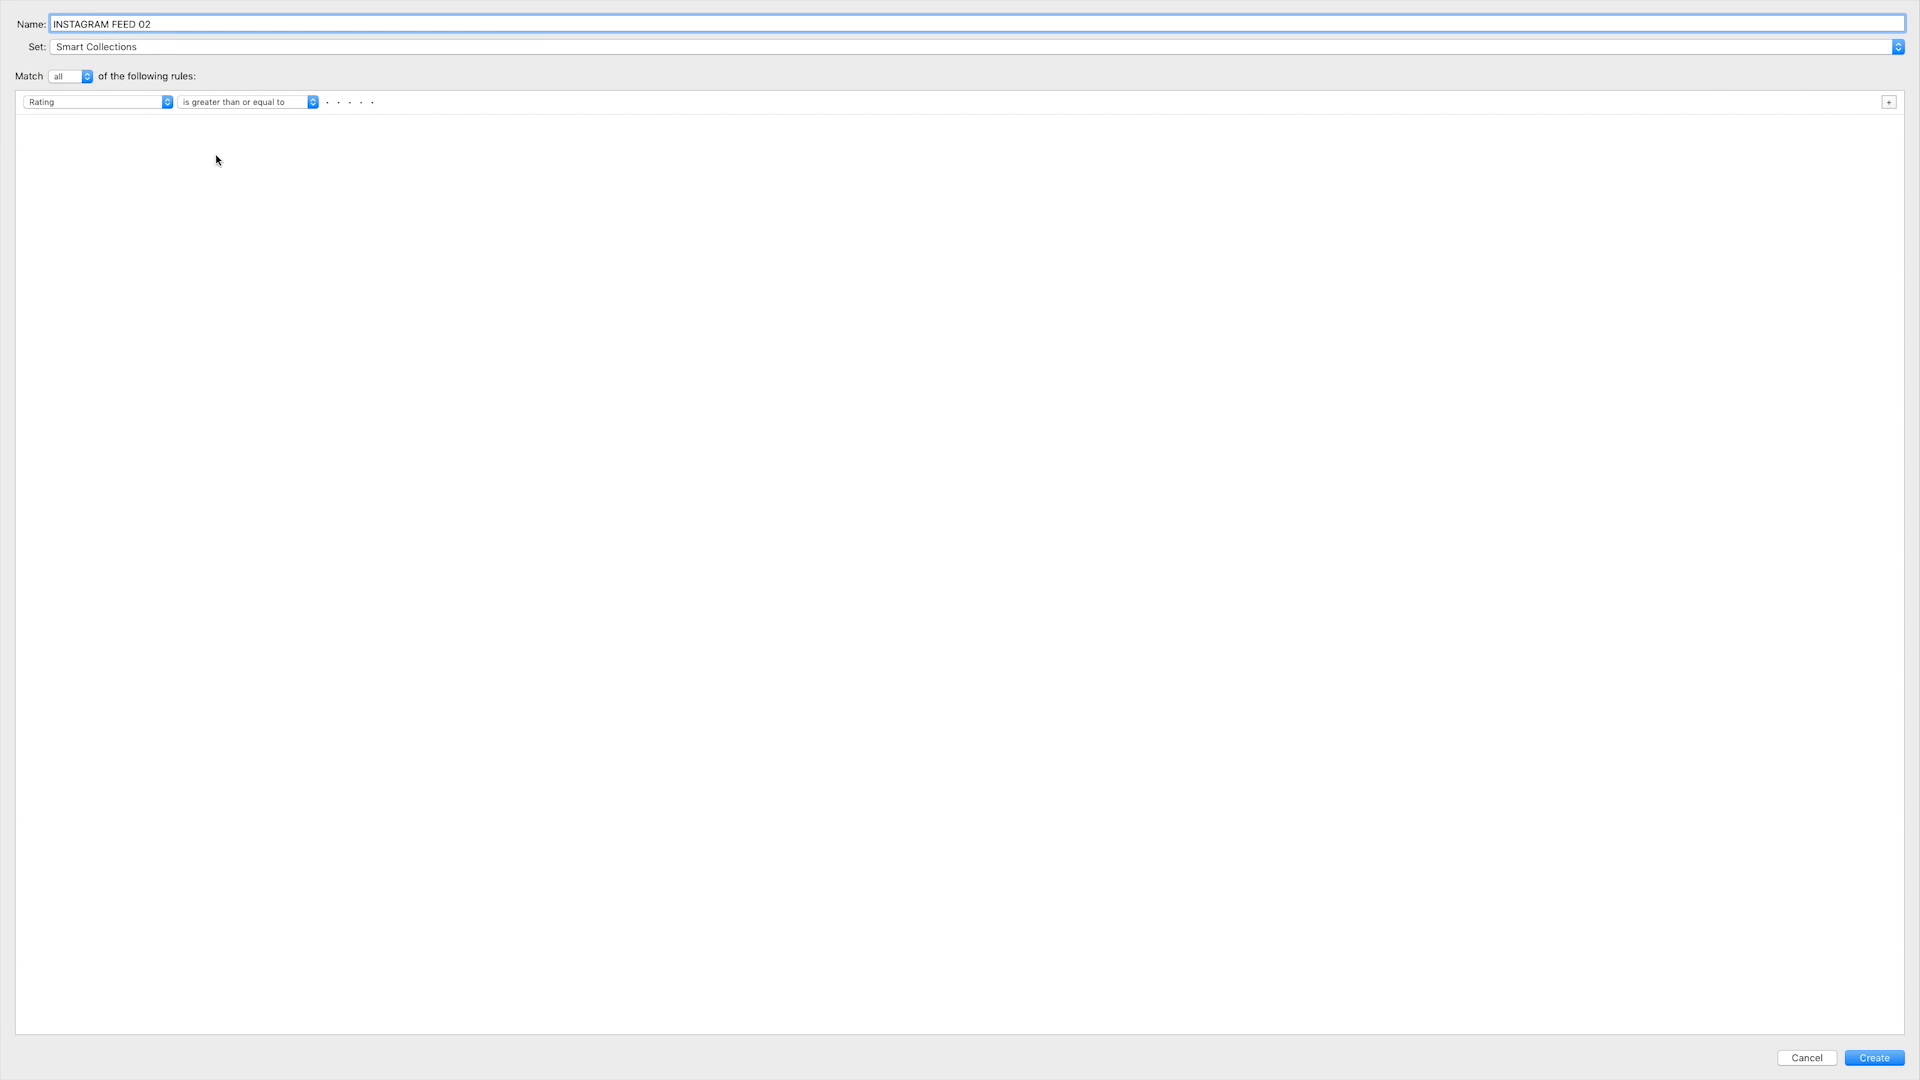
Set the smart collection's rule to Label Color is blue, and cancel without creating the collection
left_click(166, 104)
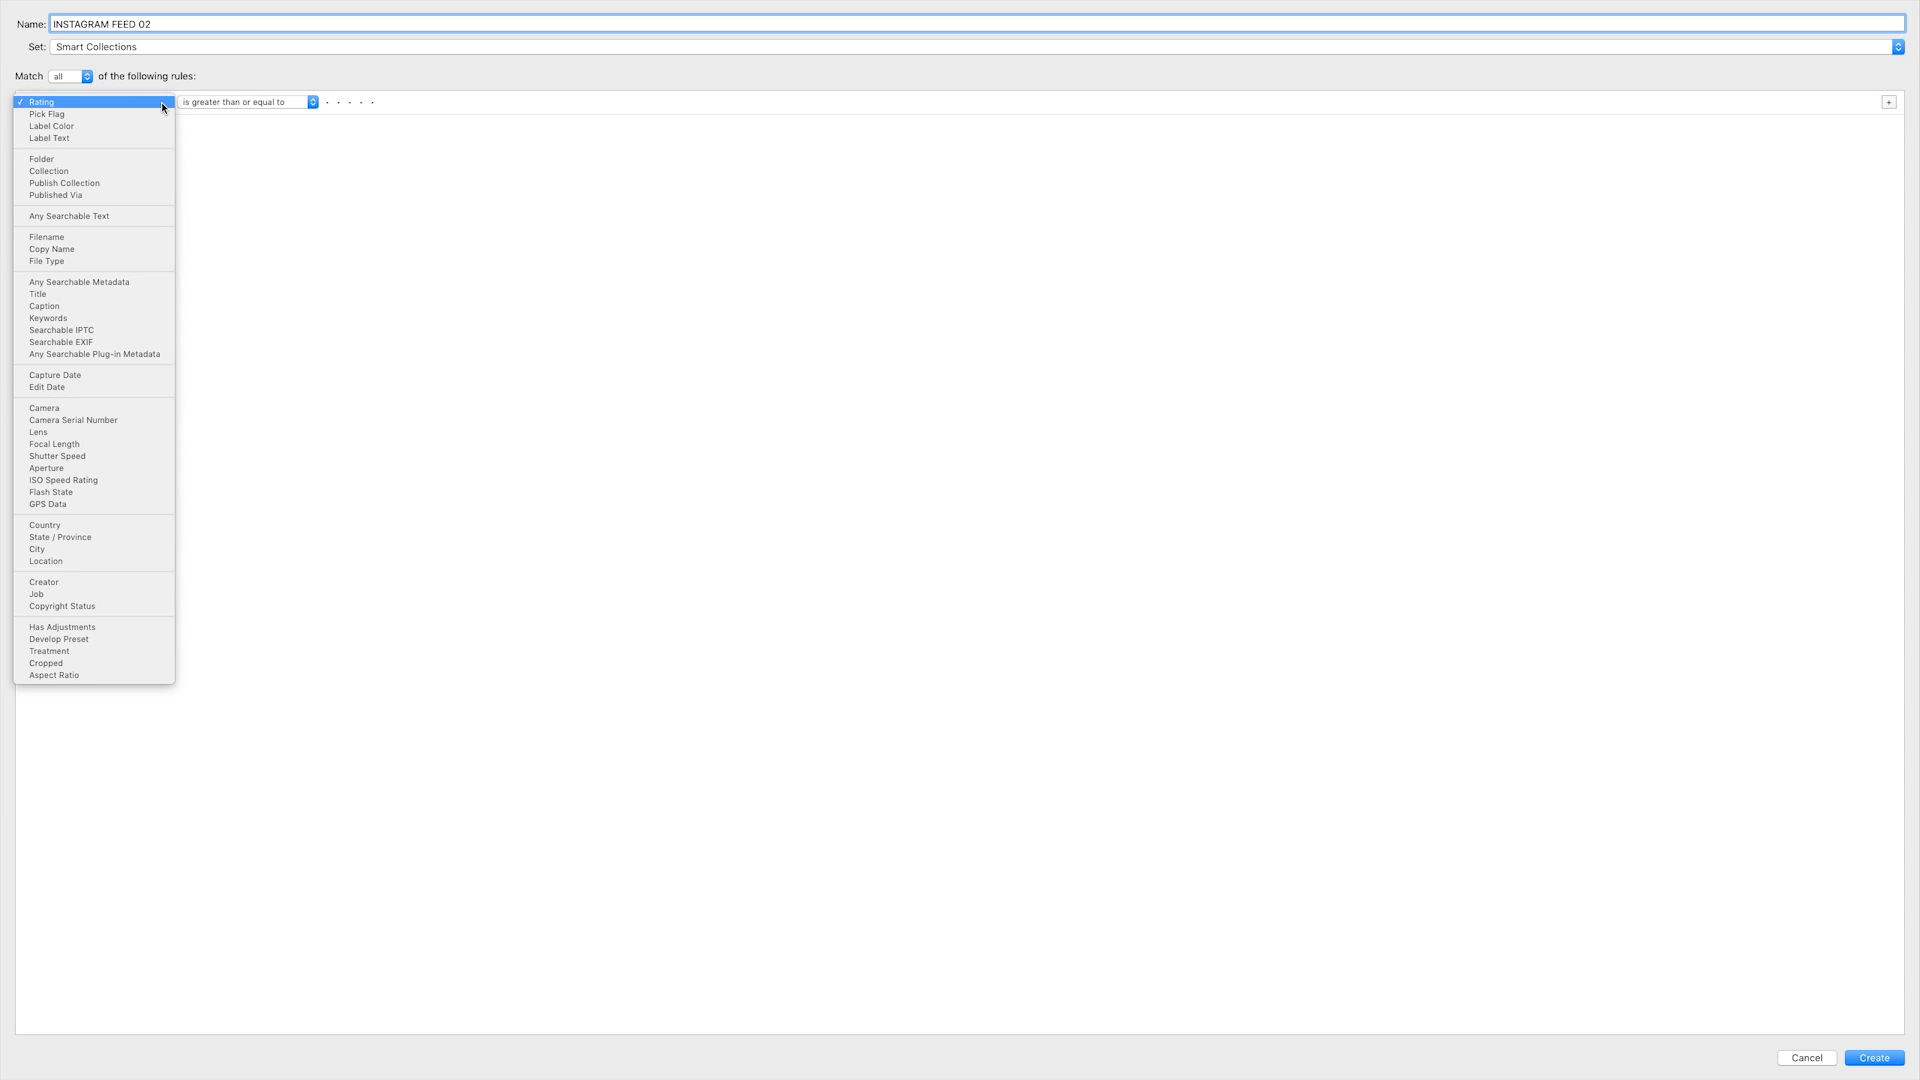
left_click(110, 126)
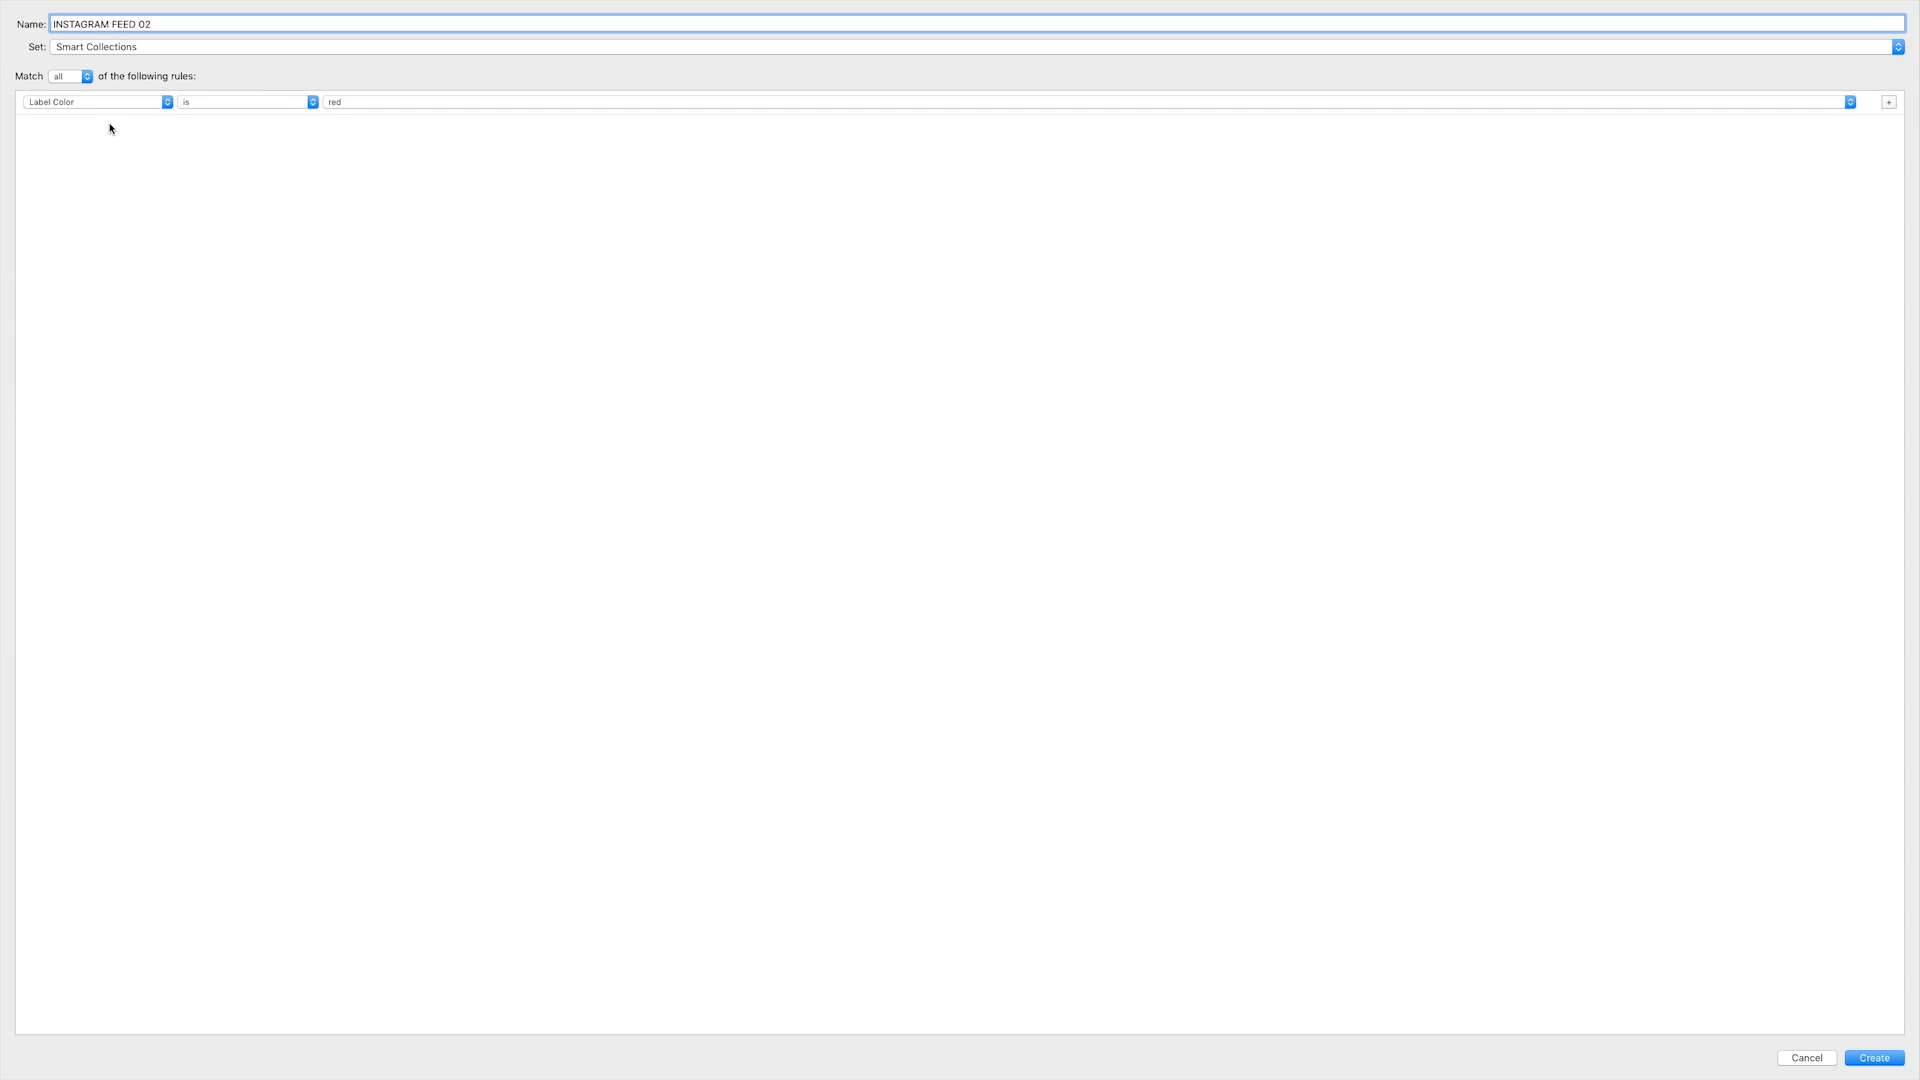
left_click(354, 102)
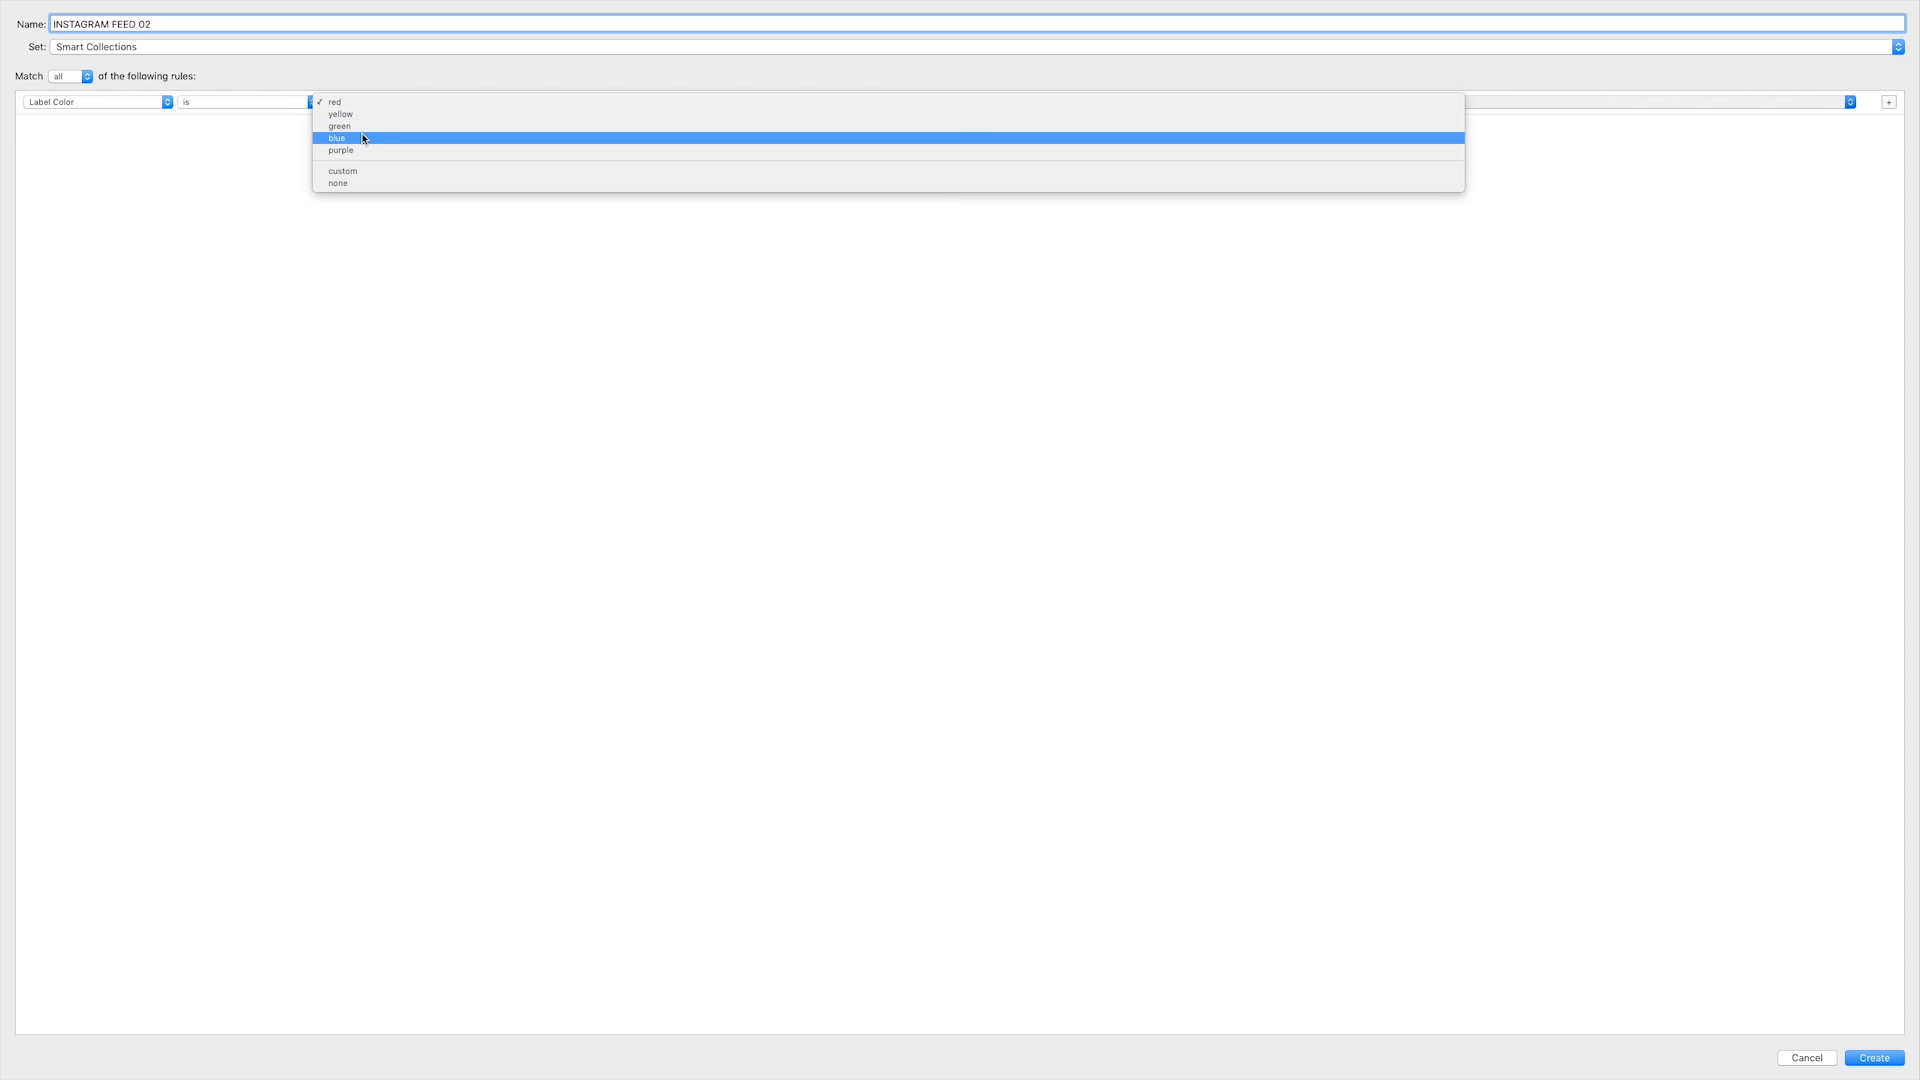
left_click(360, 138)
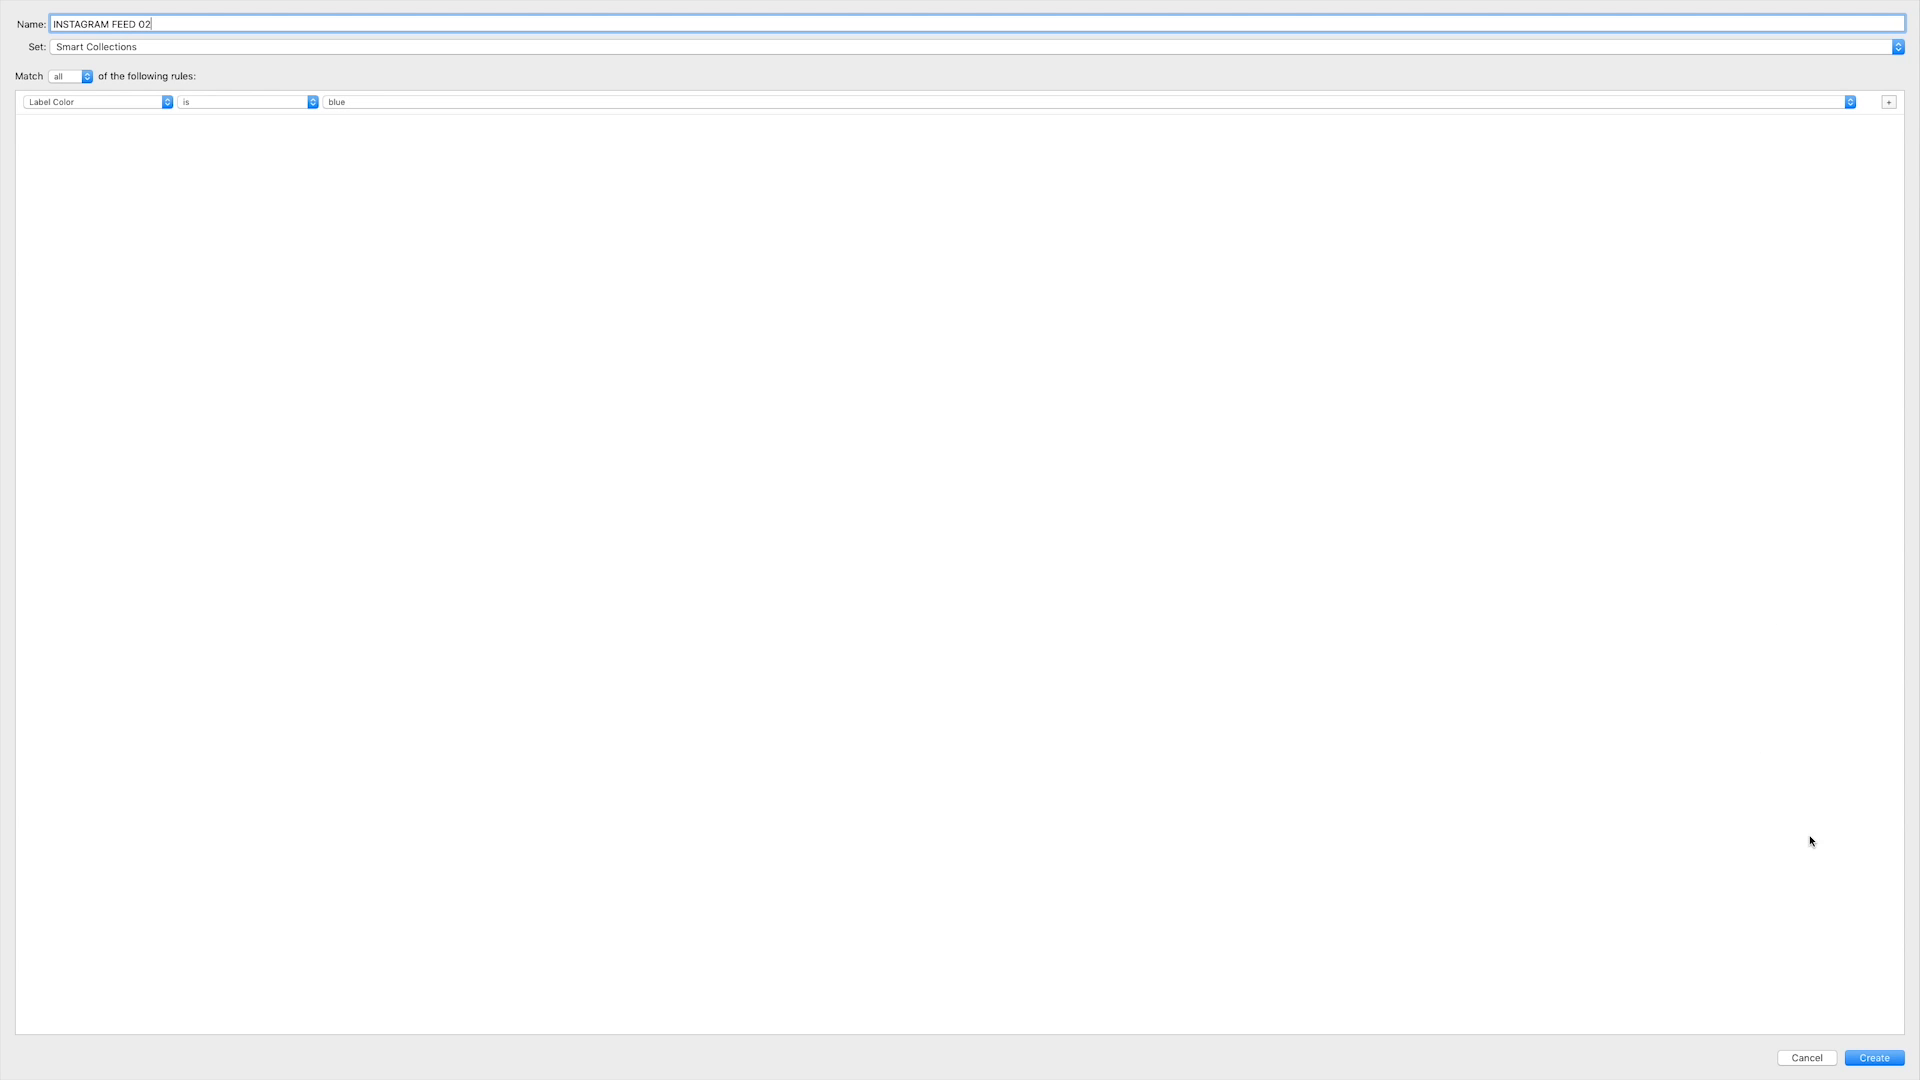
left_click(1818, 1060)
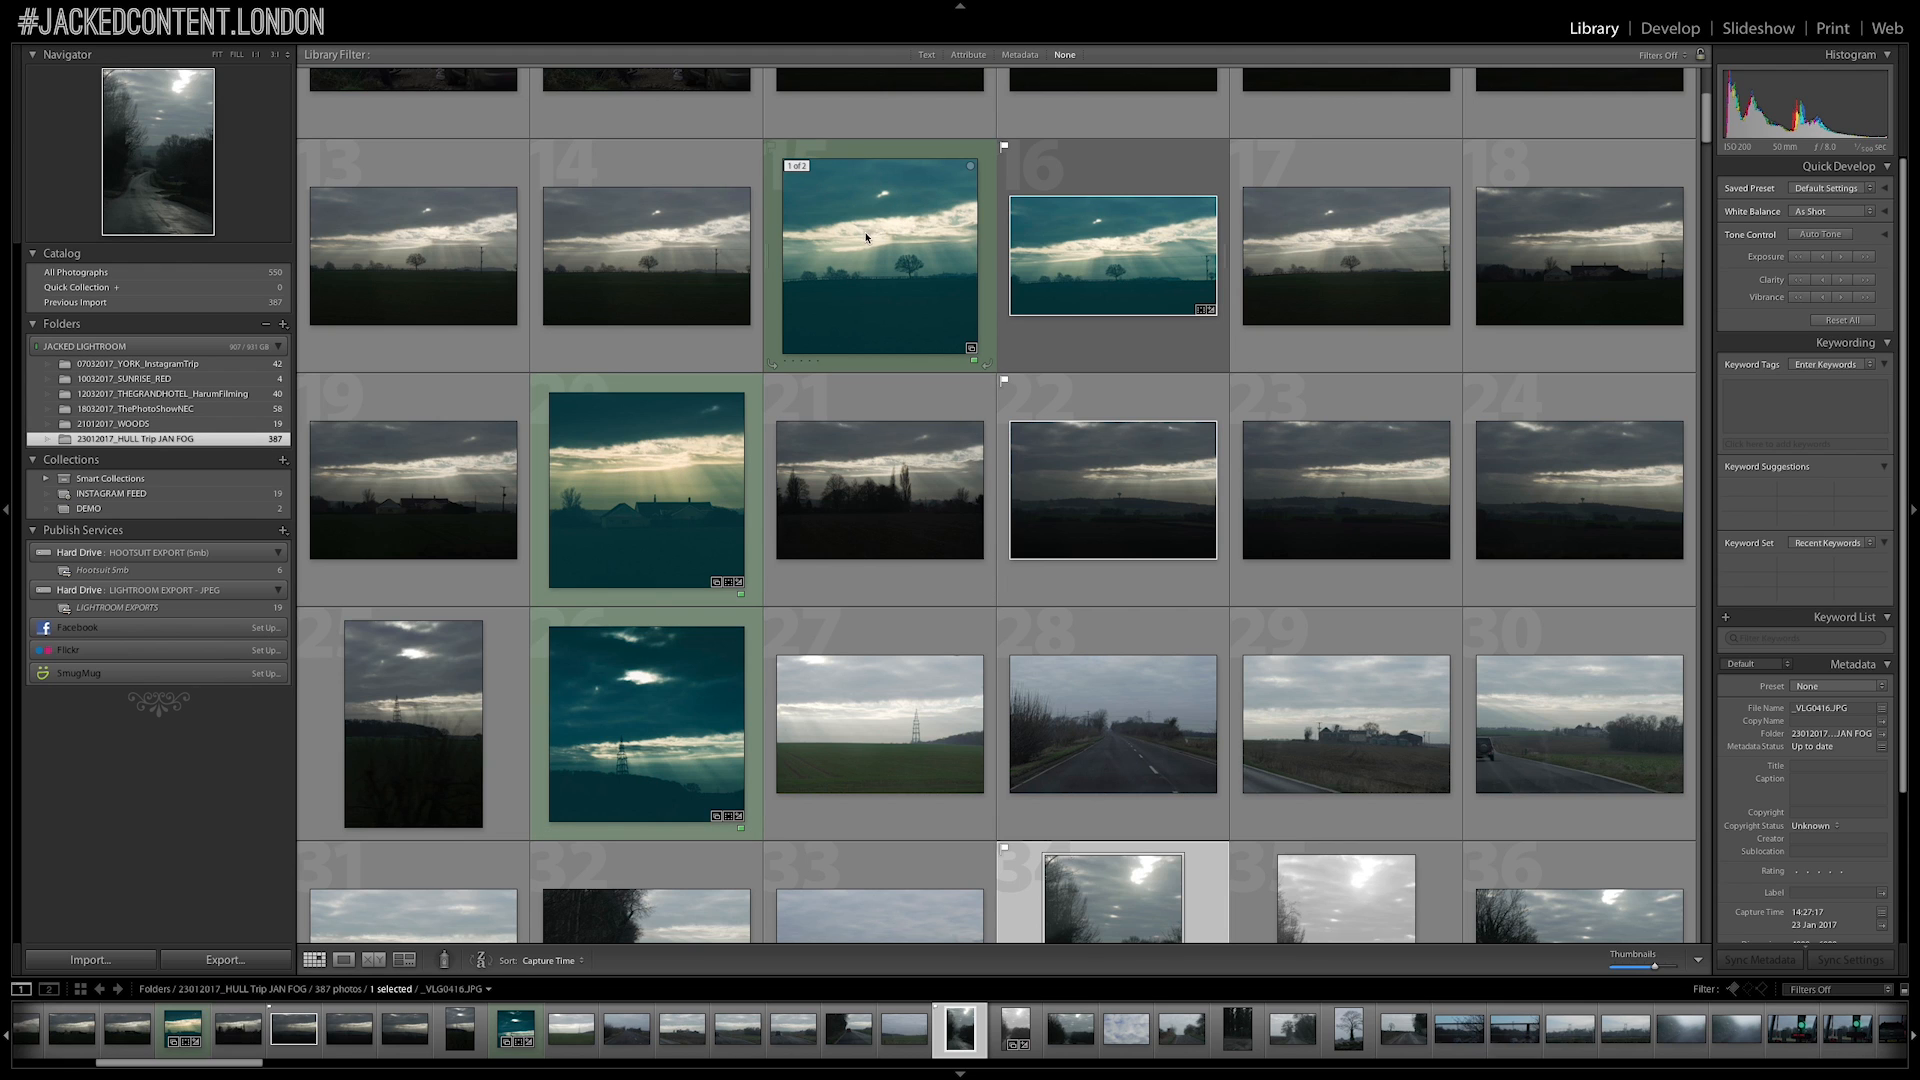
Open the INSTAGRAM FEED collection and bring its wet wooden pier photo with the lamp post into the Develop module
left_click(113, 494)
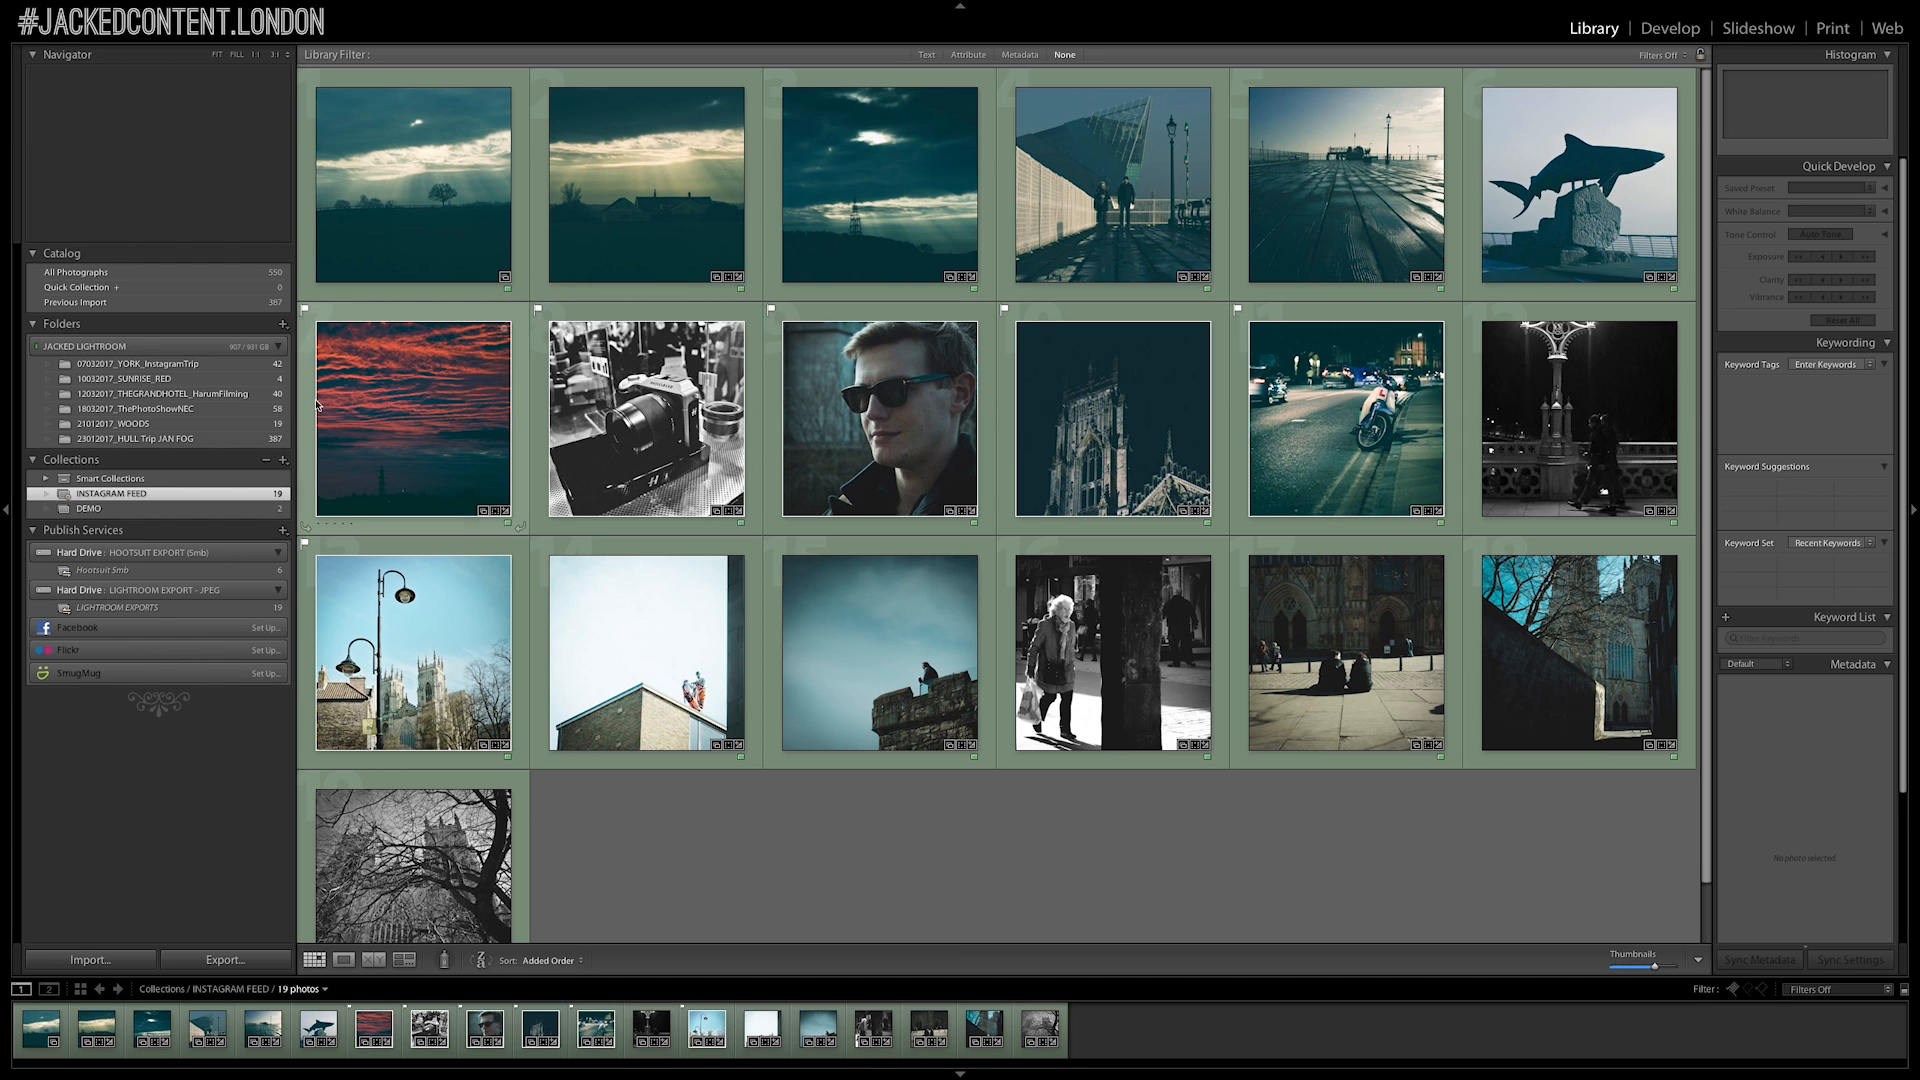
left_click(1362, 224)
double_click(1362, 224)
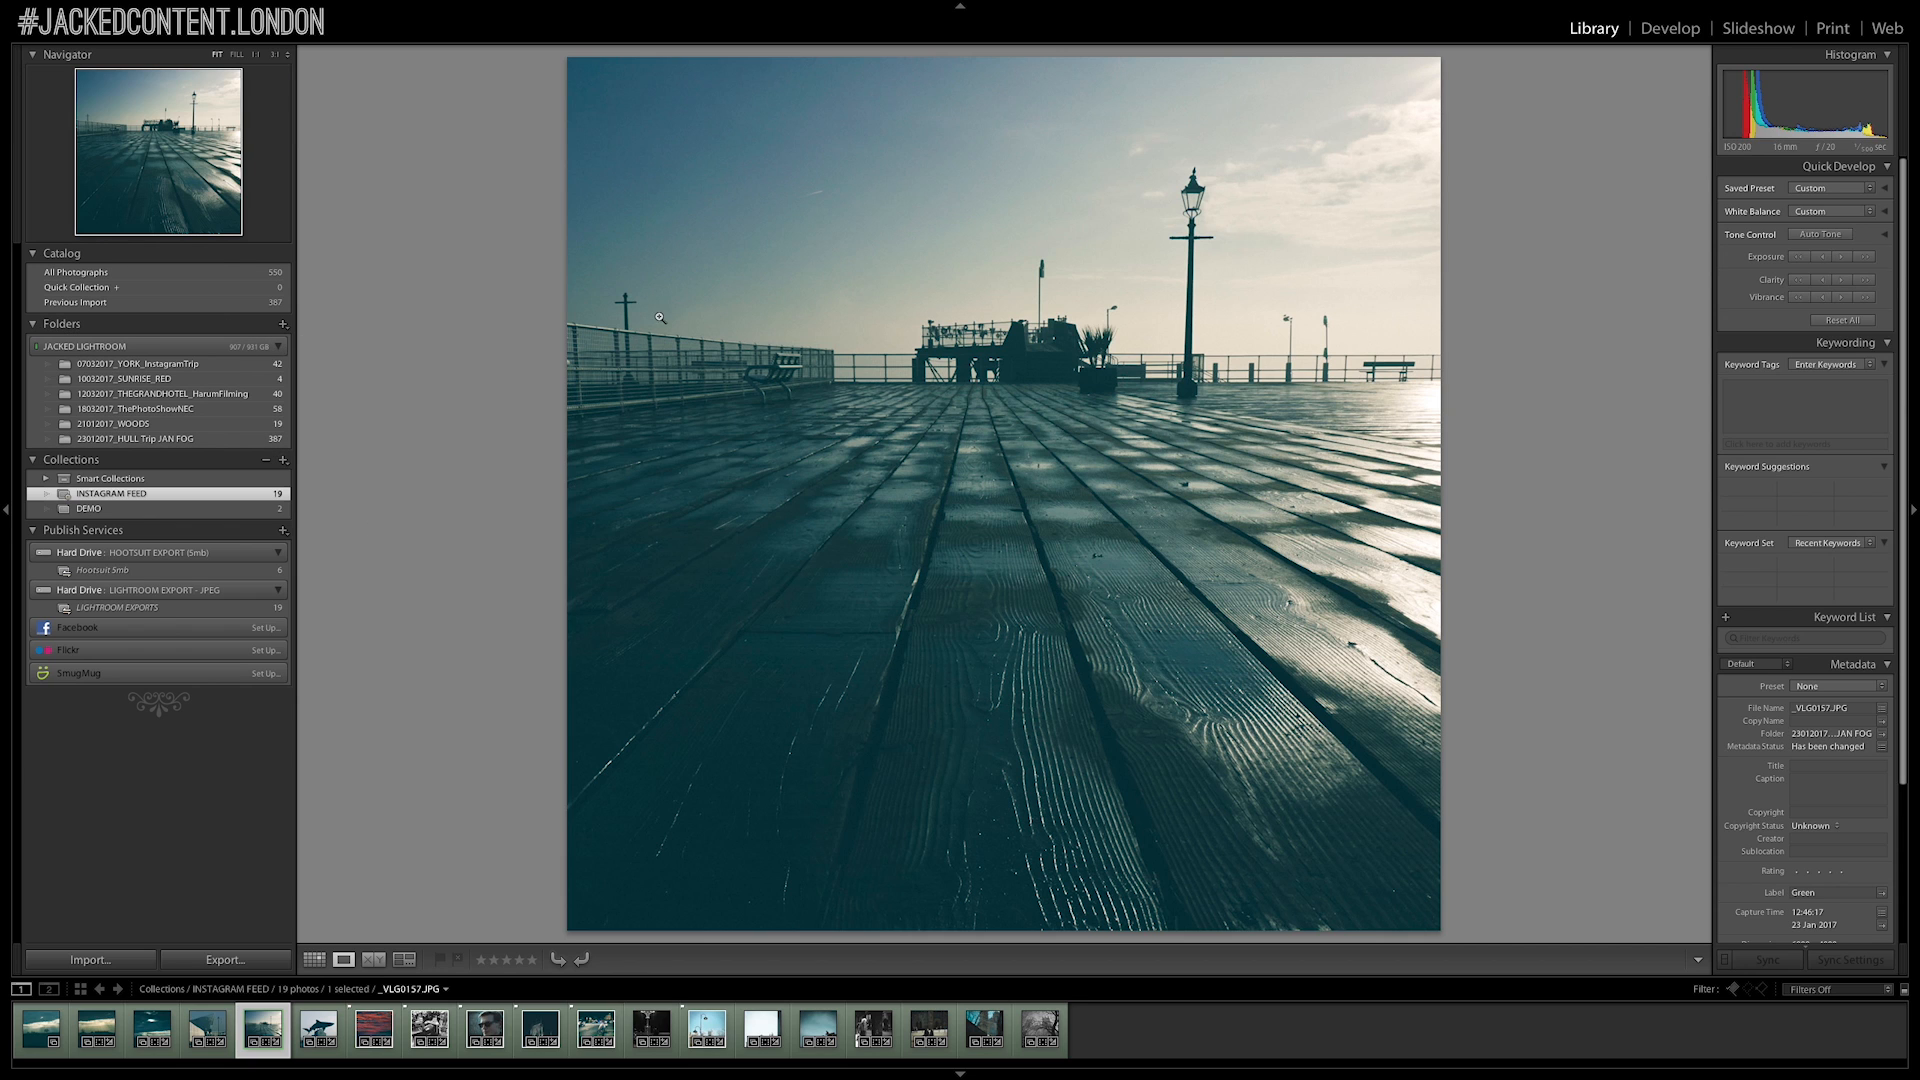
key("d")
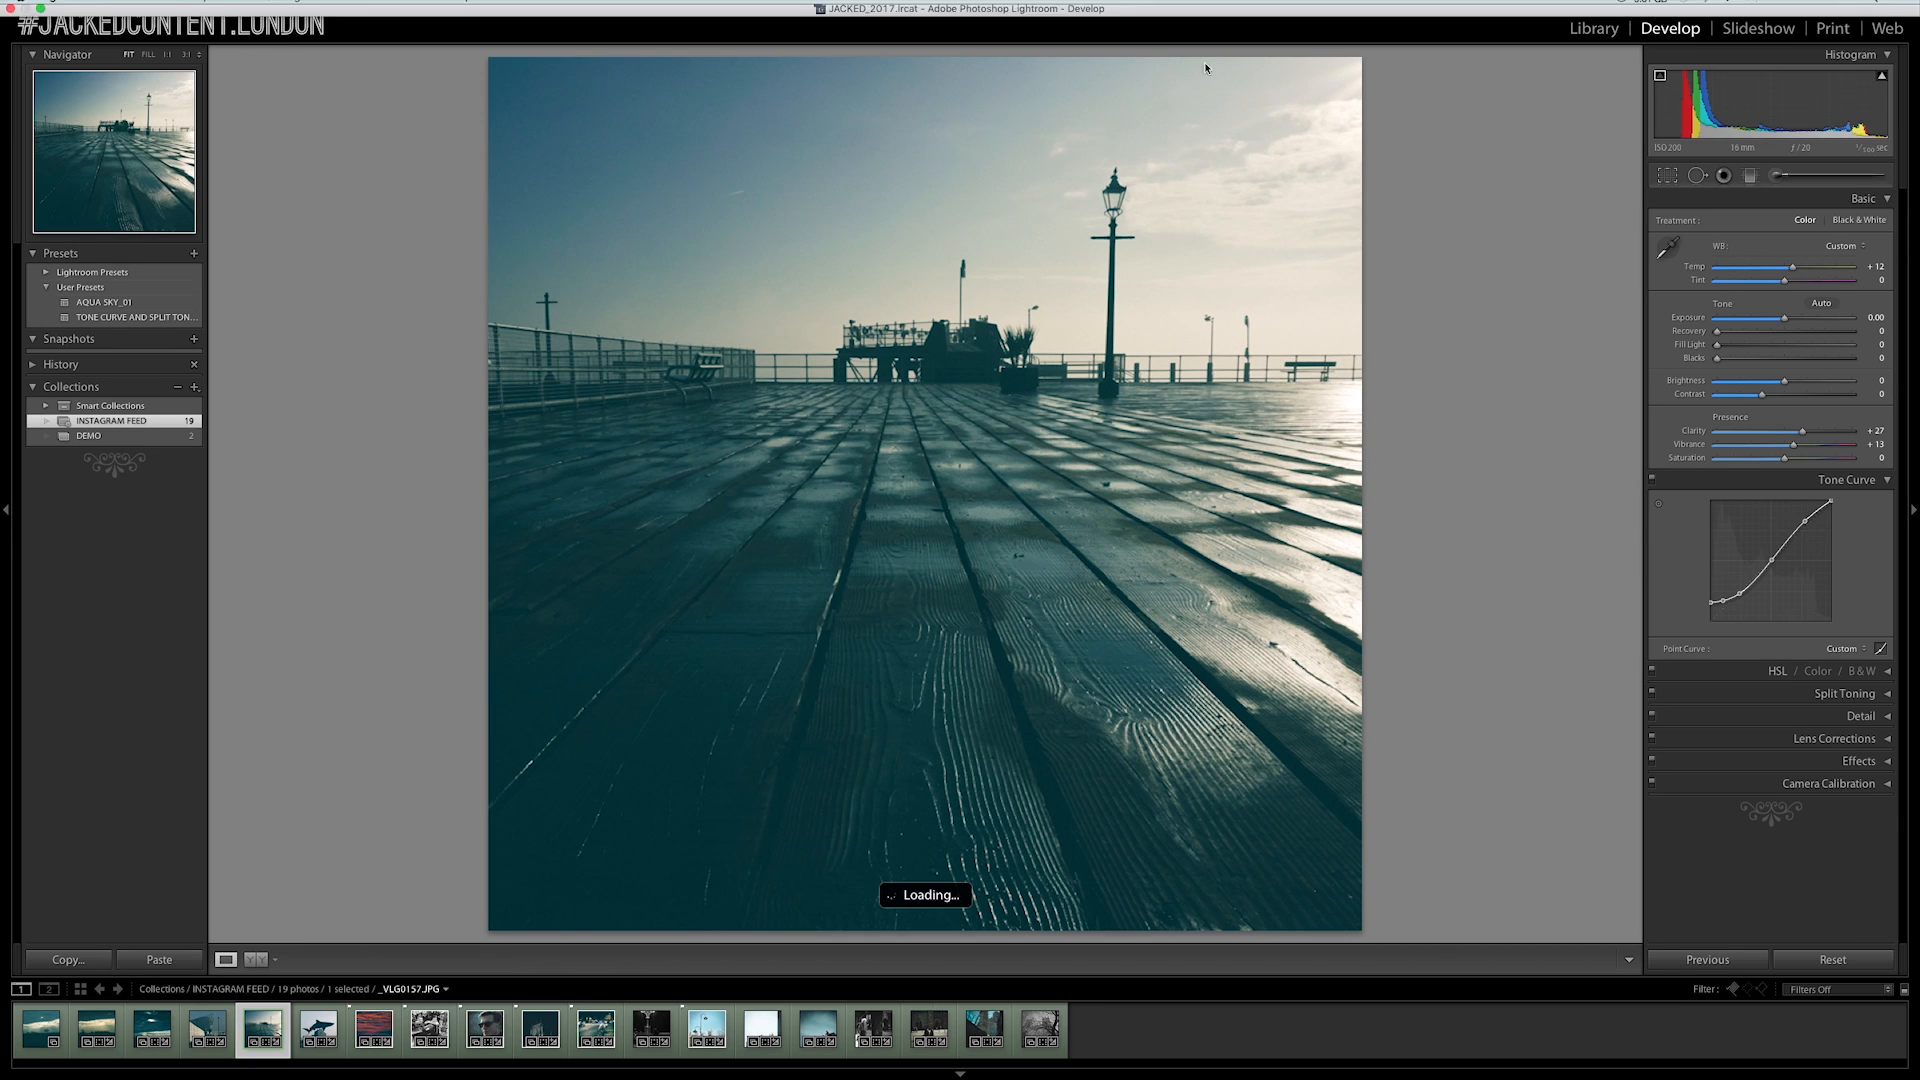
Save the pier photo's current edit as a snapshot named FINAL, and reset all its develop settings
left_click(196, 339)
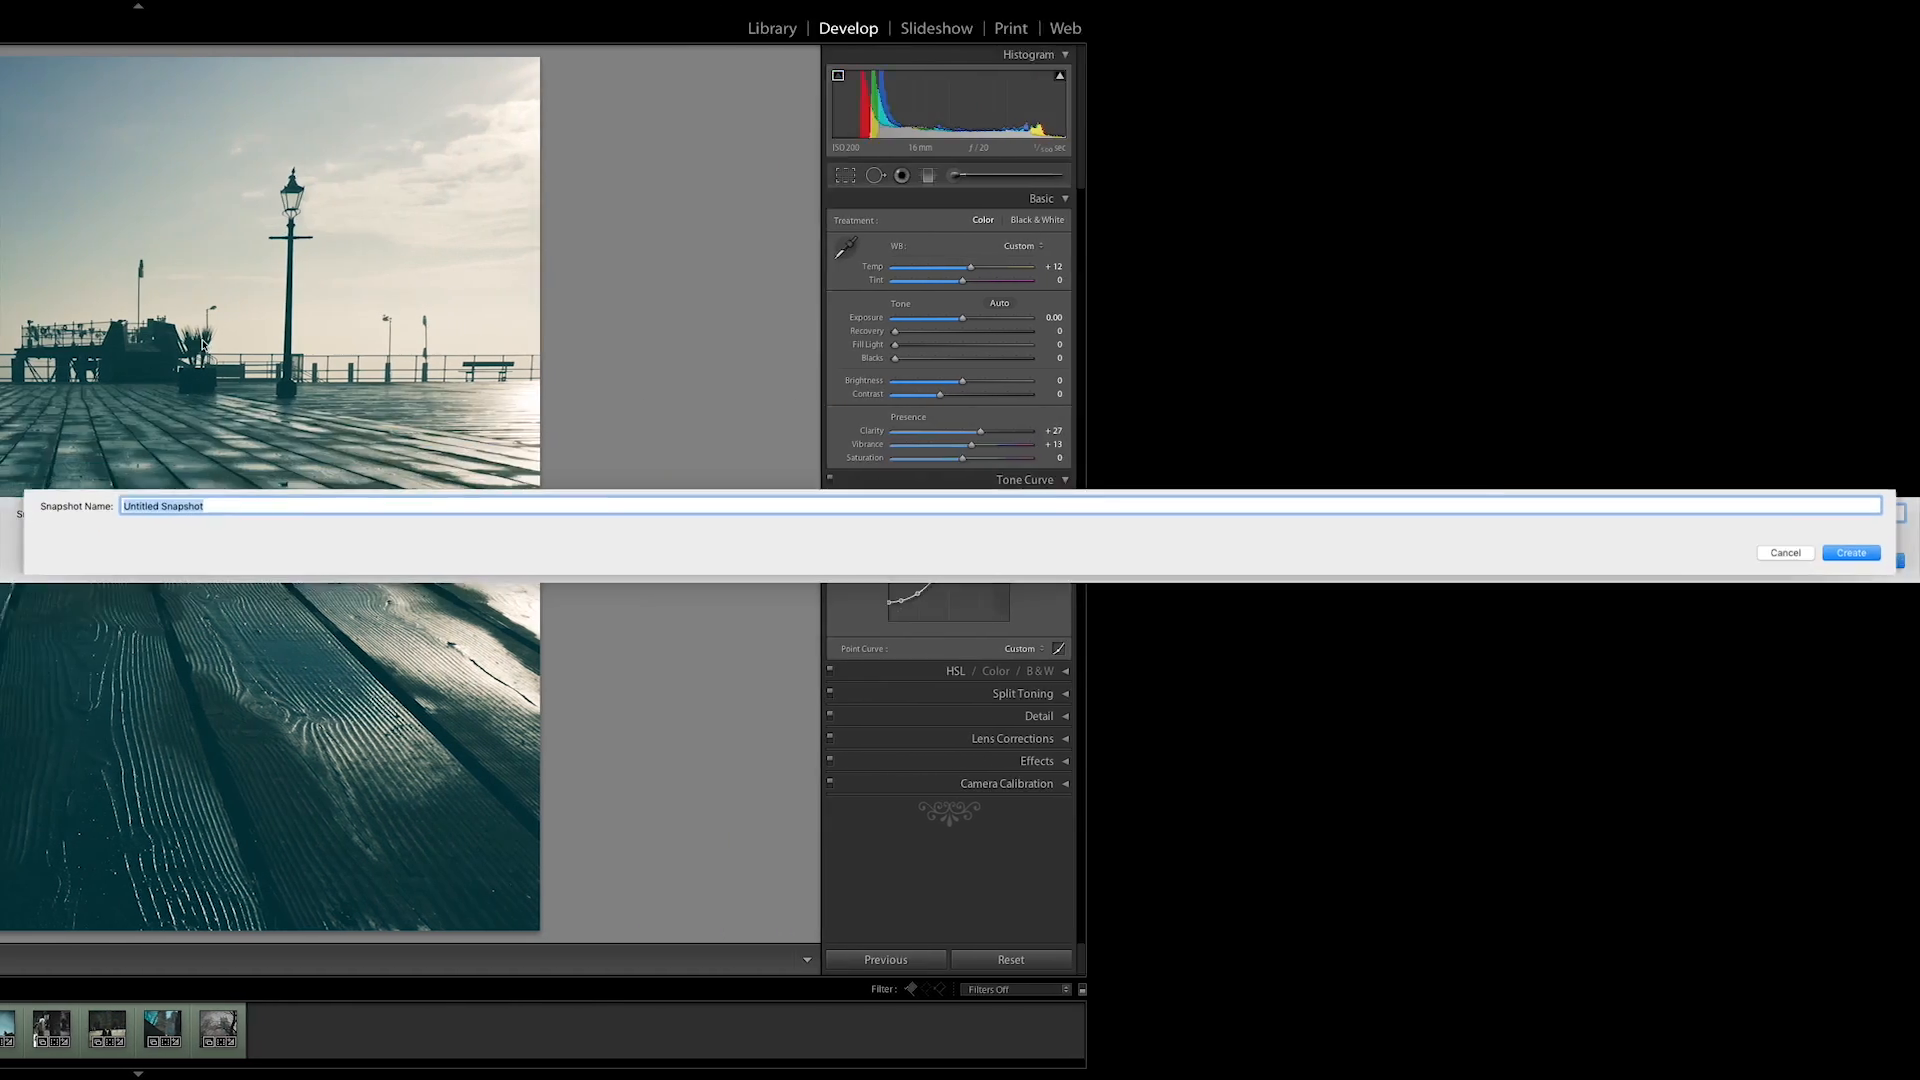
type("FINAL")
key("Return")
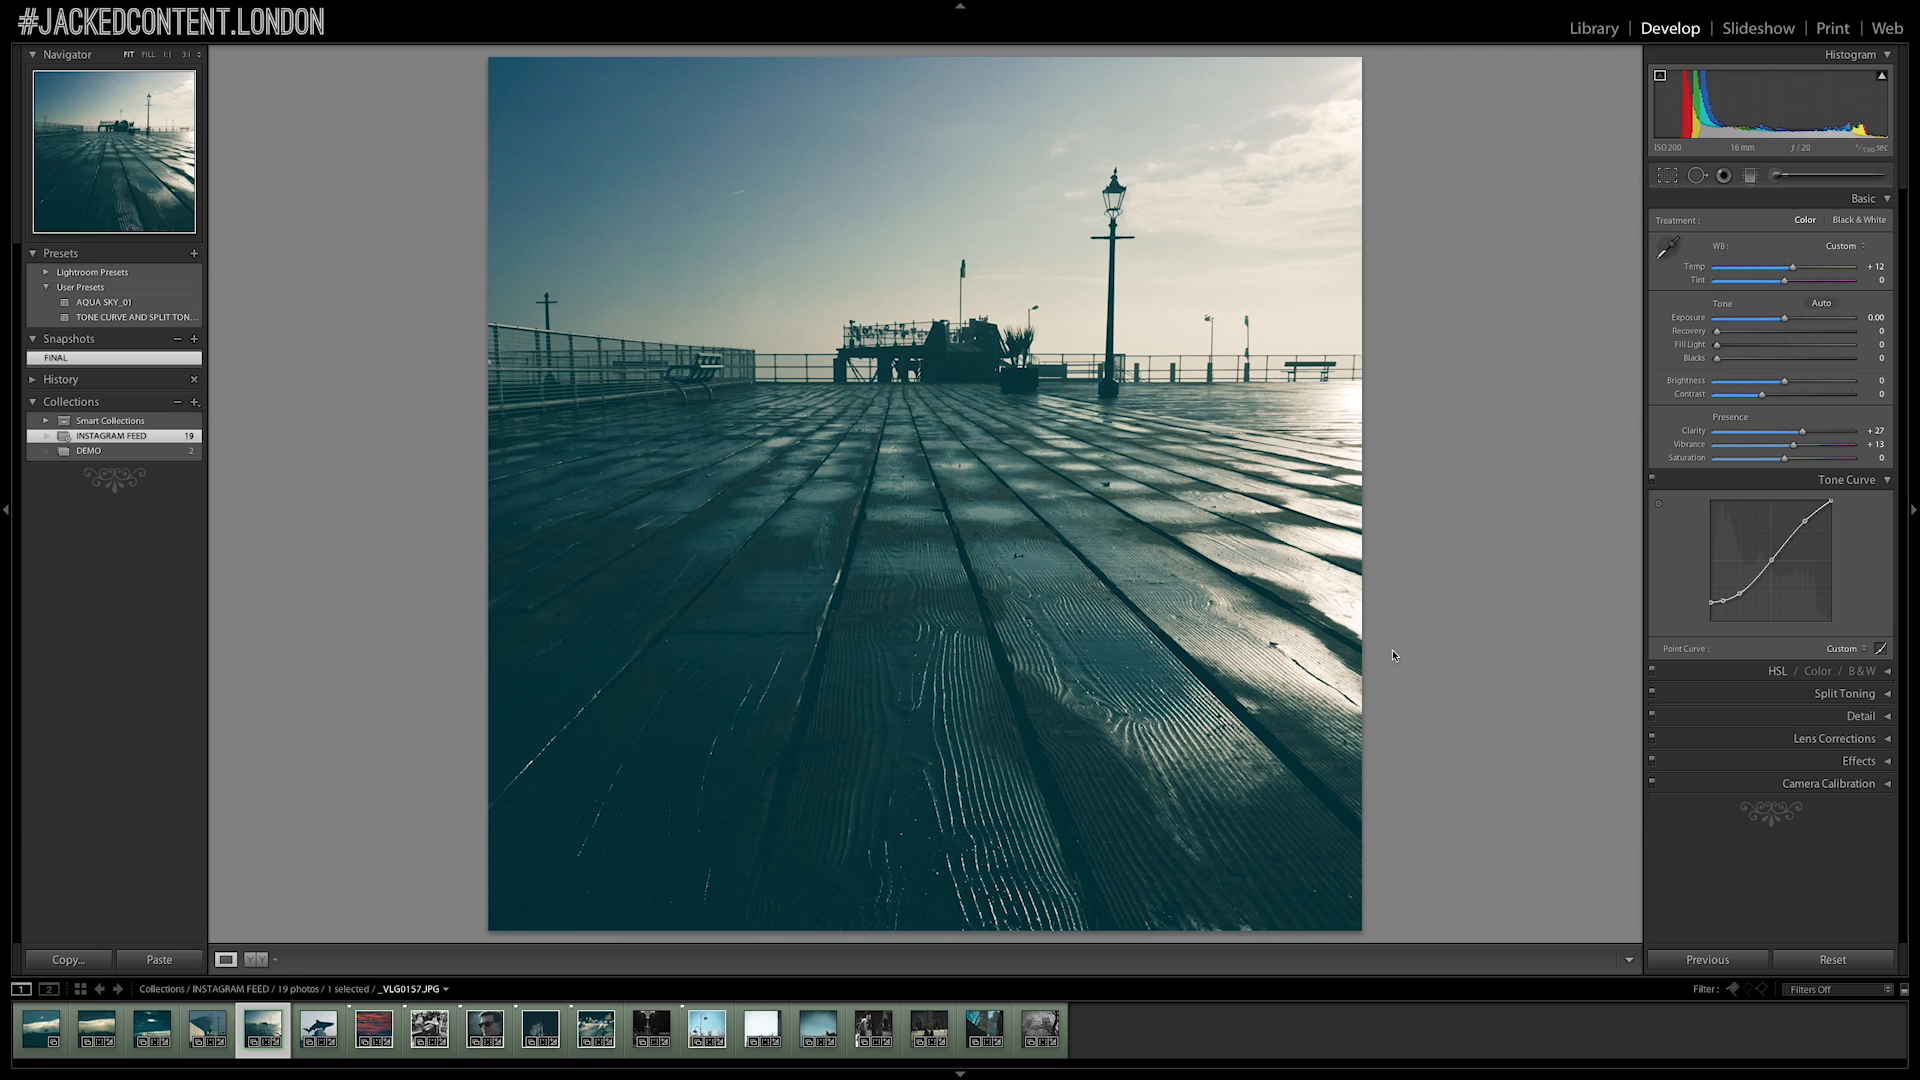
left_click(1832, 959)
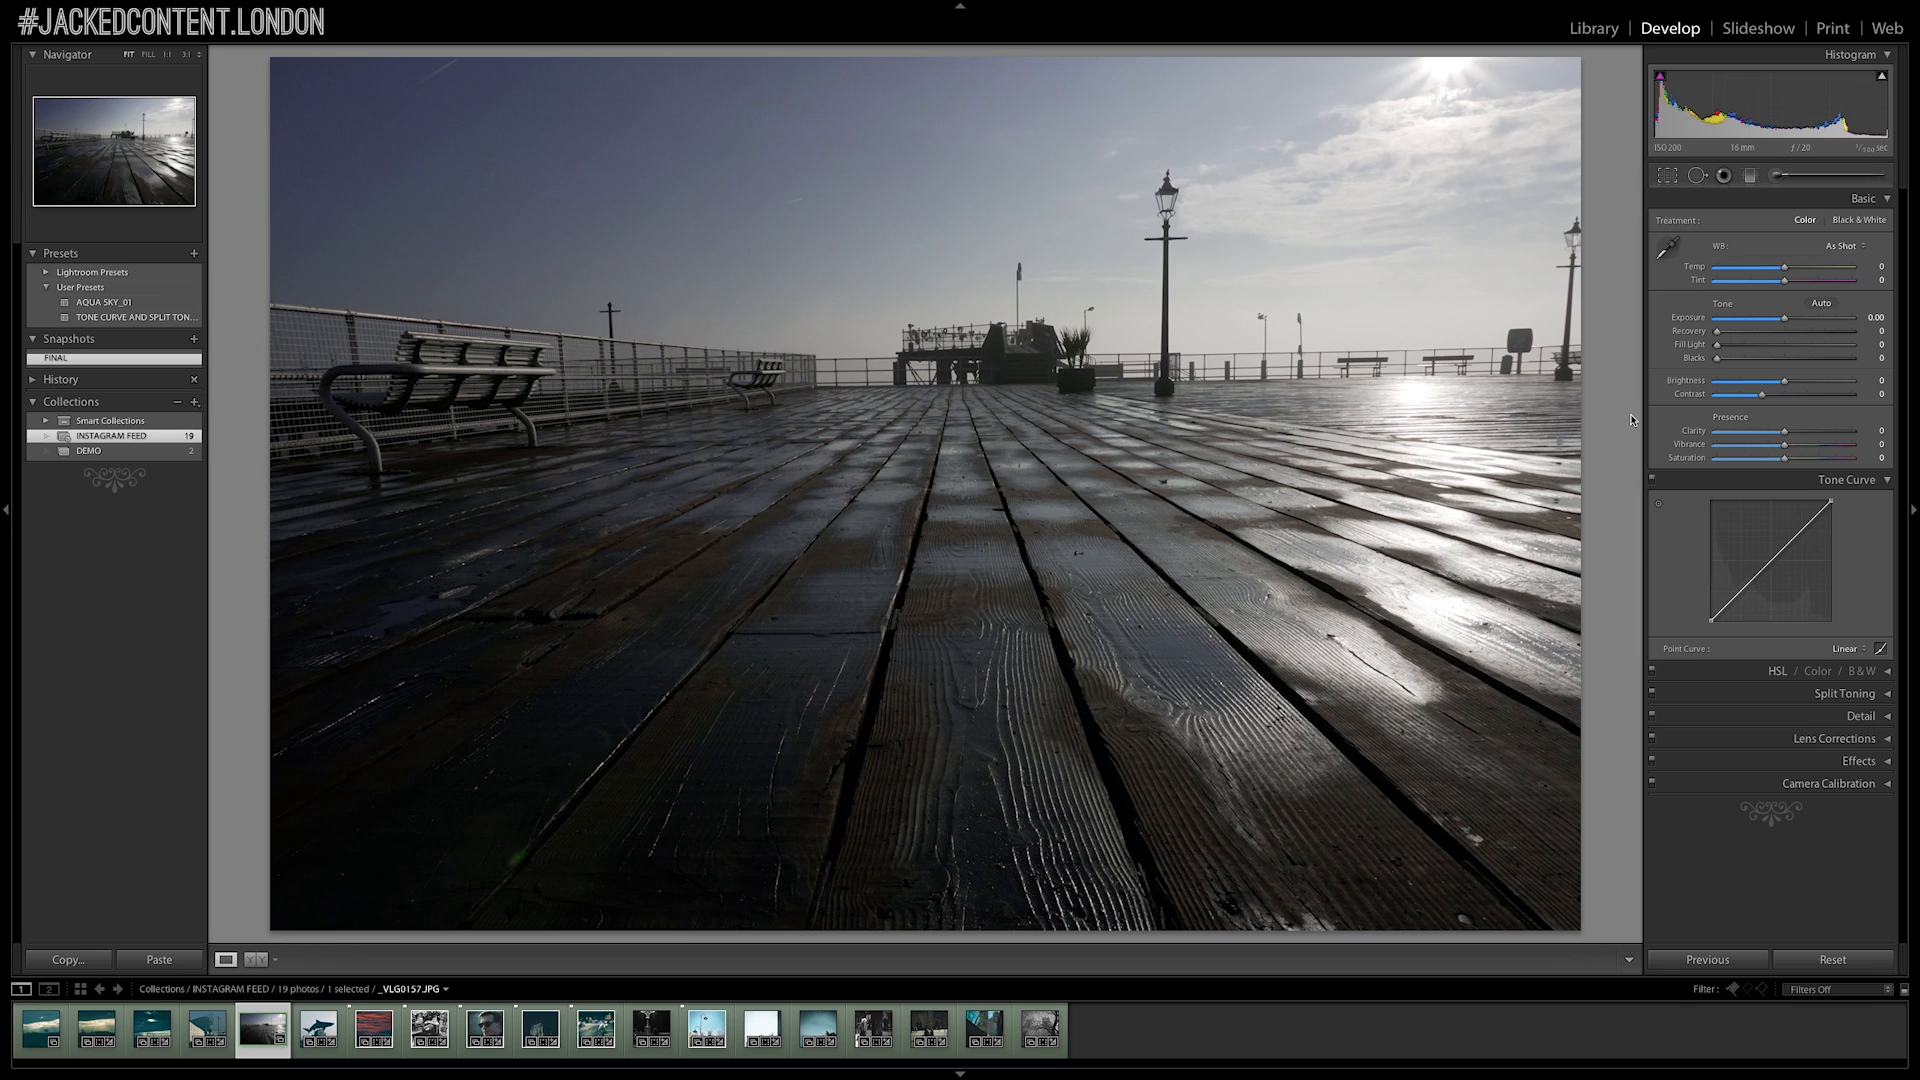
Check the photo's shadow and highlight clipping, and cycle through its info overlays until they are hidden
mouse_move(1664, 79)
mouse_move(1883, 80)
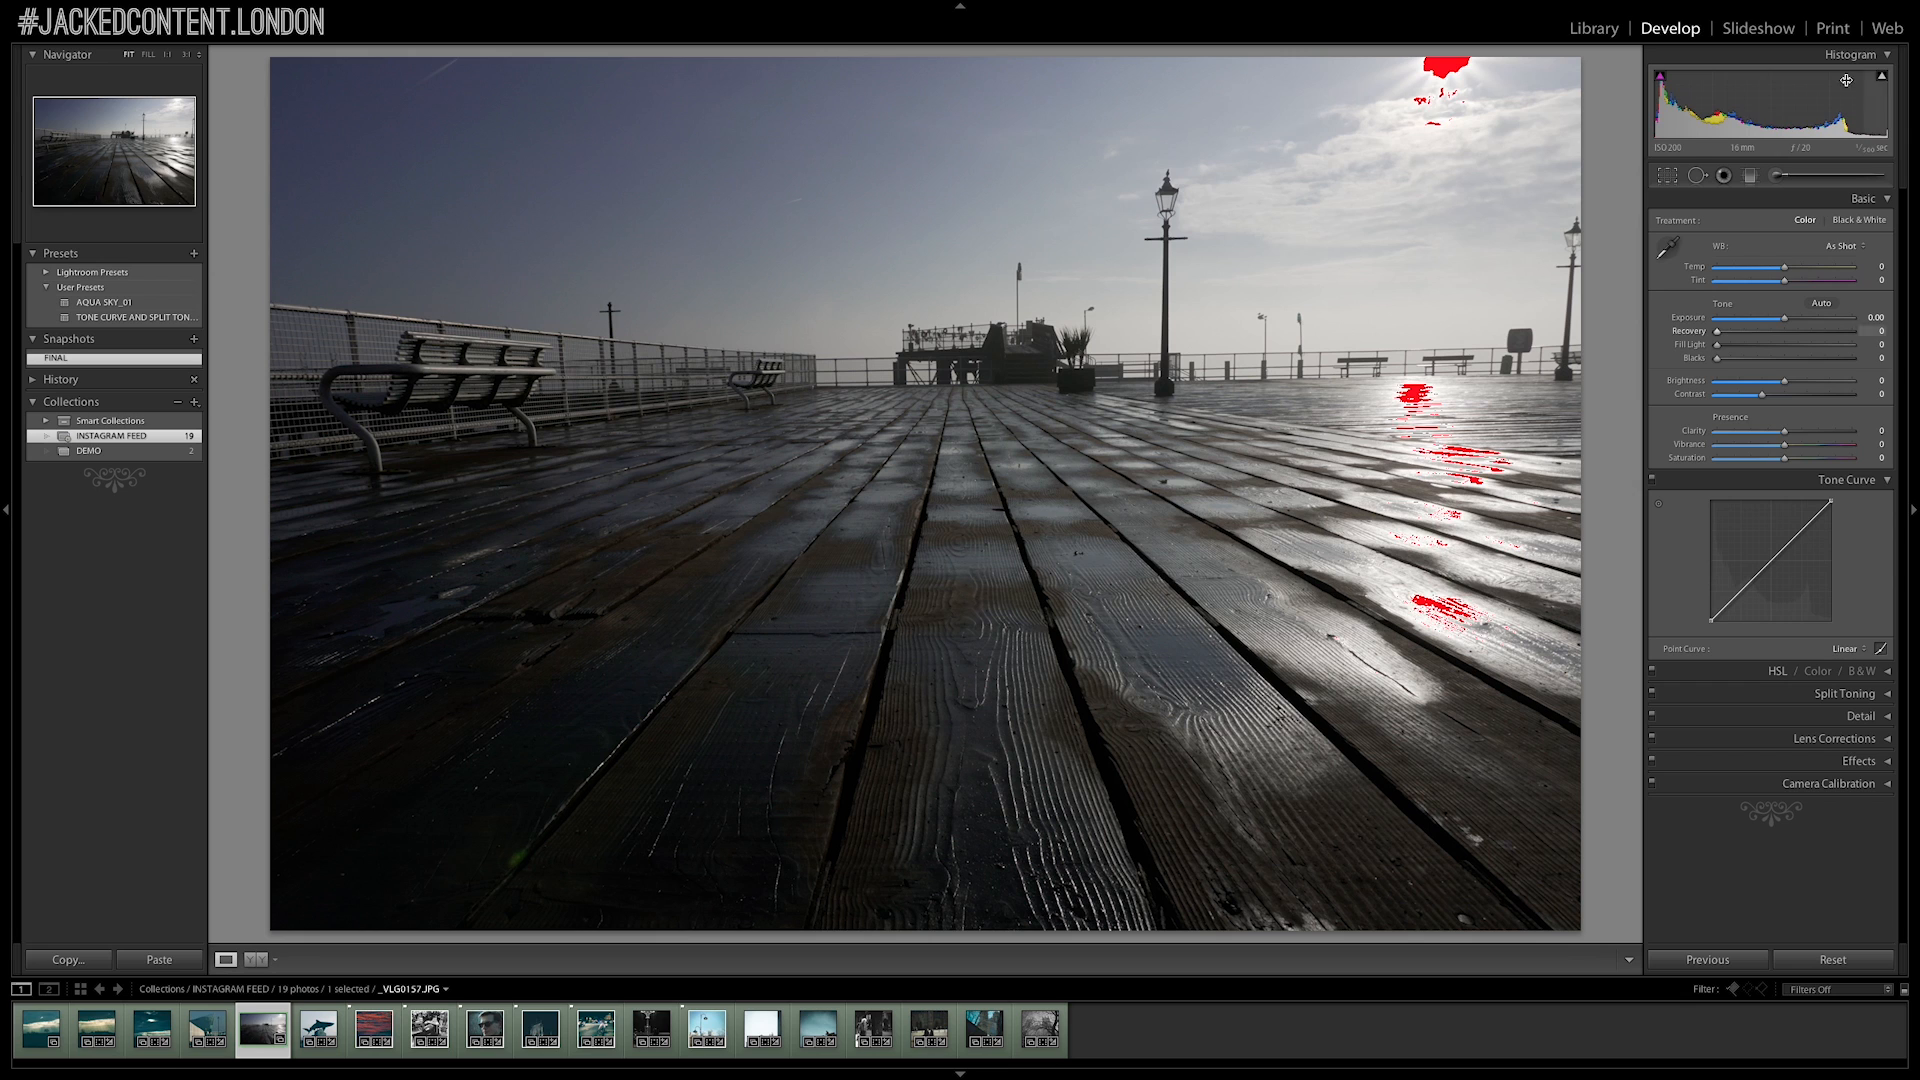
key("i")
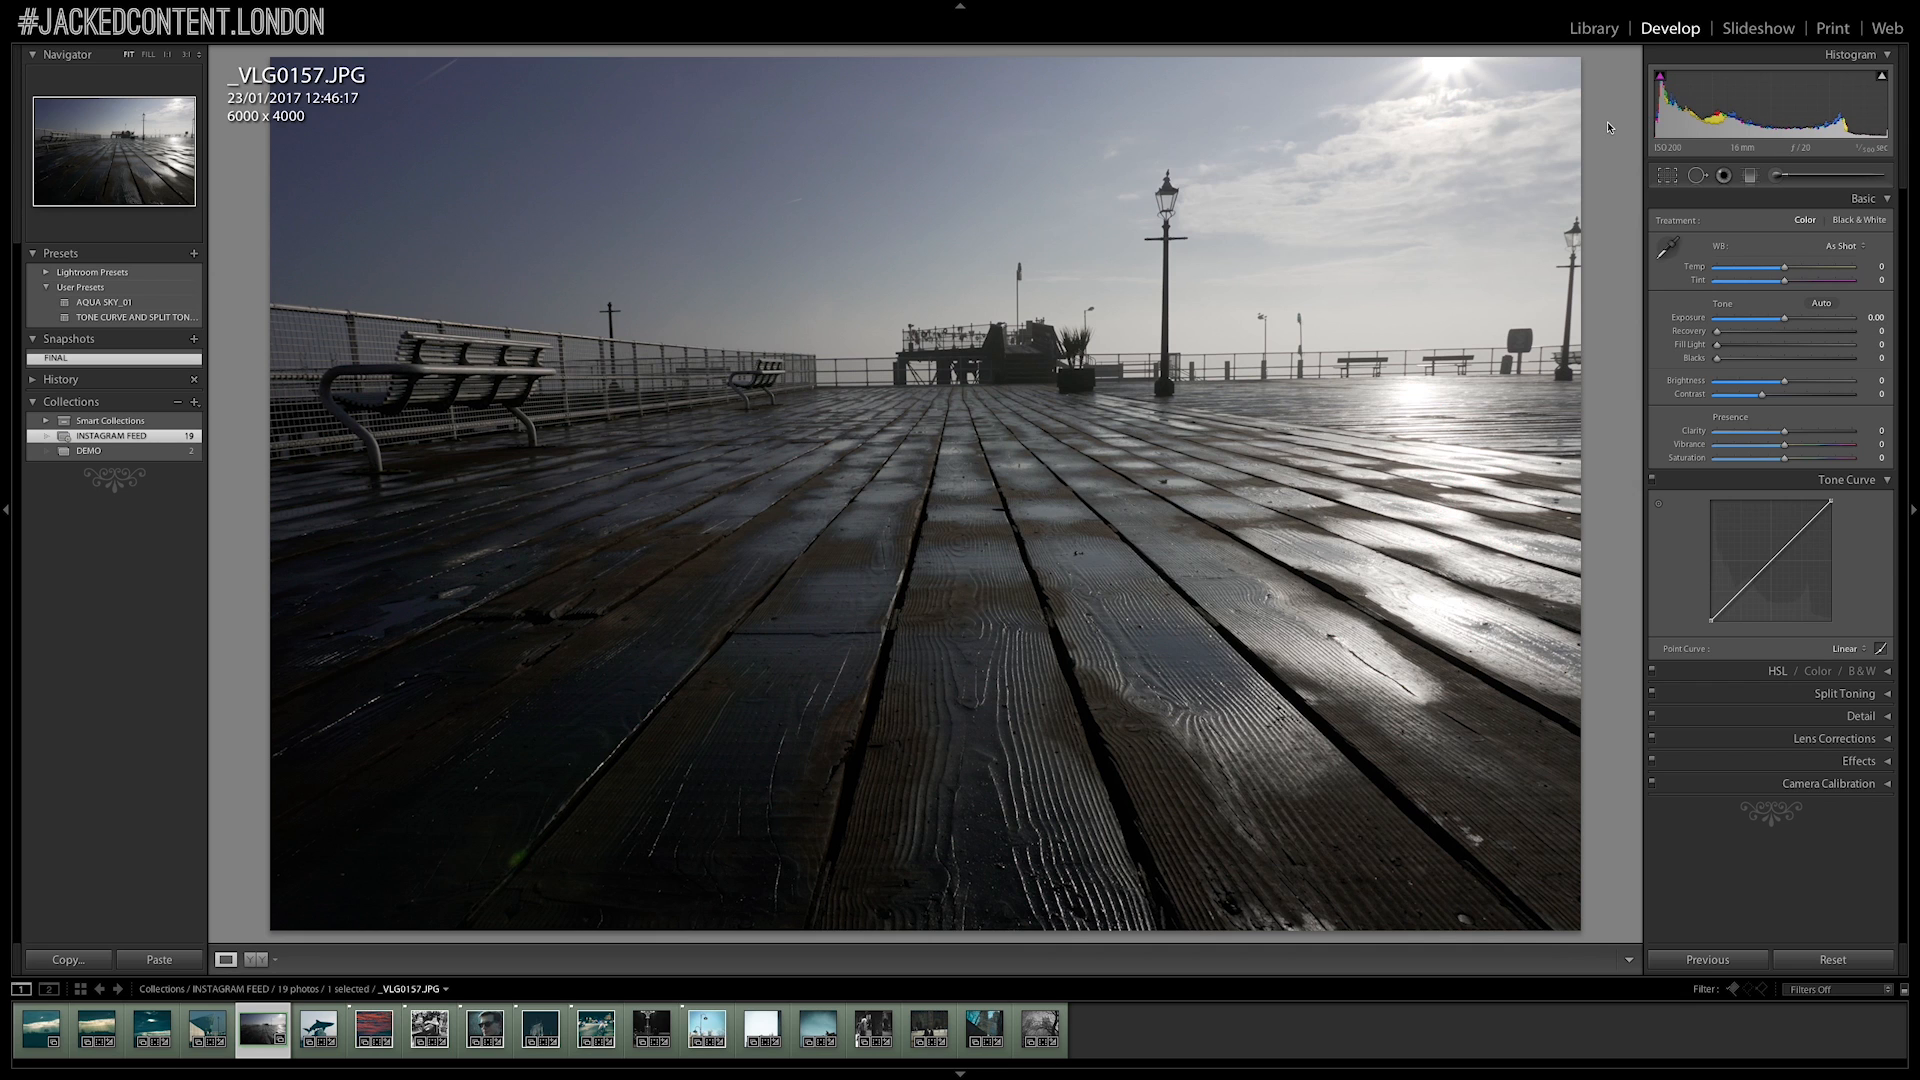
key("i")
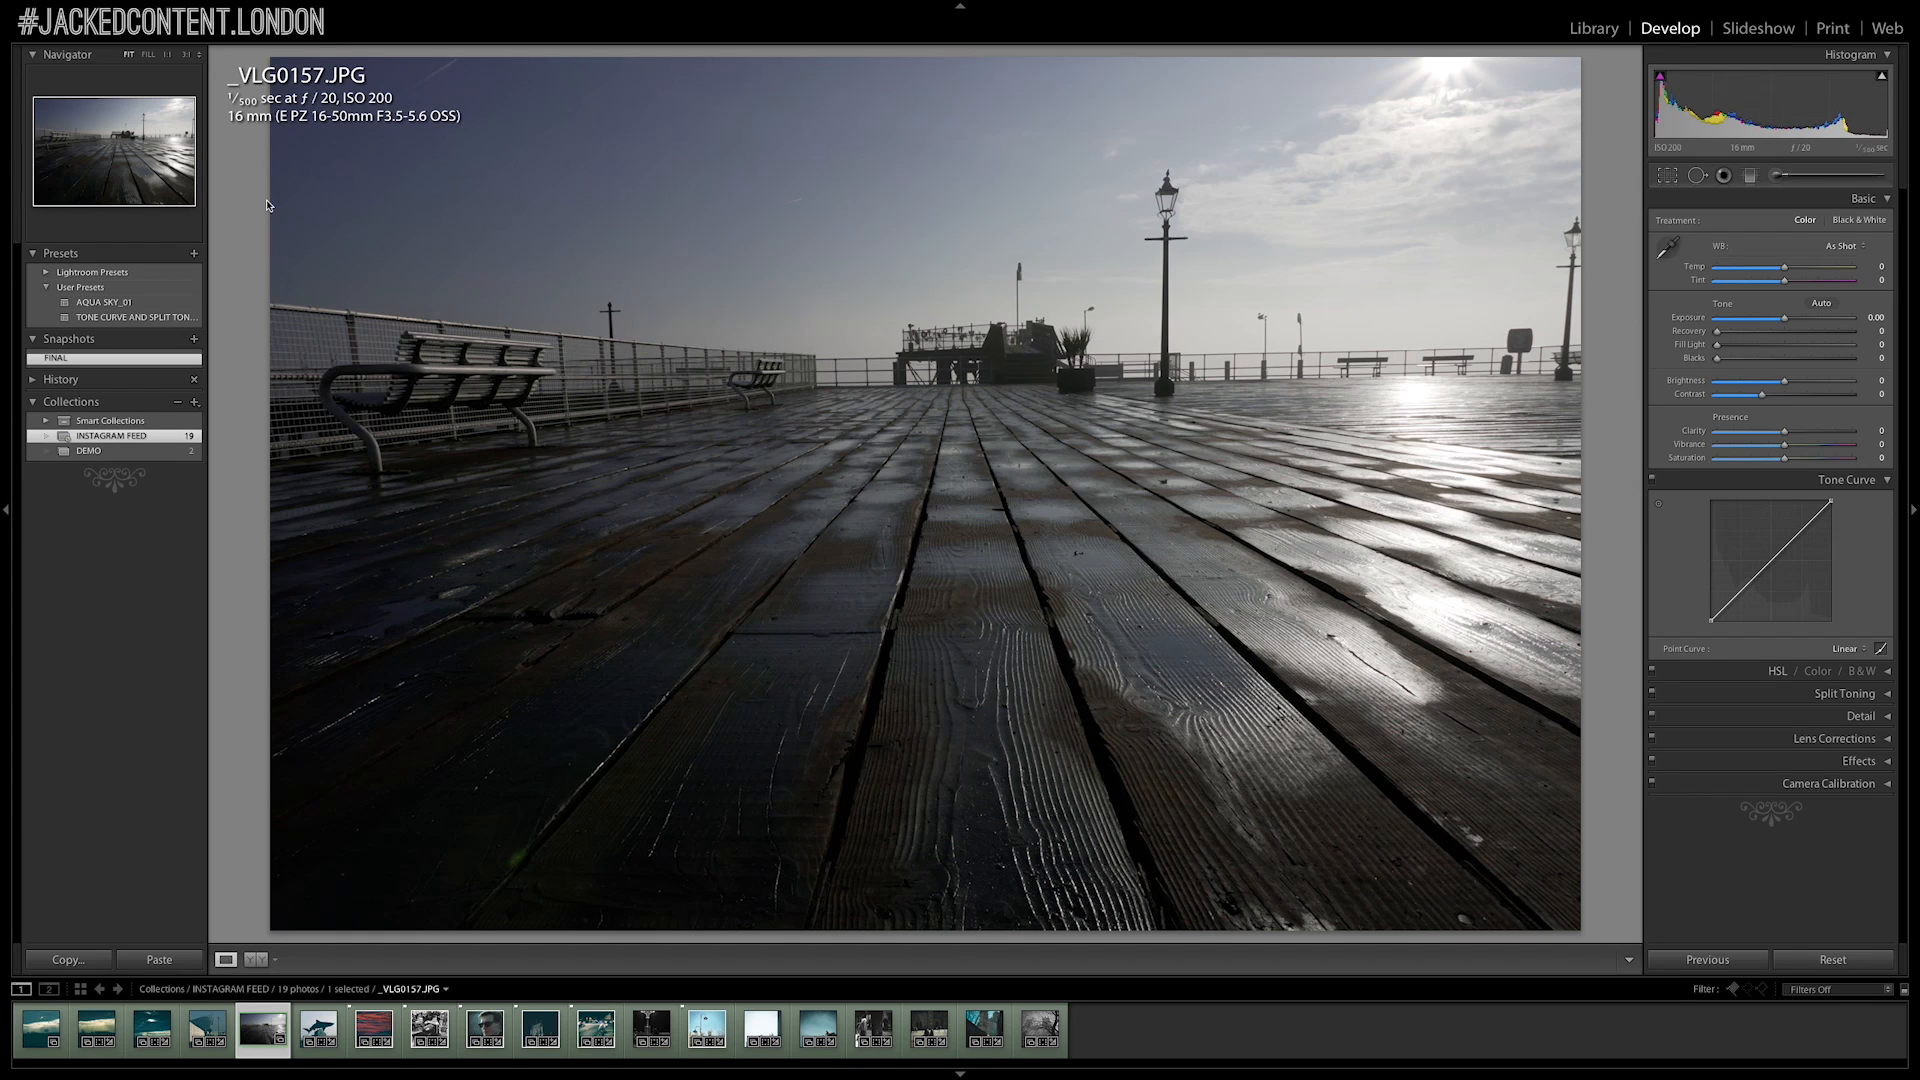
key("i")
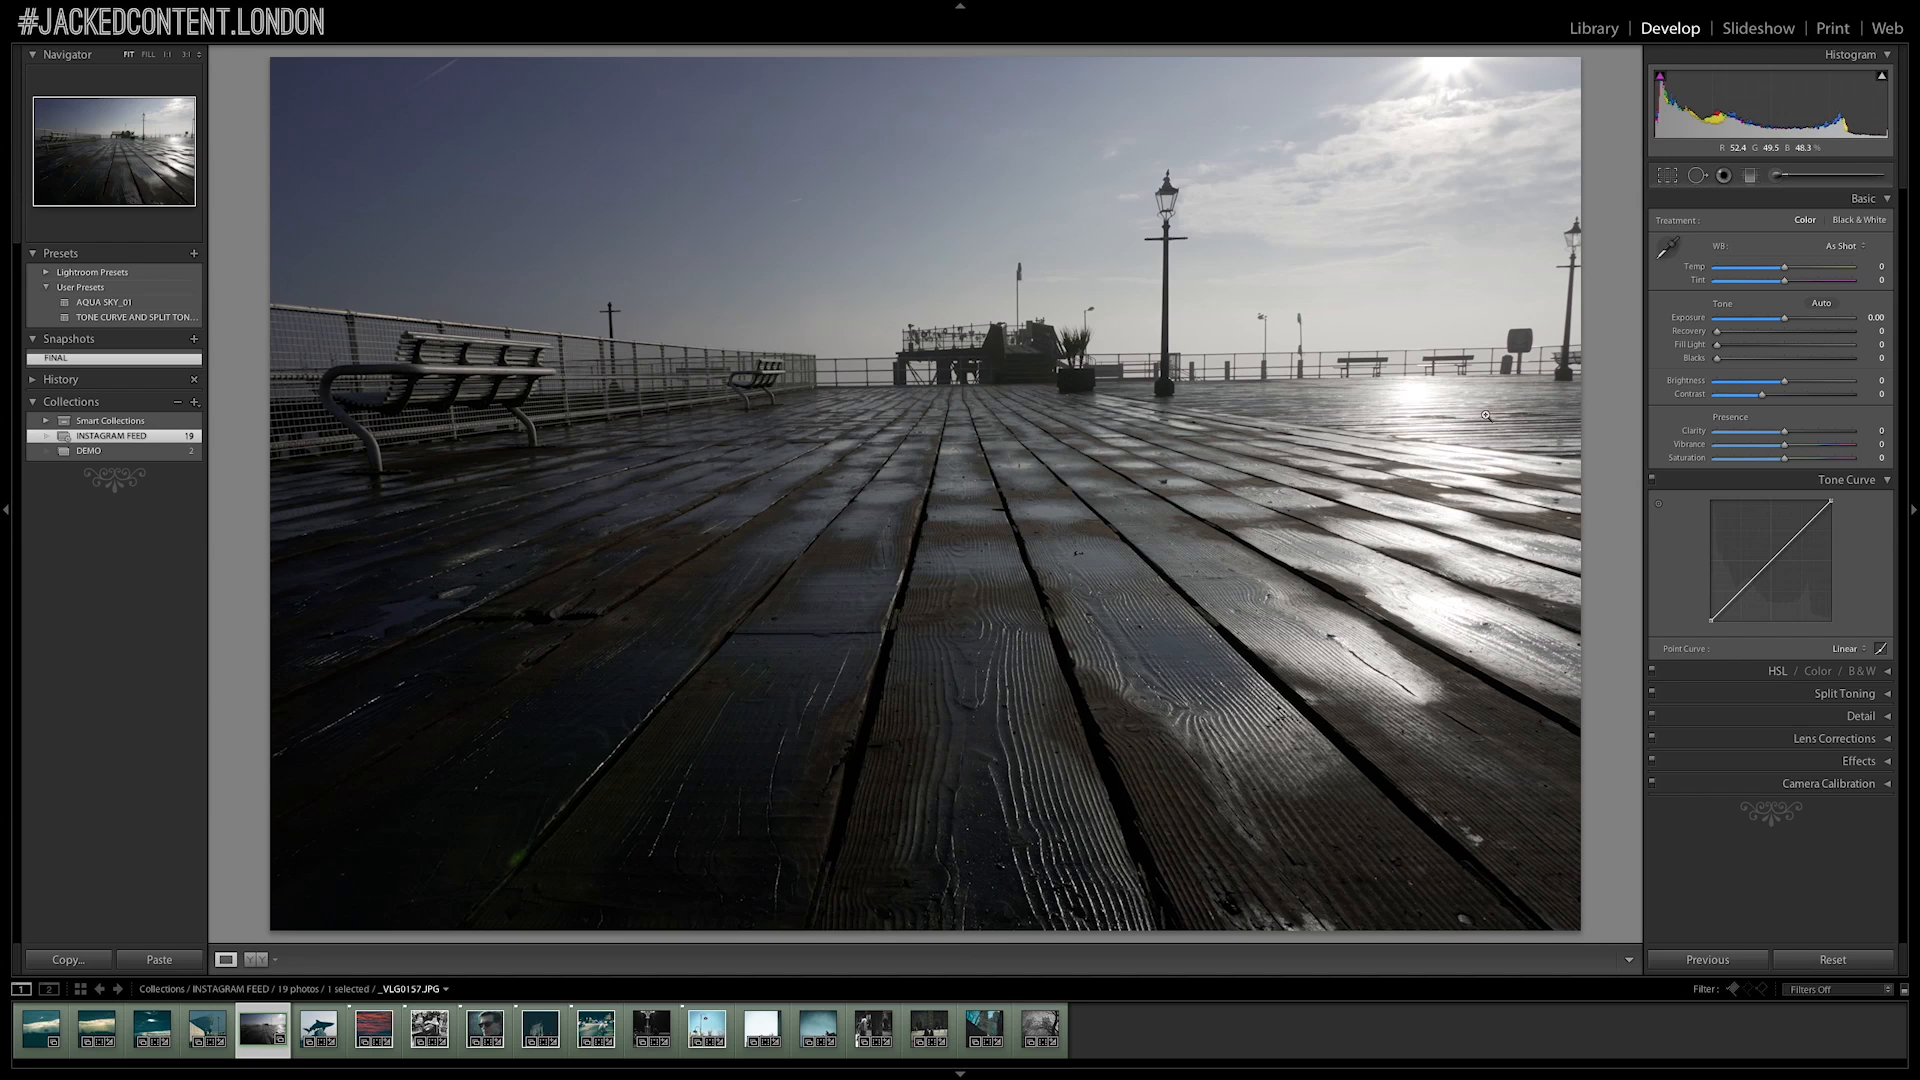
left_click(1883, 77)
Crop the pier photo to a 1 x 1 aspect ratio and shift the image slightly left within the frame
left_click(1666, 178)
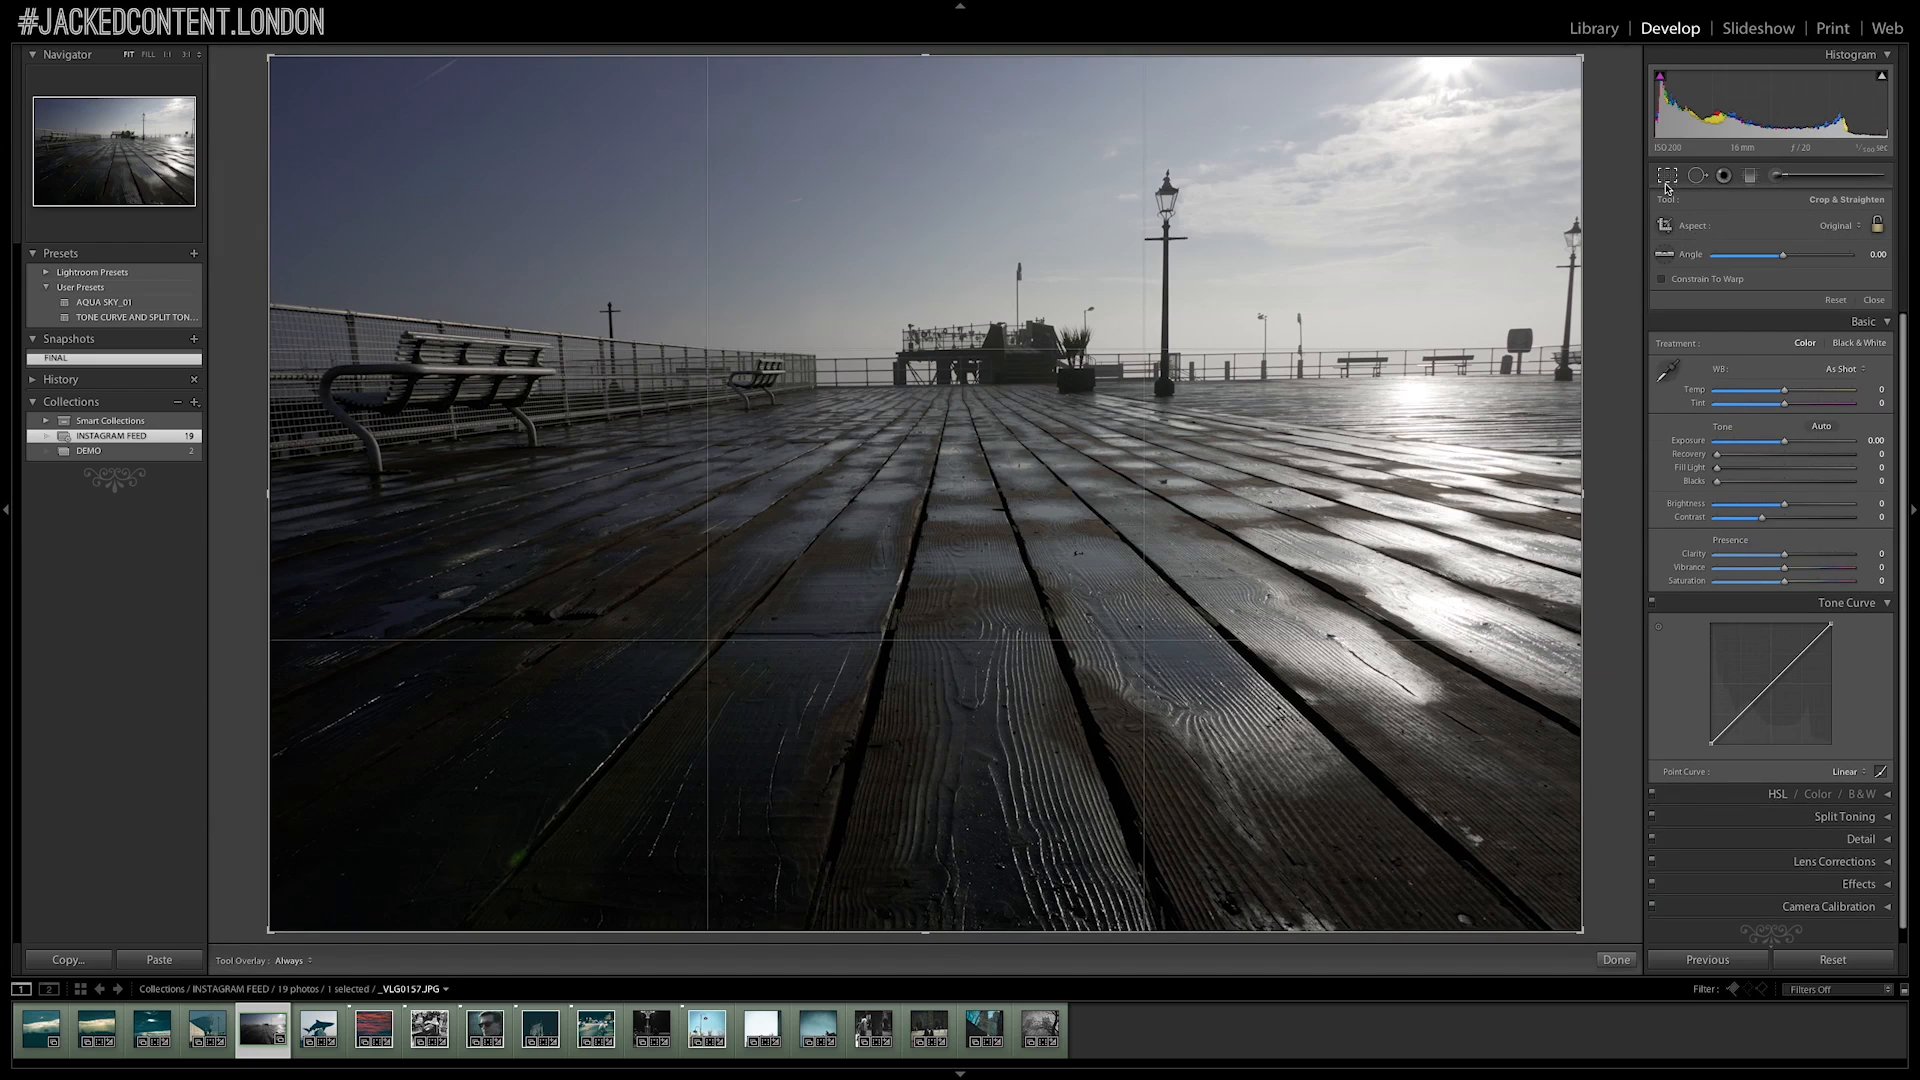
left_click(1842, 226)
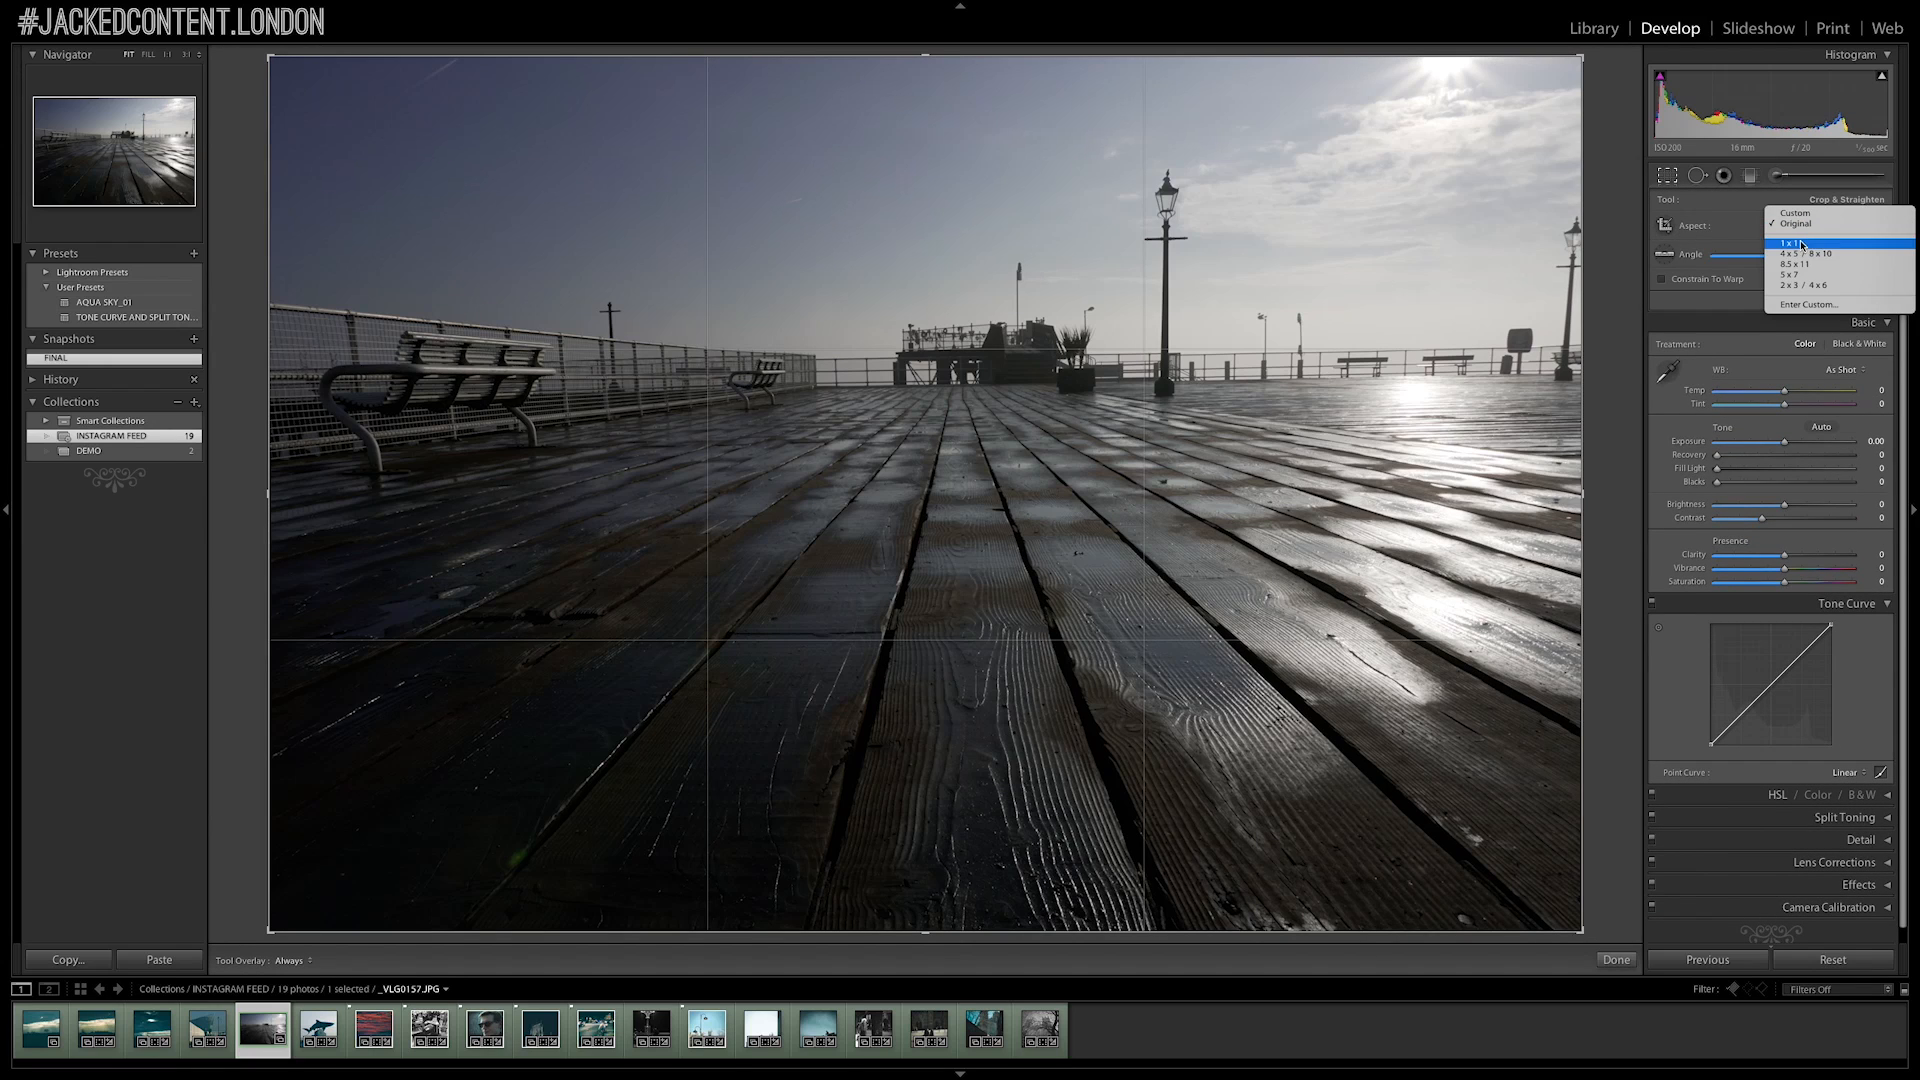
left_click(1801, 244)
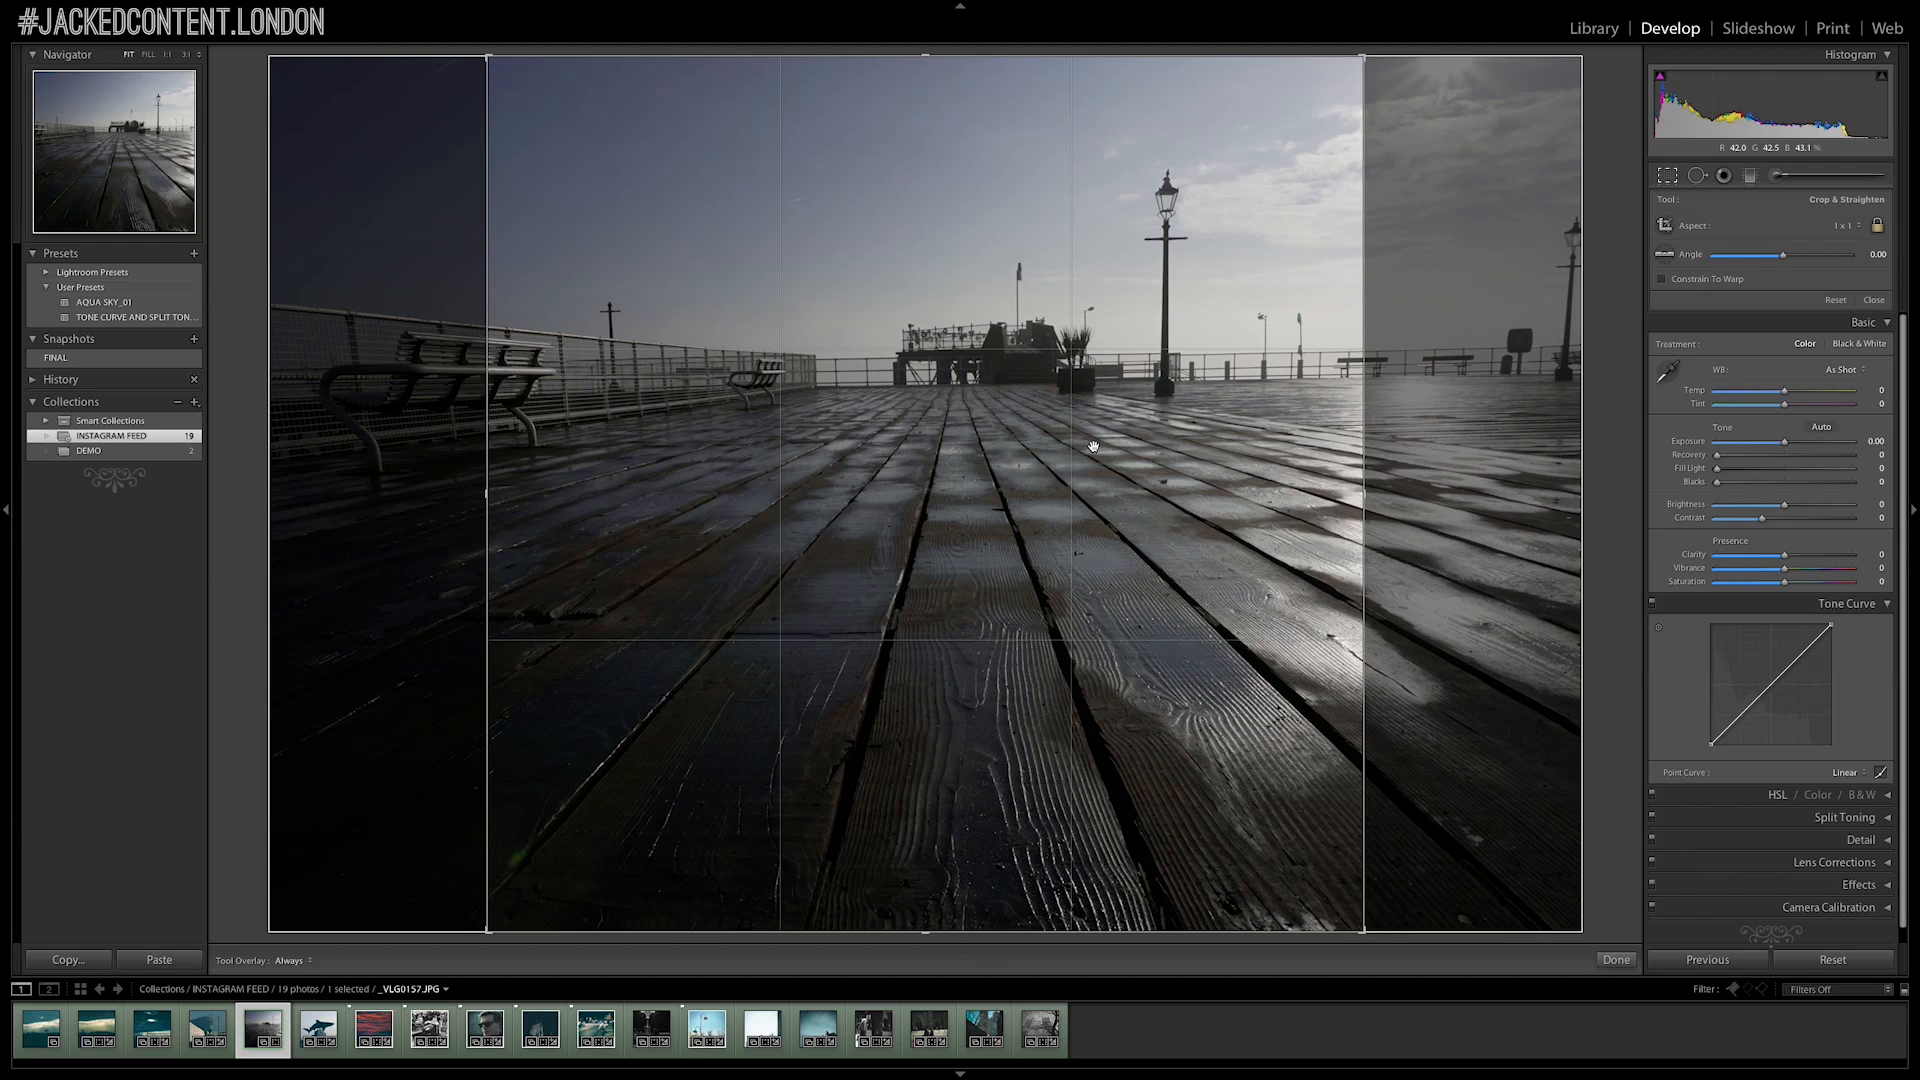
left_click_drag(1093, 447, 1028, 453)
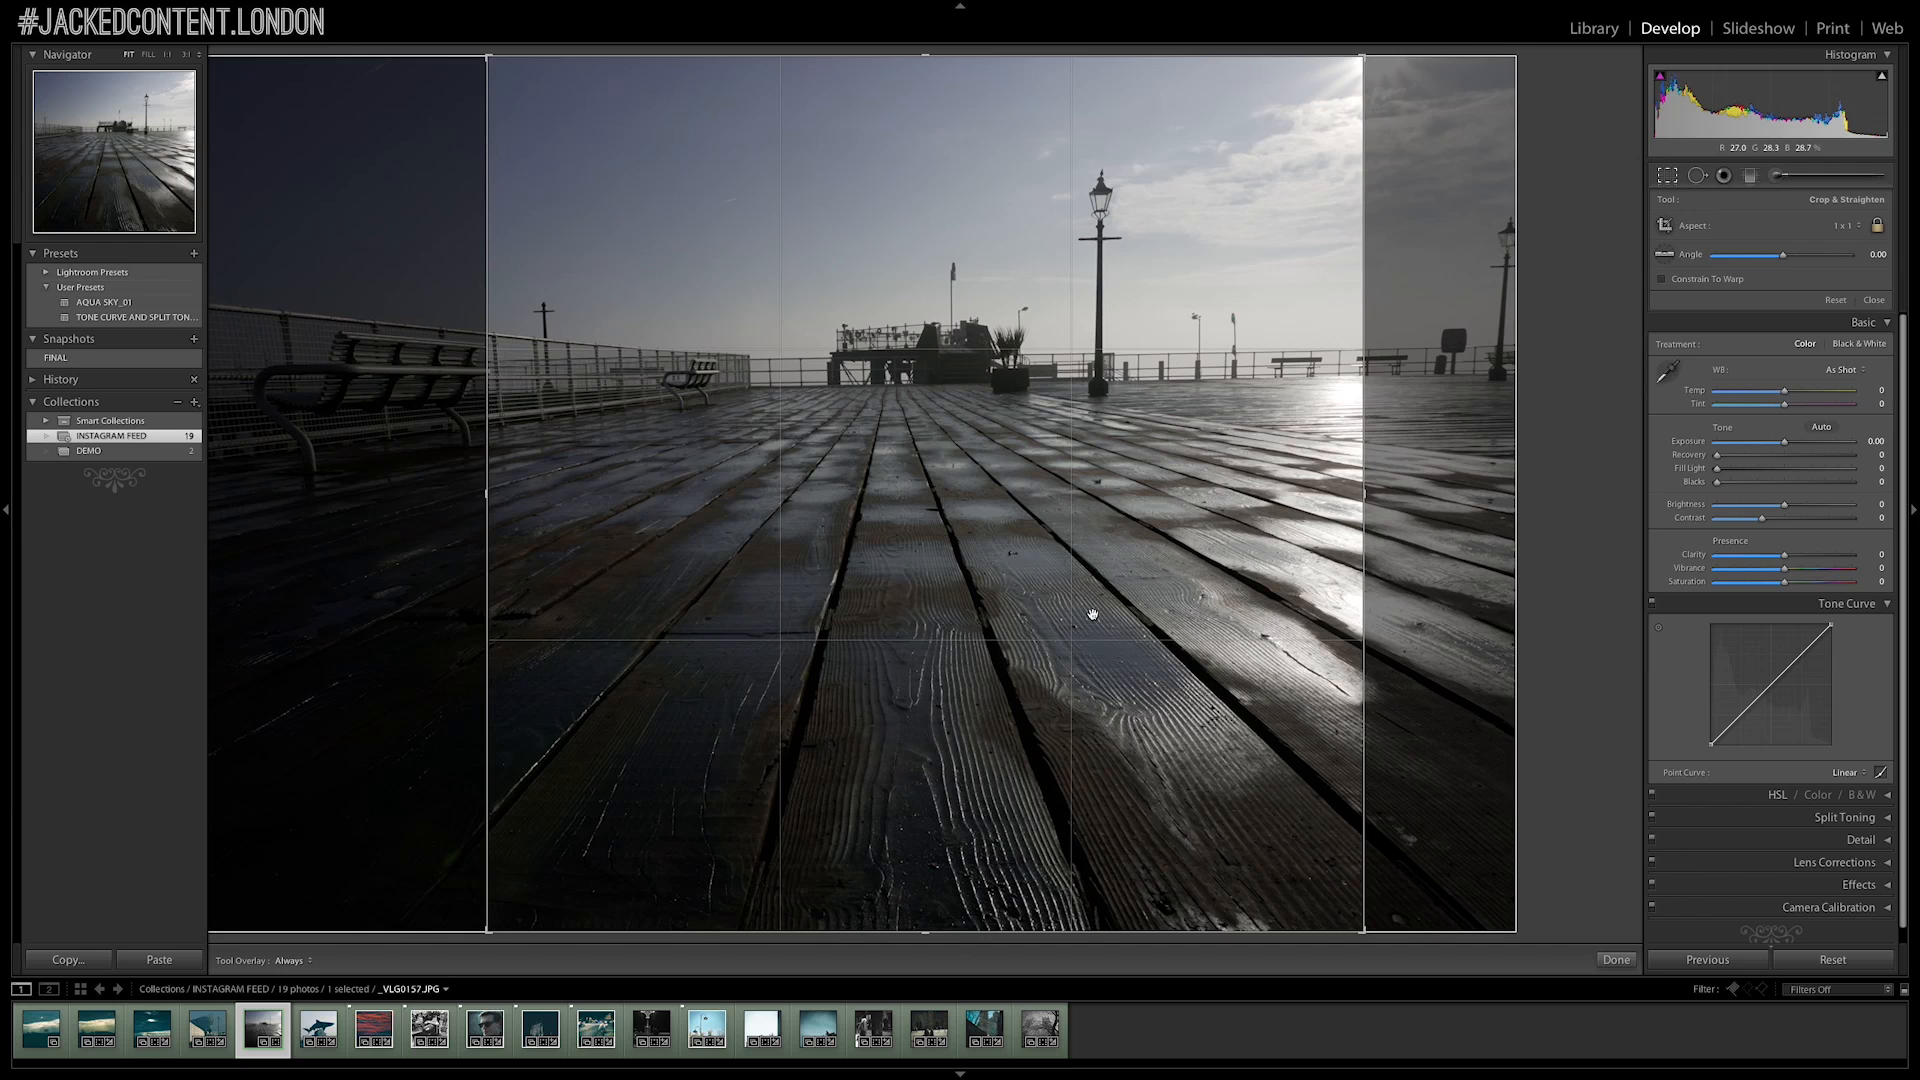
left_click_drag(1089, 605, 1095, 604)
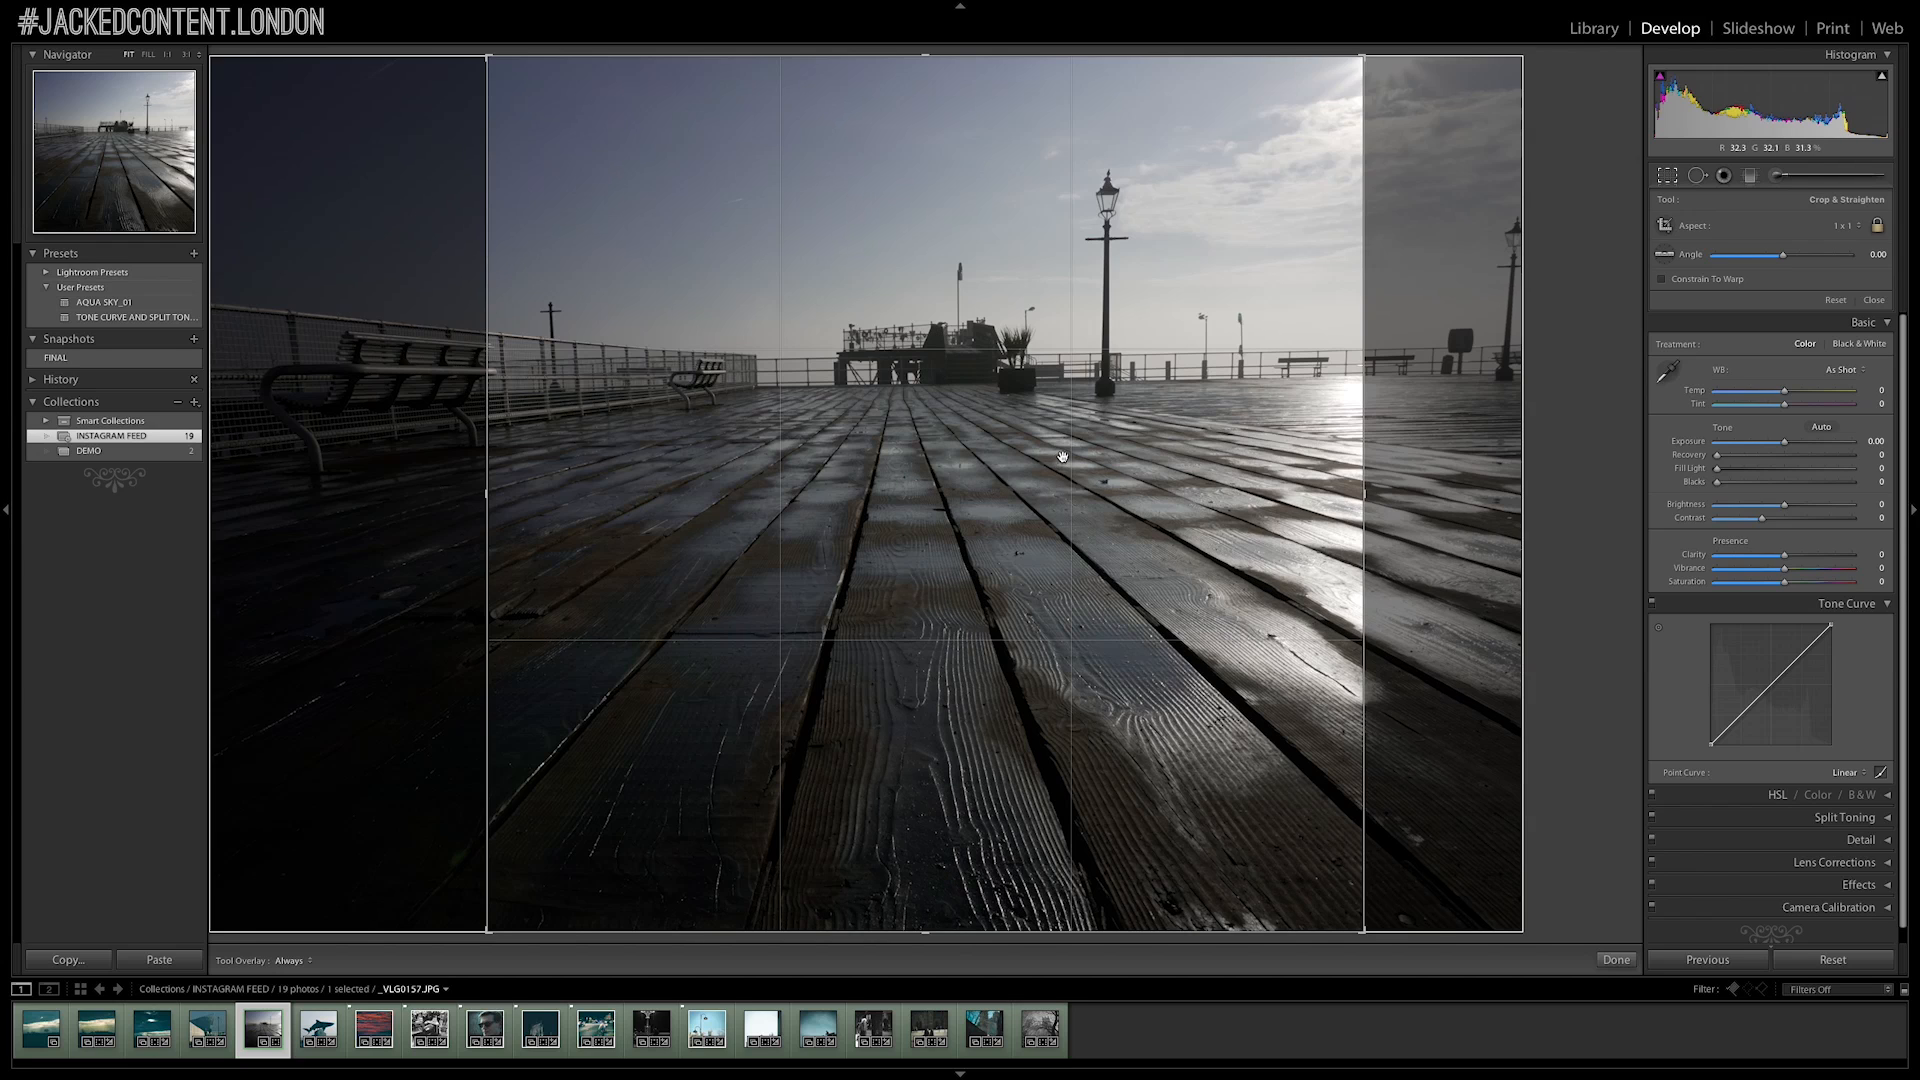
left_click_drag(972, 664, 964, 664)
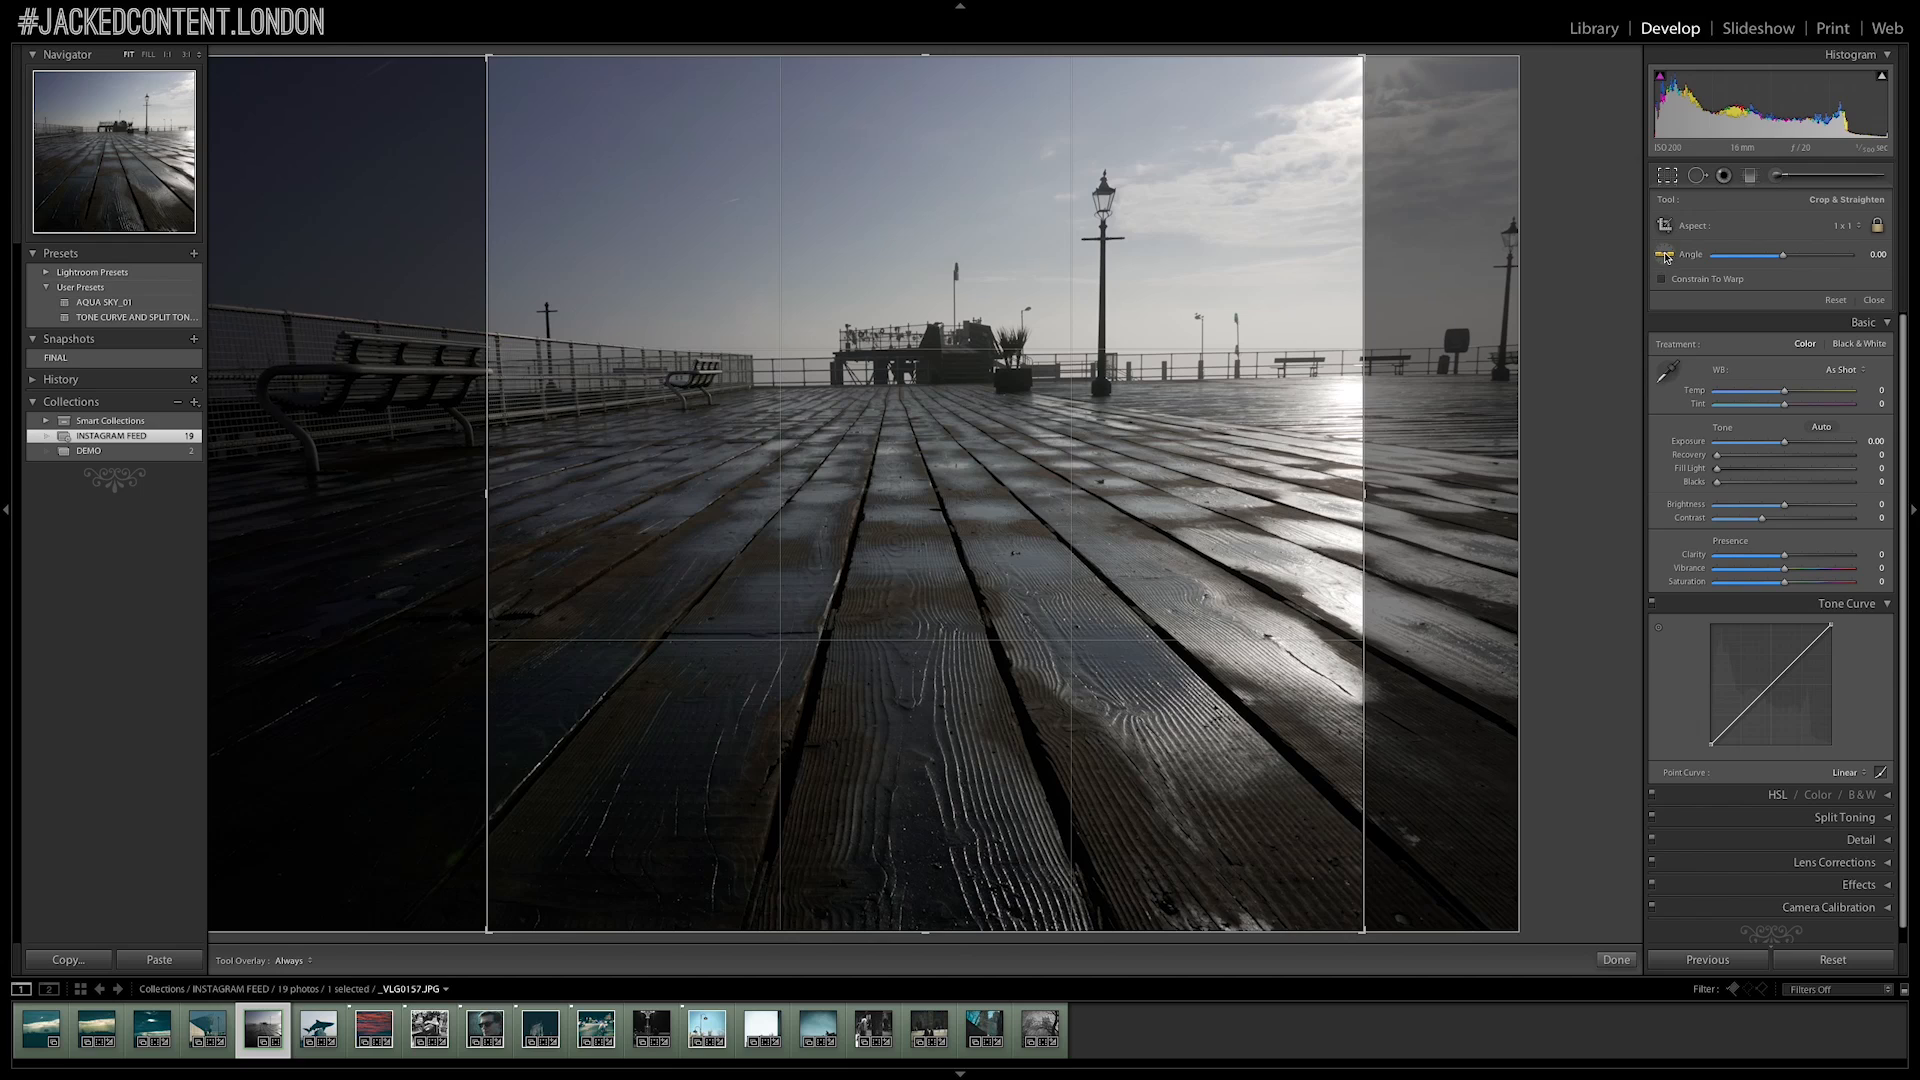
Straighten the photo along the pier's horizon to an angle of about 1.01, re-centre it slightly within the crop and apply the crop
left_click(1667, 258)
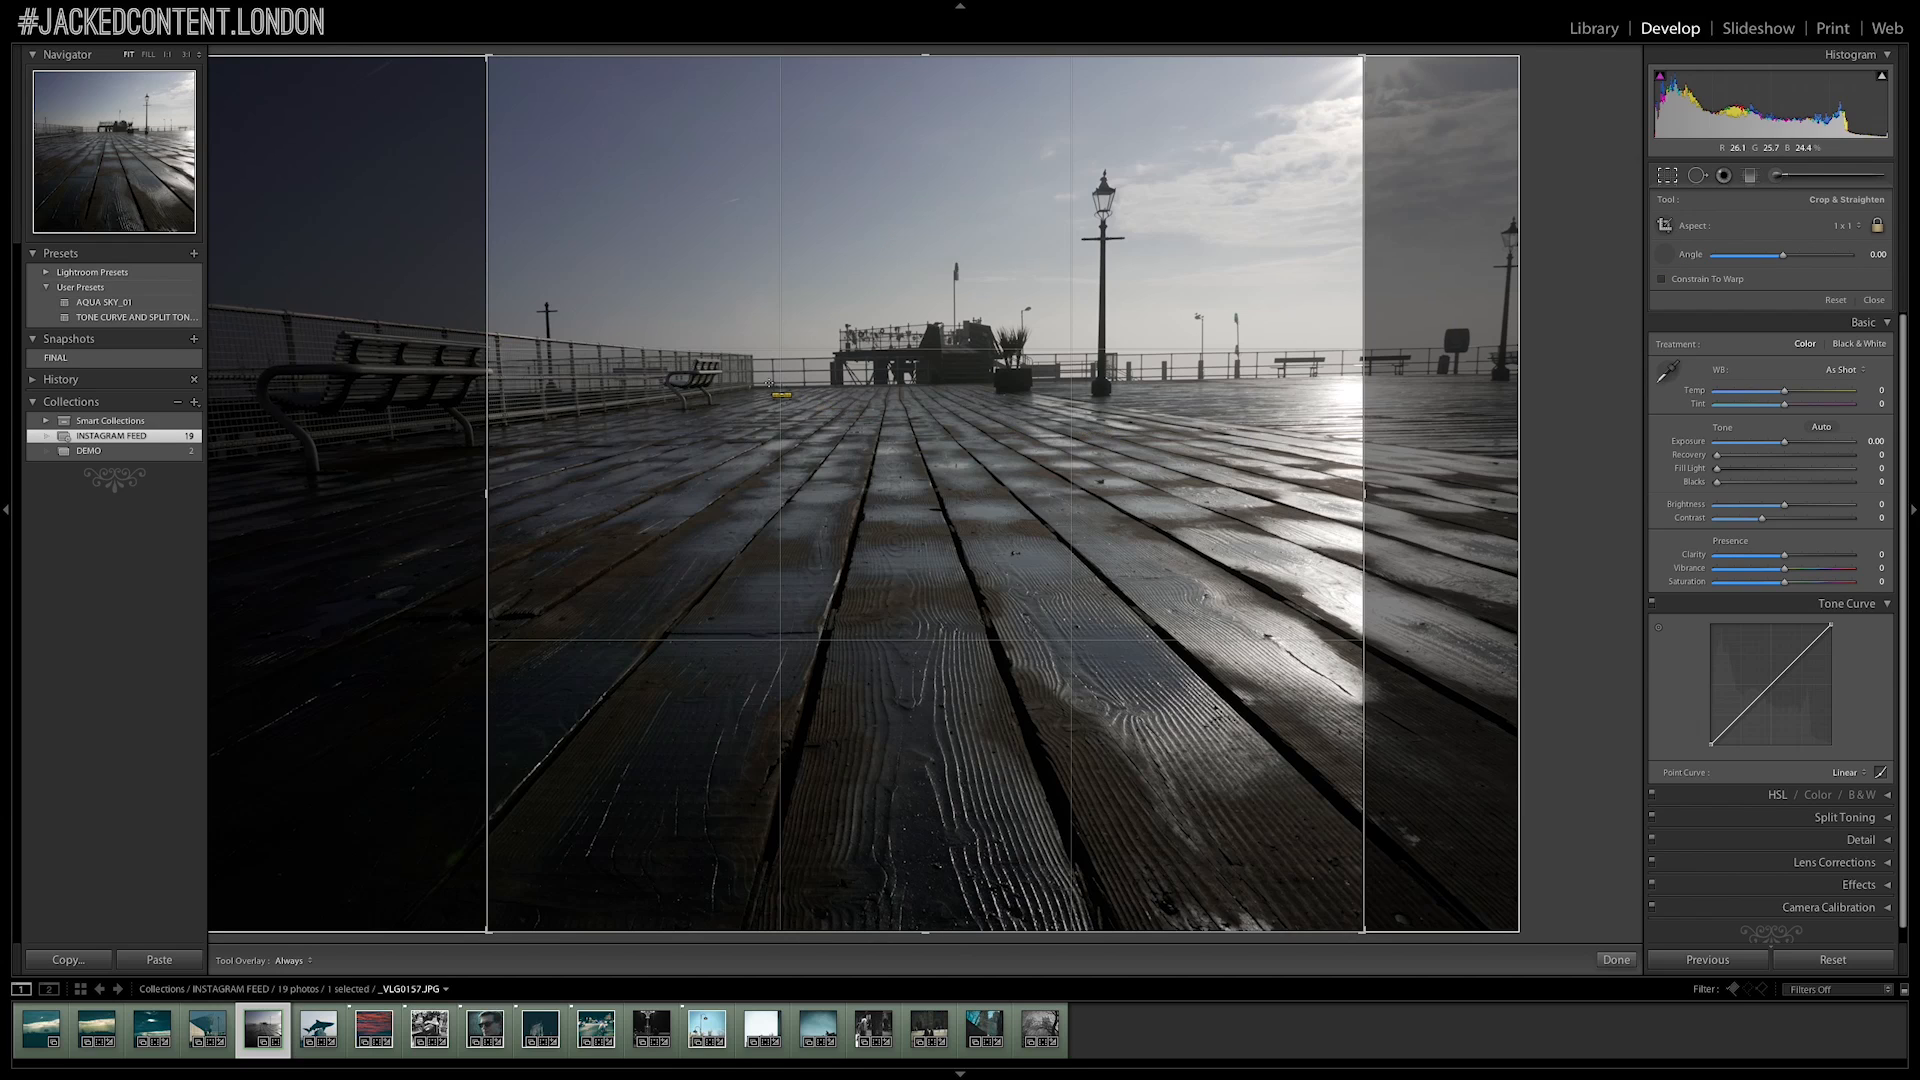
left_click_drag(756, 386, 1358, 376)
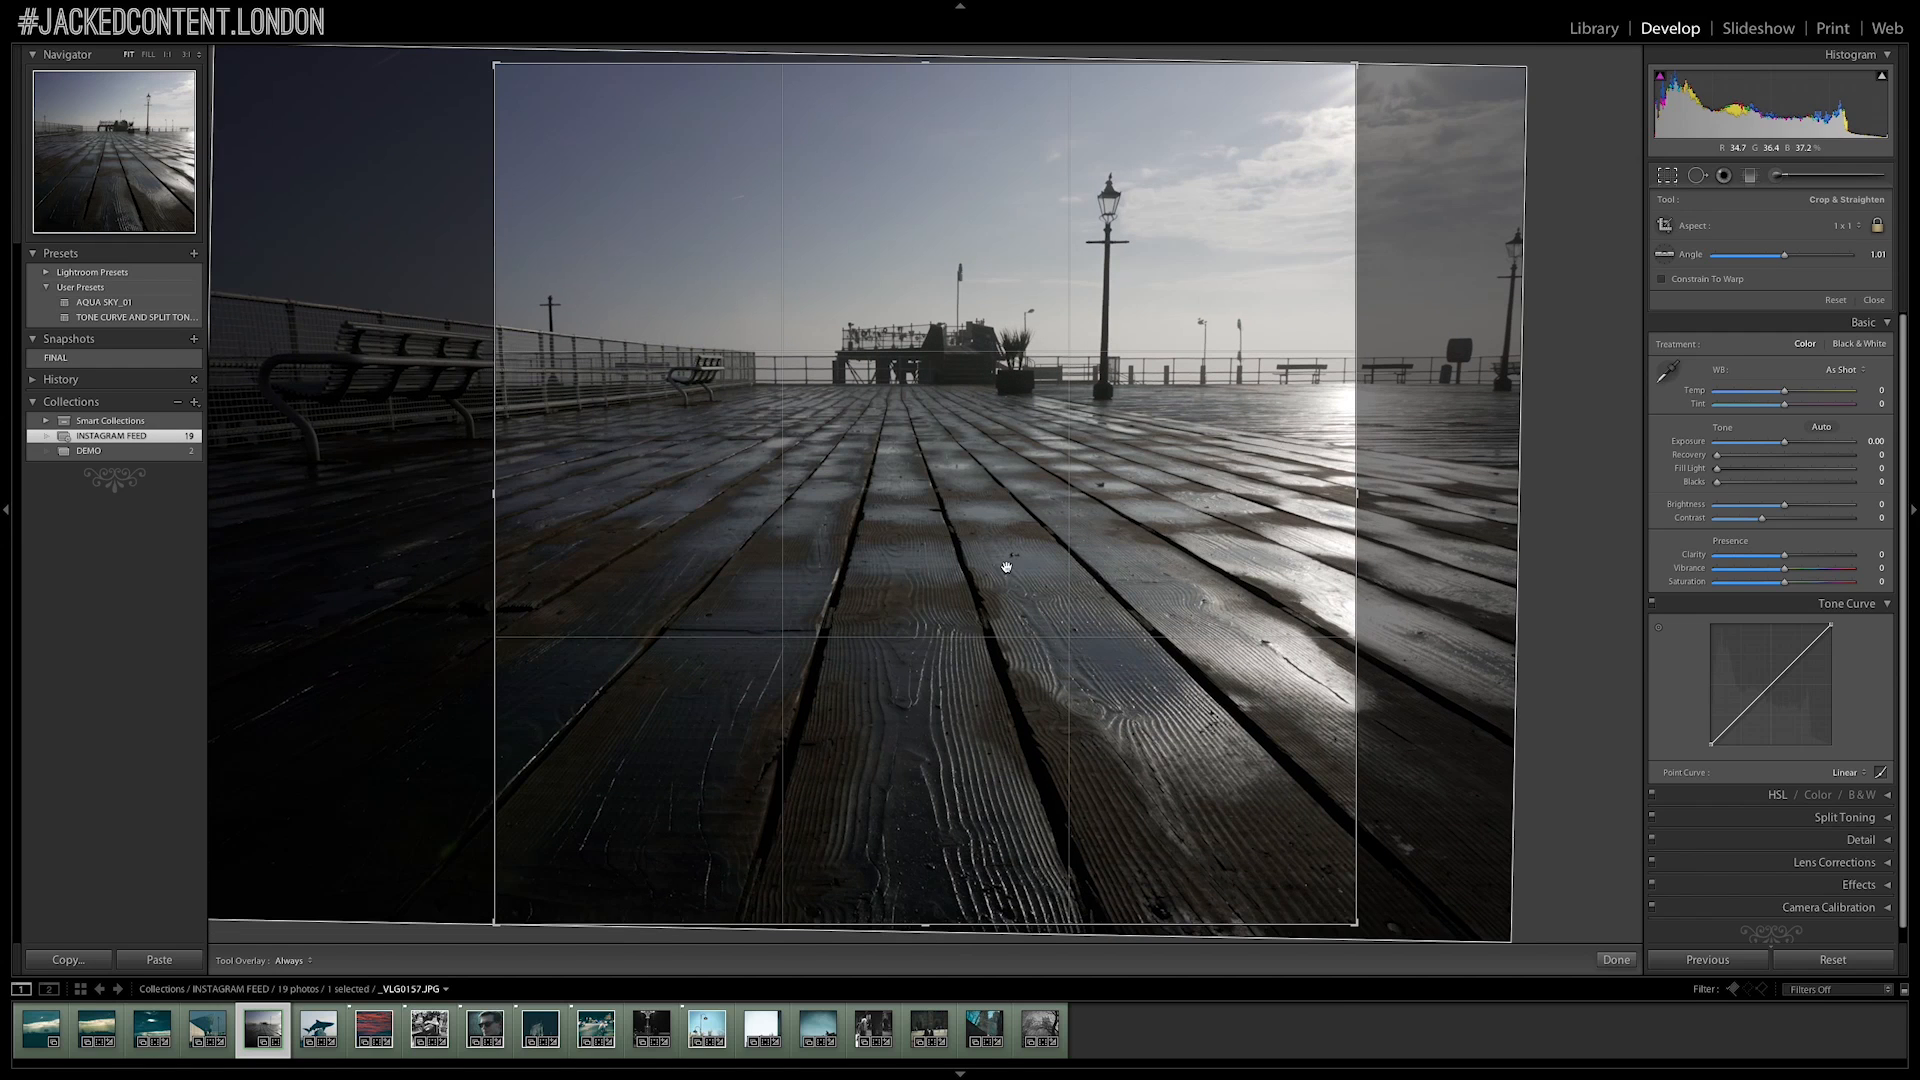
left_click_drag(964, 604, 976, 603)
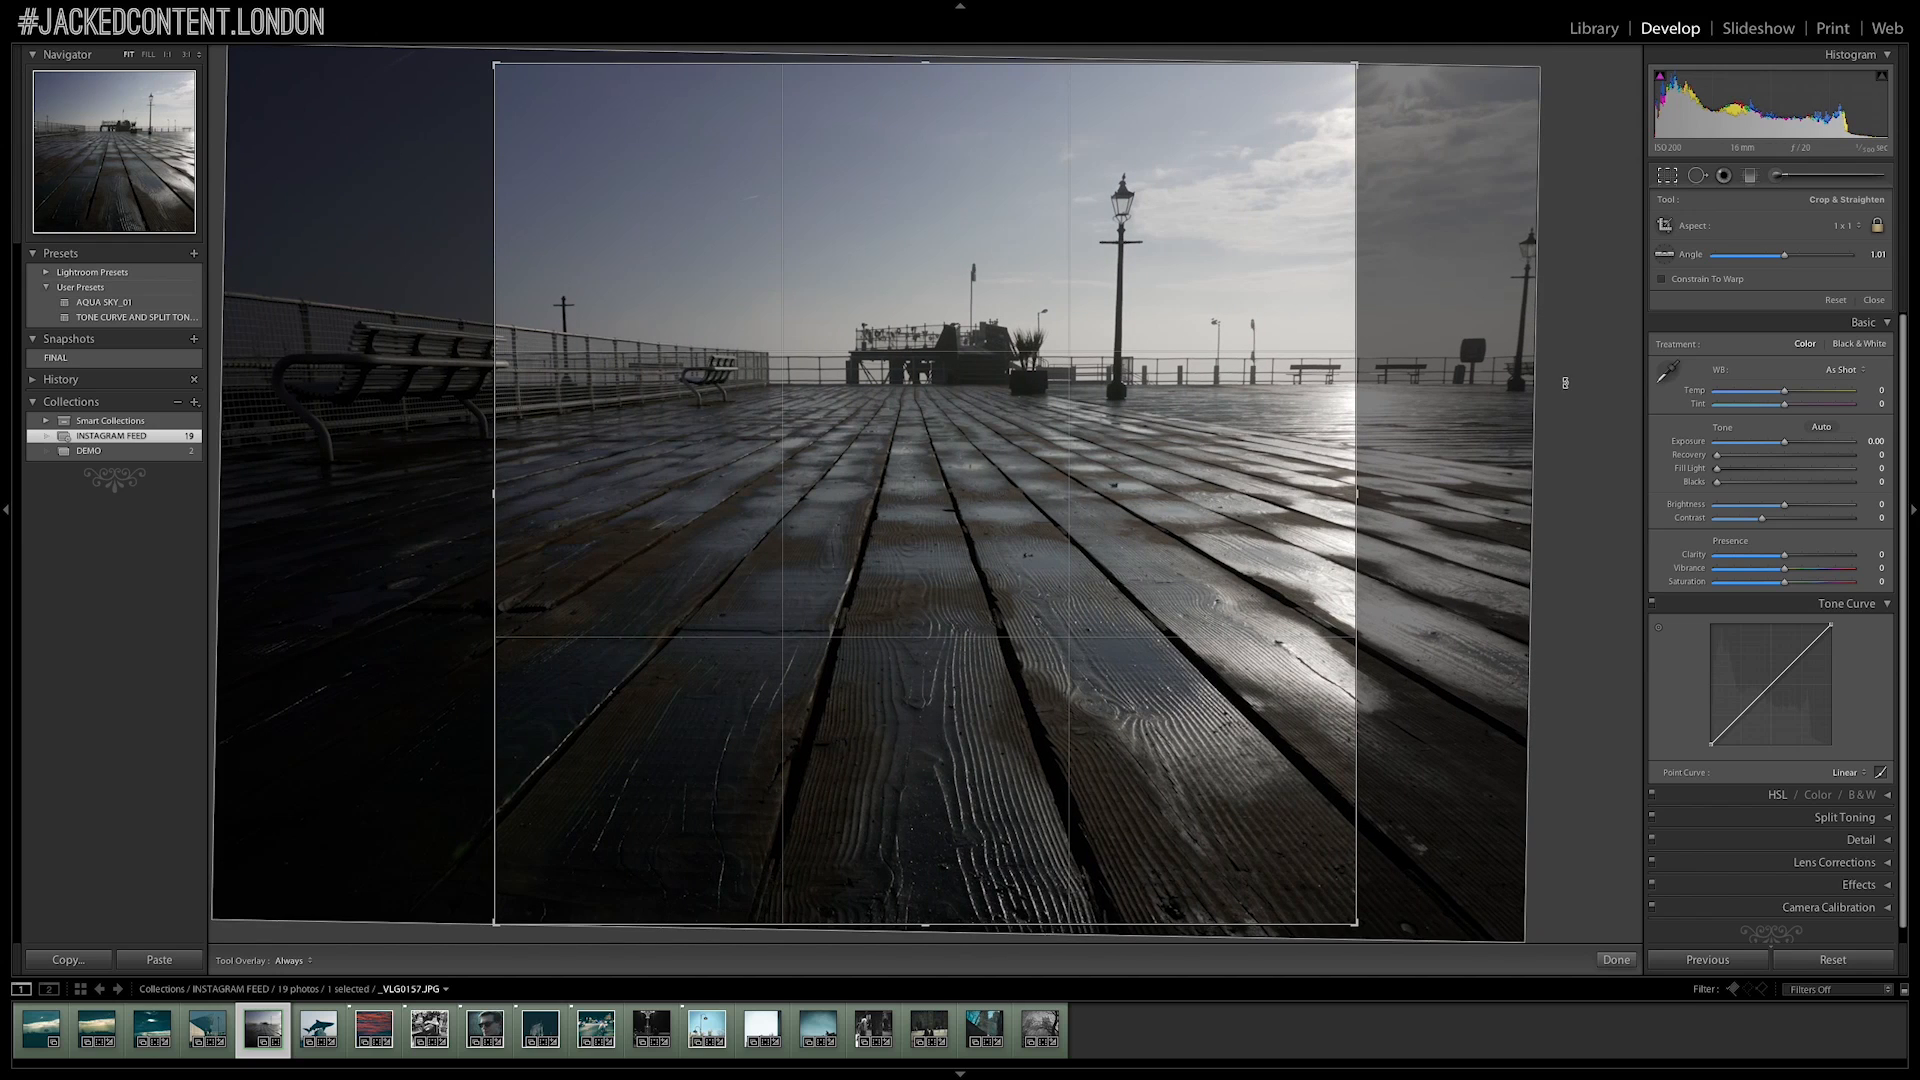
left_click(1616, 959)
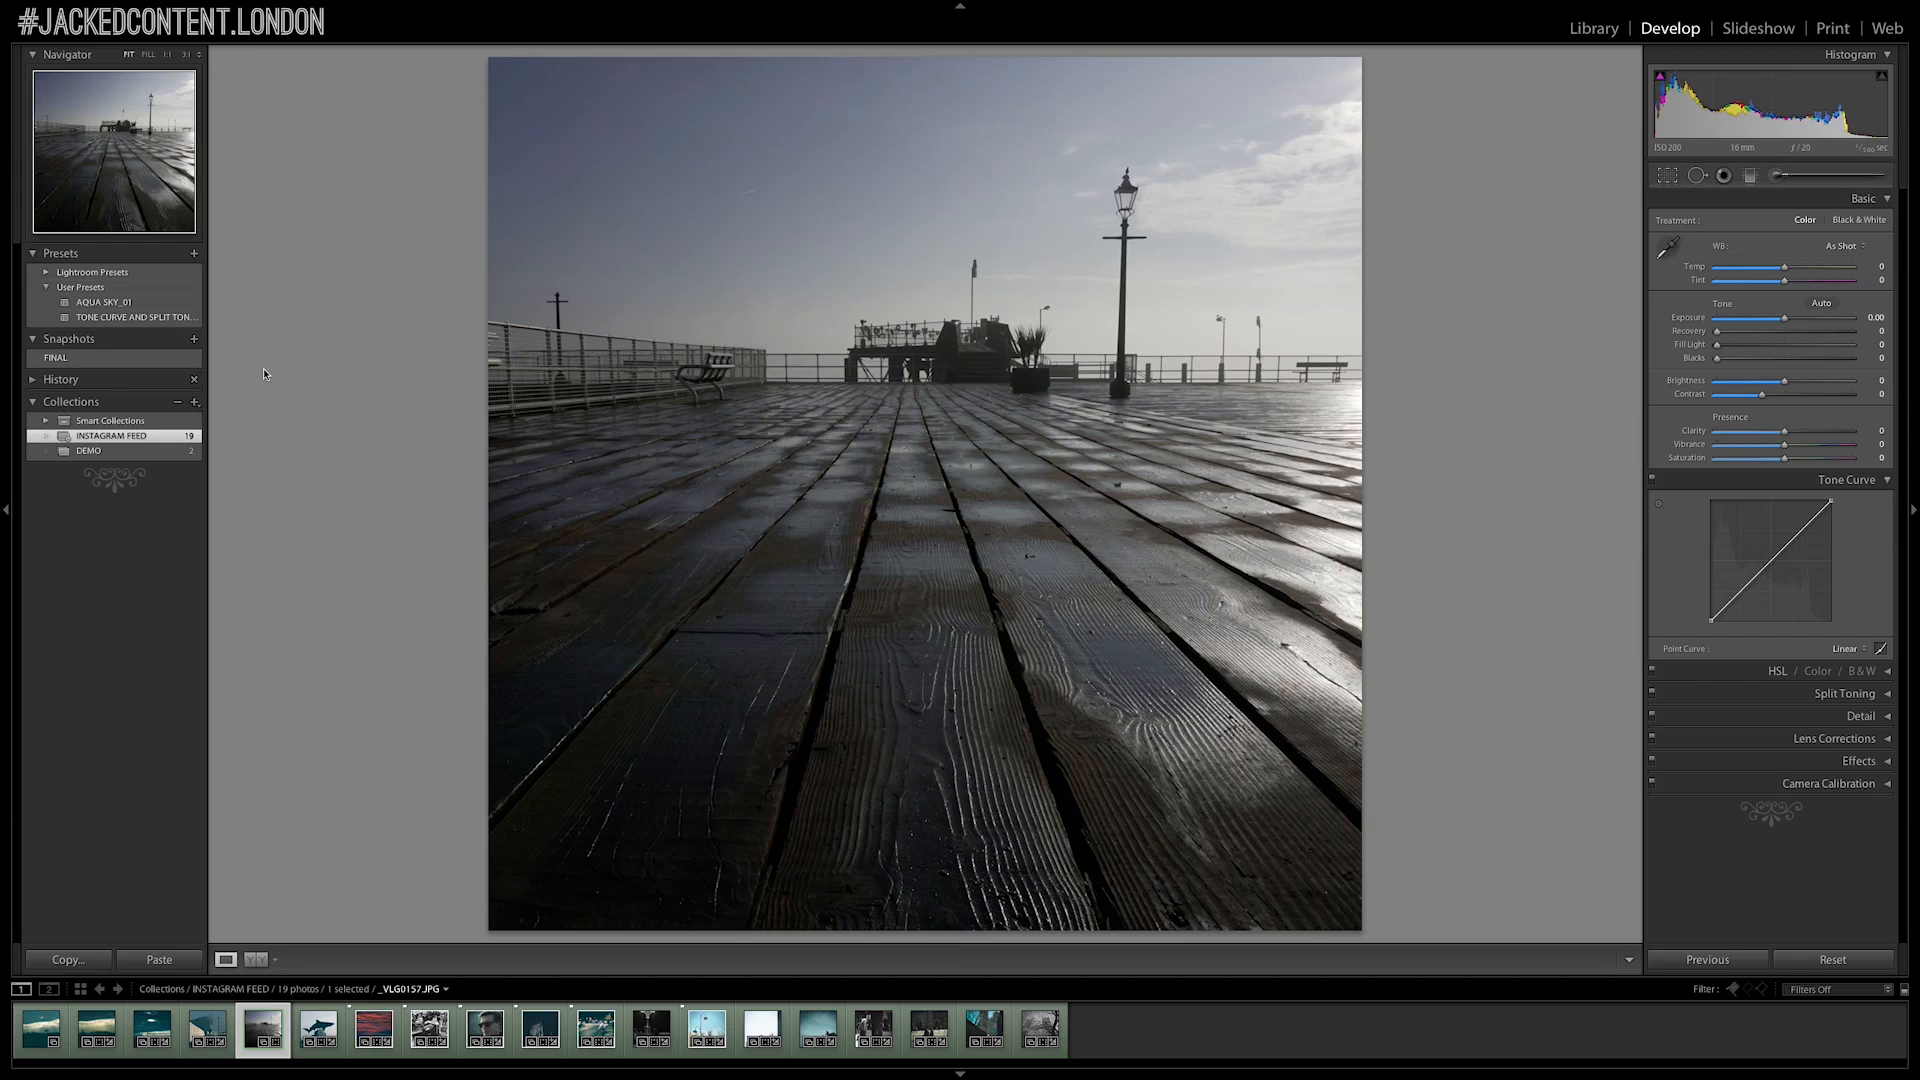
Try the TONE CURVE AND SPLIT TONE _ START HERE preset on the photo, review its Split Toning settings, and undo the preset
left_click_drag(212, 340, 270, 332)
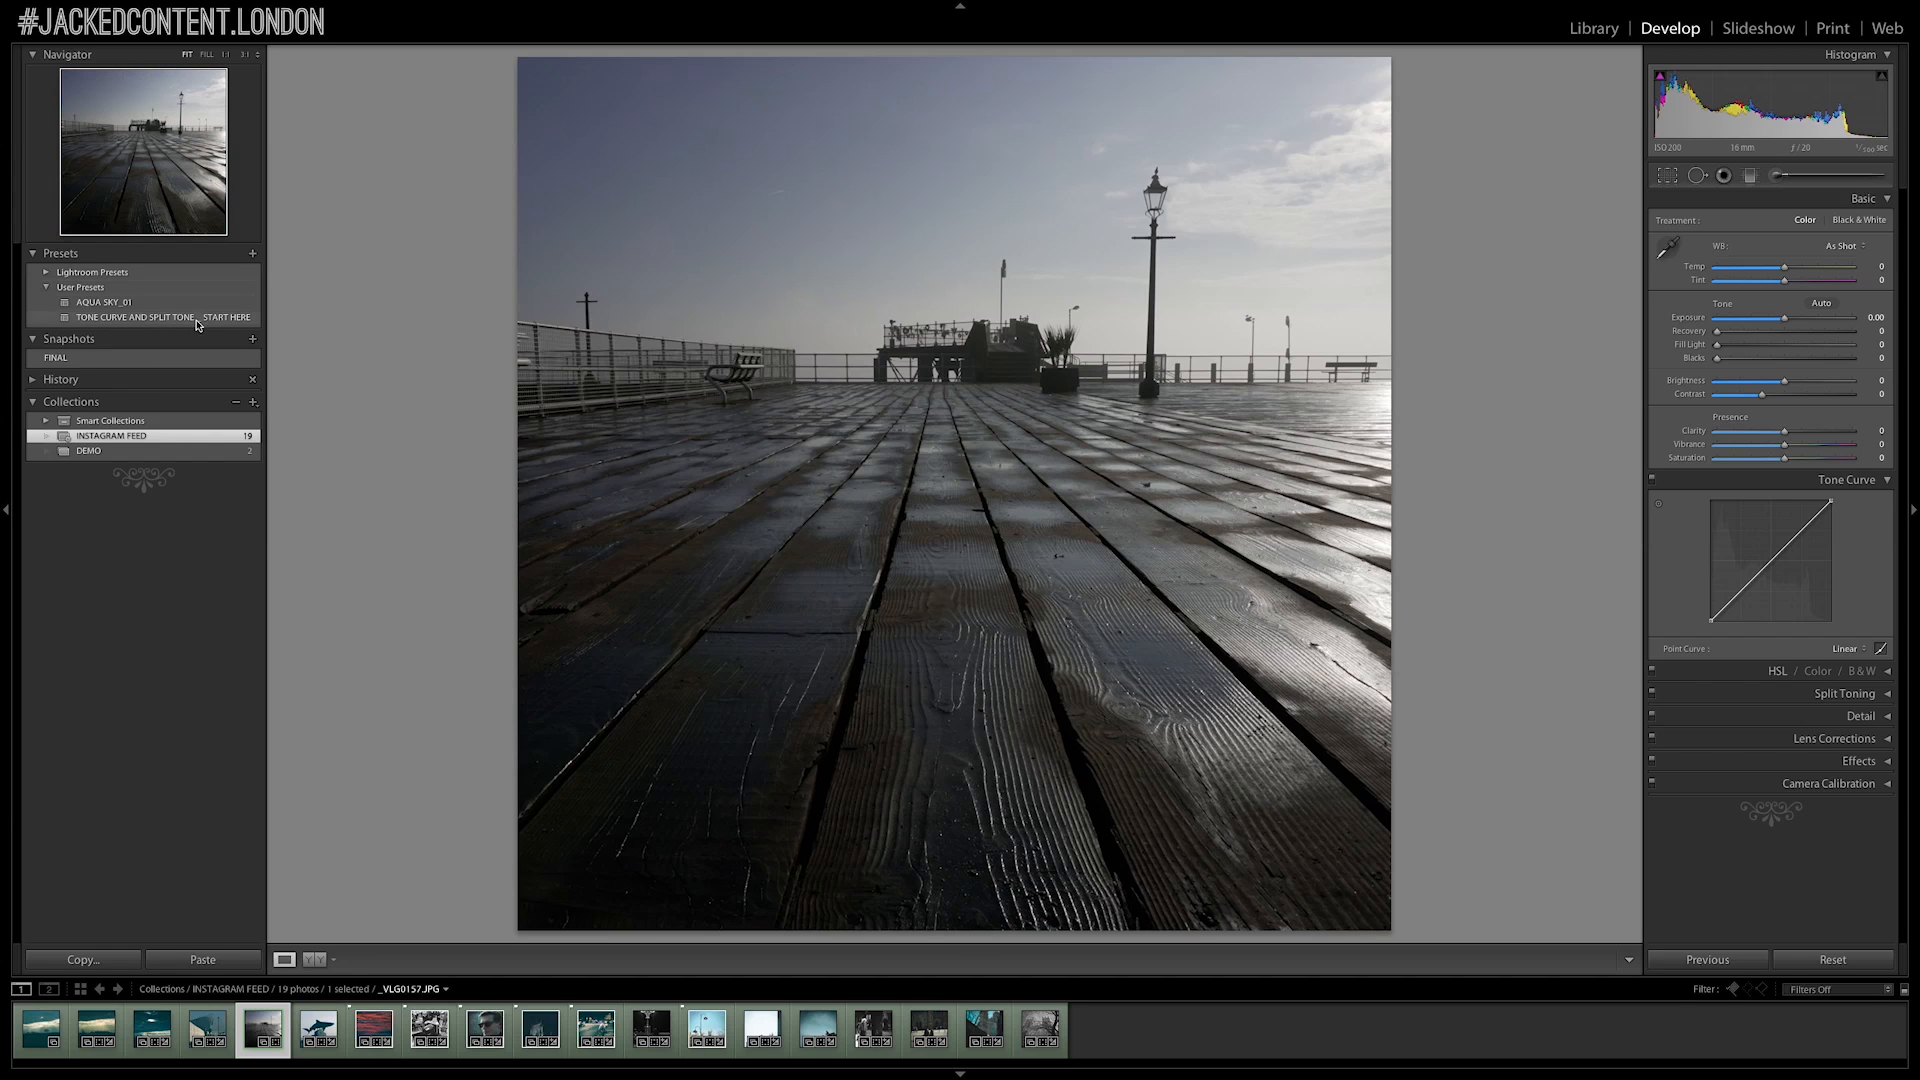
left_click(233, 320)
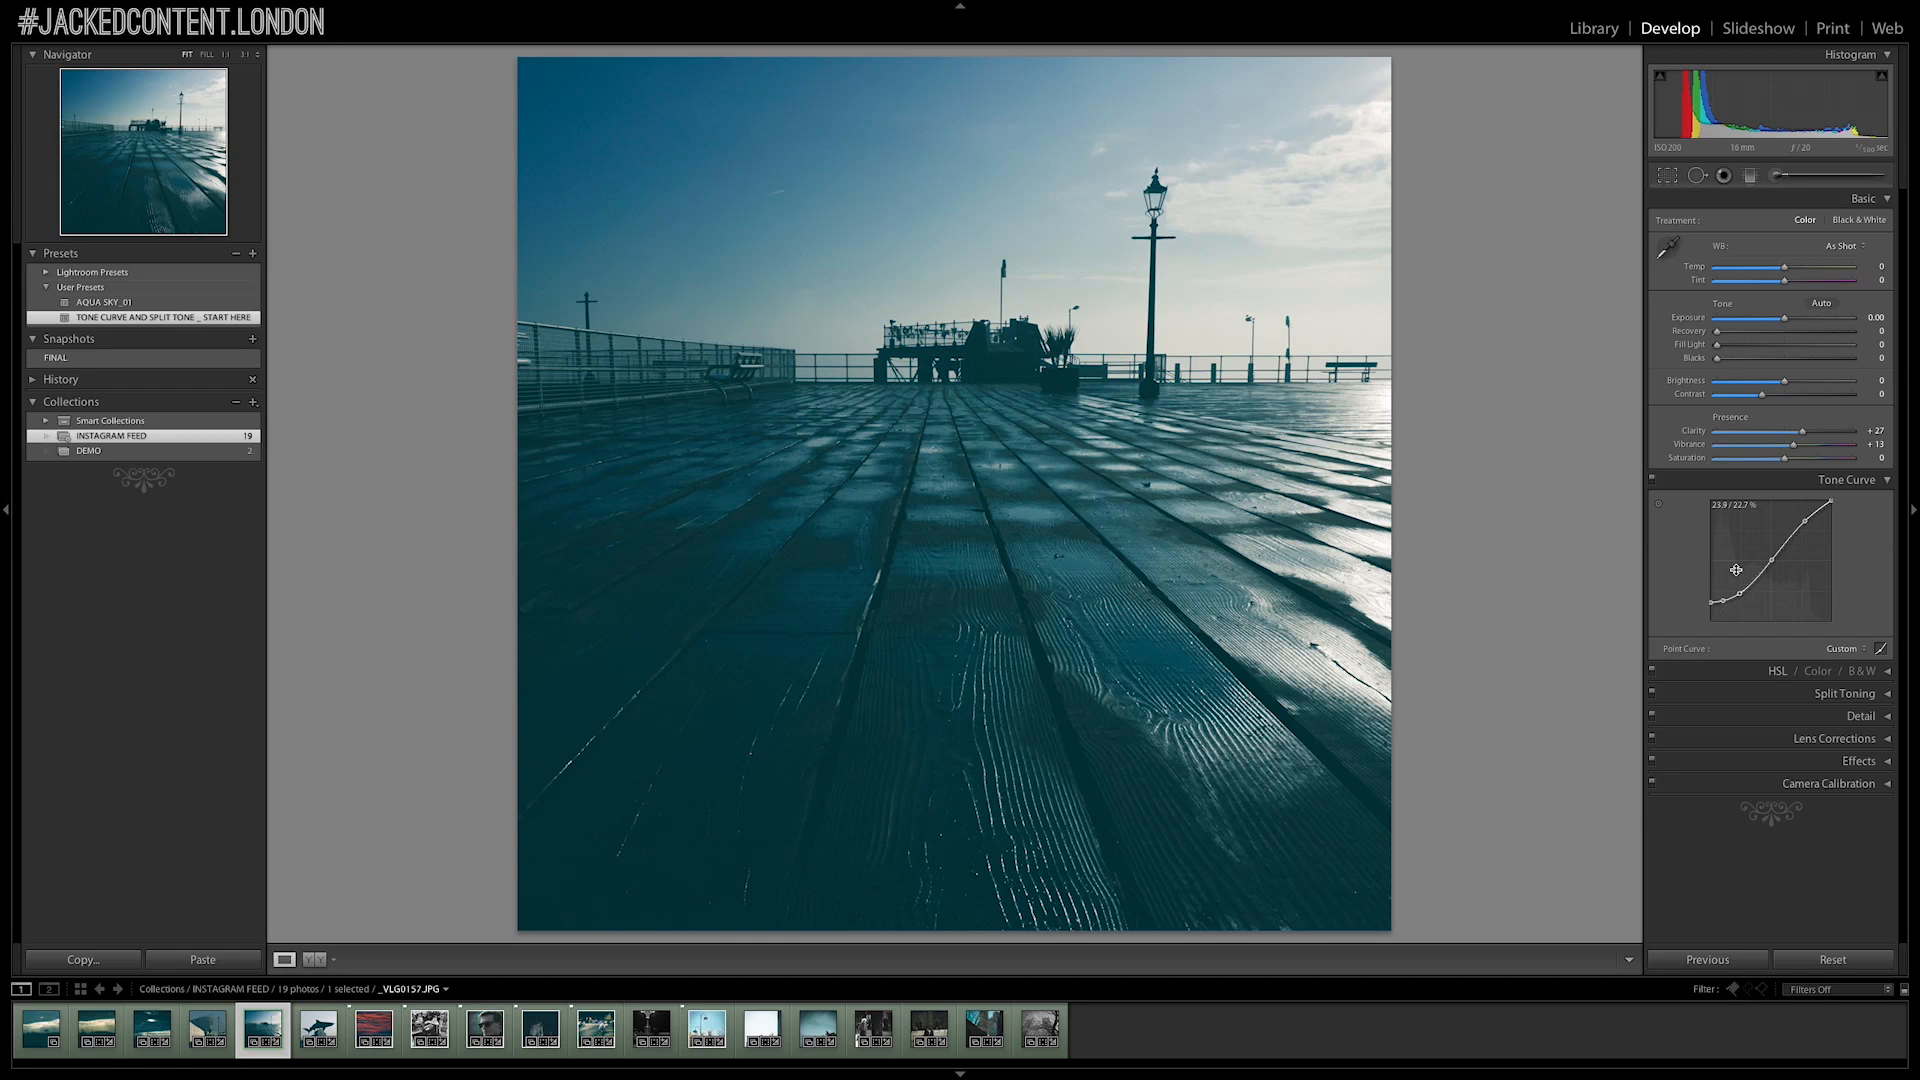
left_click(1886, 481)
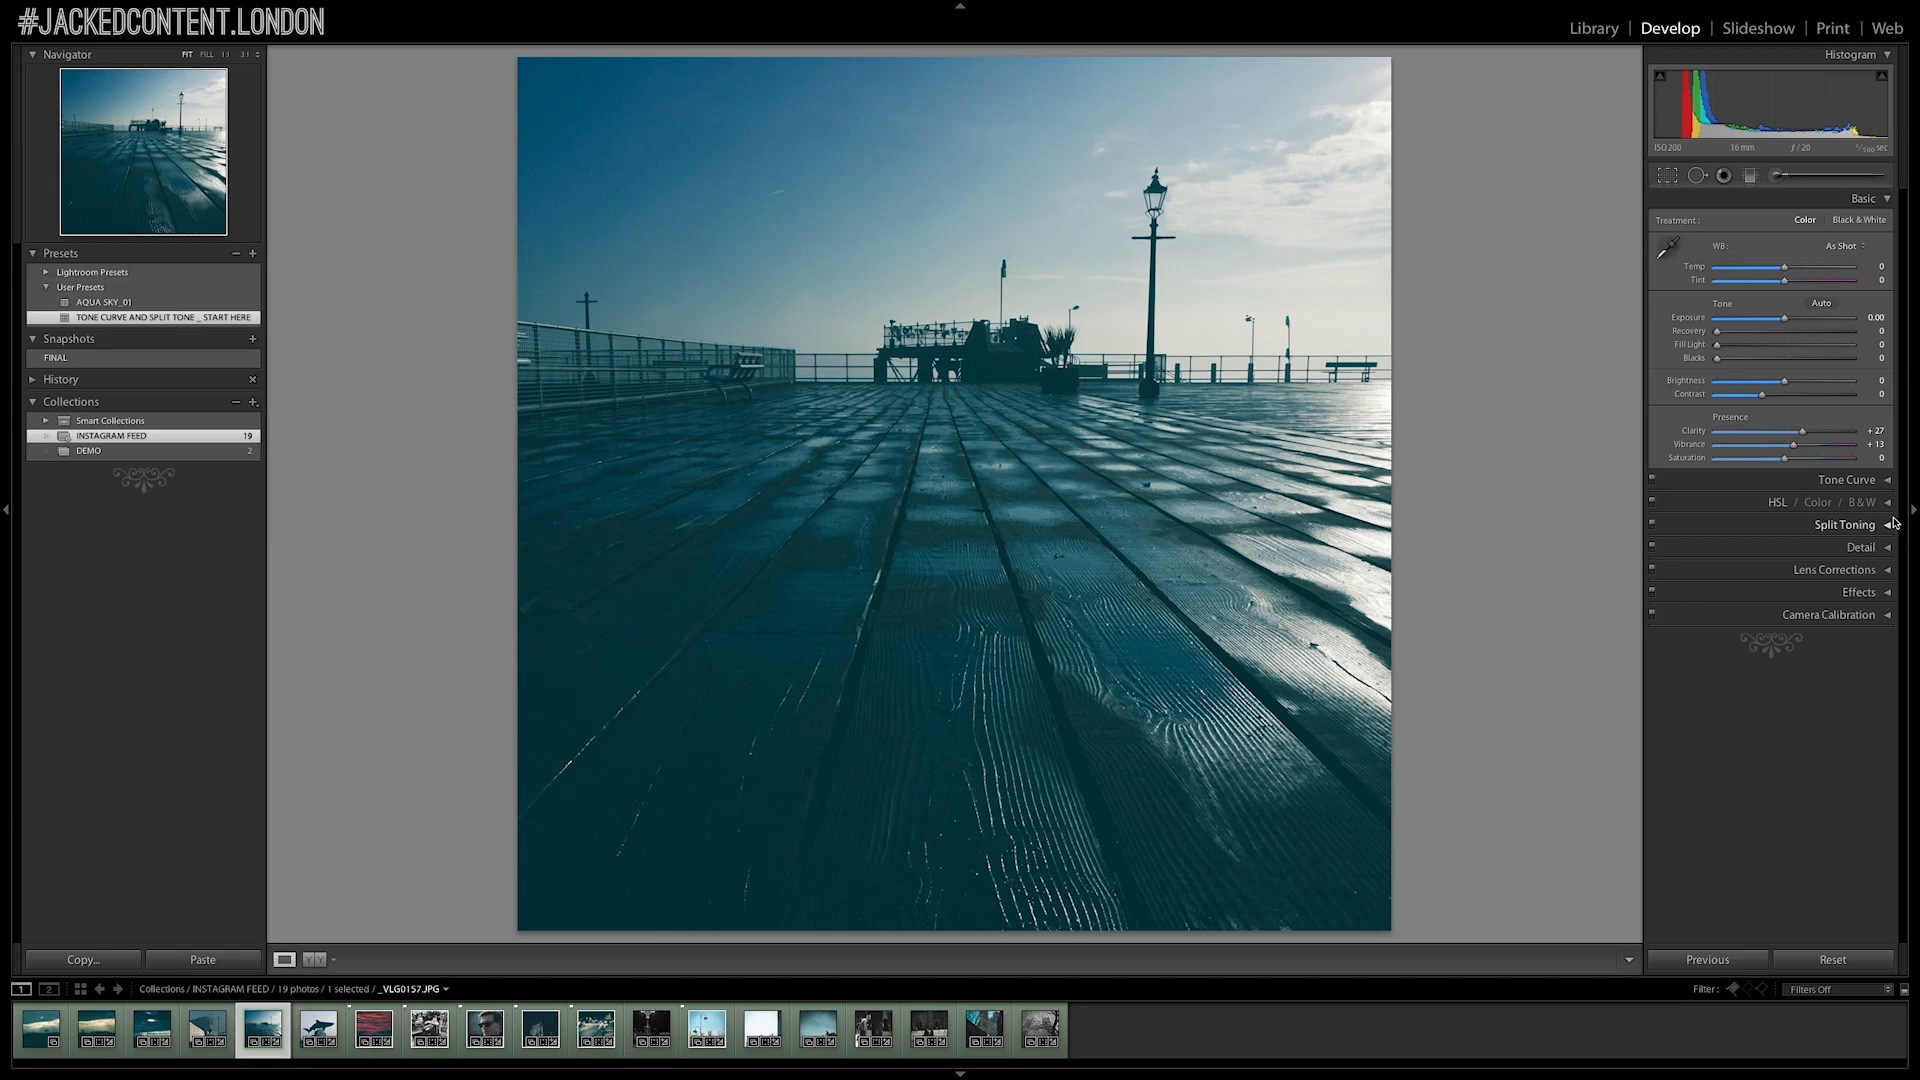
left_click(1887, 525)
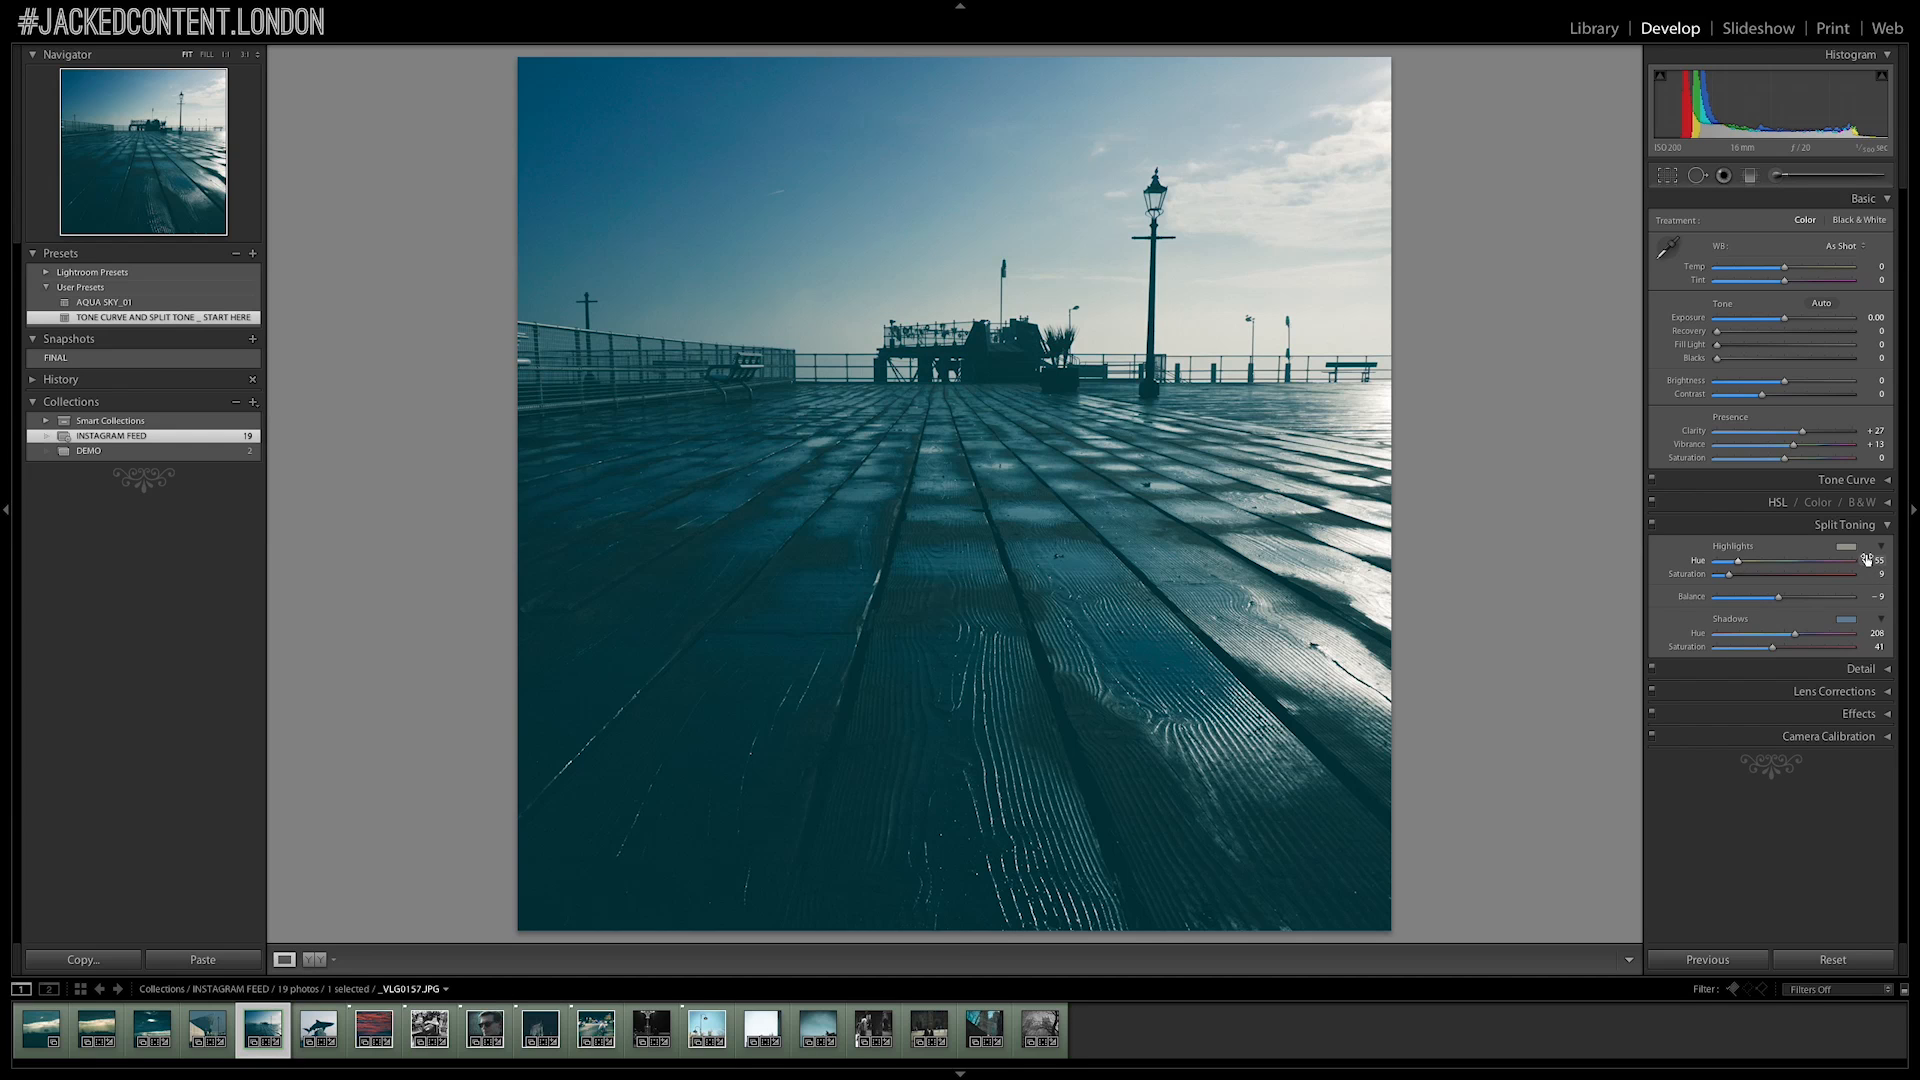
left_click(1889, 526)
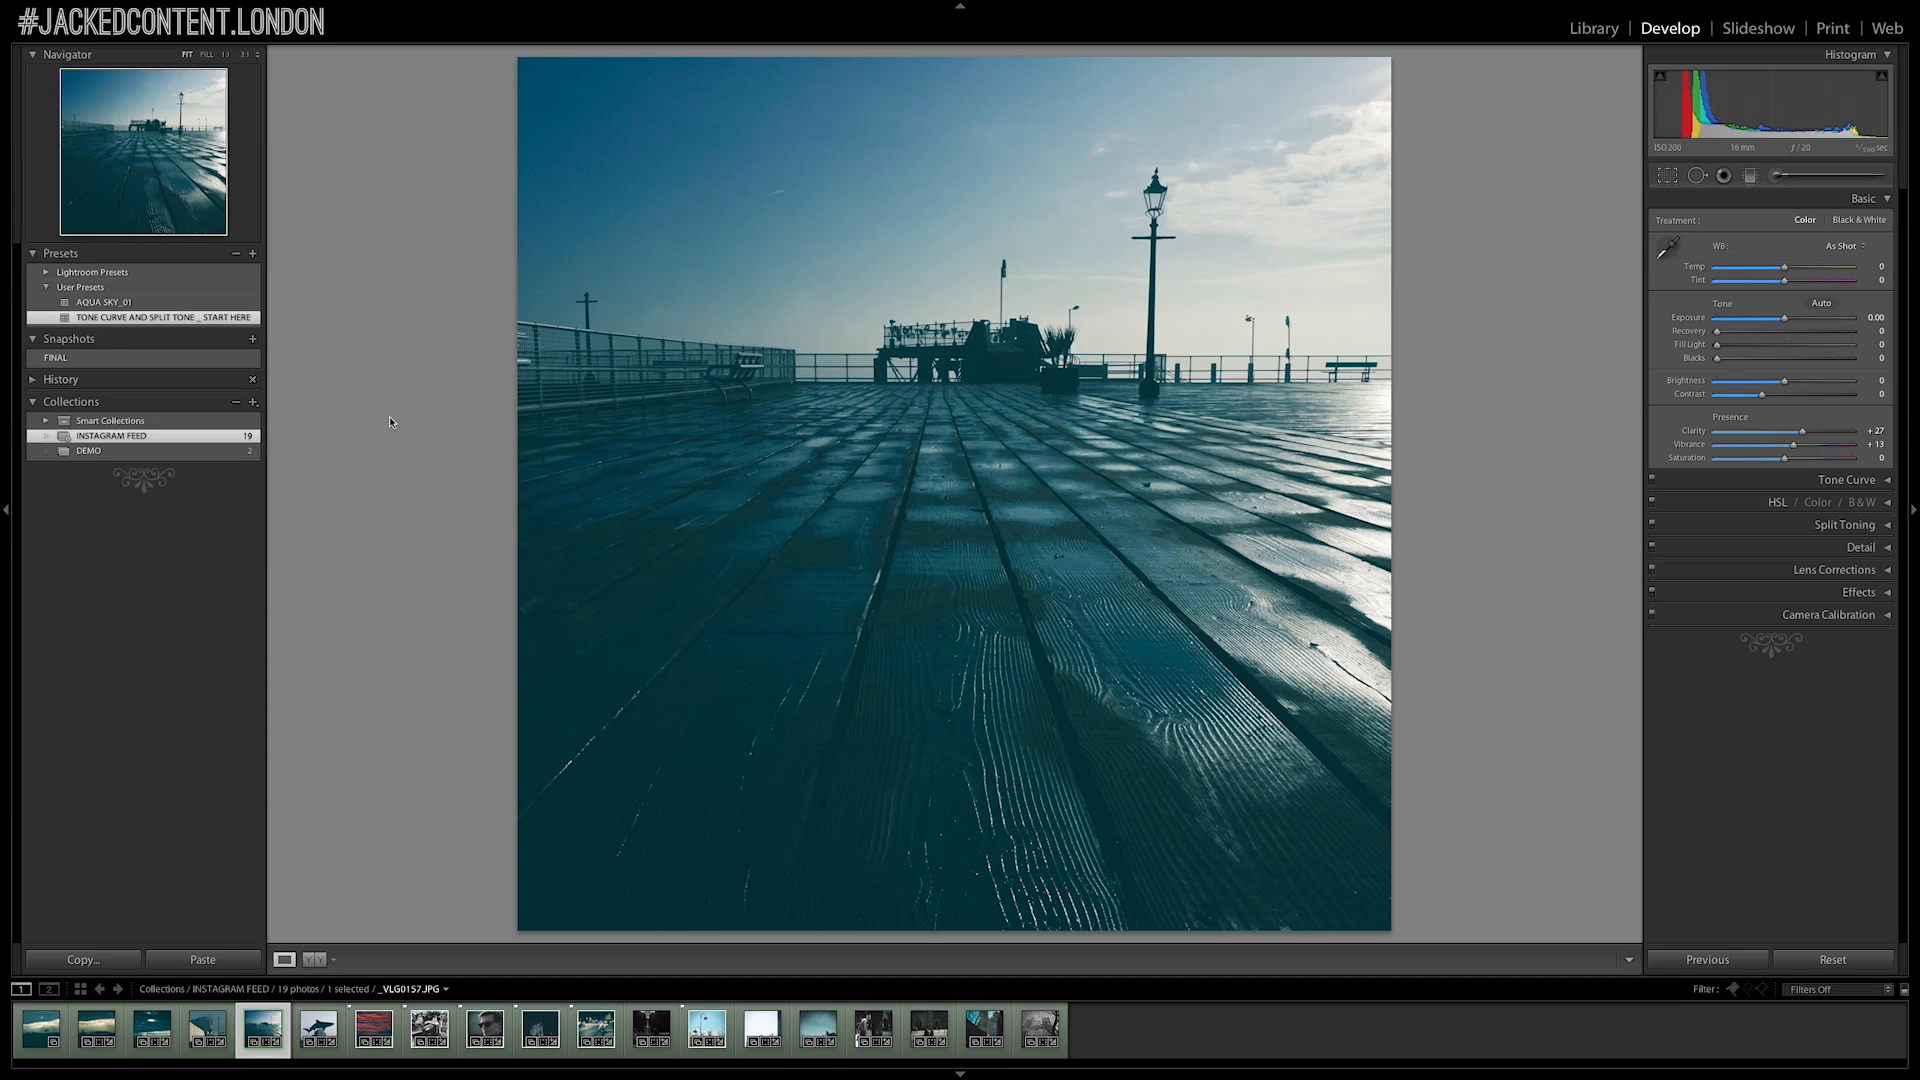
key("ctrl+z")
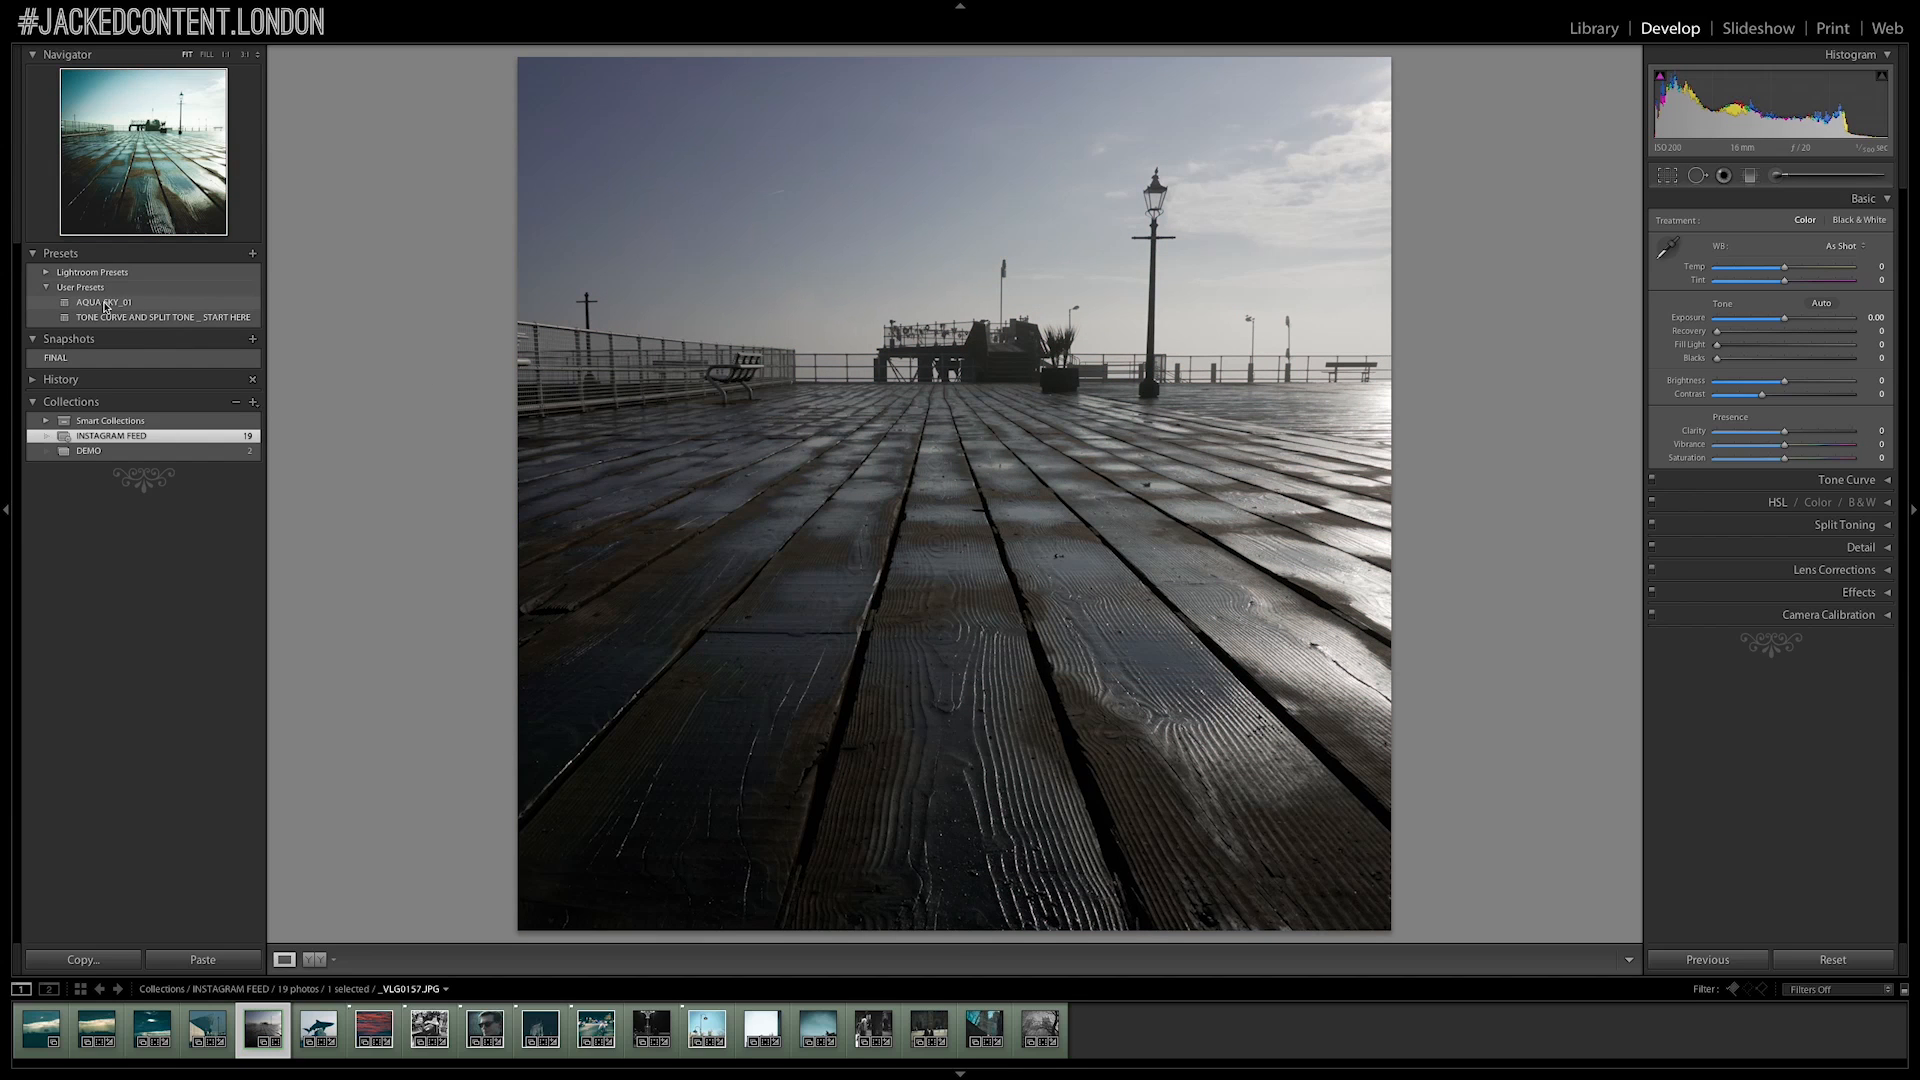
Try the AQUA SKY_01 preset and the TONE CURVE AND SPLIT TONE _ START HERE preset in turn, undoing each one
left_click(105, 304)
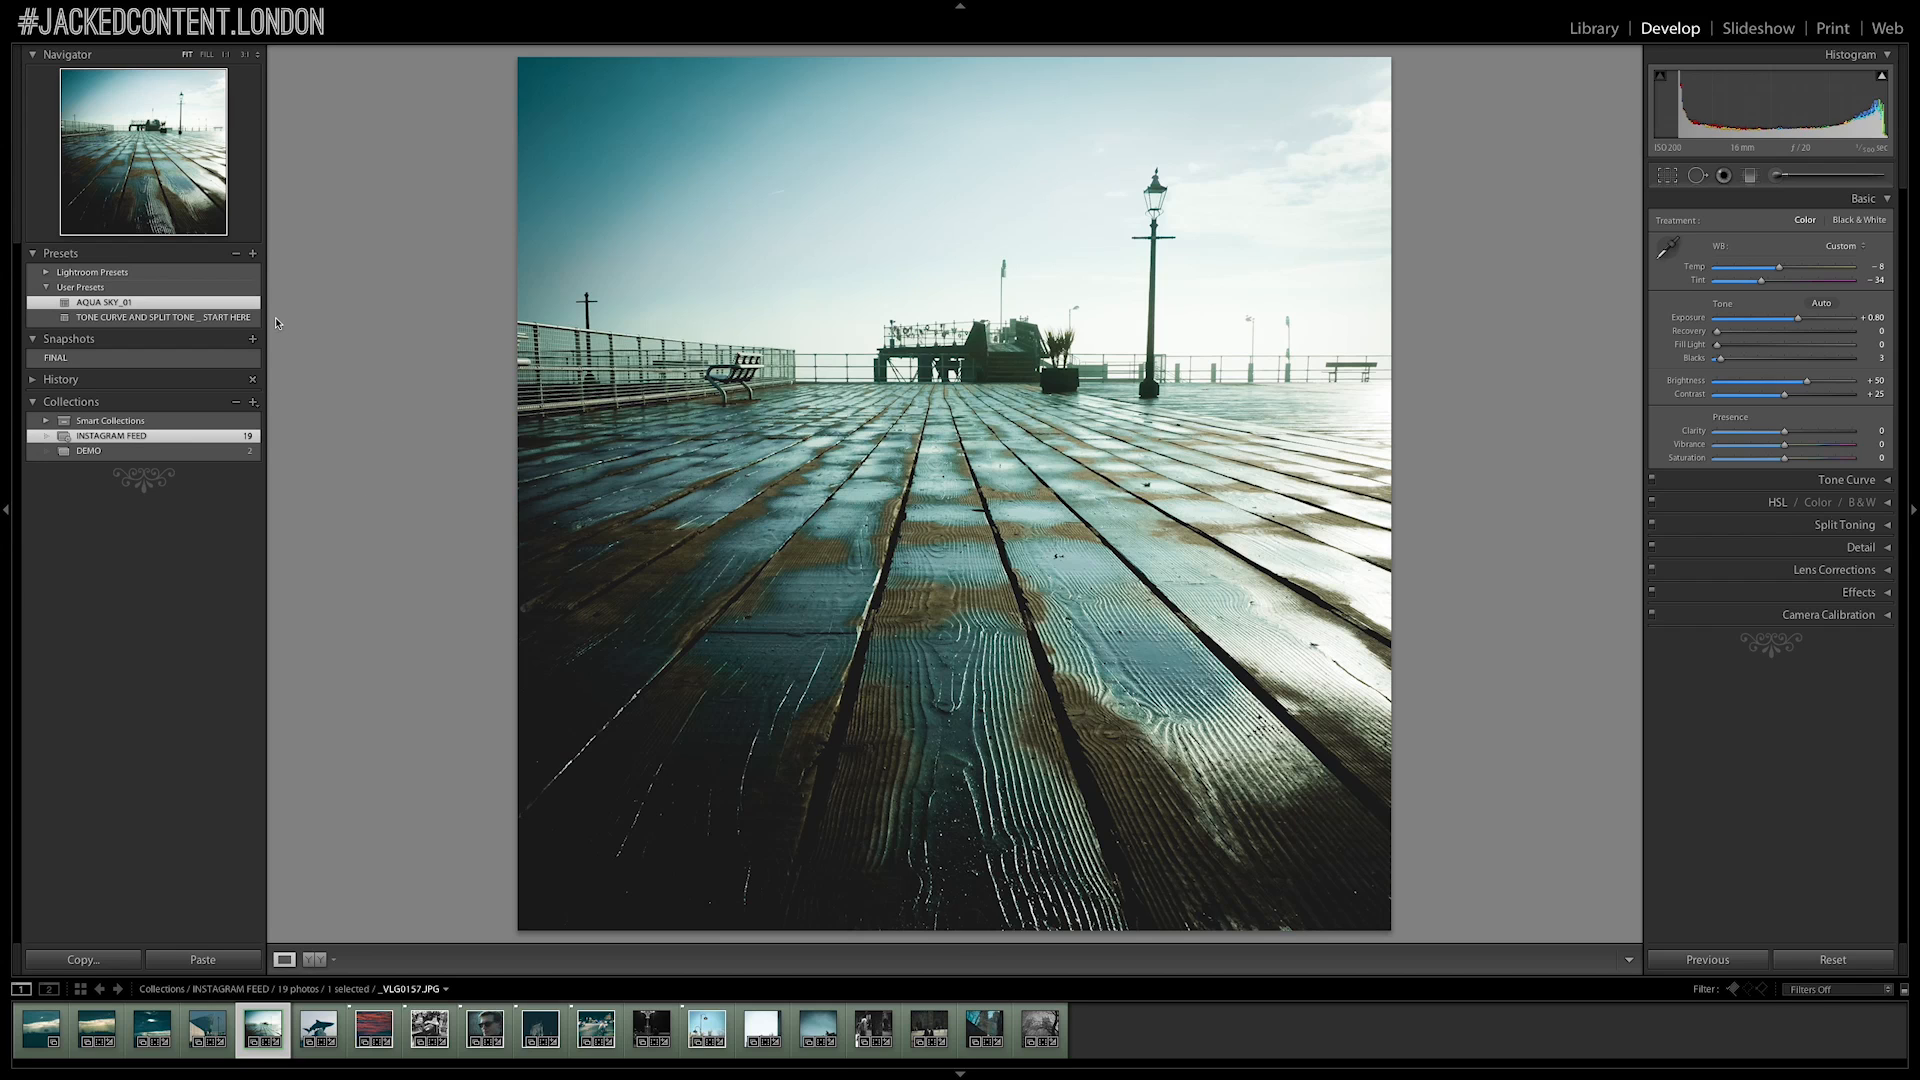
key("ctrl+z")
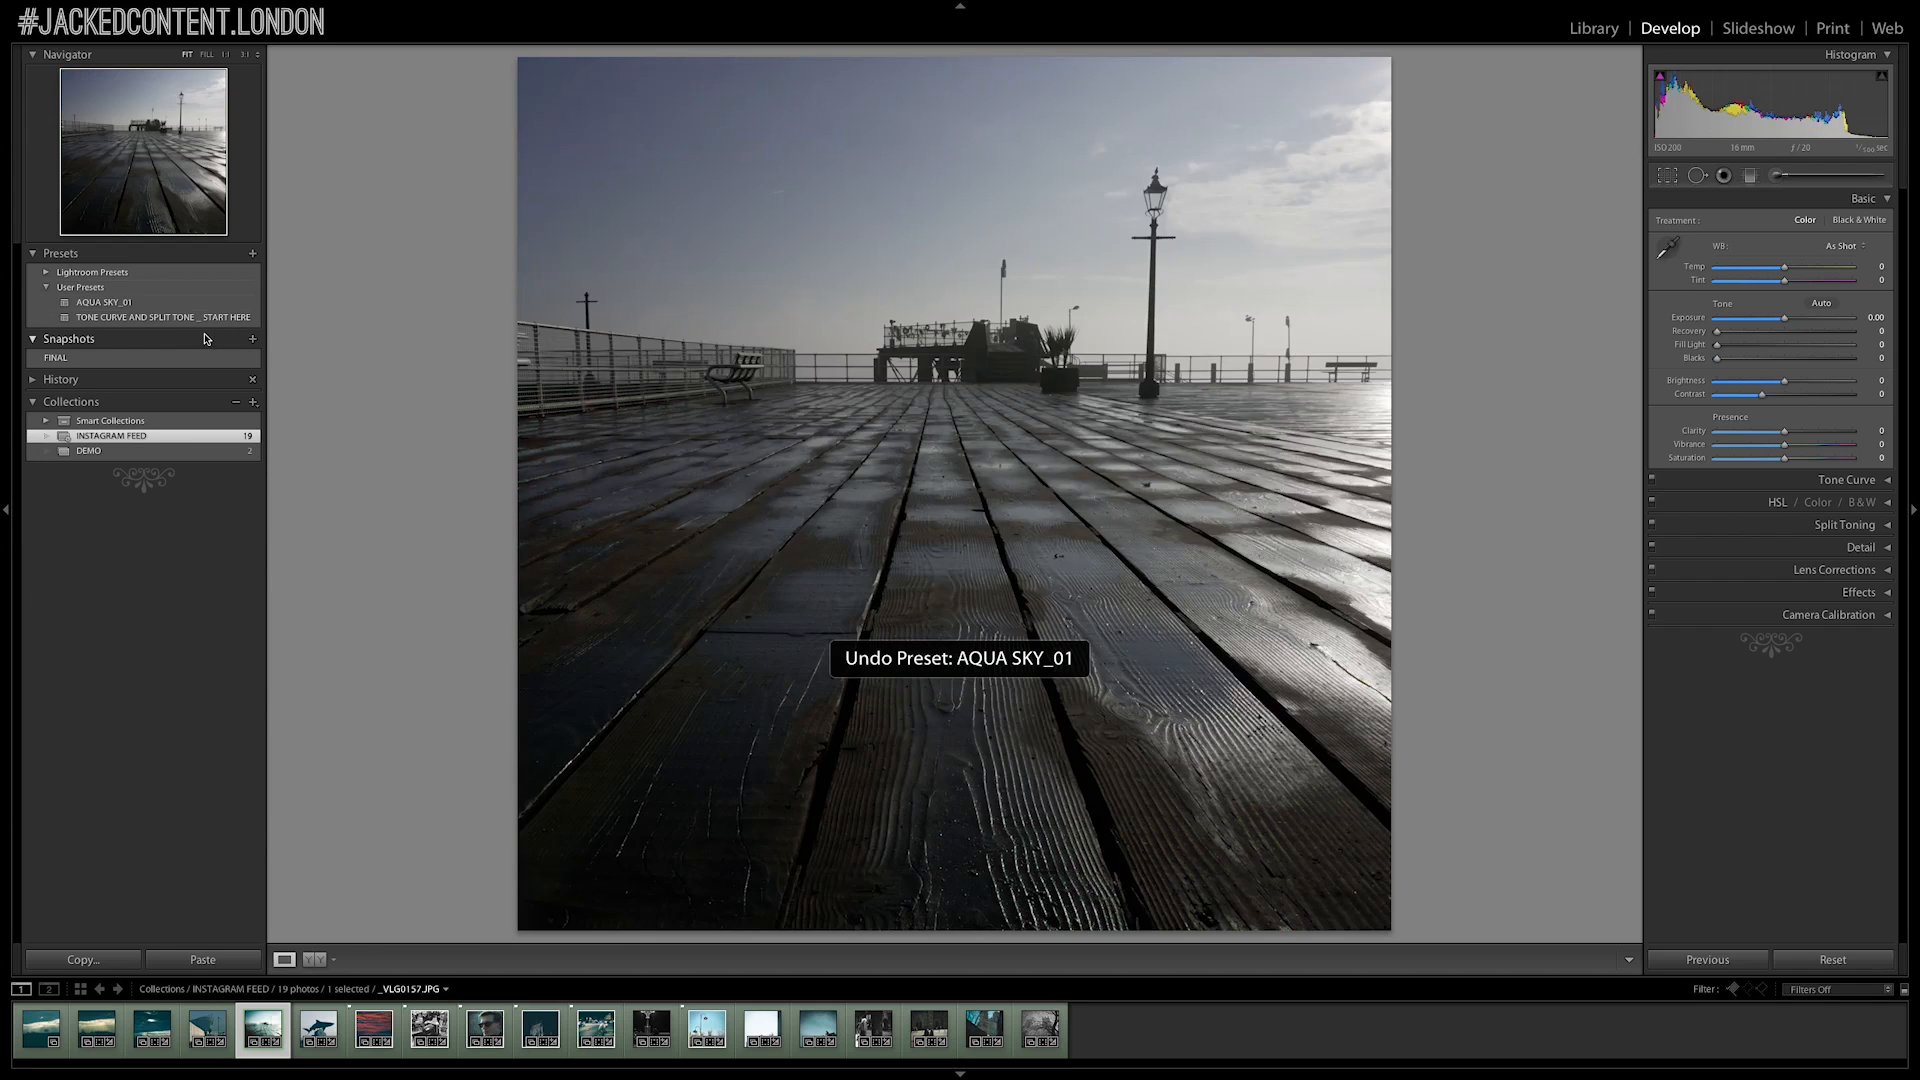
left_click(200, 317)
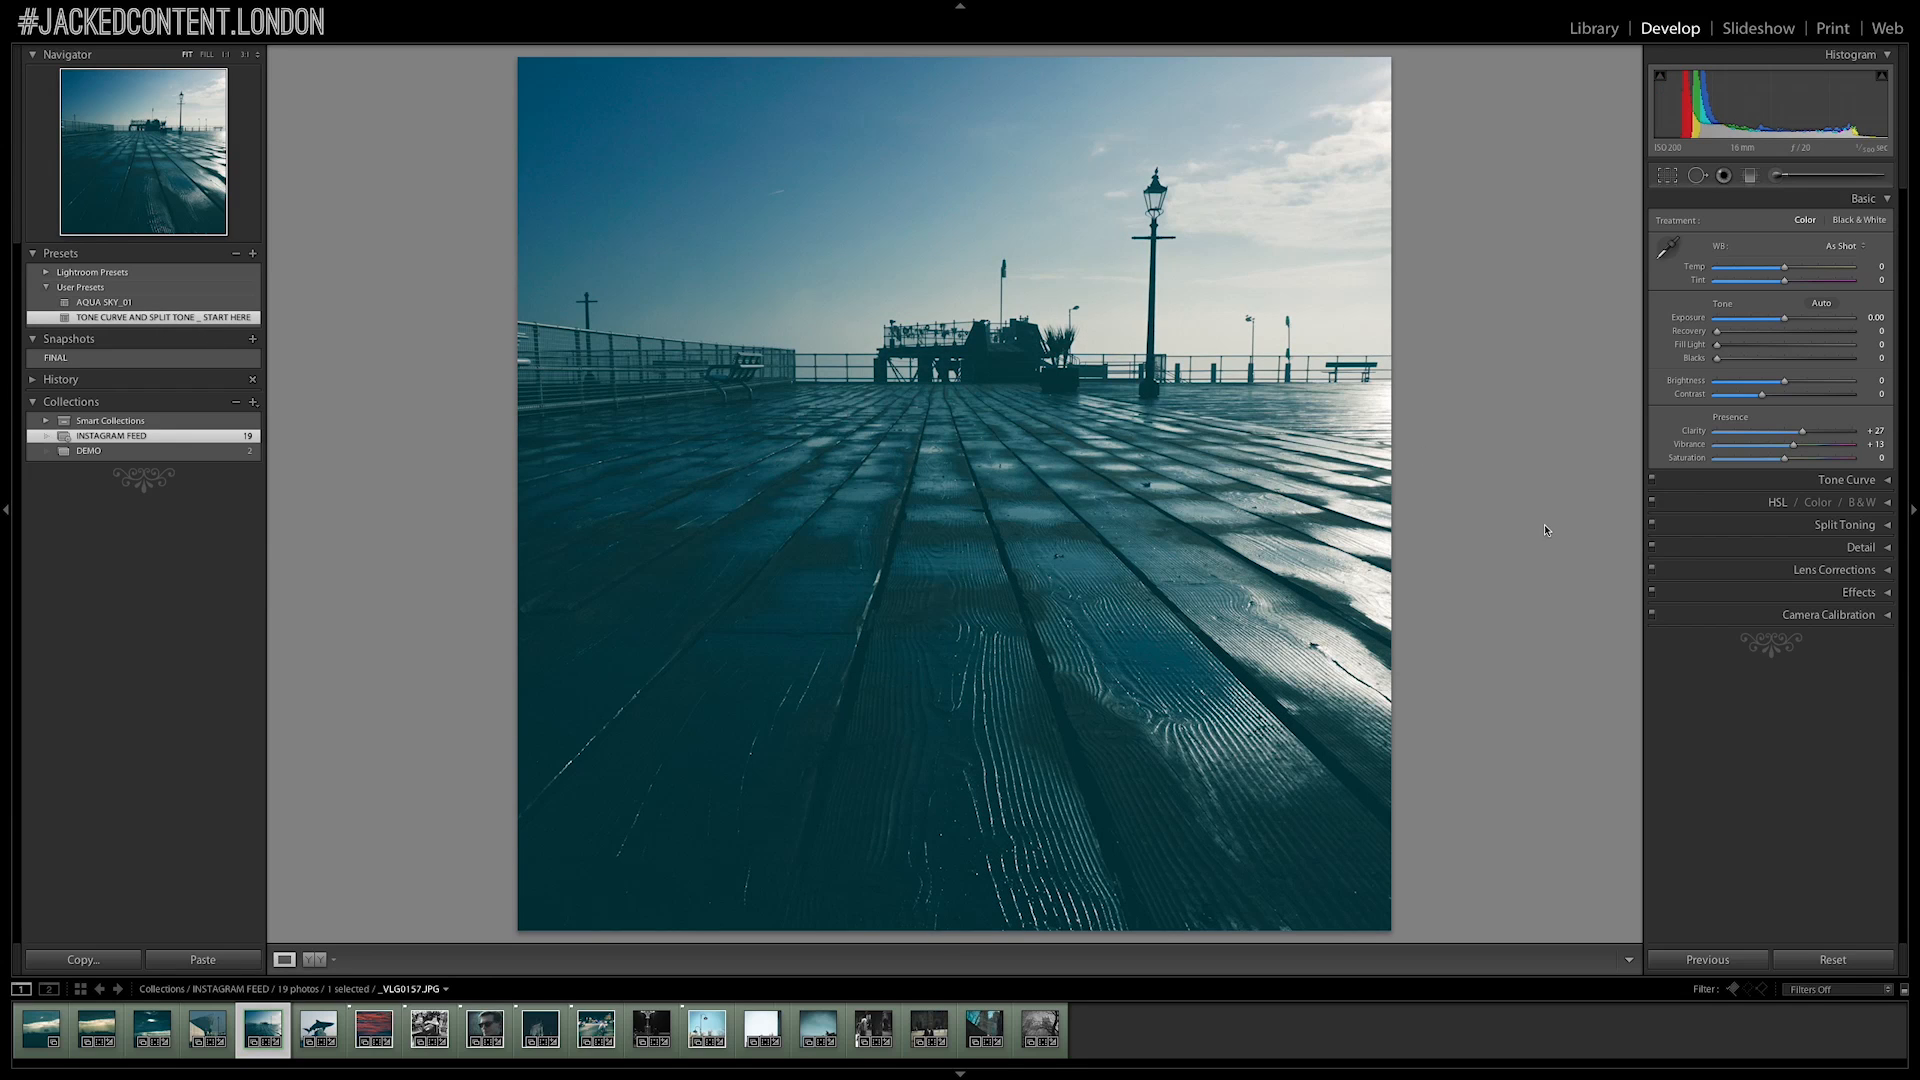
key("ctrl+z")
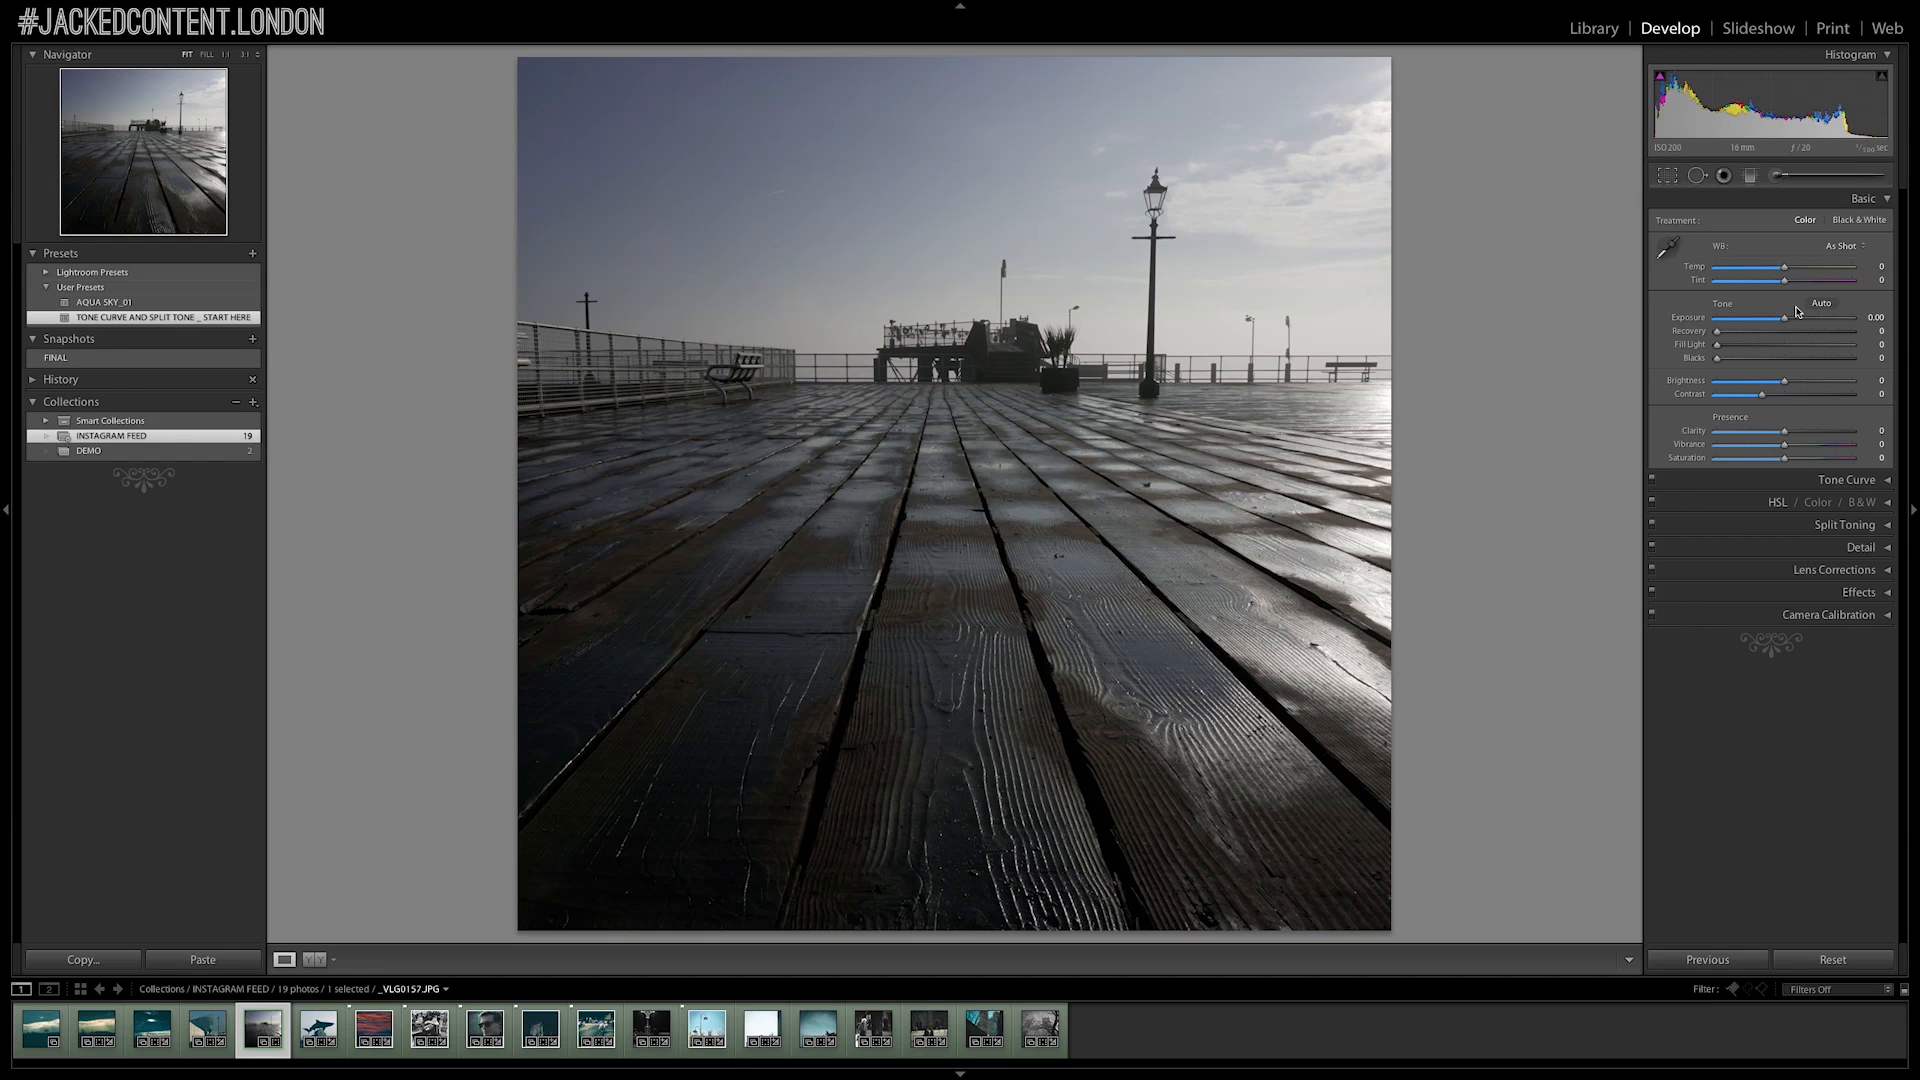
Sample the white balance from the sky, and set Temp to -22 and Tint to -30
left_click(1667, 248)
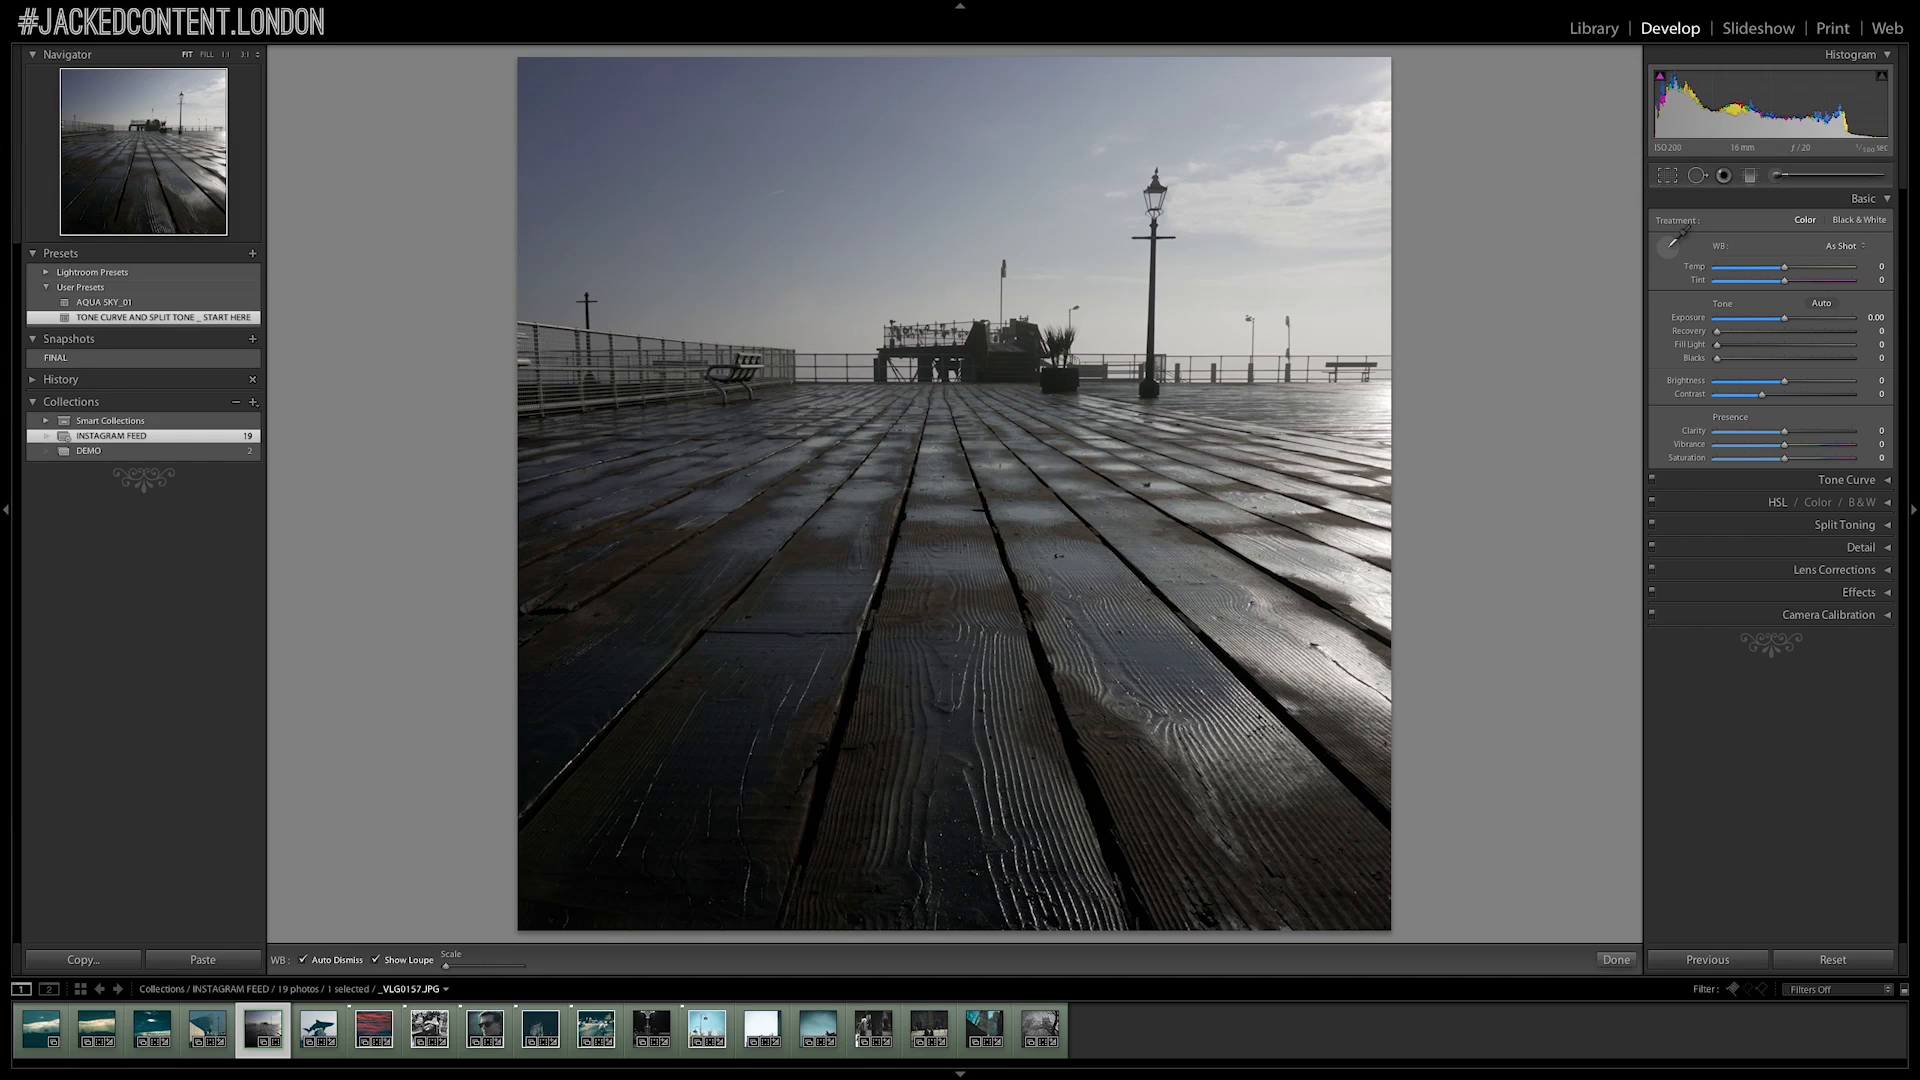
left_click(1277, 221)
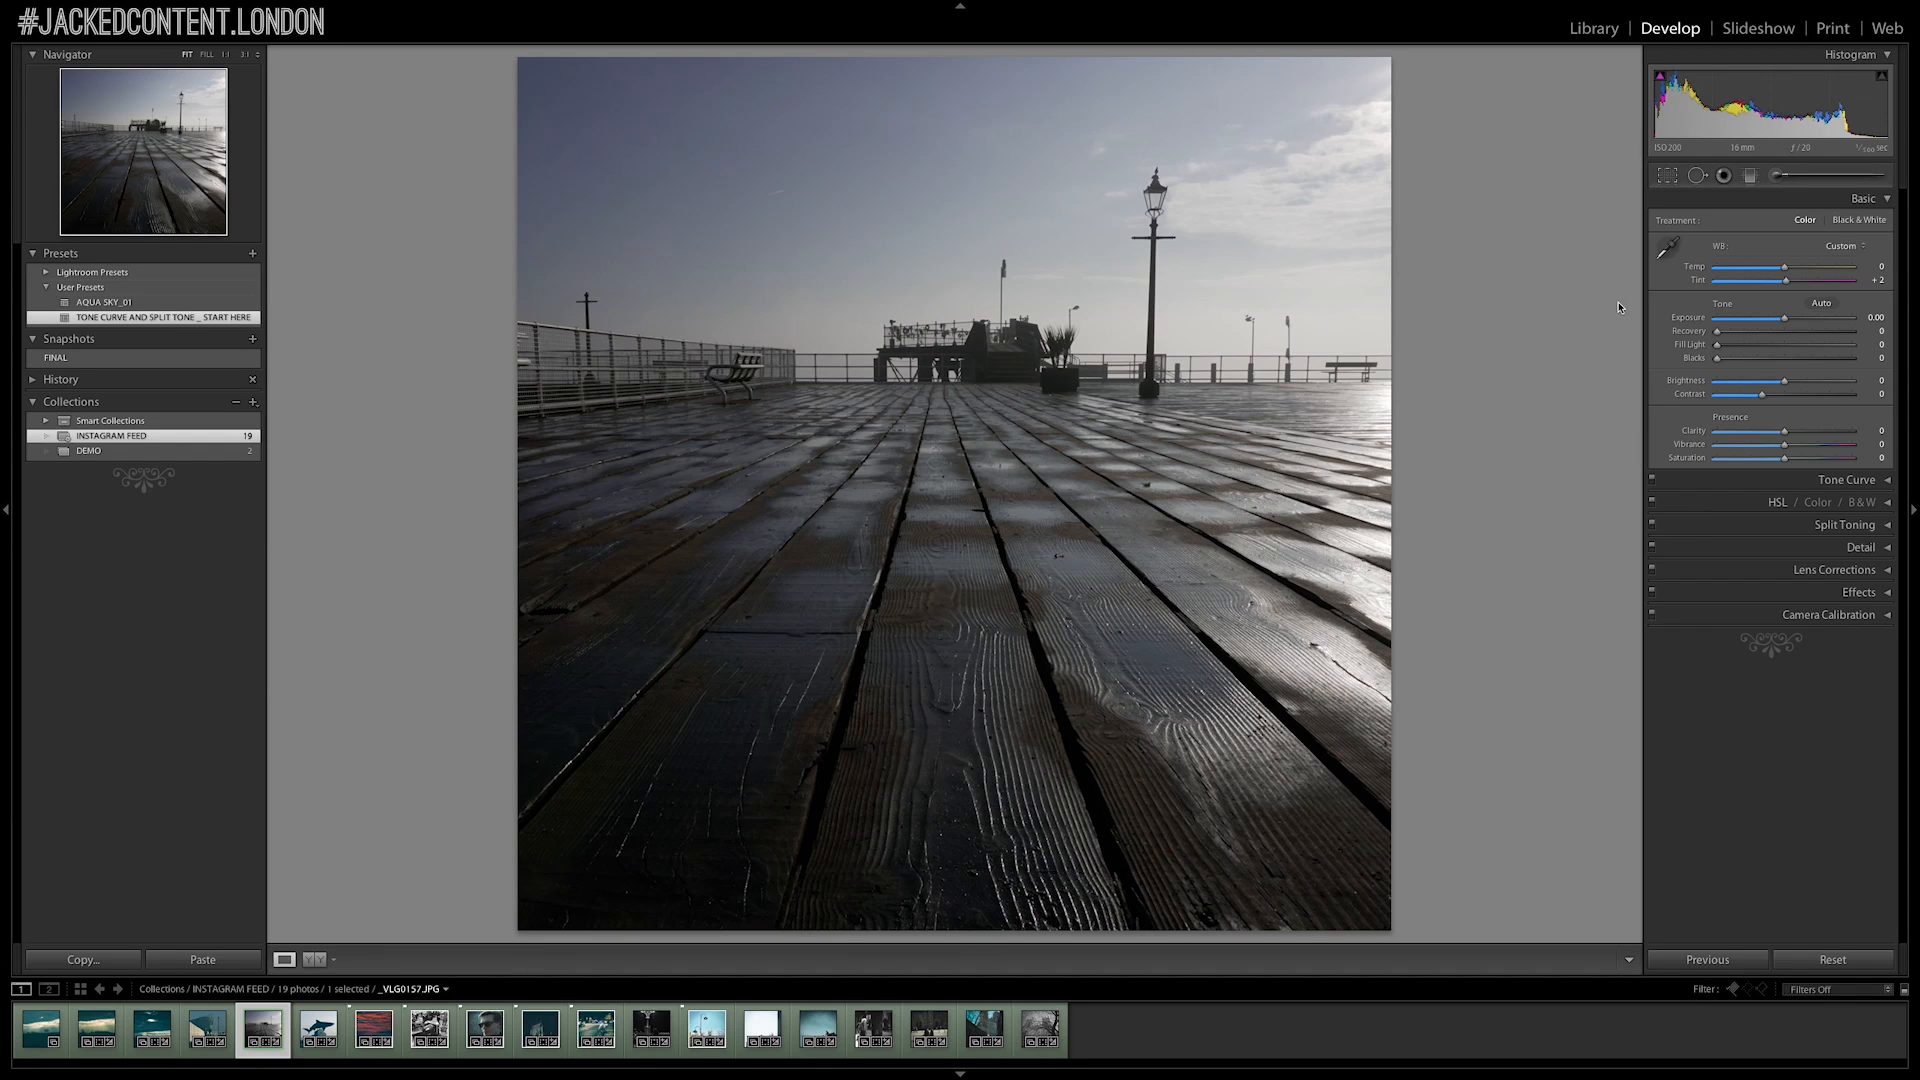
mouse_move(1787, 270)
left_mouse_down()
mouse_move(1771, 271)
mouse_move(1797, 282)
mouse_move(1764, 286)
left_mouse_up()
double_click(1764, 285)
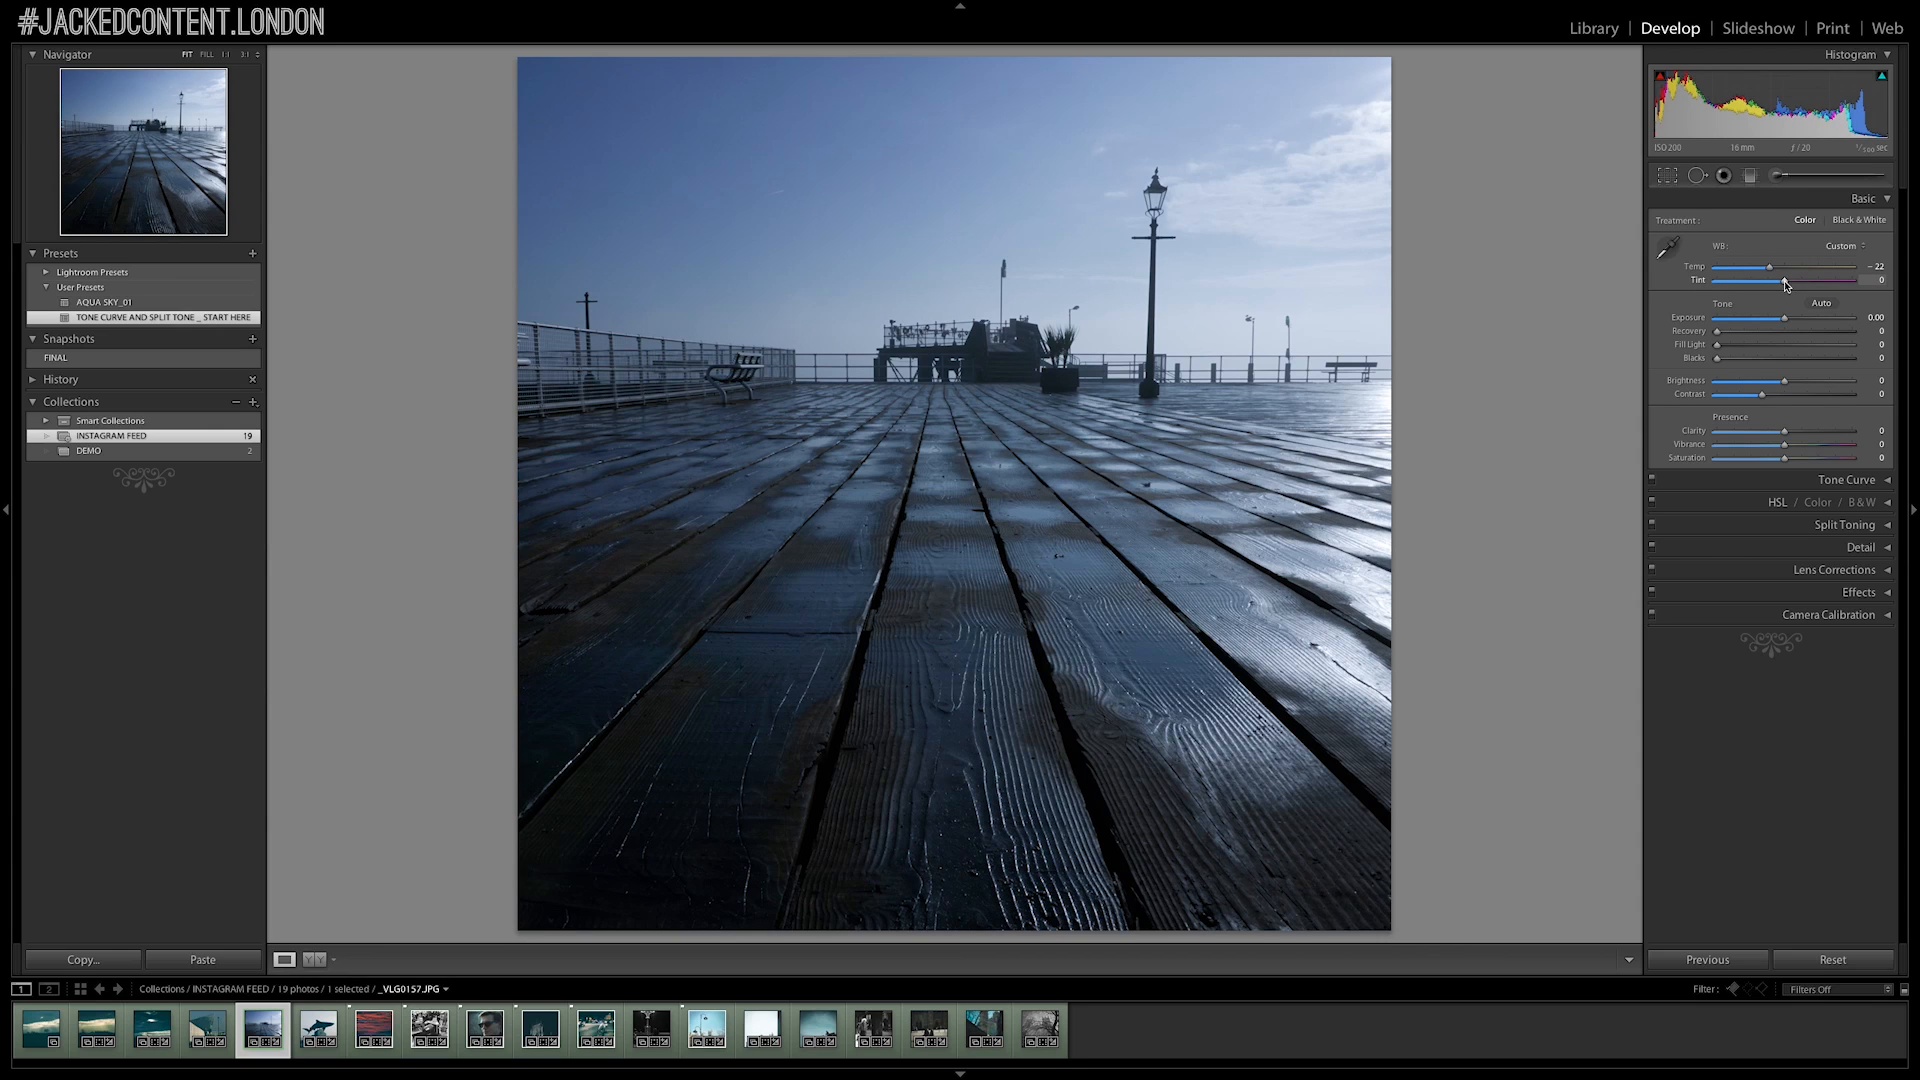
left_click_drag(1787, 285, 1766, 287)
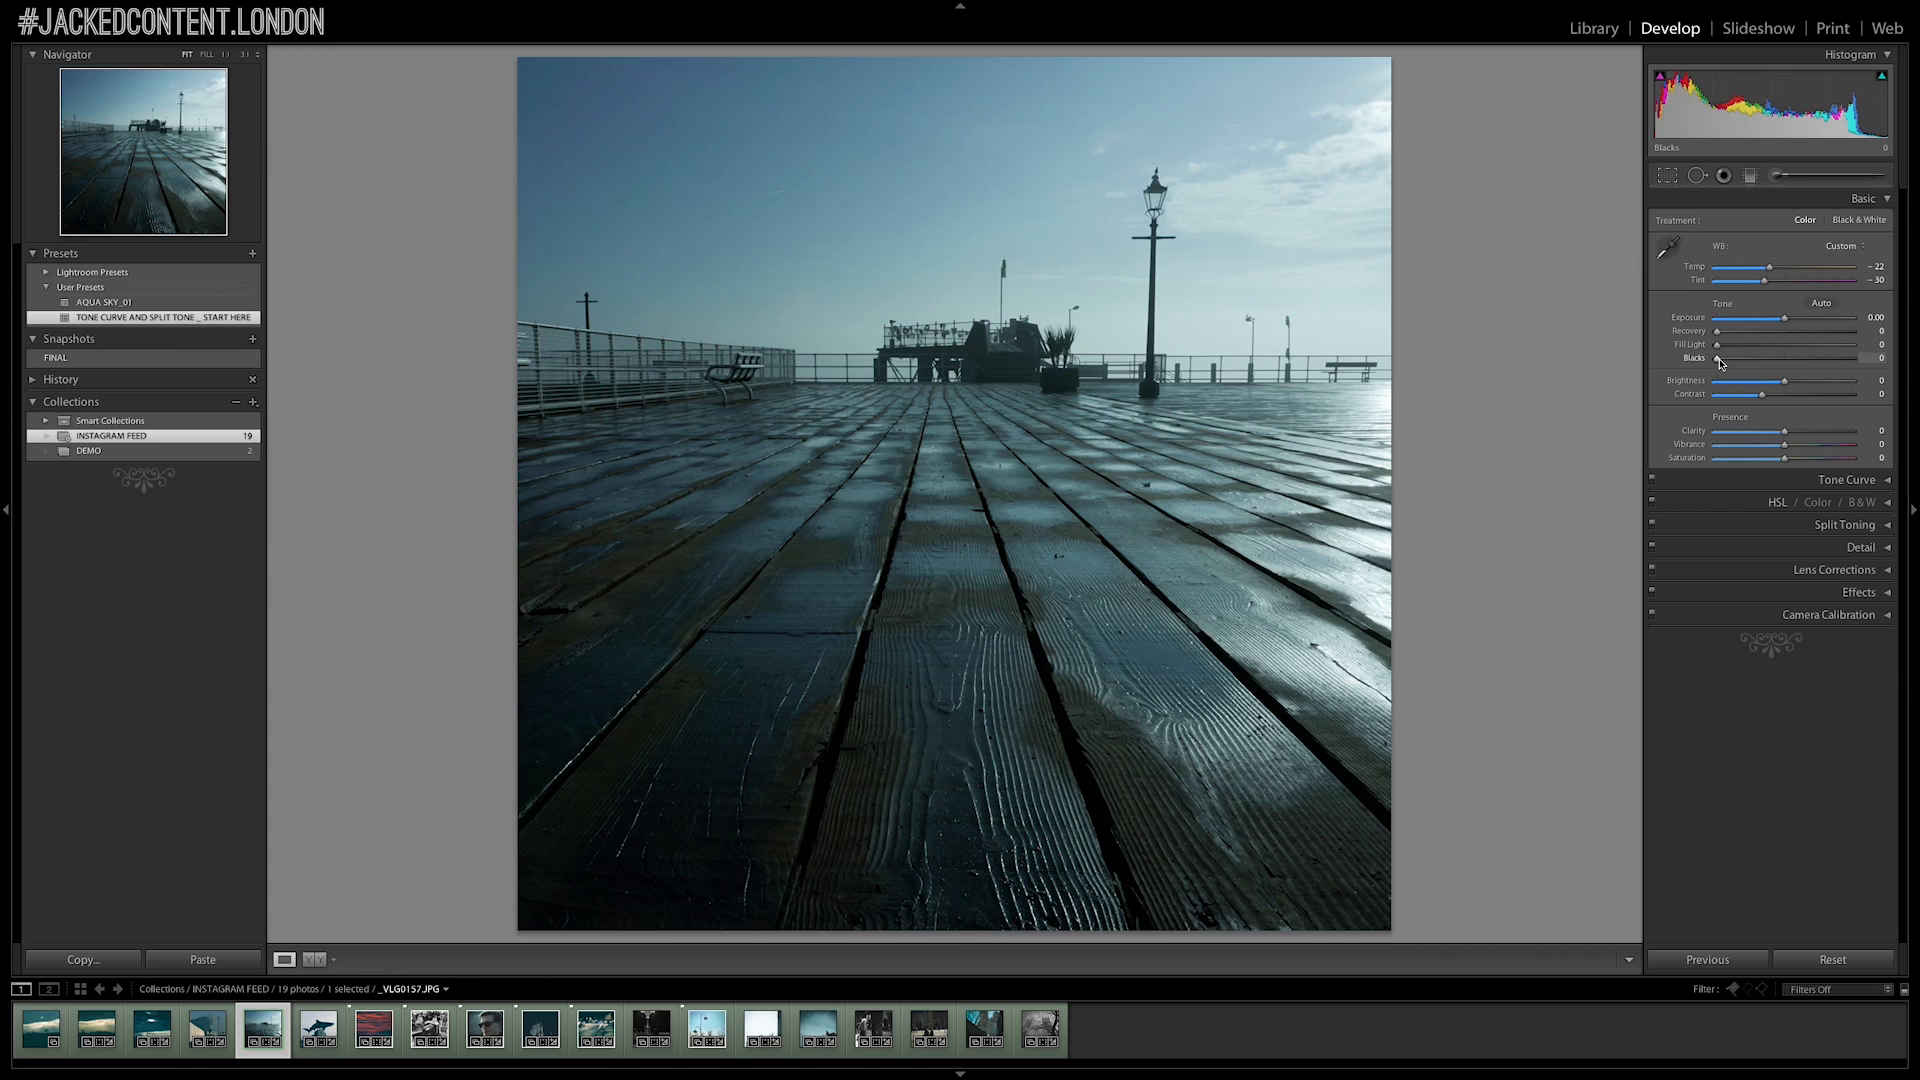
Set Blacks to 4, Clarity to +22, Vibrance to +19 and Saturation to -7 in the Basic adjustments
left_click_drag(1719, 360, 1722, 360)
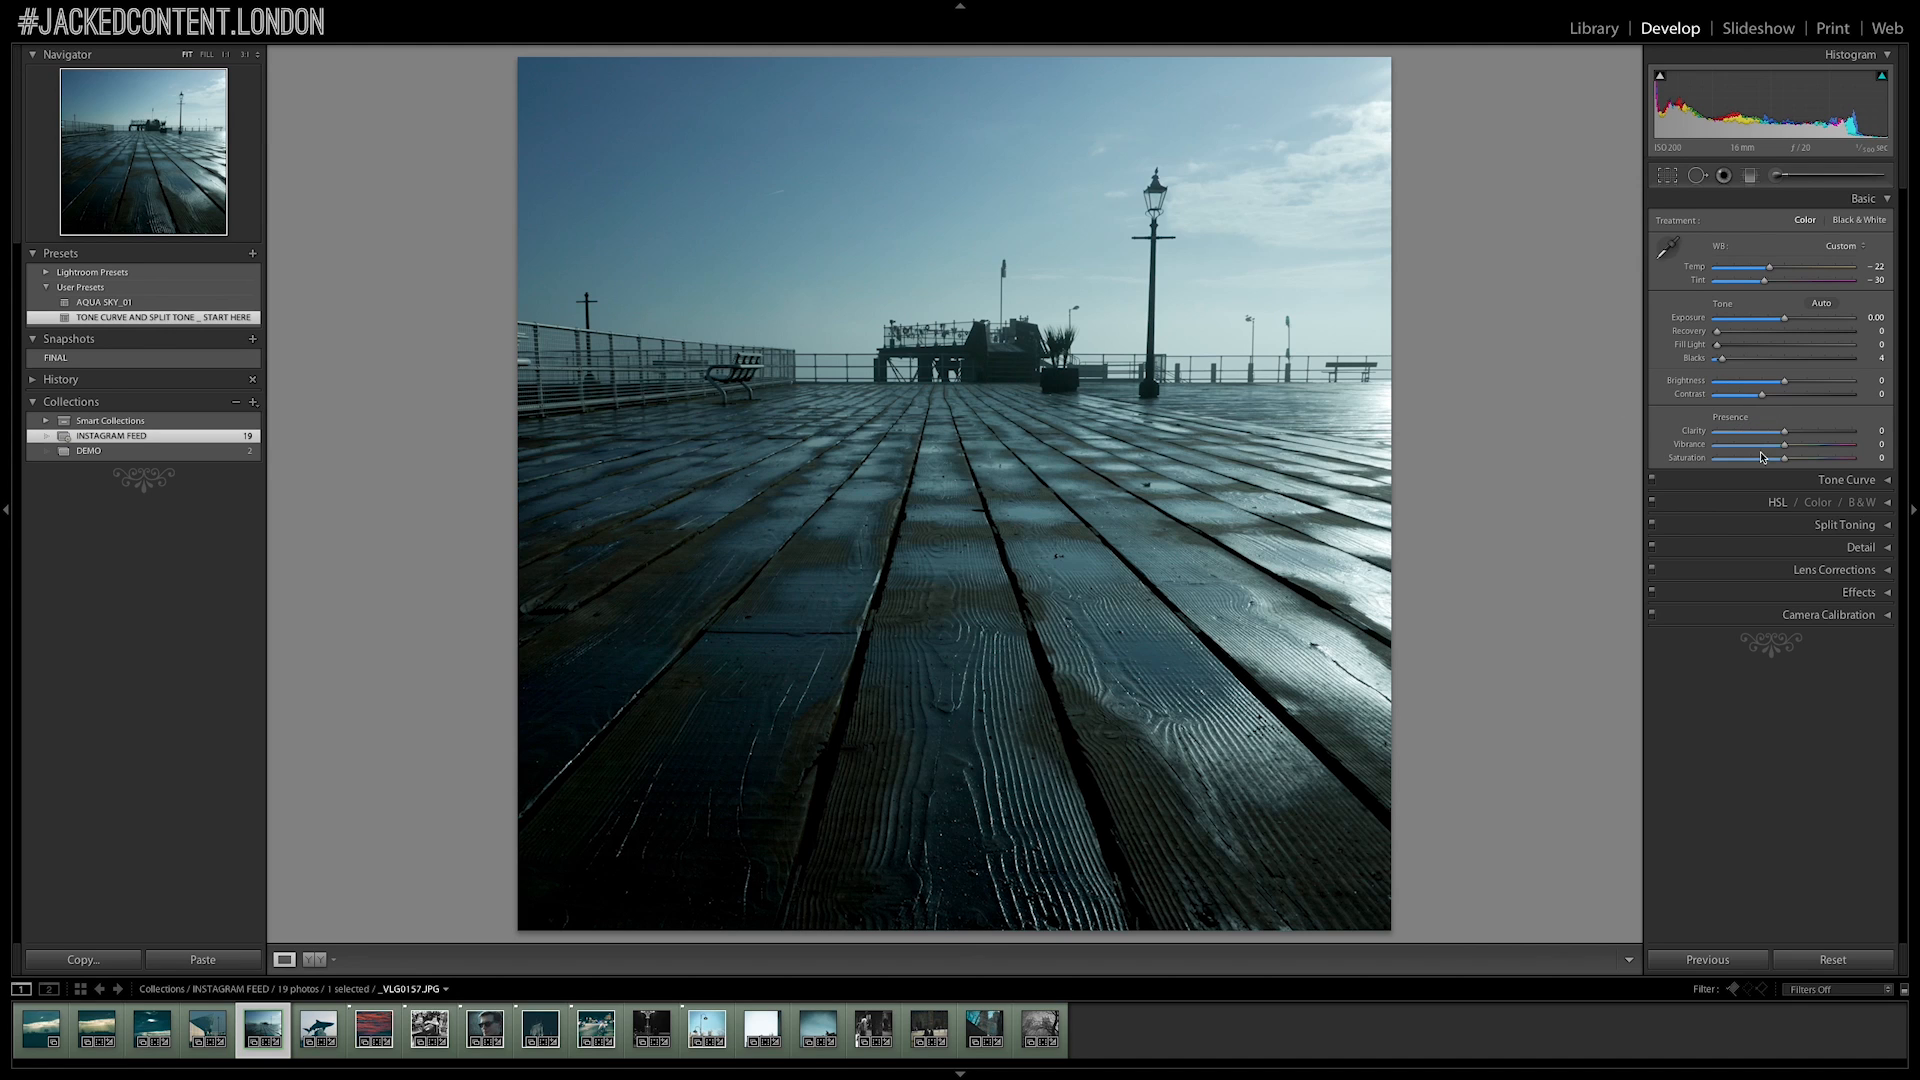
left_click_drag(1786, 434, 1637, 443)
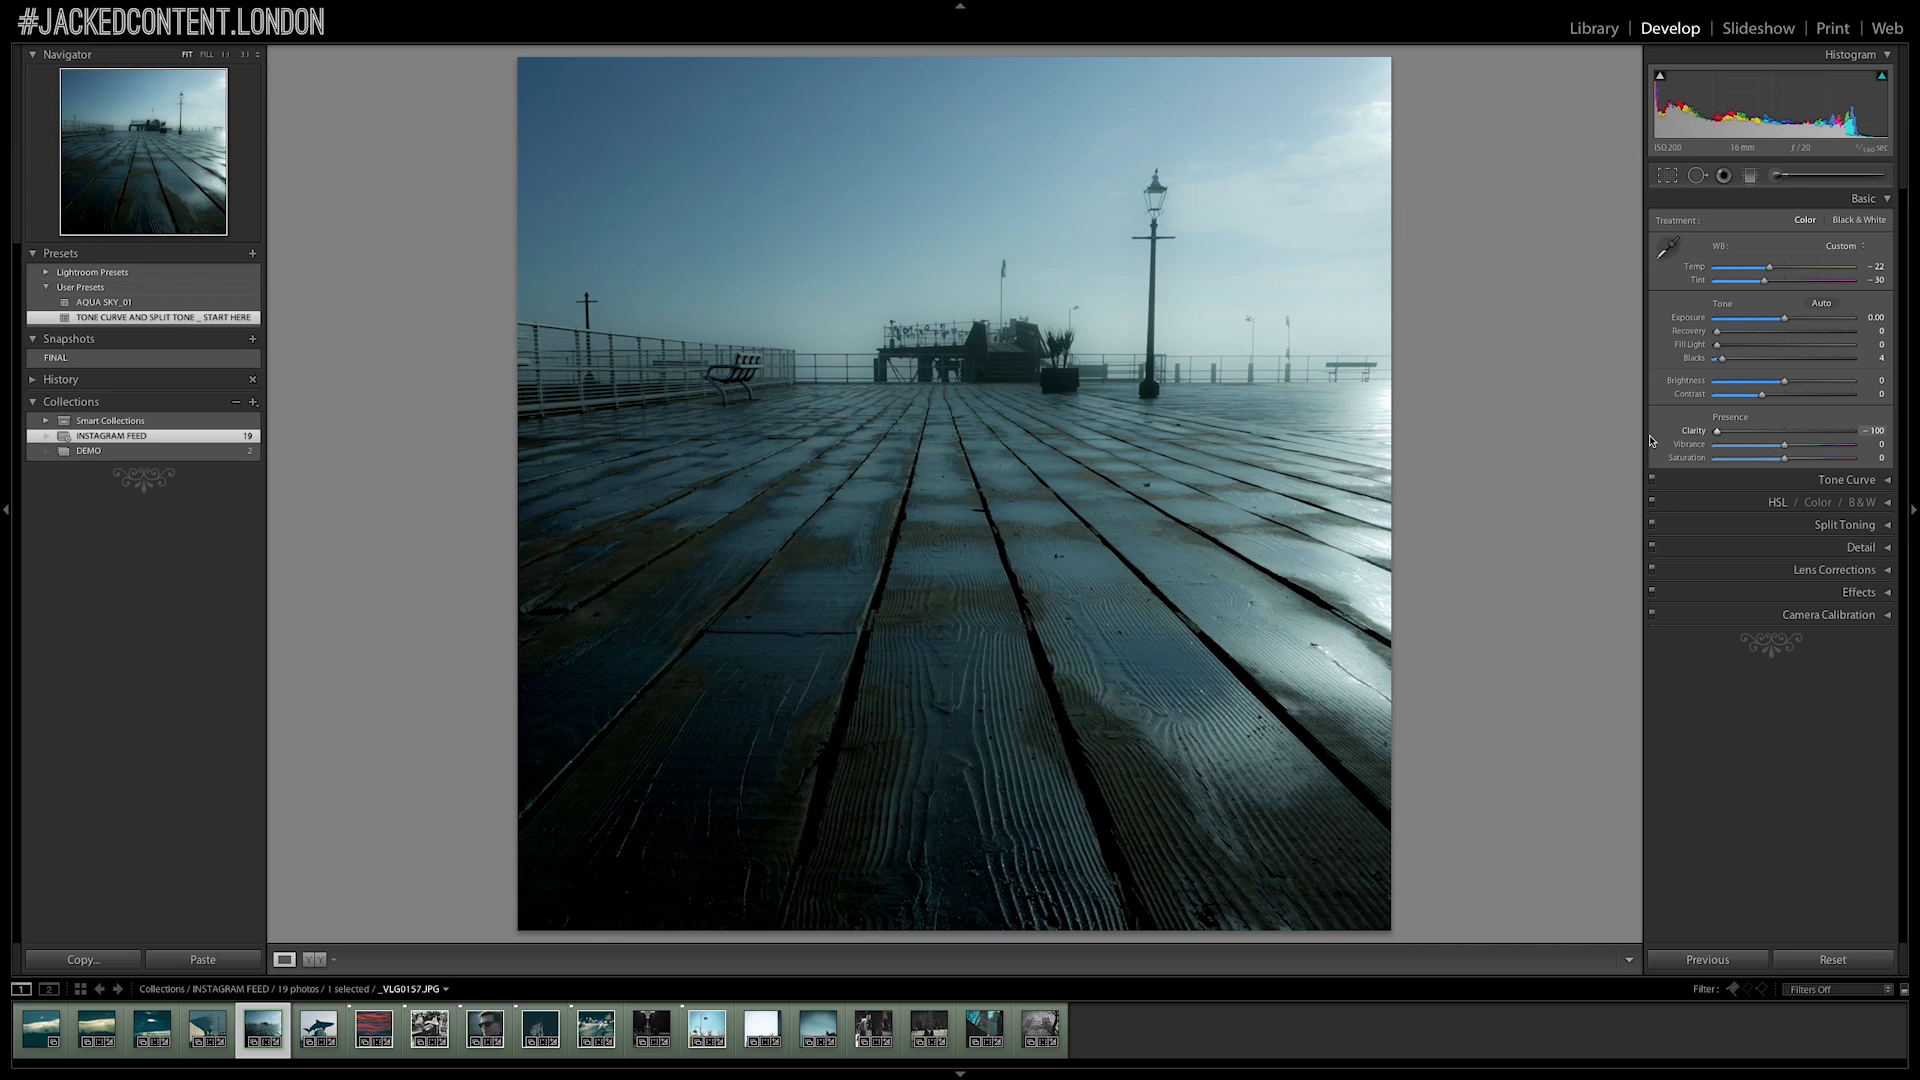
left_click_drag(1717, 431, 1799, 437)
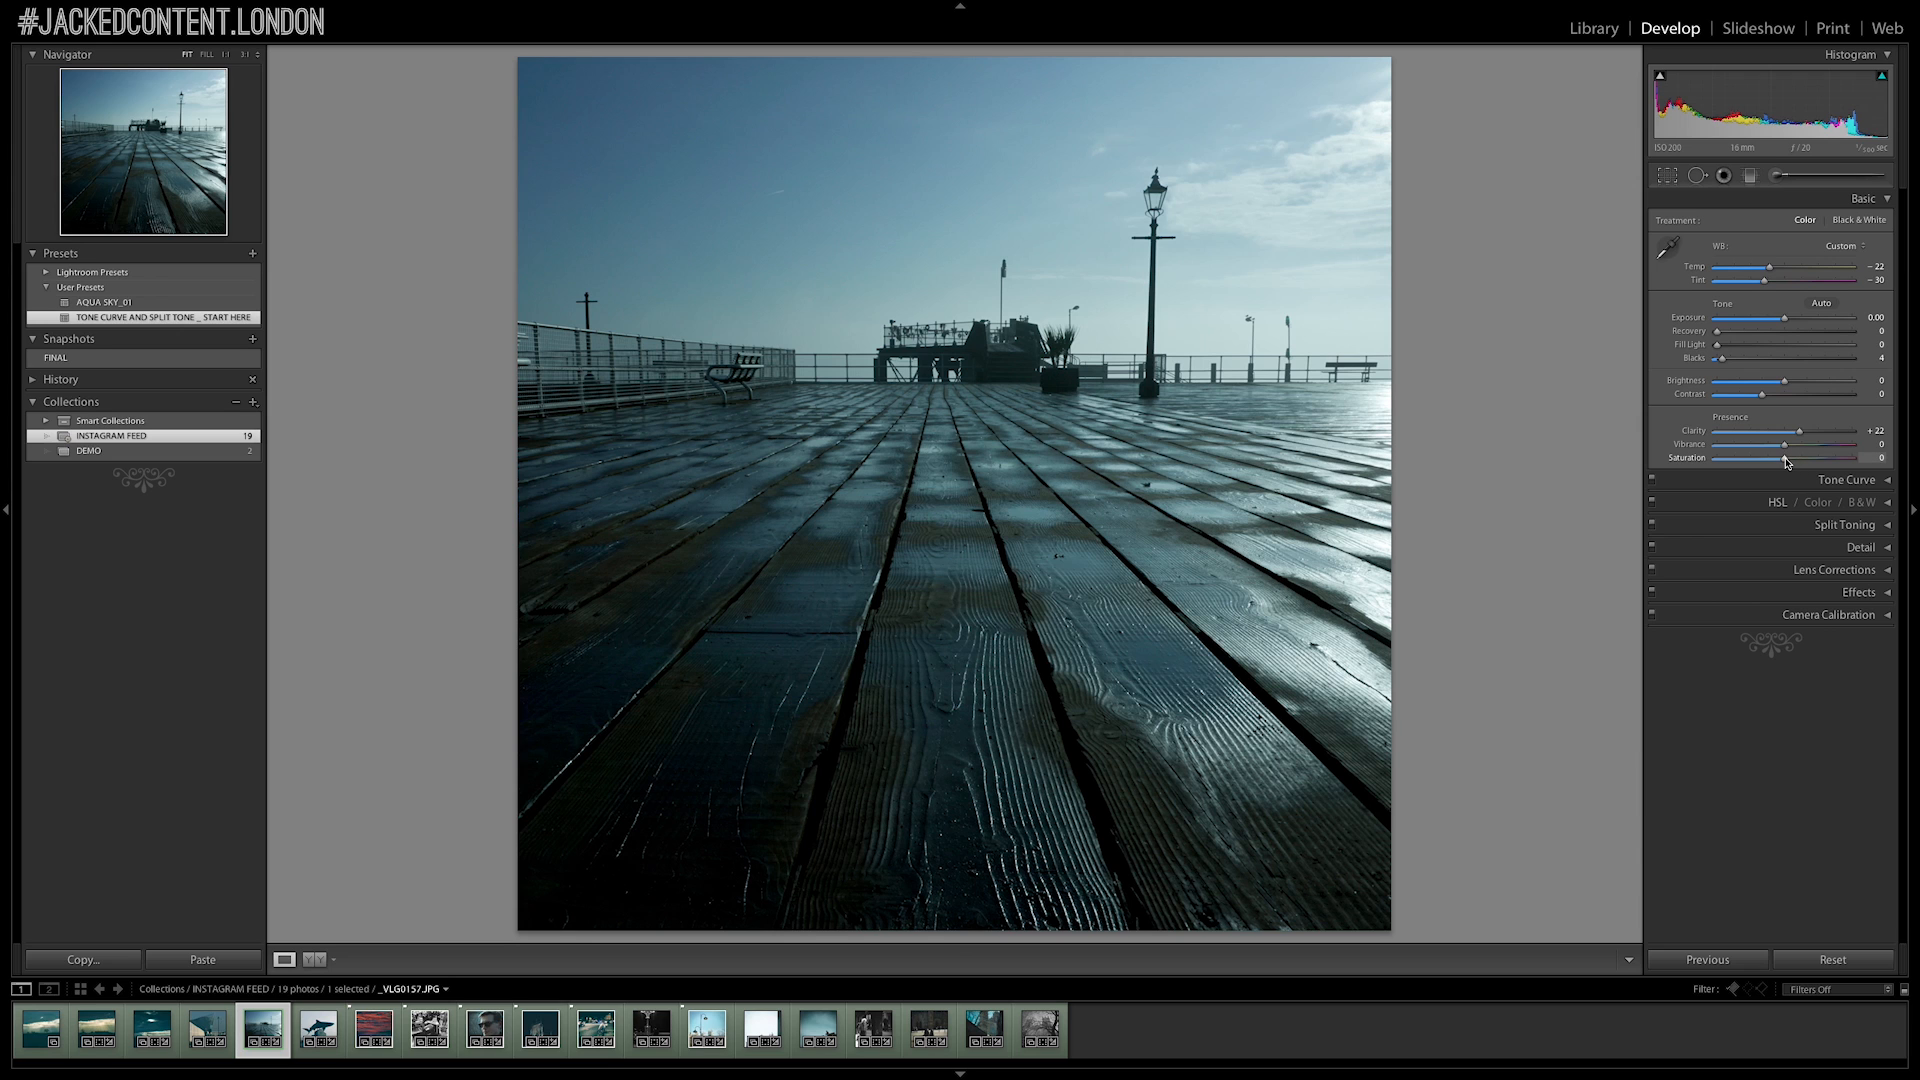
mouse_move(1786, 450)
left_mouse_down()
mouse_move(1757, 451)
mouse_move(1812, 451)
mouse_move(1779, 461)
left_mouse_up()
left_click(1887, 201)
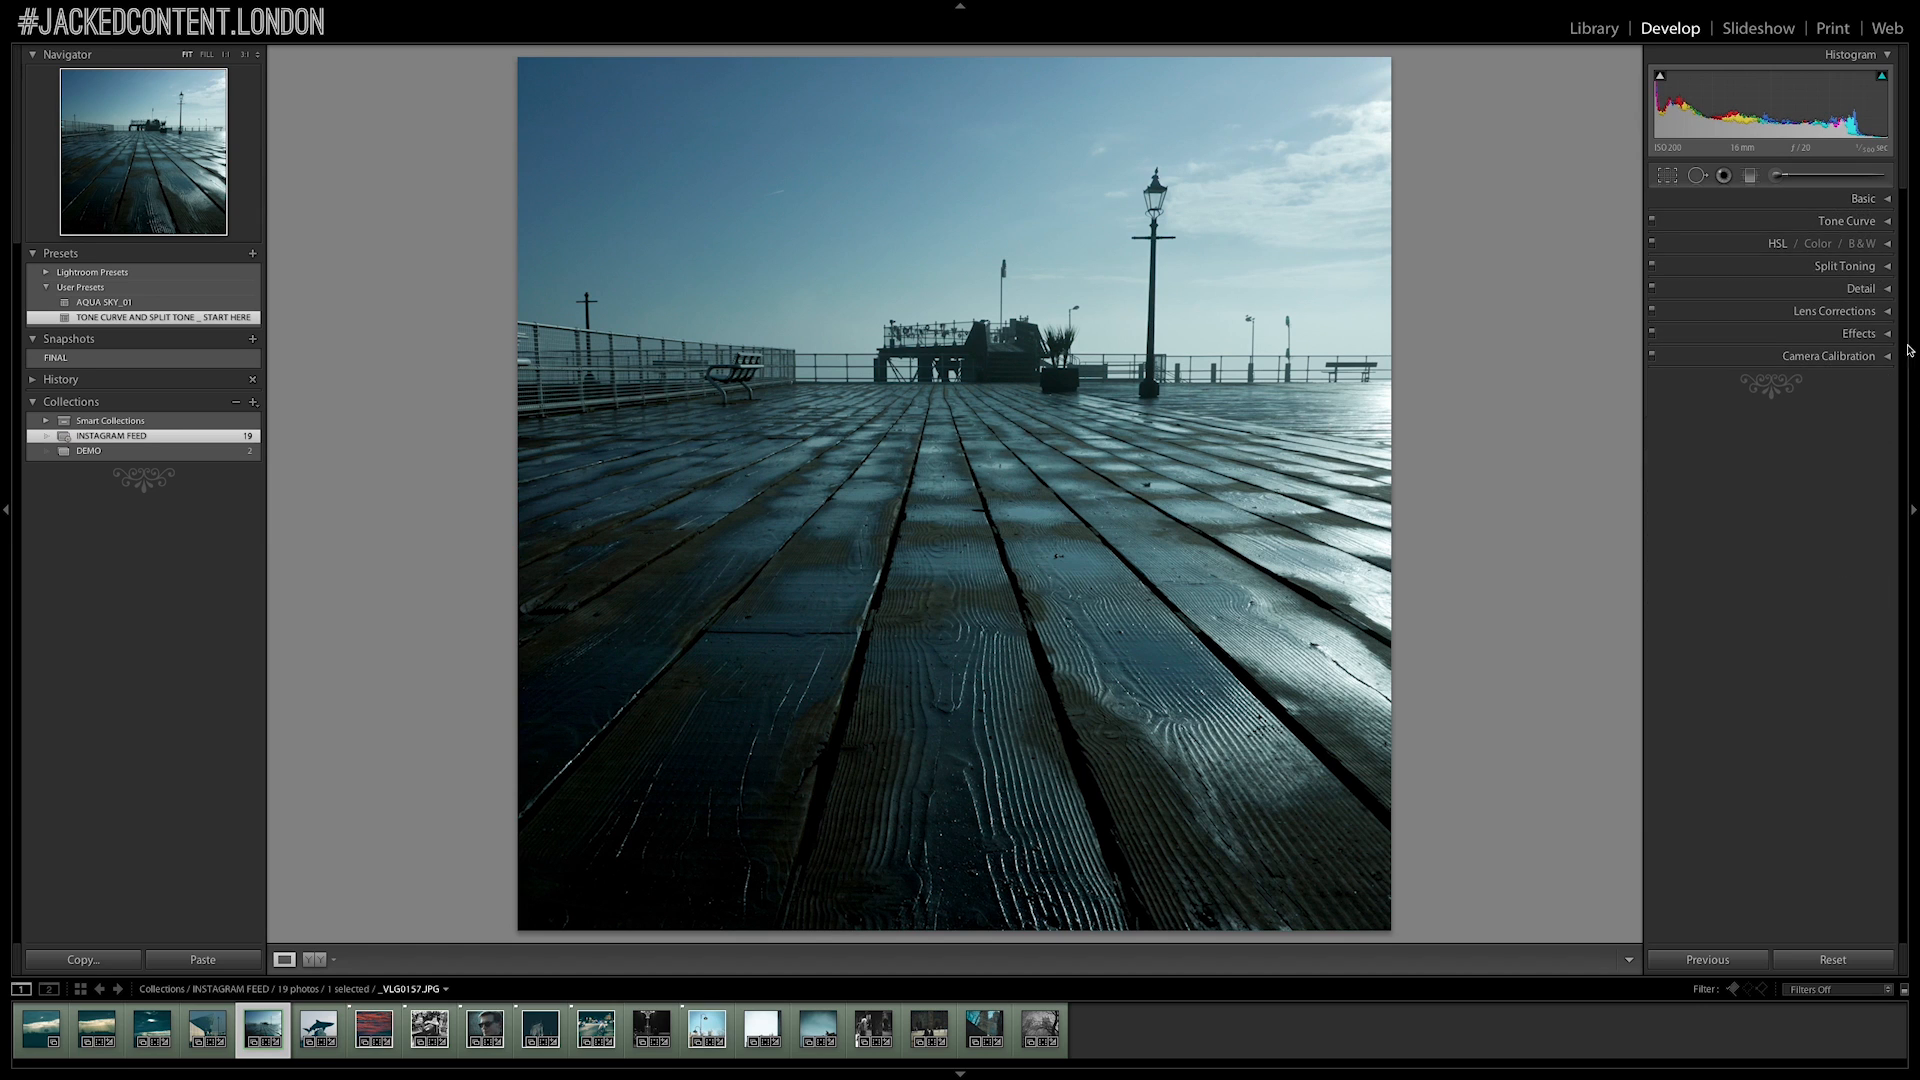
Add midtone, shadow and highlight points to the tone curve and raise its black point to fade the darkest tones
left_click(1886, 222)
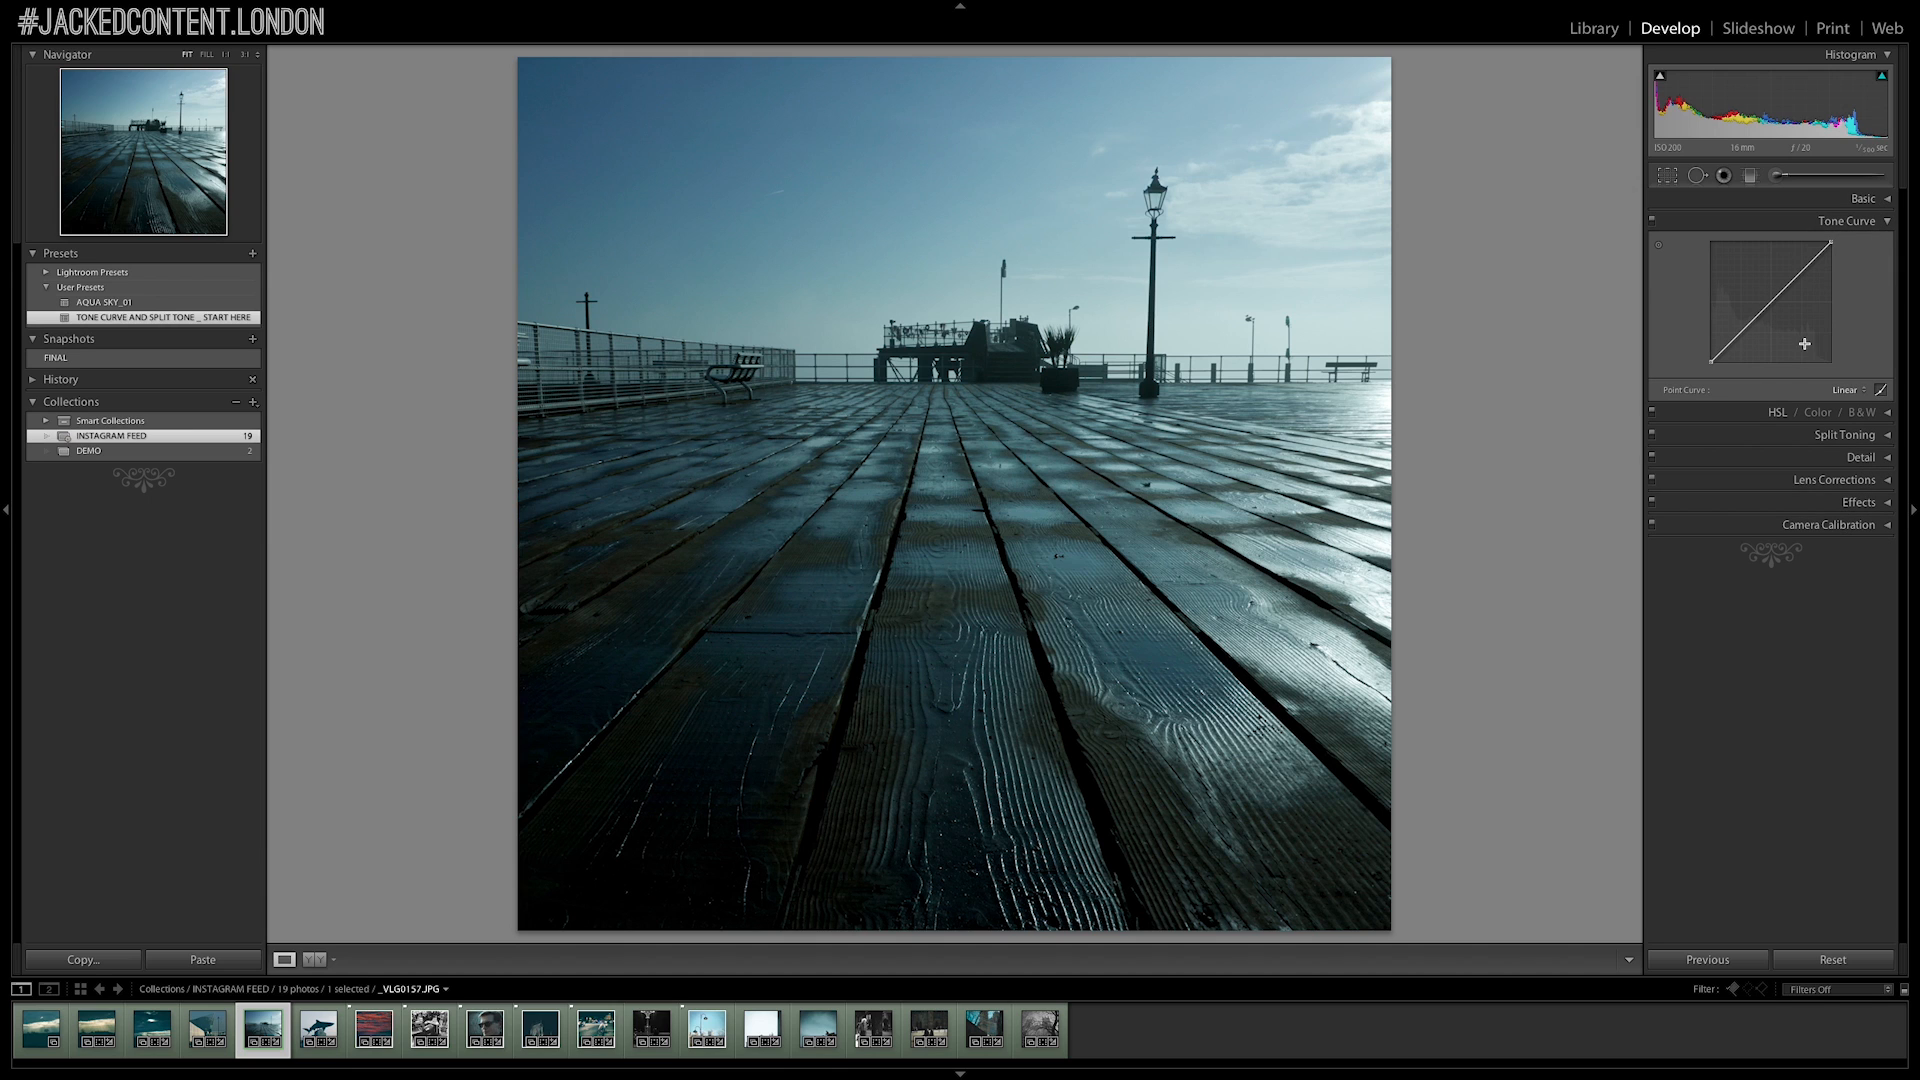
left_click(1771, 301)
left_click(1744, 328)
left_click(1803, 272)
left_click_drag(1709, 362, 1744, 330)
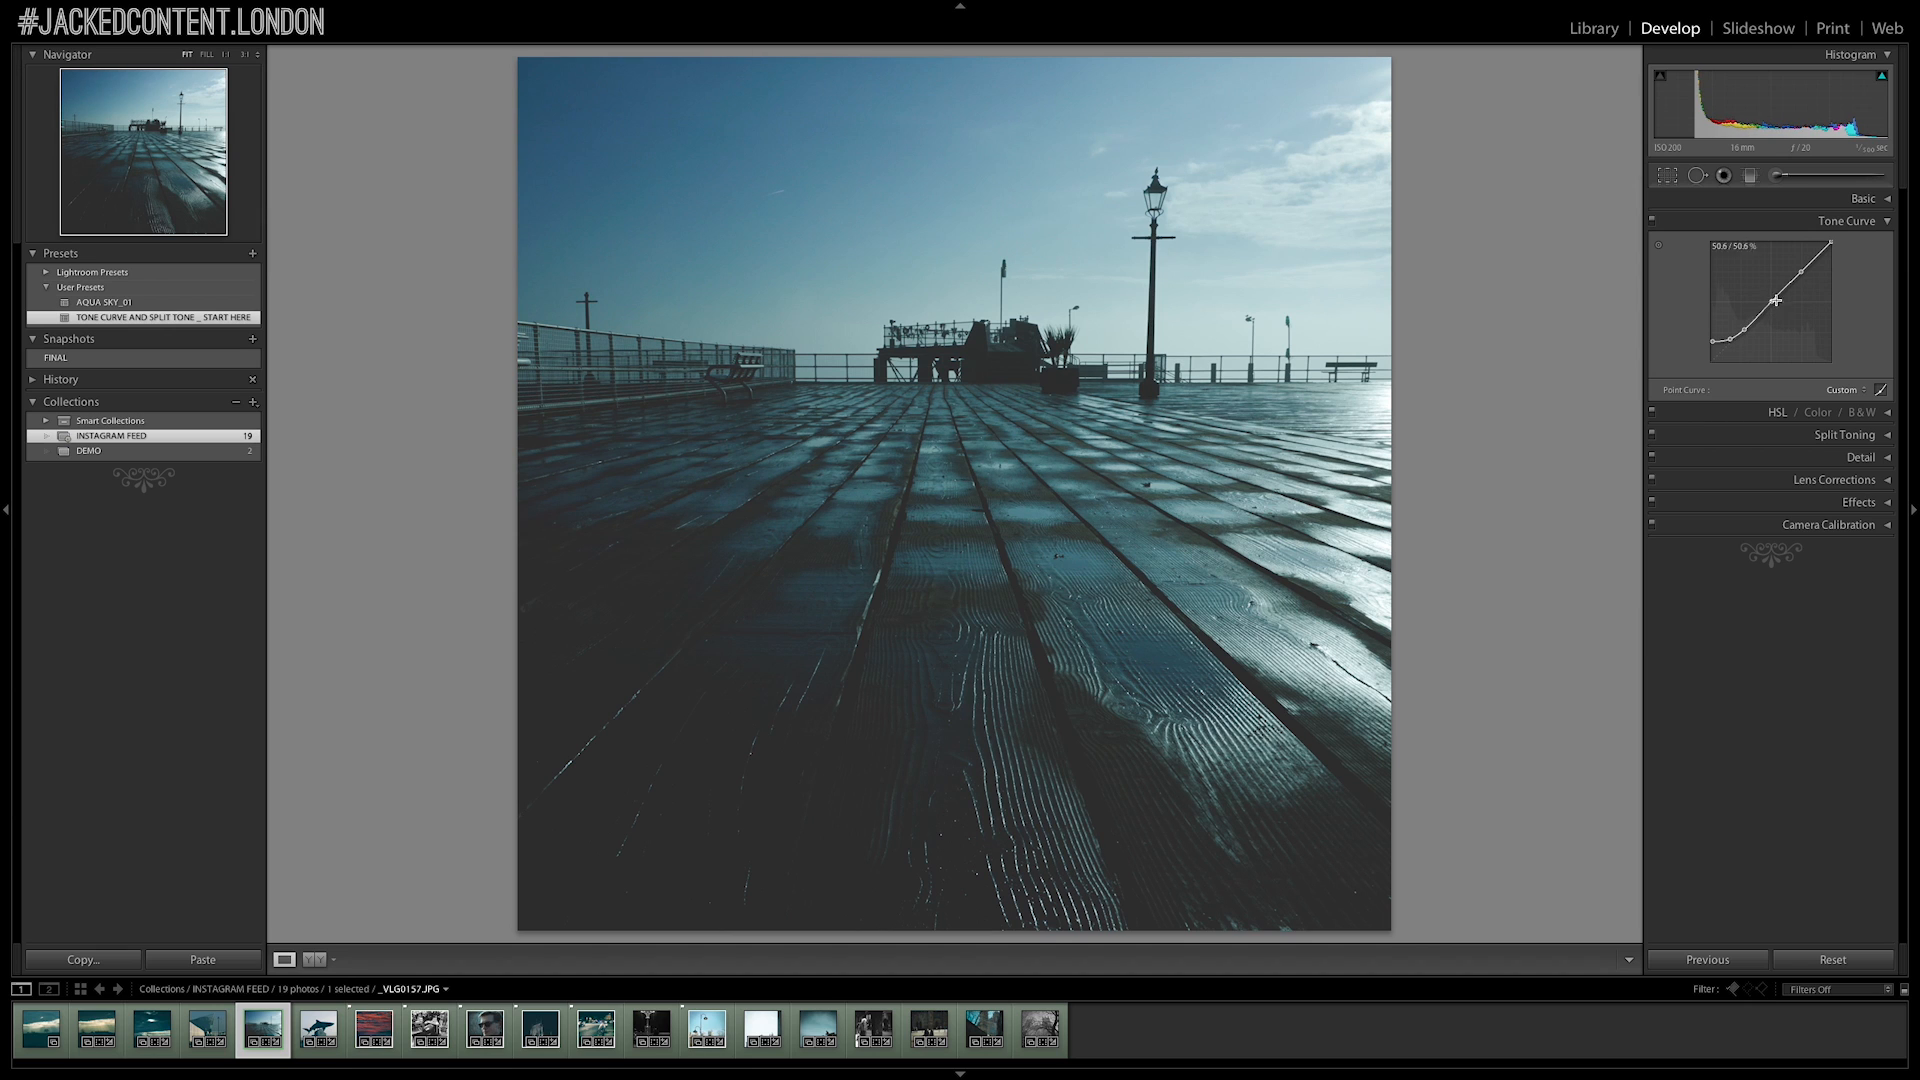
Fine-tune the tone curve by raising the highlight and midtone points slightly and lowering the black point a little
left_click_drag(1800, 271, 1800, 268)
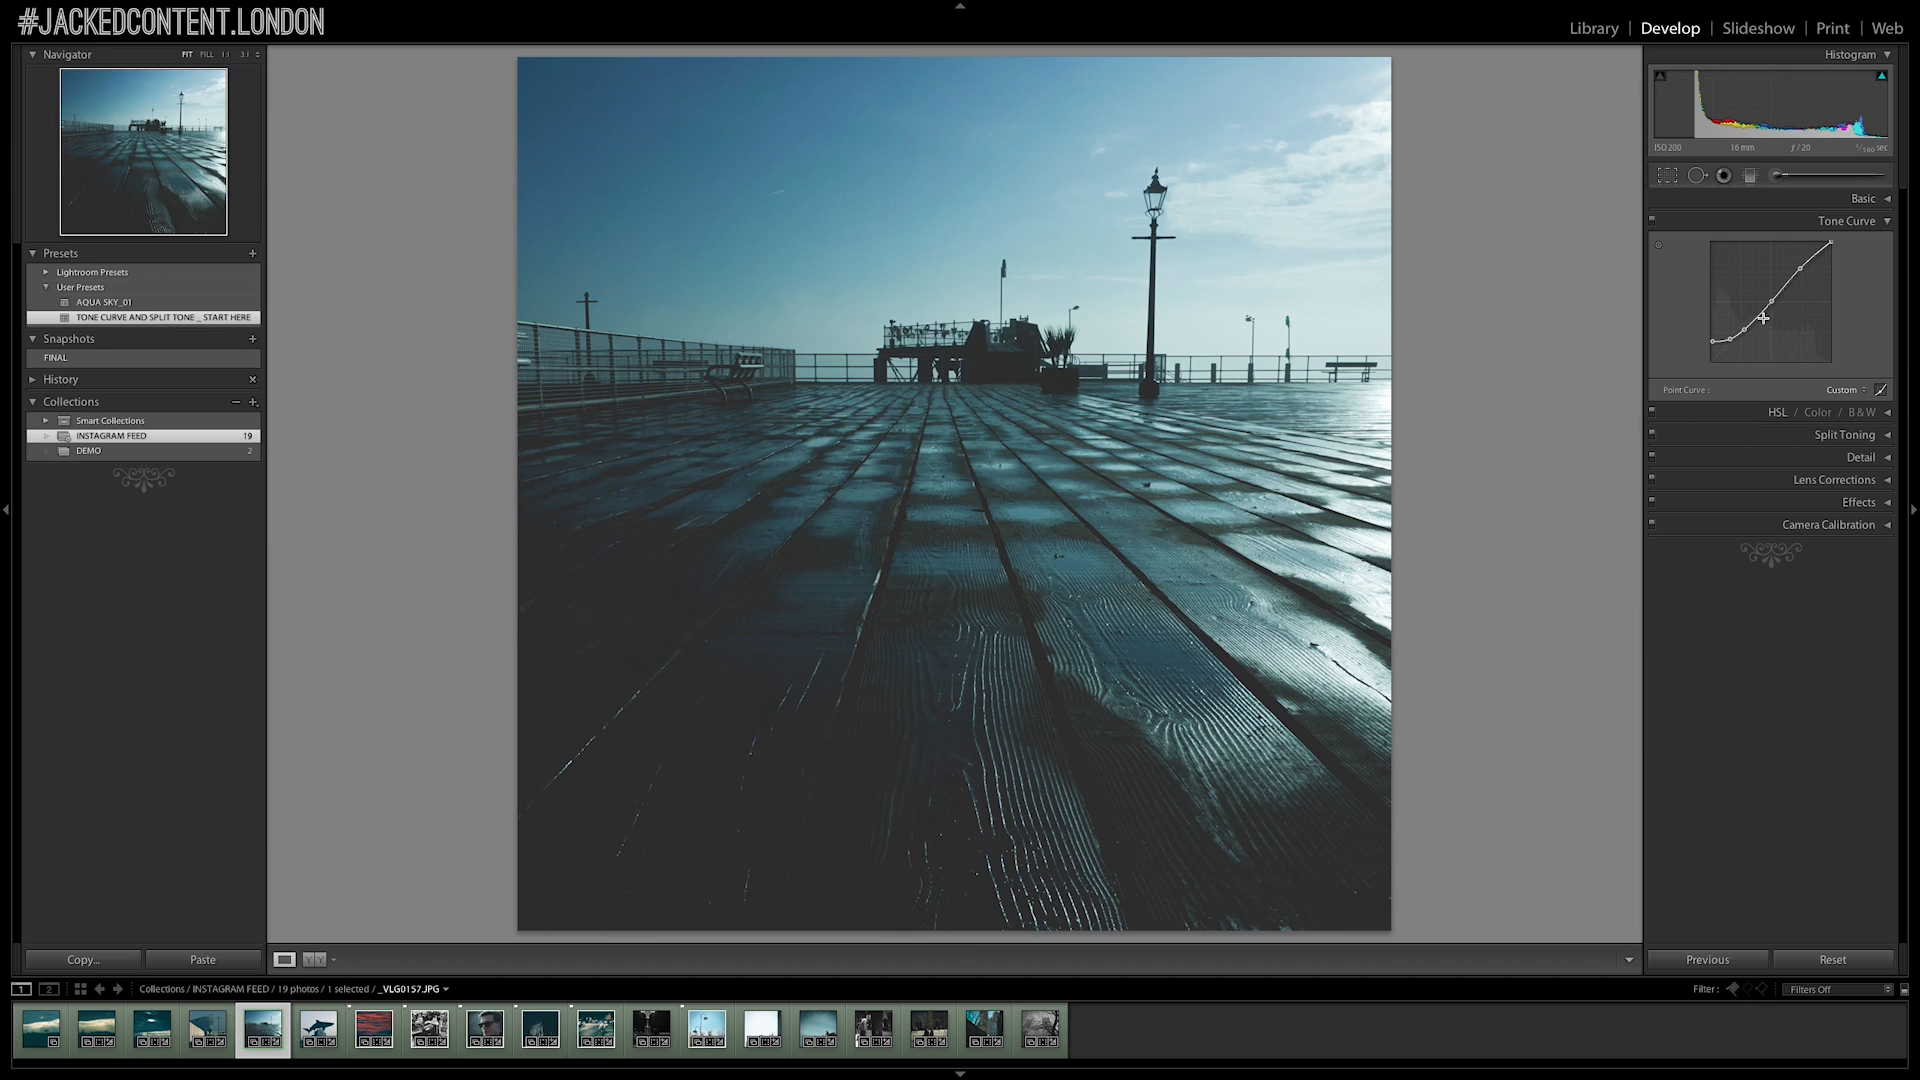
left_click_drag(1744, 330, 1770, 296)
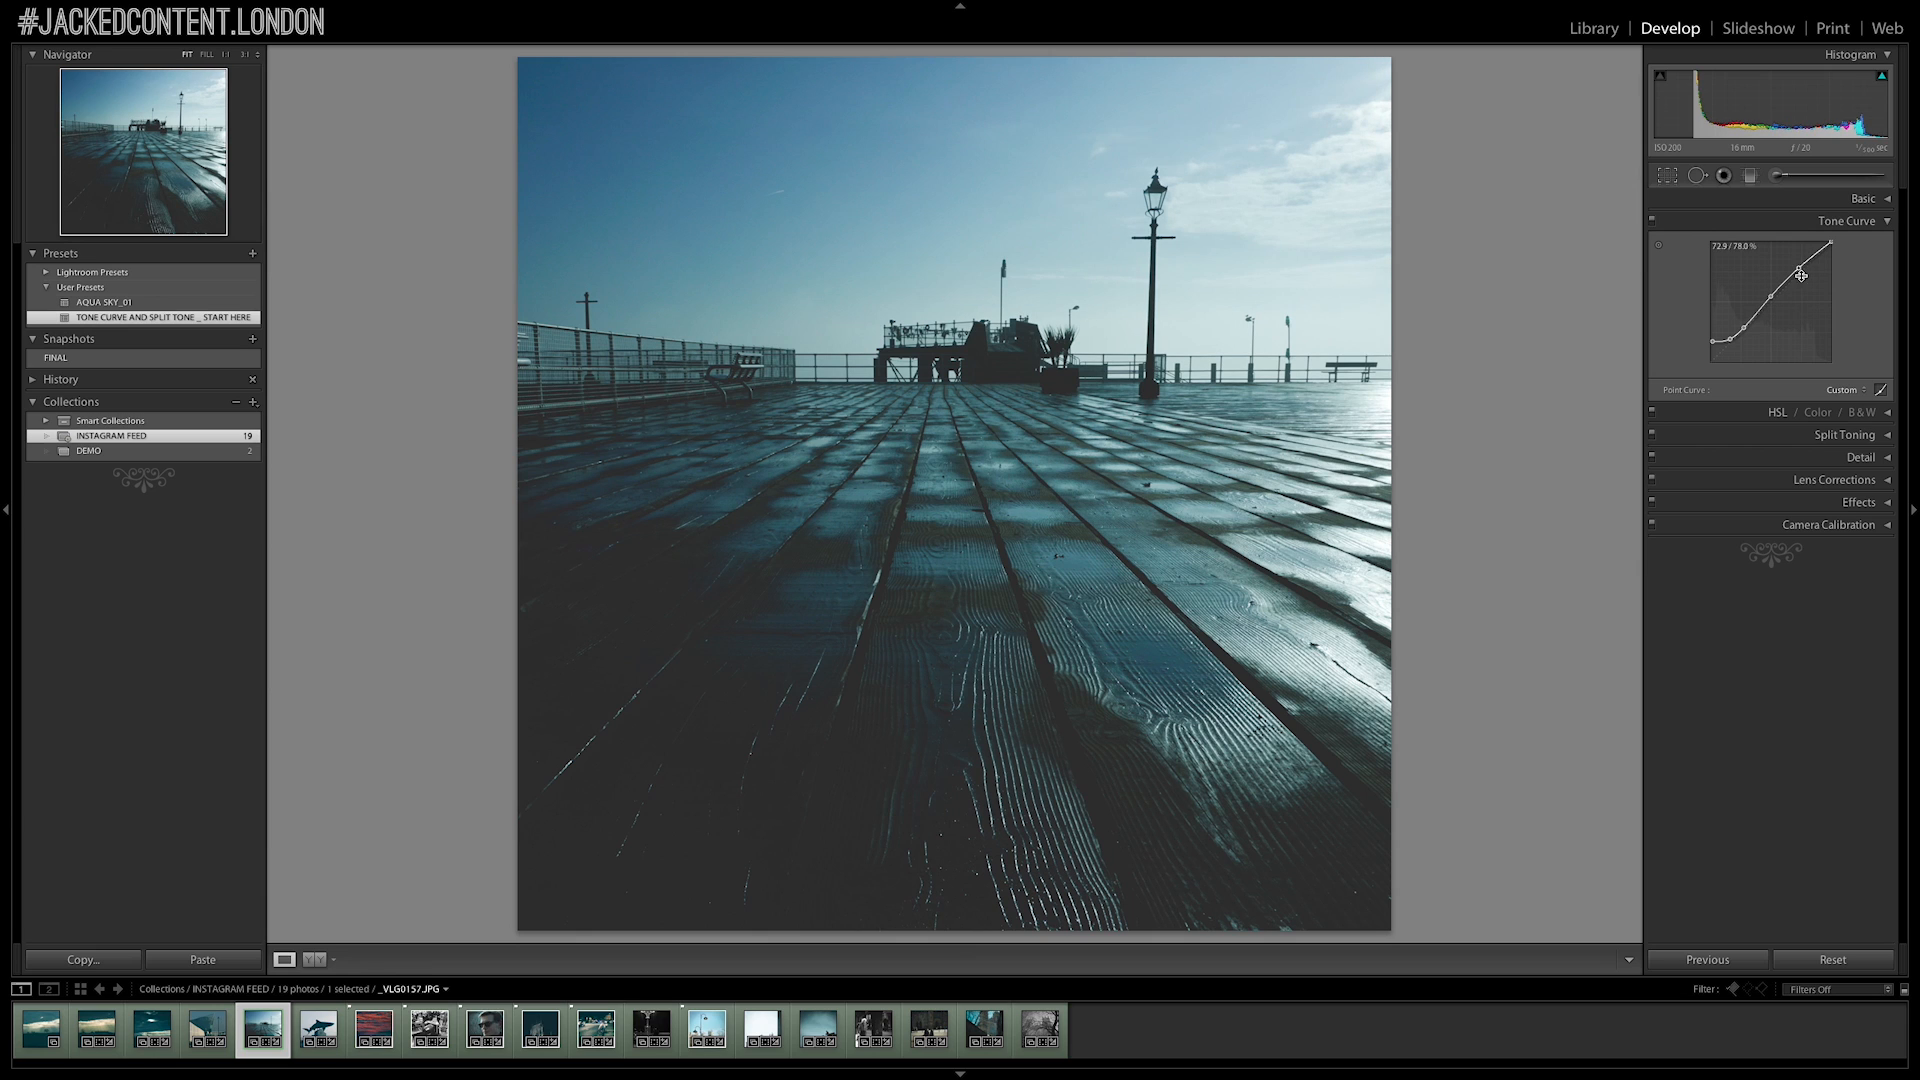
left_click_drag(1711, 343, 1731, 343)
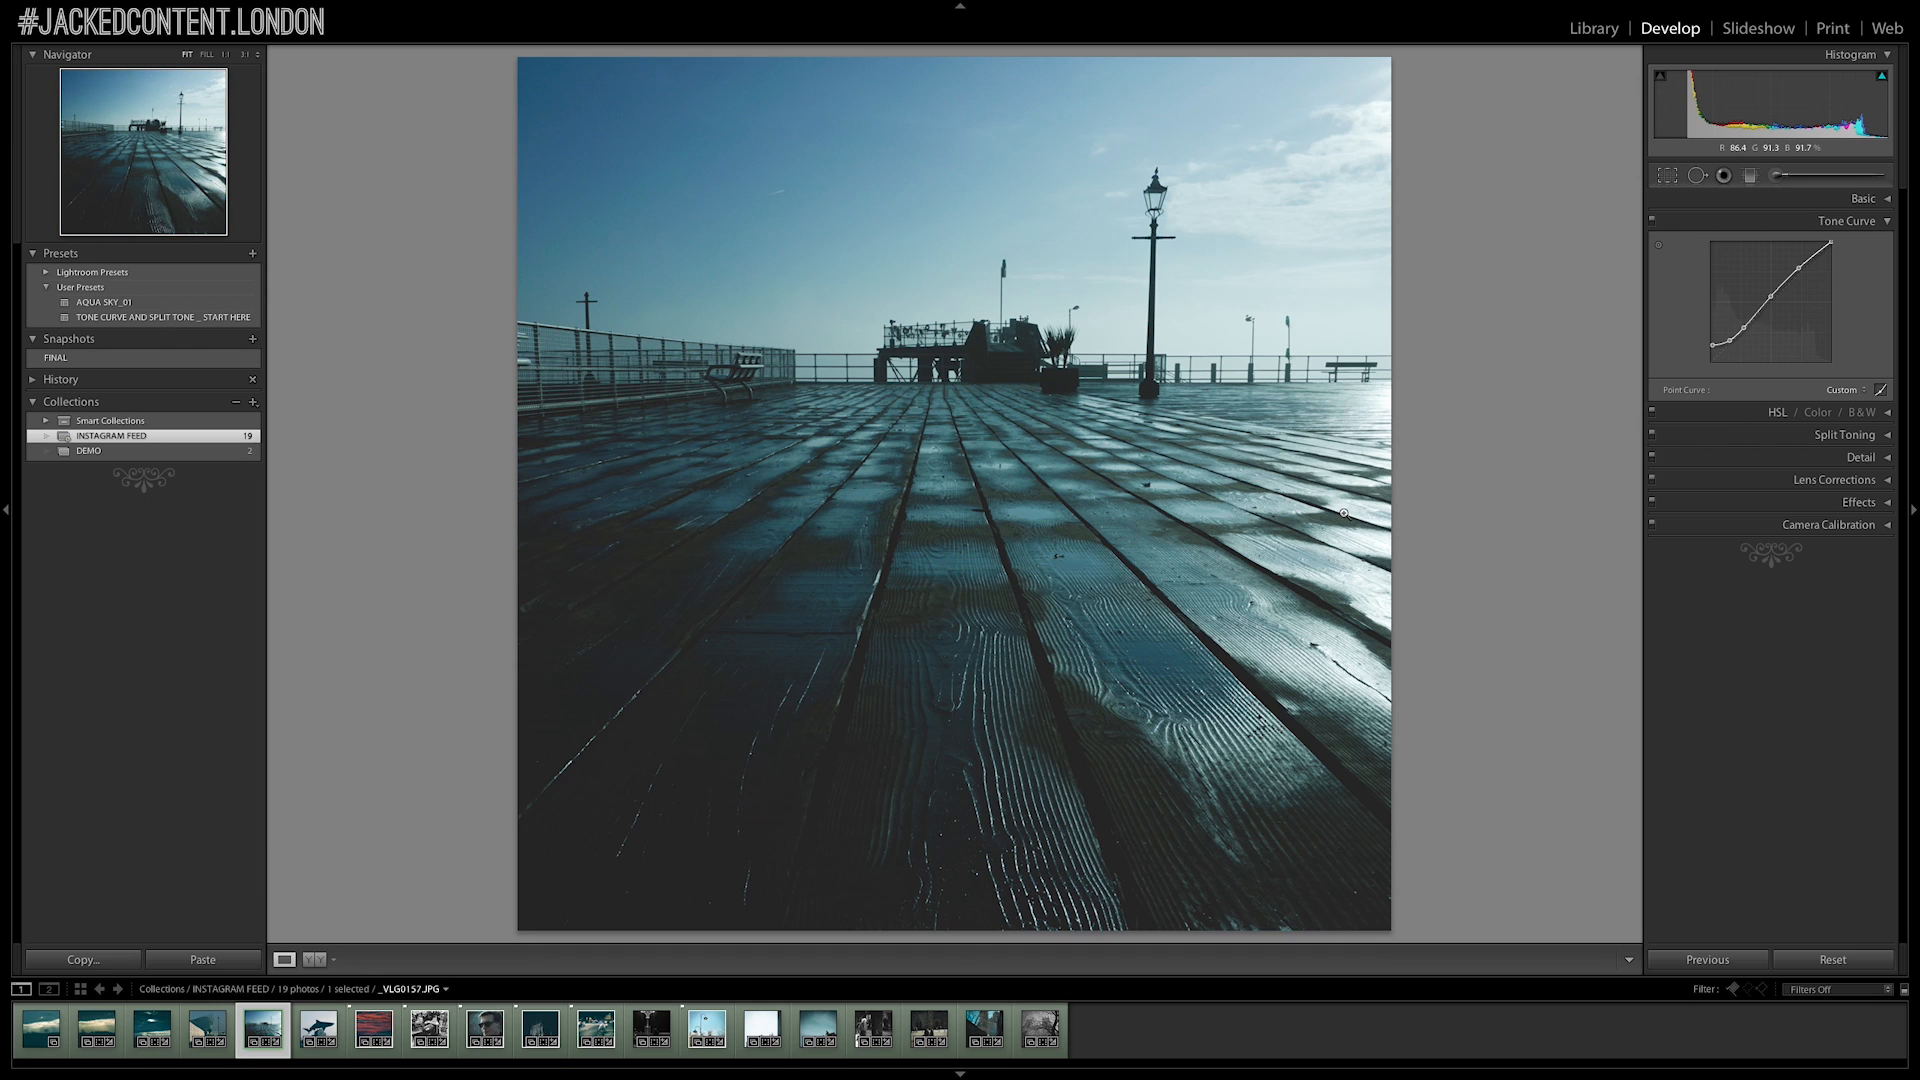
left_click(1887, 221)
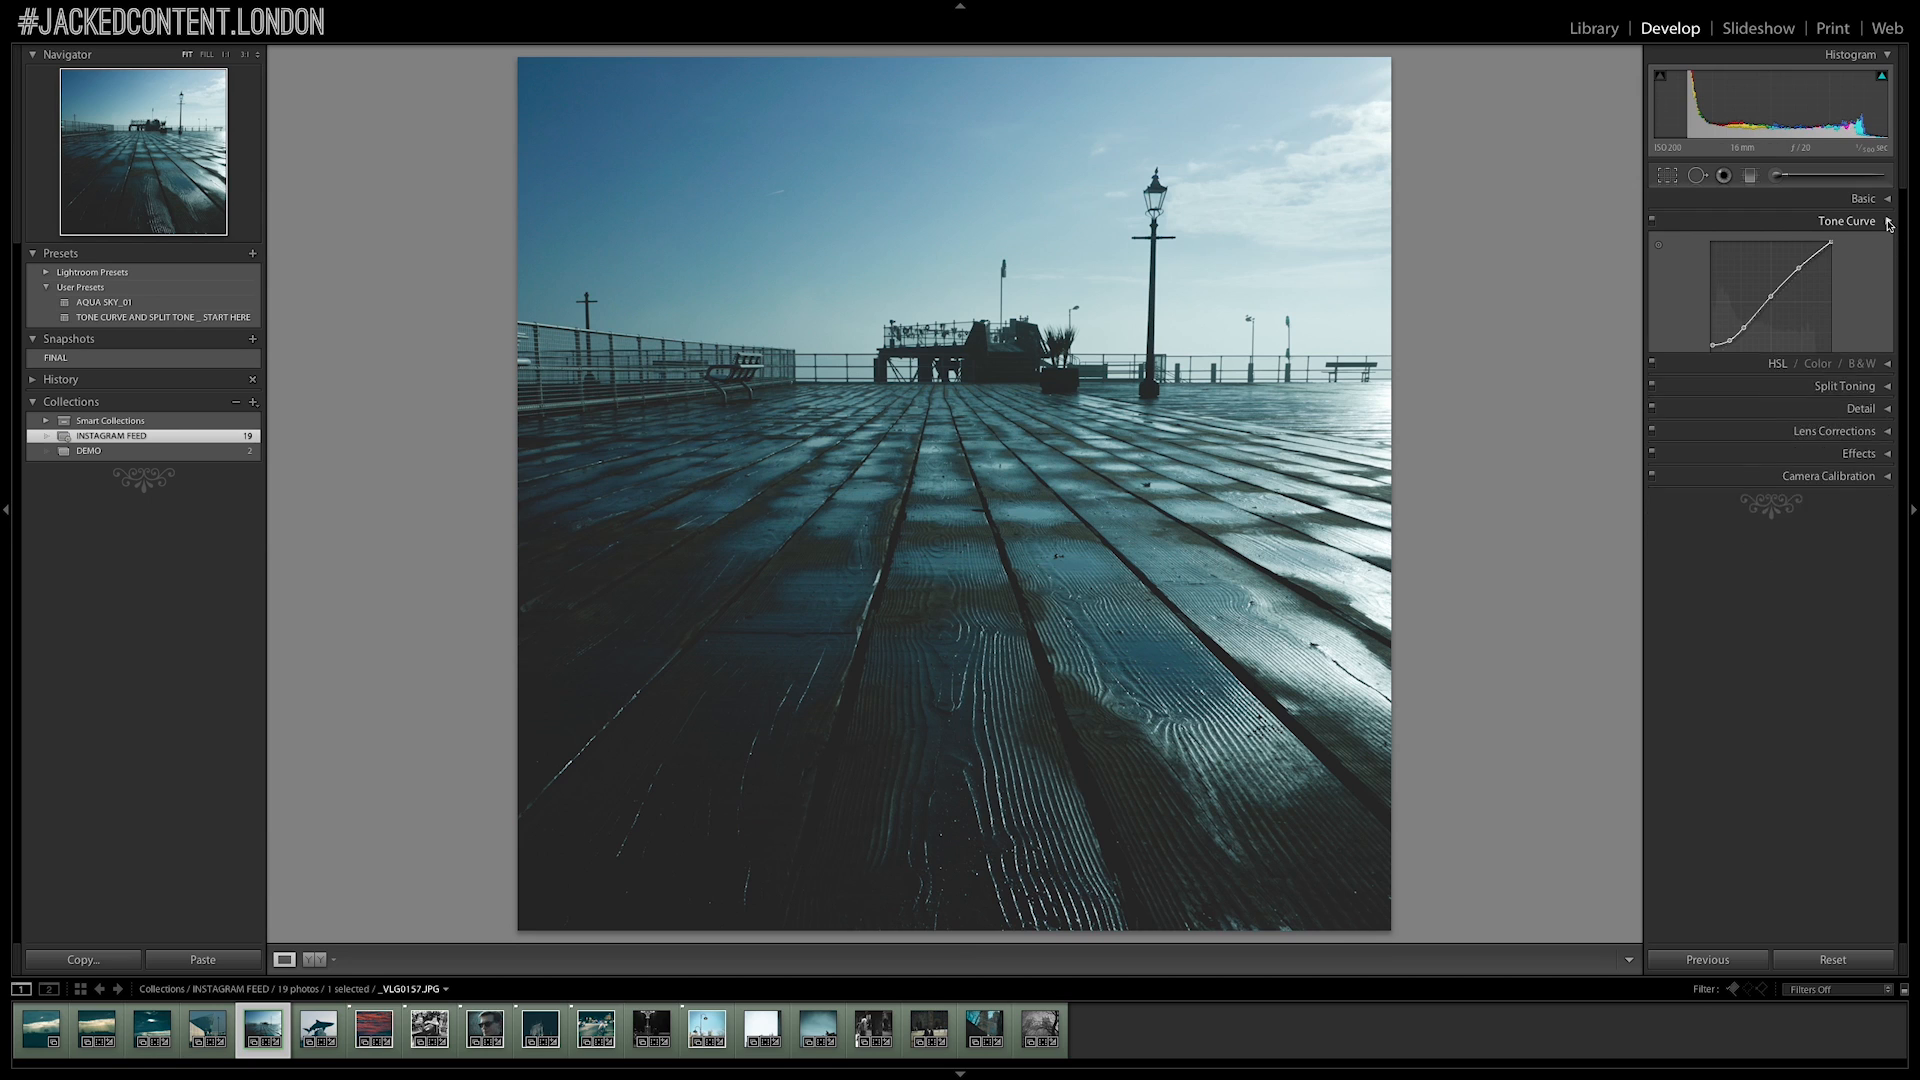
Set the Blue hue to -31 in the HSL adjustments and try shifting the warm hues
left_click(1778, 244)
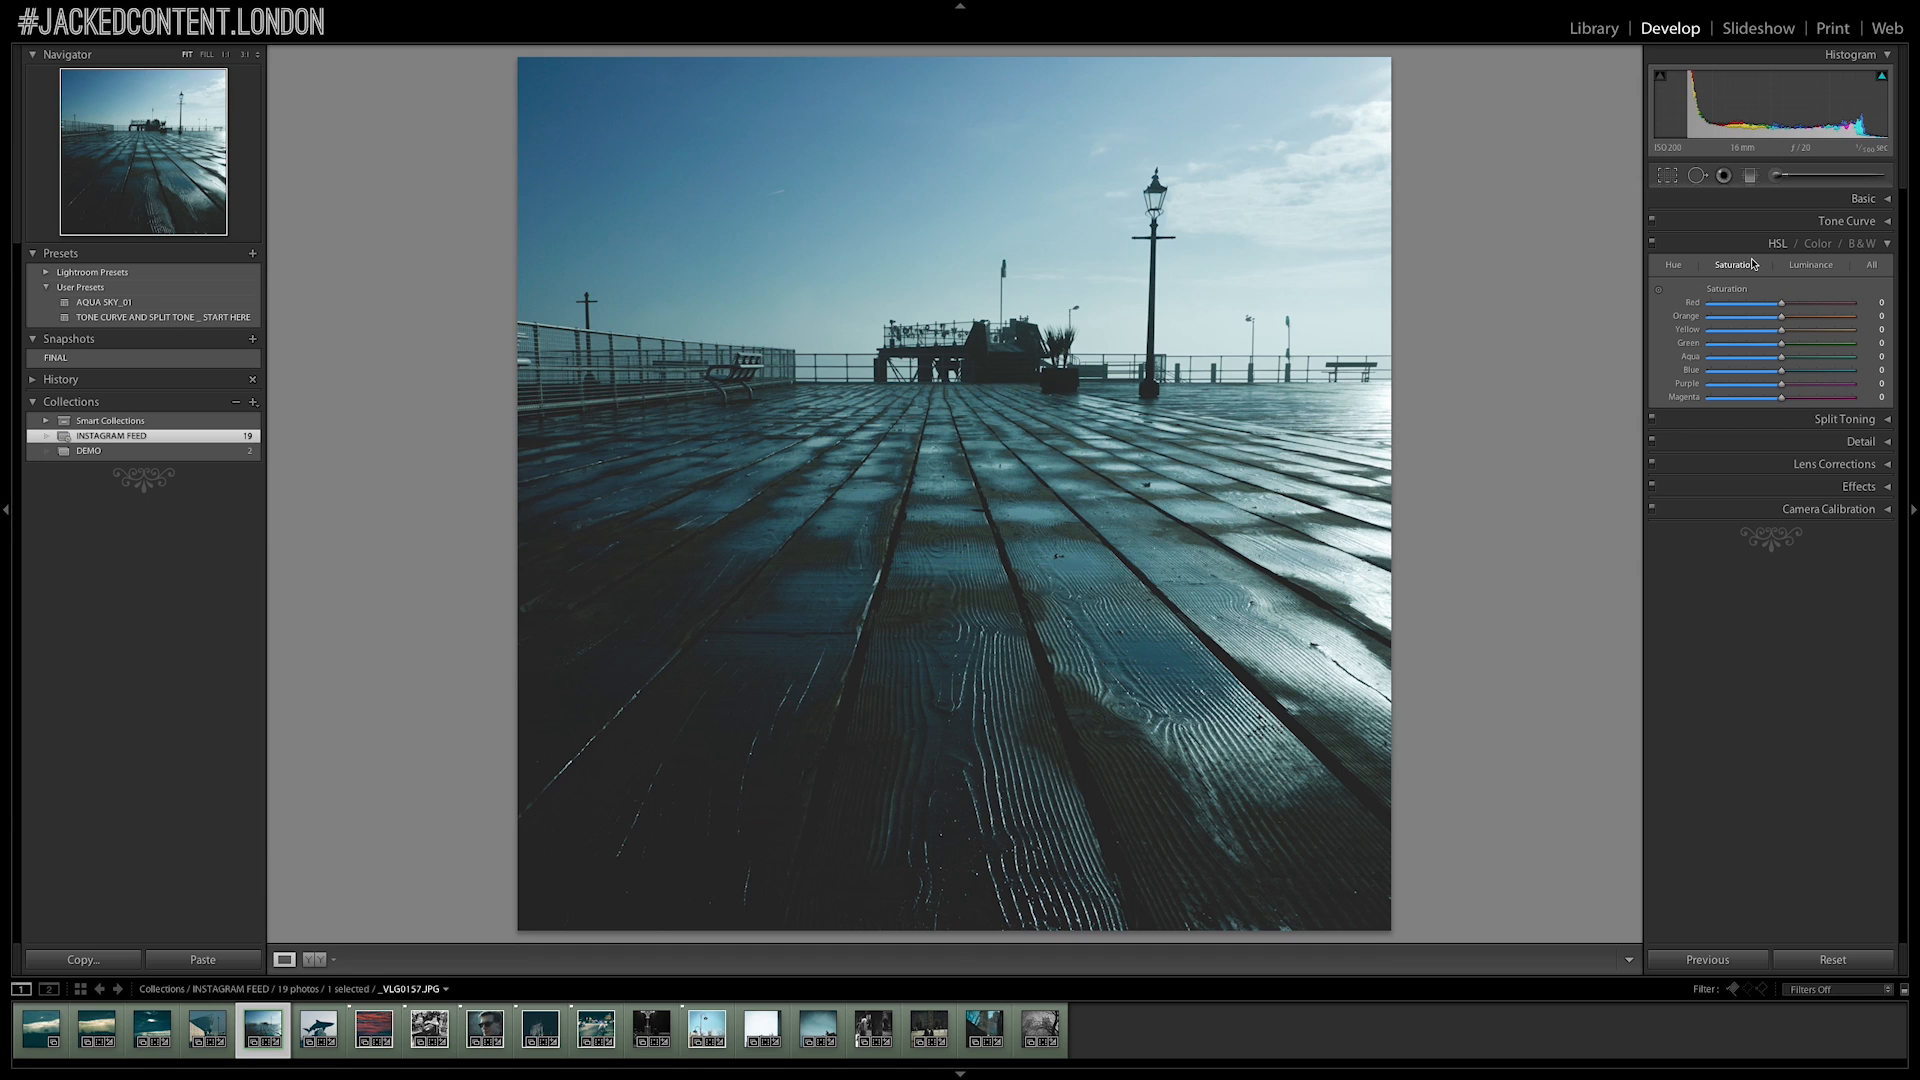
left_click(1675, 266)
mouse_move(1782, 377)
left_mouse_down()
mouse_move(1735, 377)
mouse_move(1775, 377)
left_mouse_up()
left_click_drag(1775, 372, 1760, 376)
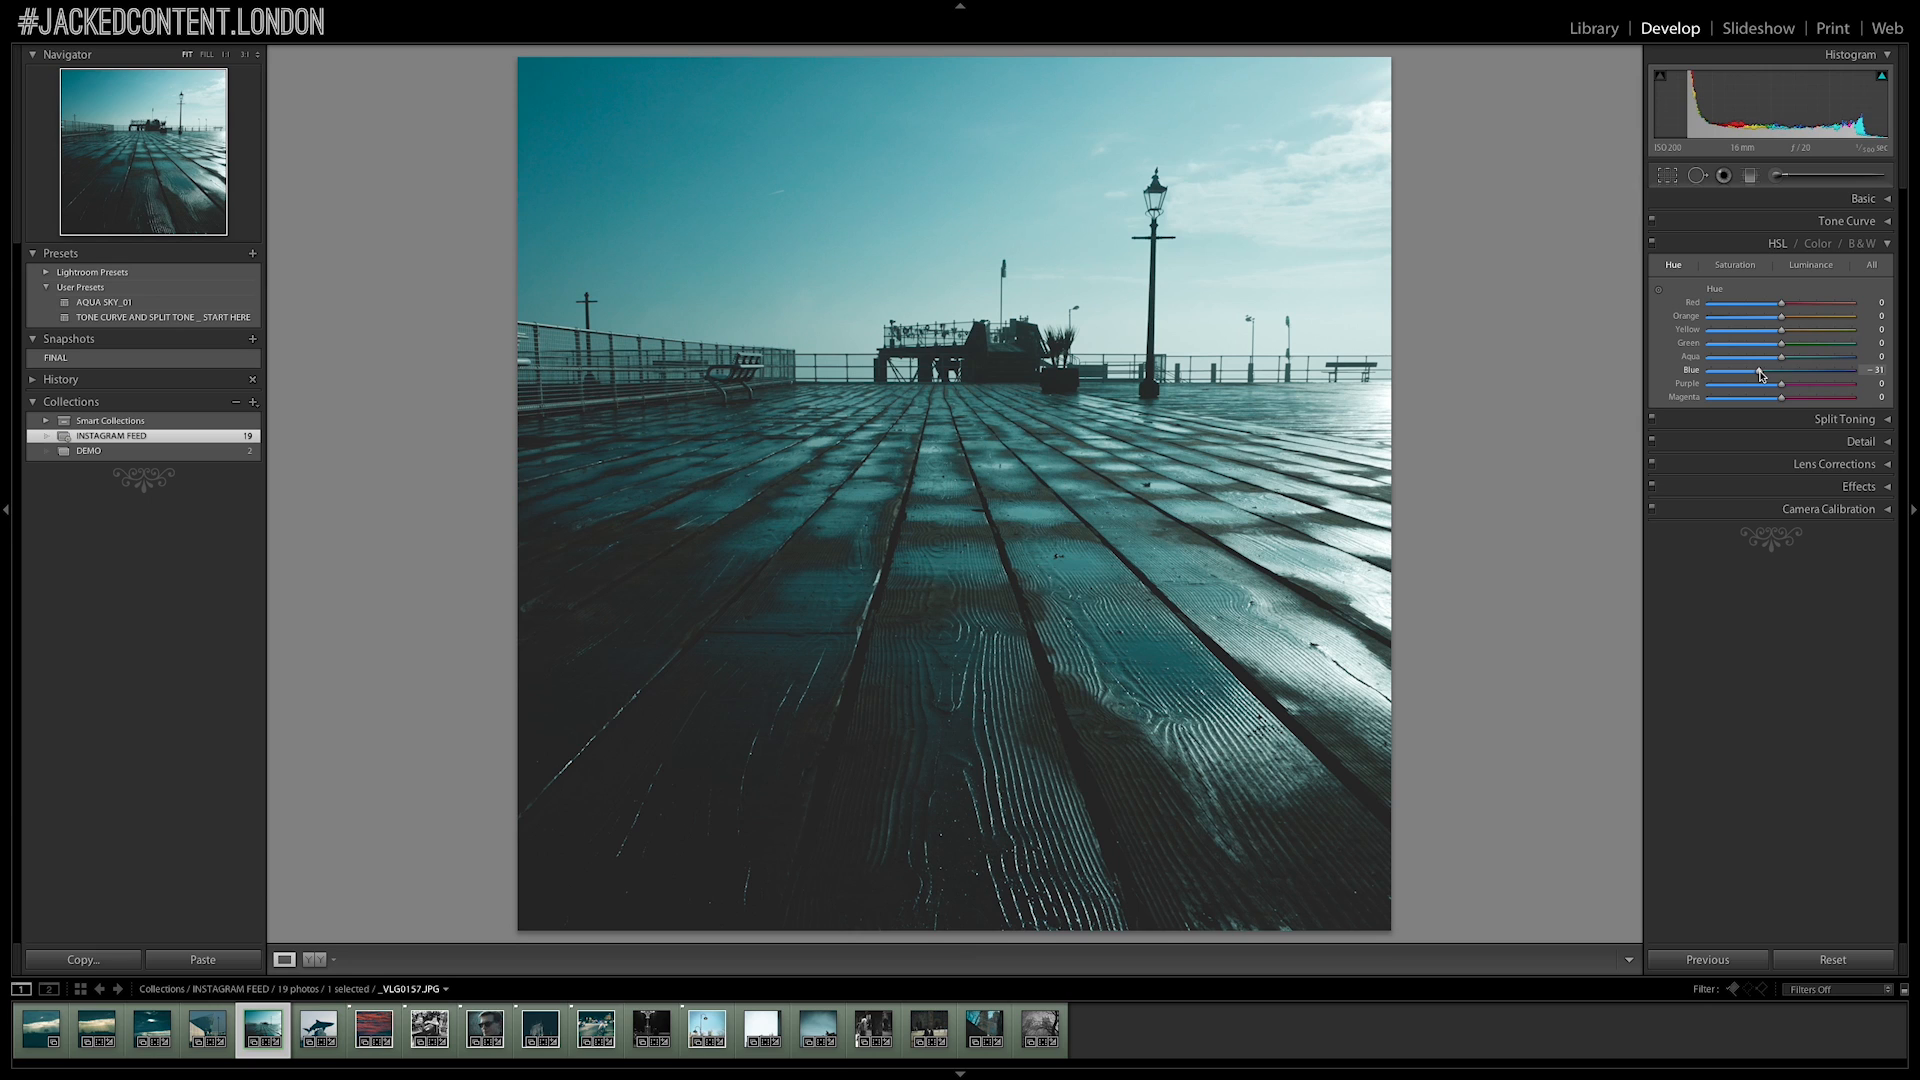
mouse_move(1781, 303)
left_mouse_down()
mouse_move(1818, 308)
mouse_move(1801, 320)
left_mouse_up()
Raise the HSL saturation of Aqua to +26, Blue to +13 and Orange to about +57
left_click(1735, 264)
left_click_drag(1784, 376, 1824, 322)
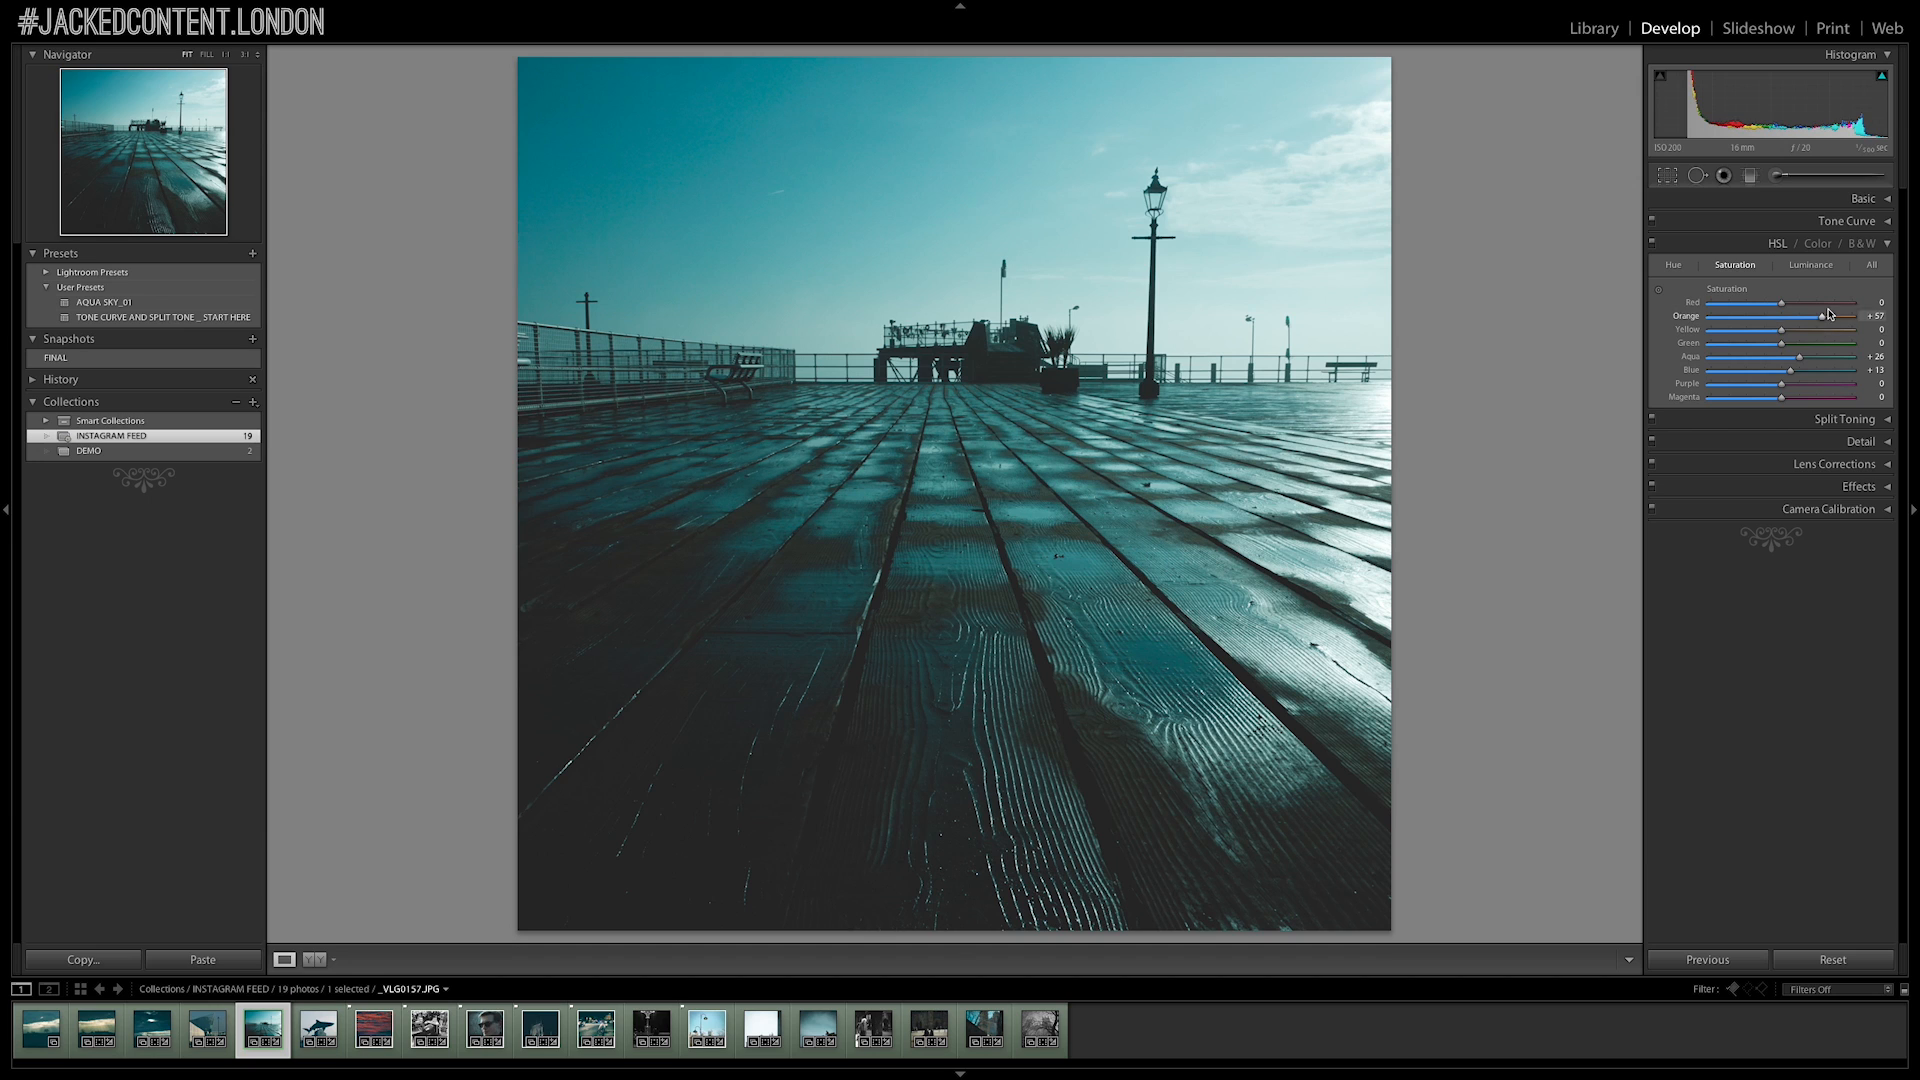
left_click(1888, 246)
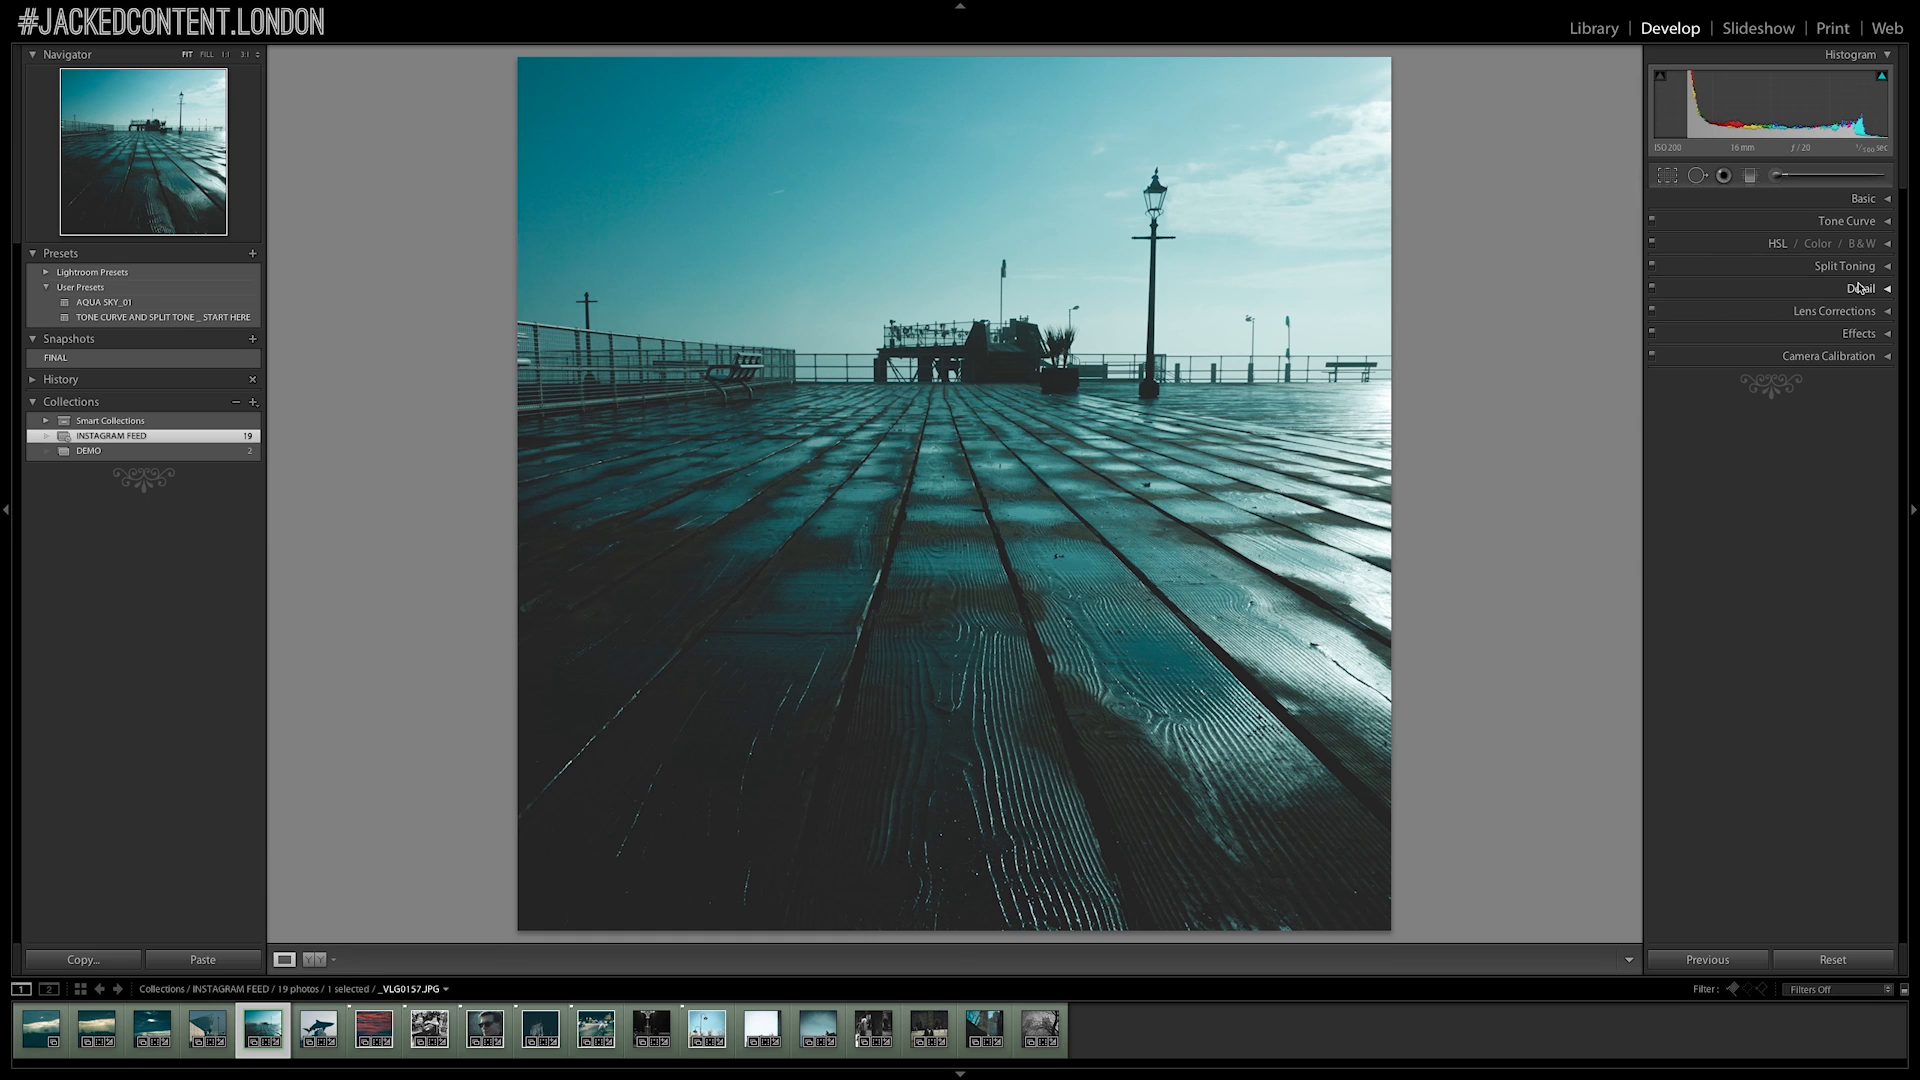
Split tone the photo with blue shadows at hue 215, saturation 50, and yellow highlights at hue 52, saturation 64
left_click(1885, 266)
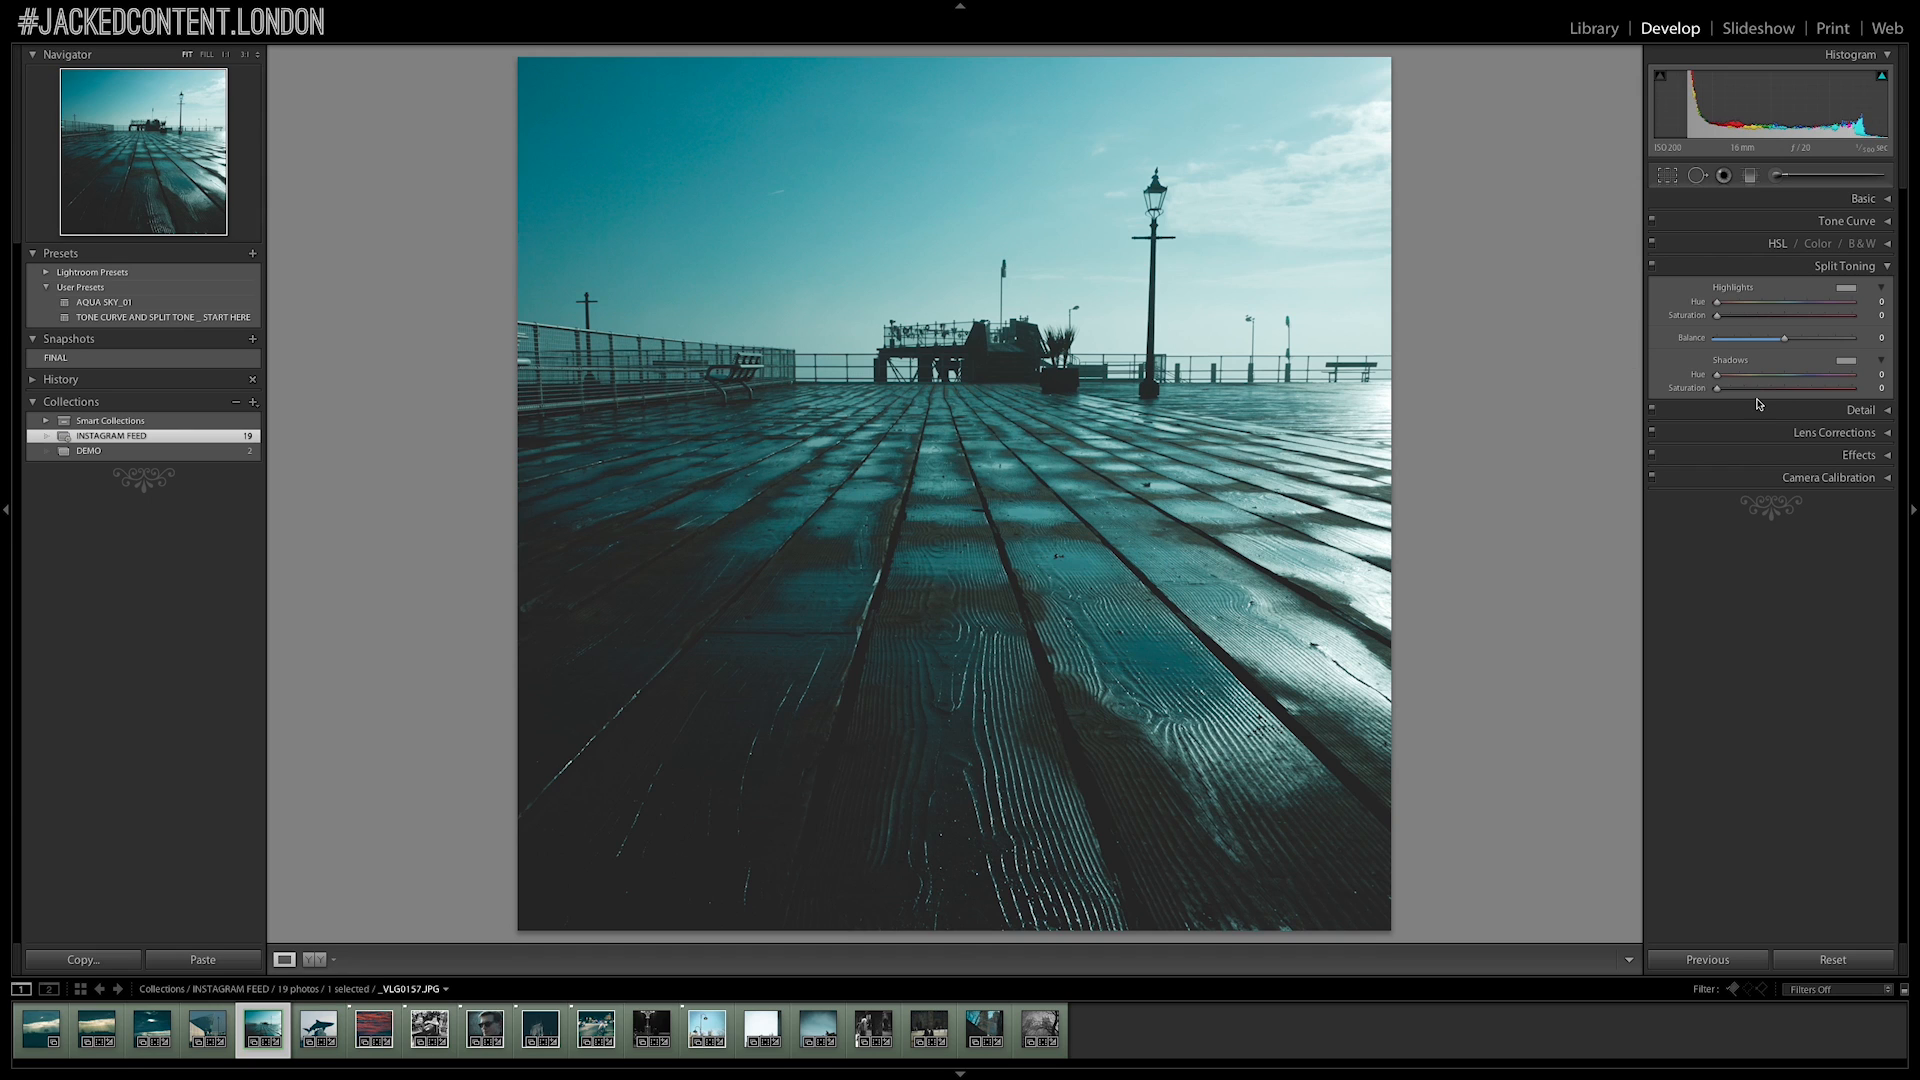
left_click(1848, 364)
left_click(1750, 341)
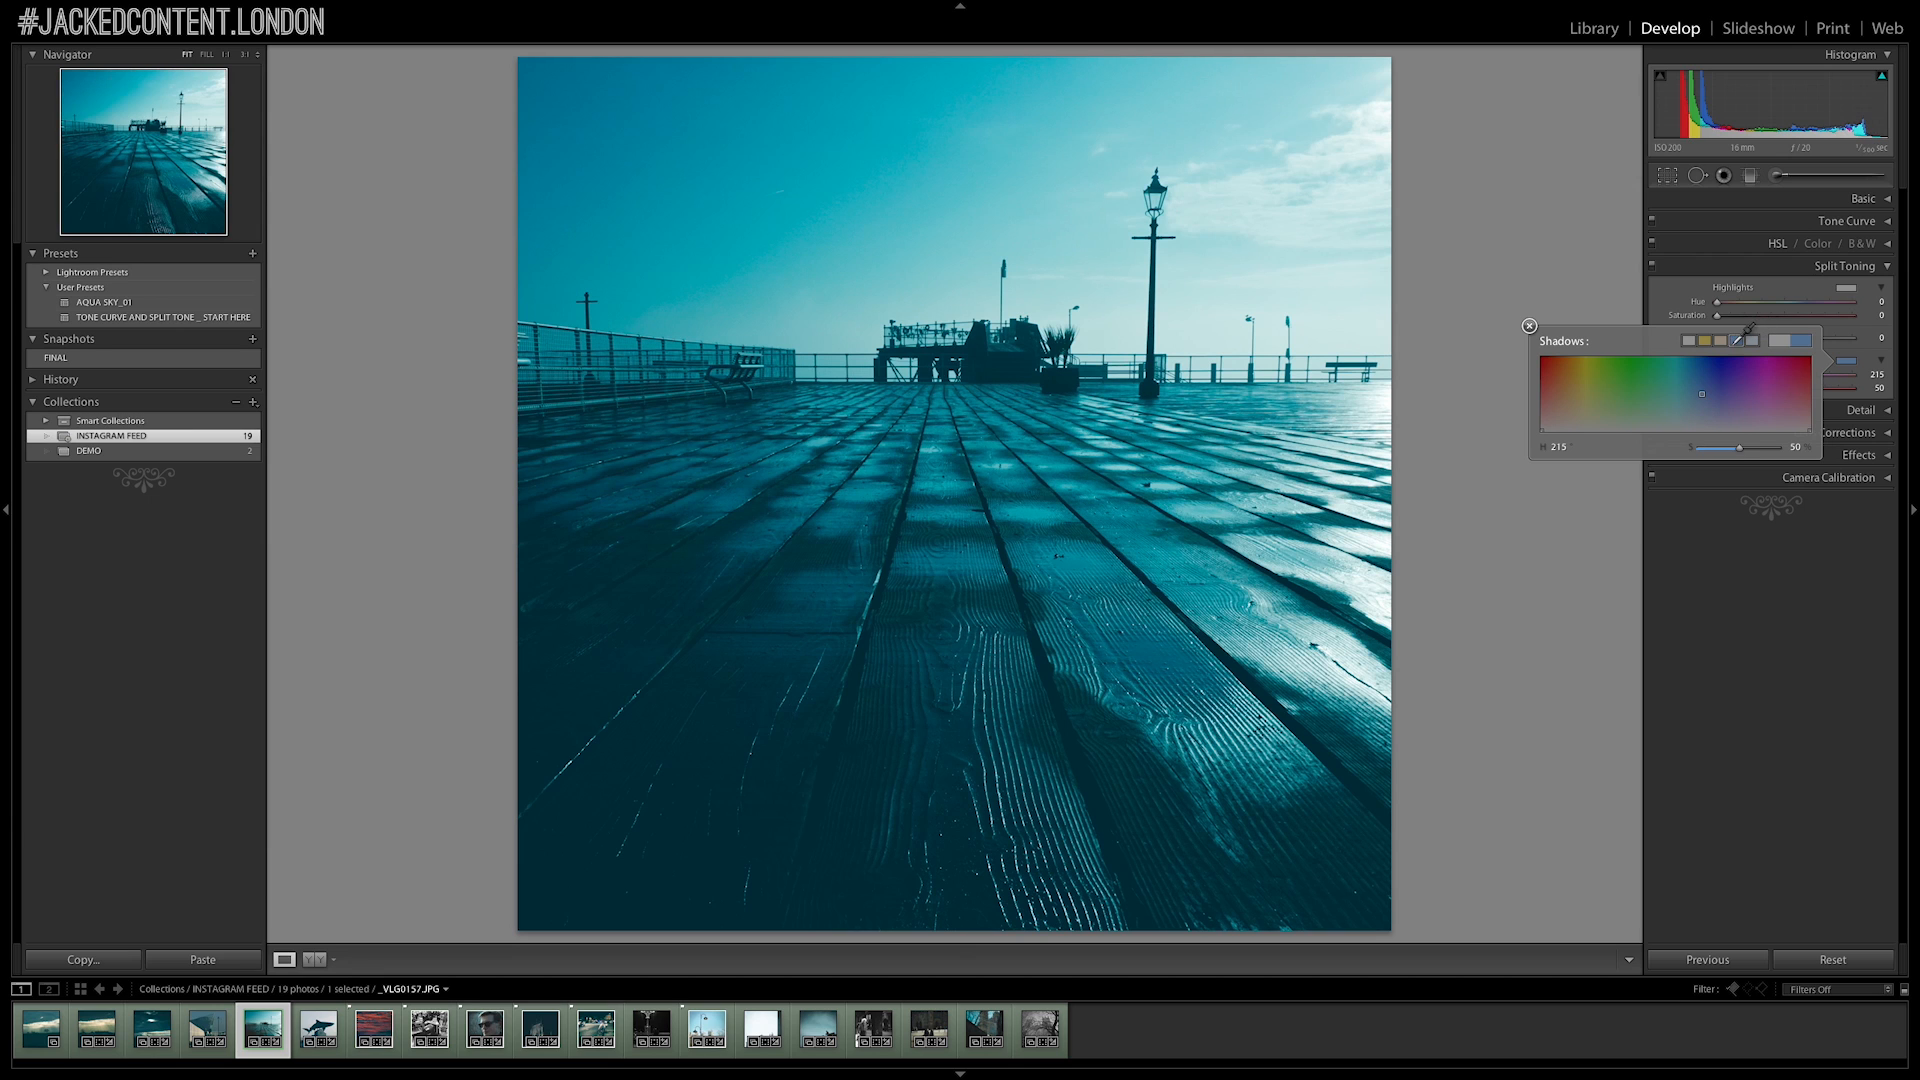
left_click(1852, 366)
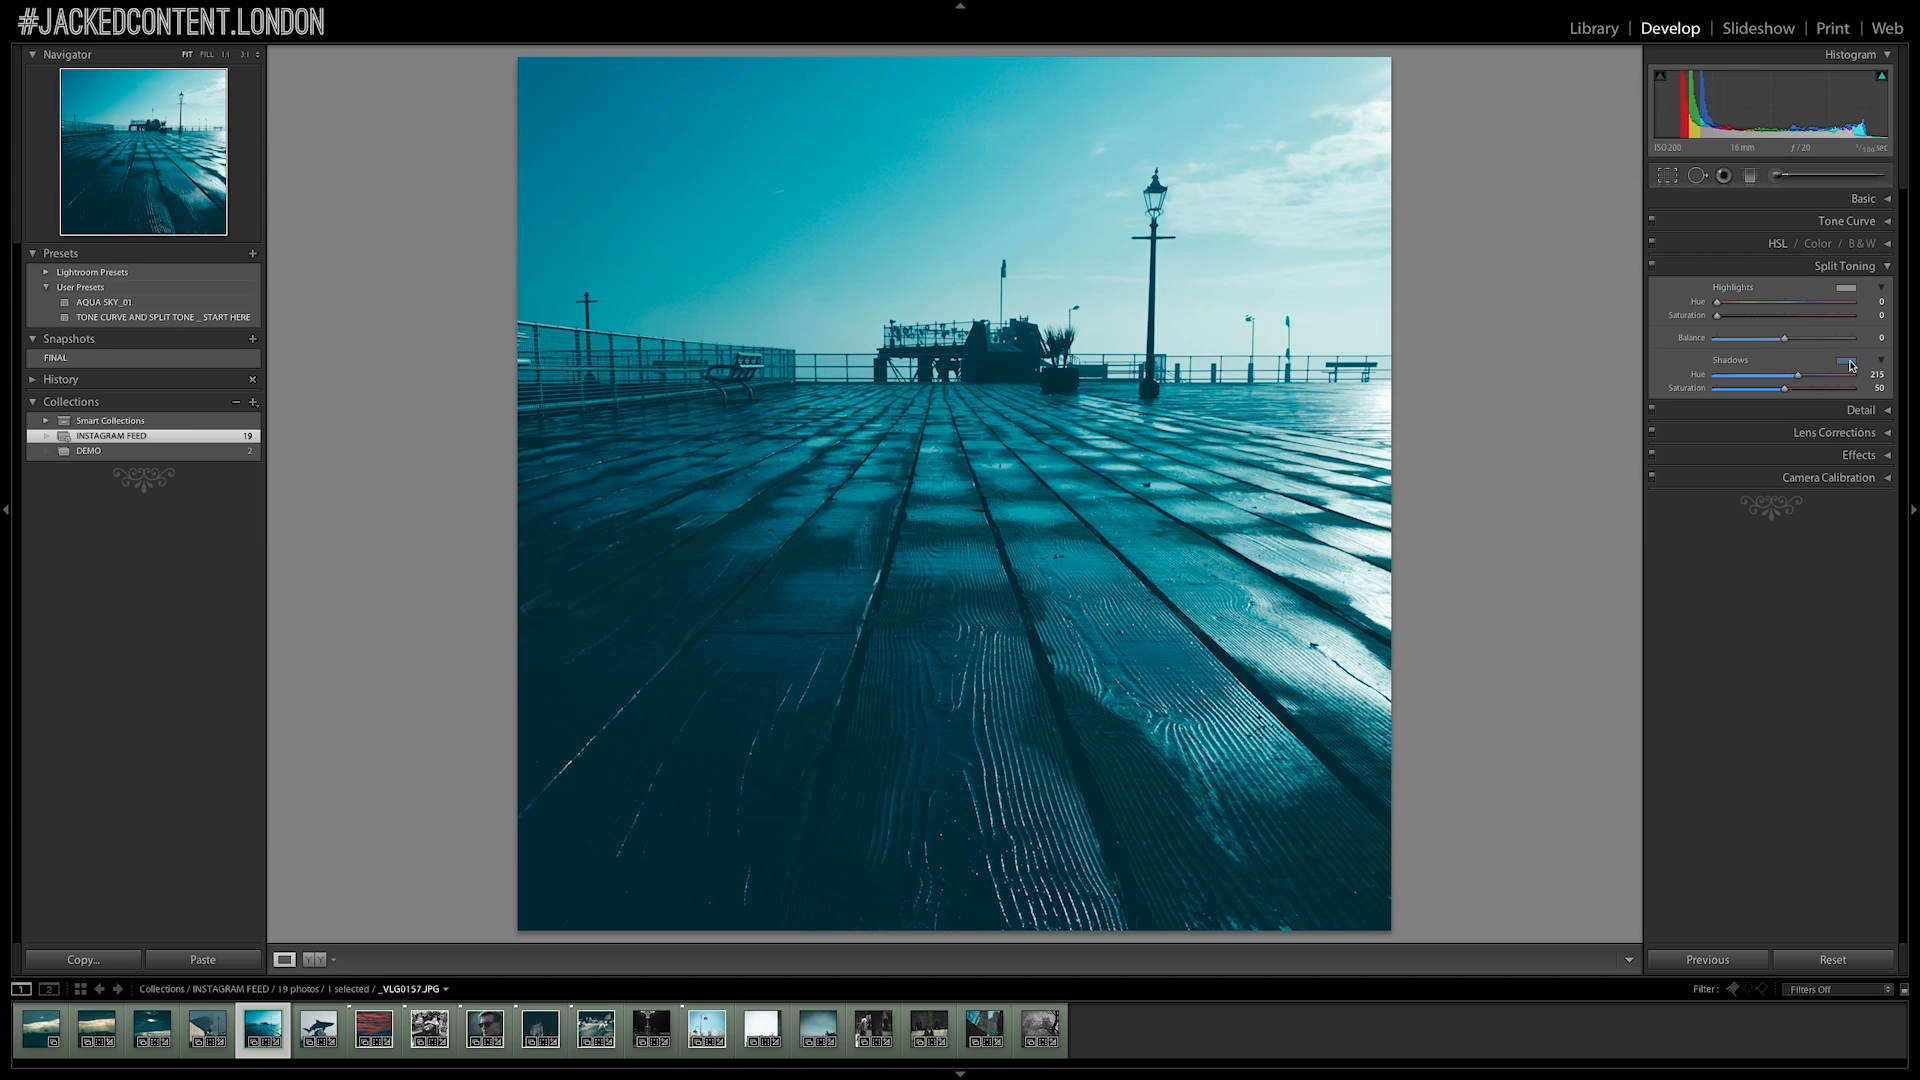
left_click(1846, 289)
left_click(1704, 267)
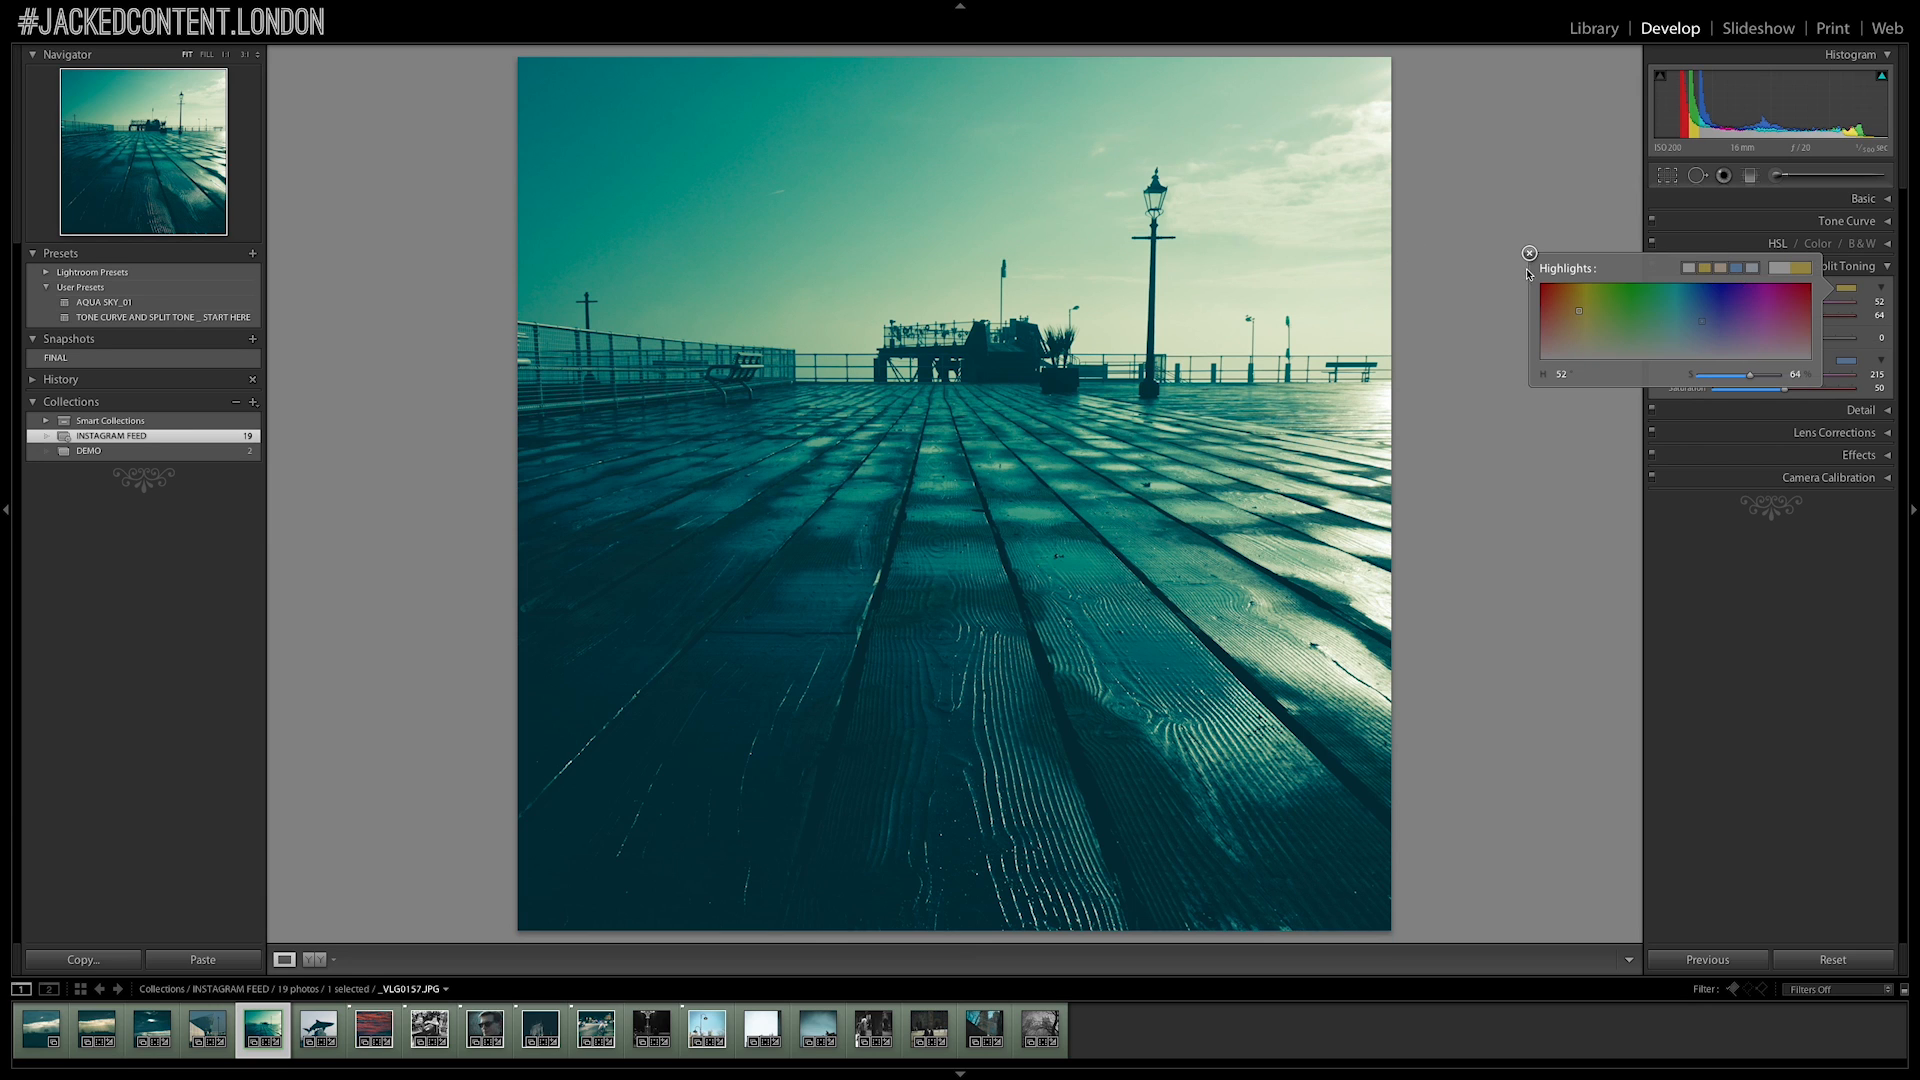
left_click(1530, 254)
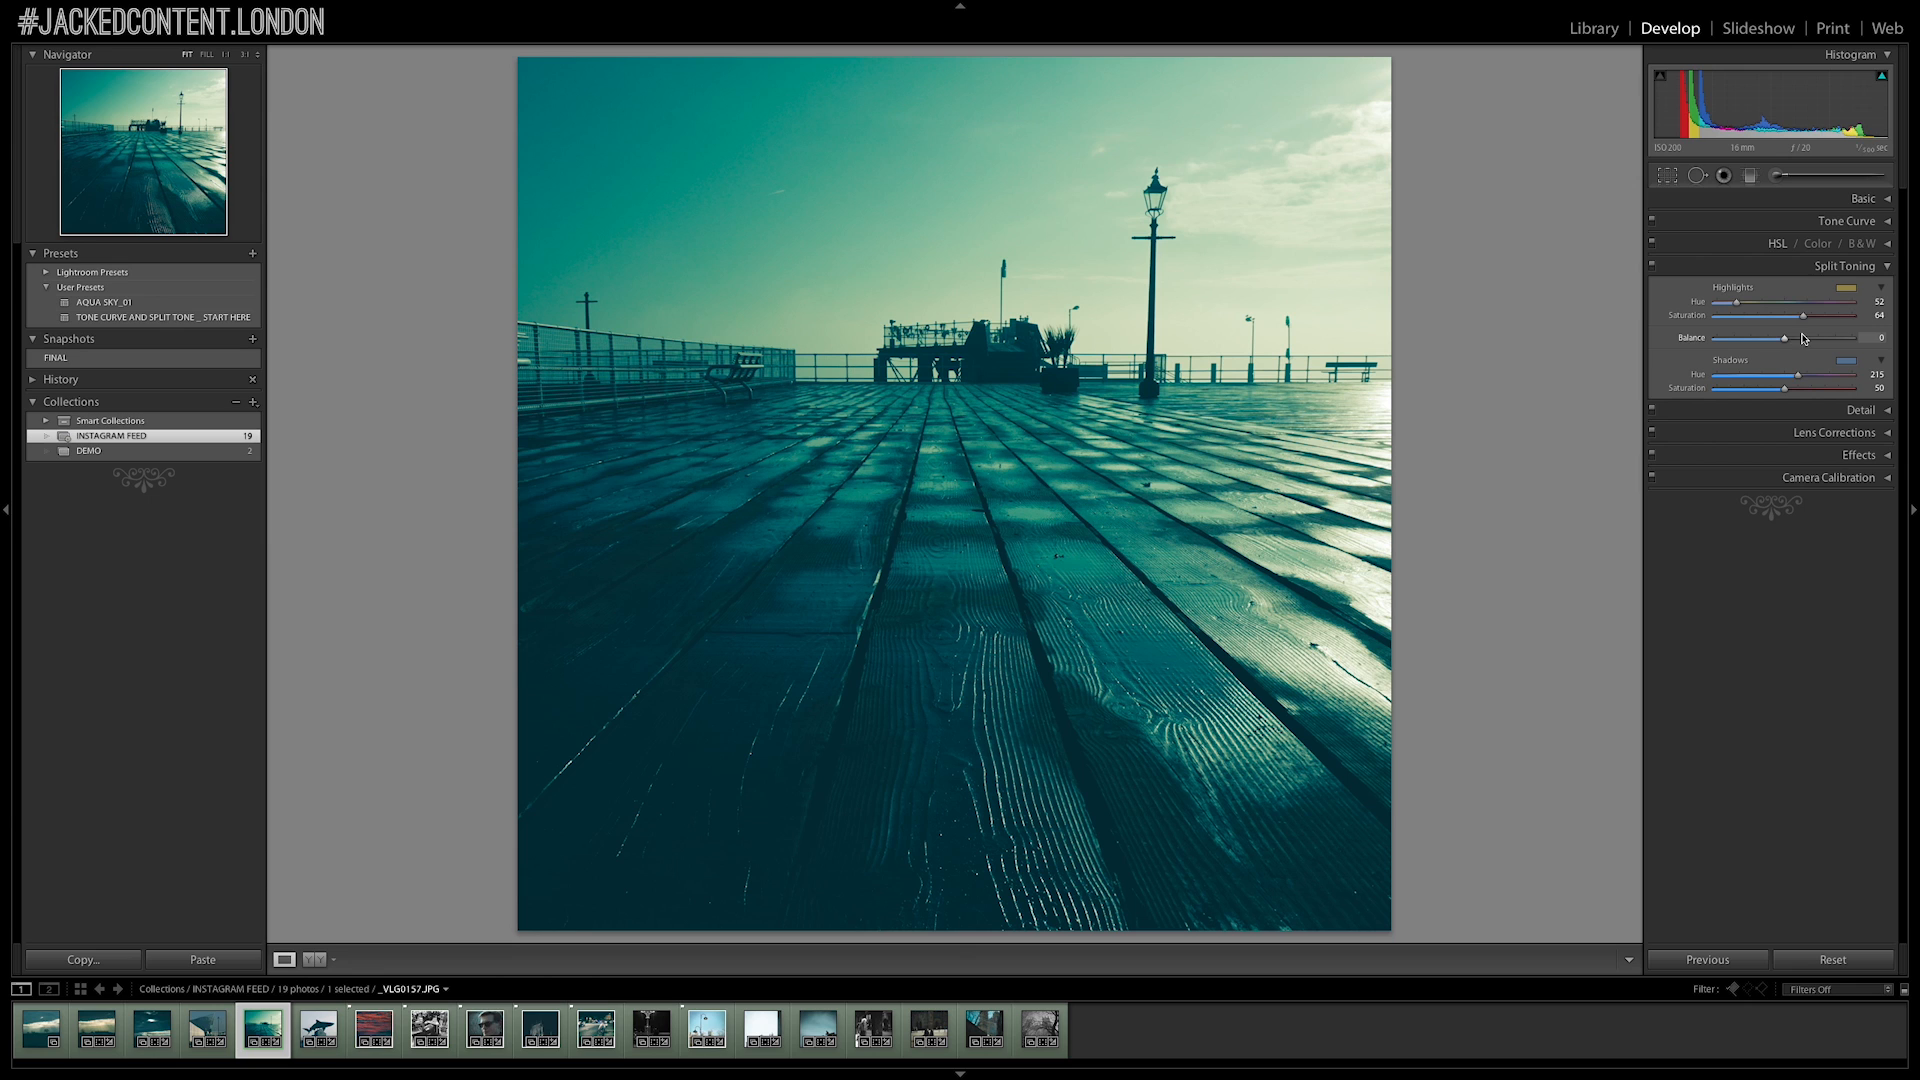
Reduce the split-toning saturation to 10 for highlights and 11 for shadows, and set Balance to -26
left_click_drag(1804, 316, 1727, 320)
left_click_drag(1786, 389, 1793, 316)
left_click_drag(1723, 391, 1740, 330)
left_click_drag(1806, 388, 1769, 342)
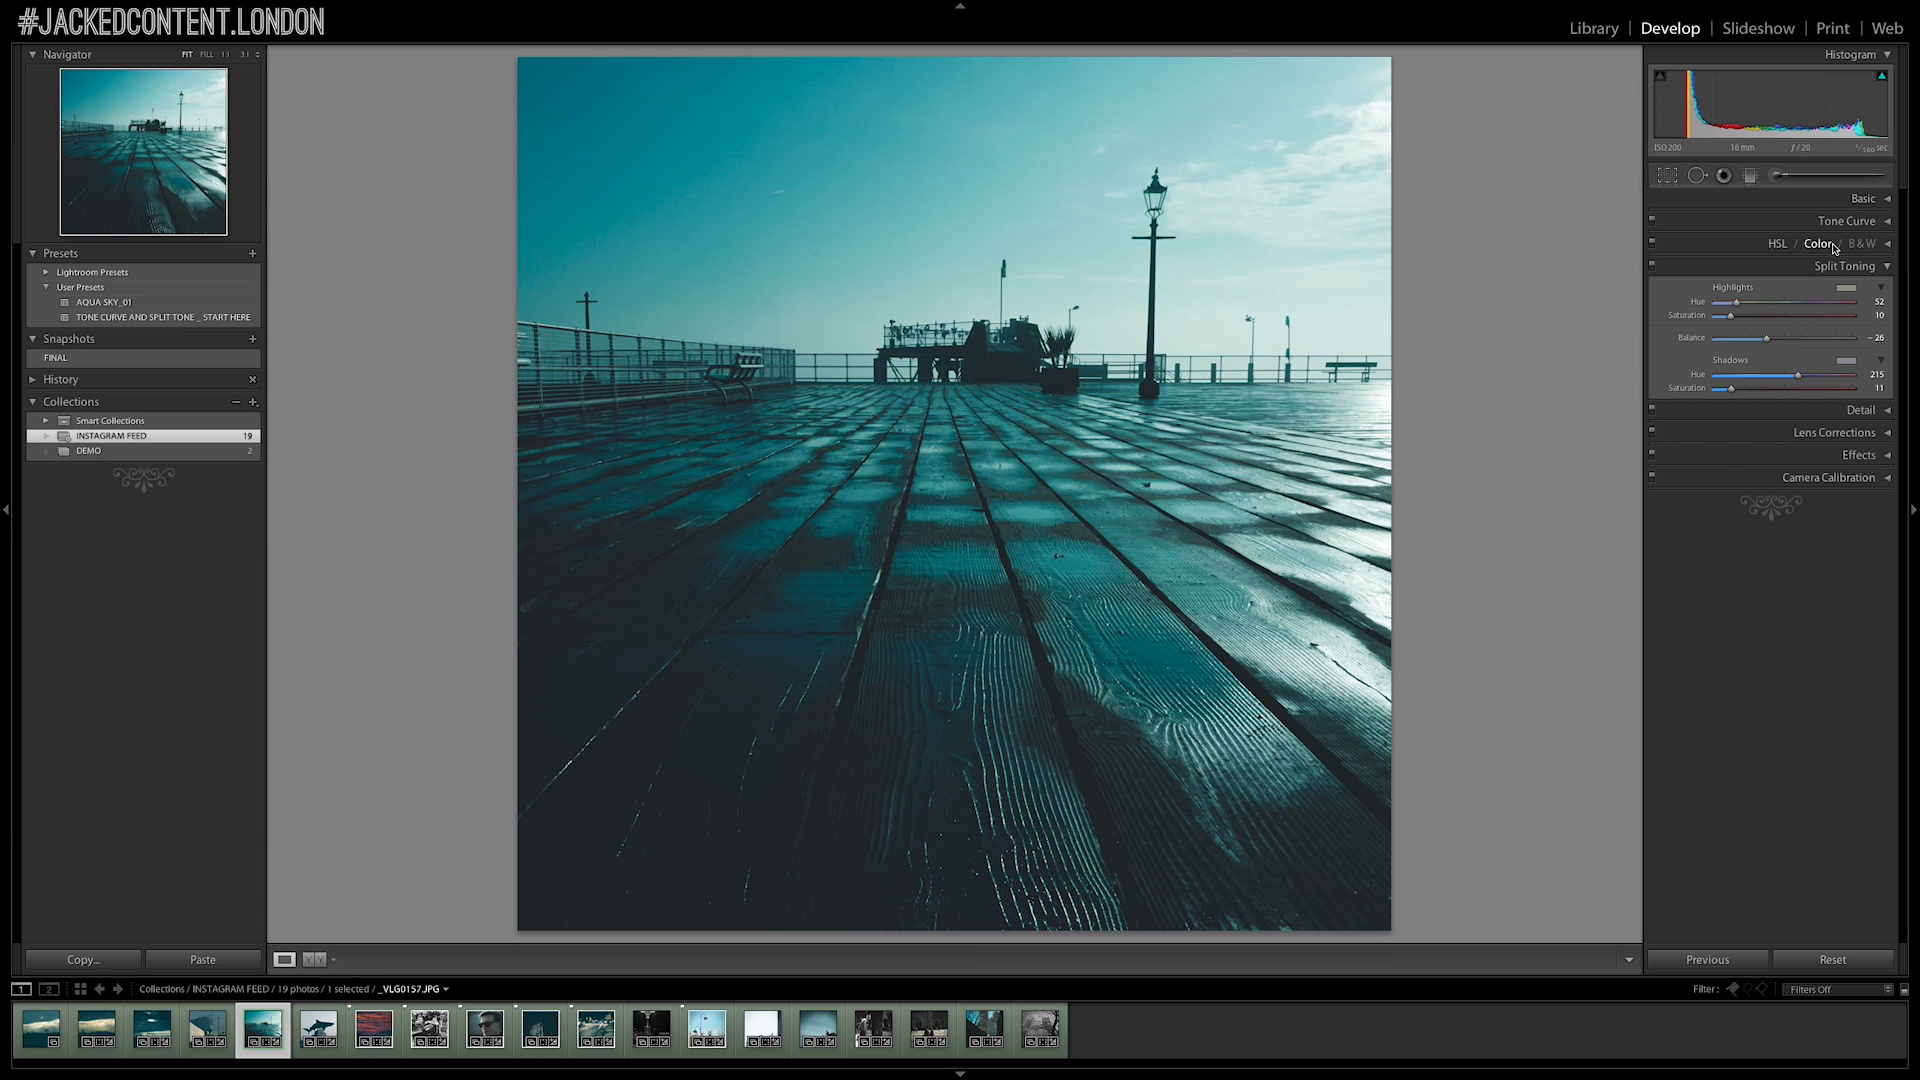
Toggle the Split Toning effect to compare the photo with and without it, and leave it switched off
left_click(1652, 266)
left_click(1652, 267)
left_click(1652, 266)
left_click(1652, 265)
left_click(1652, 266)
left_click(1652, 266)
left_click(1887, 267)
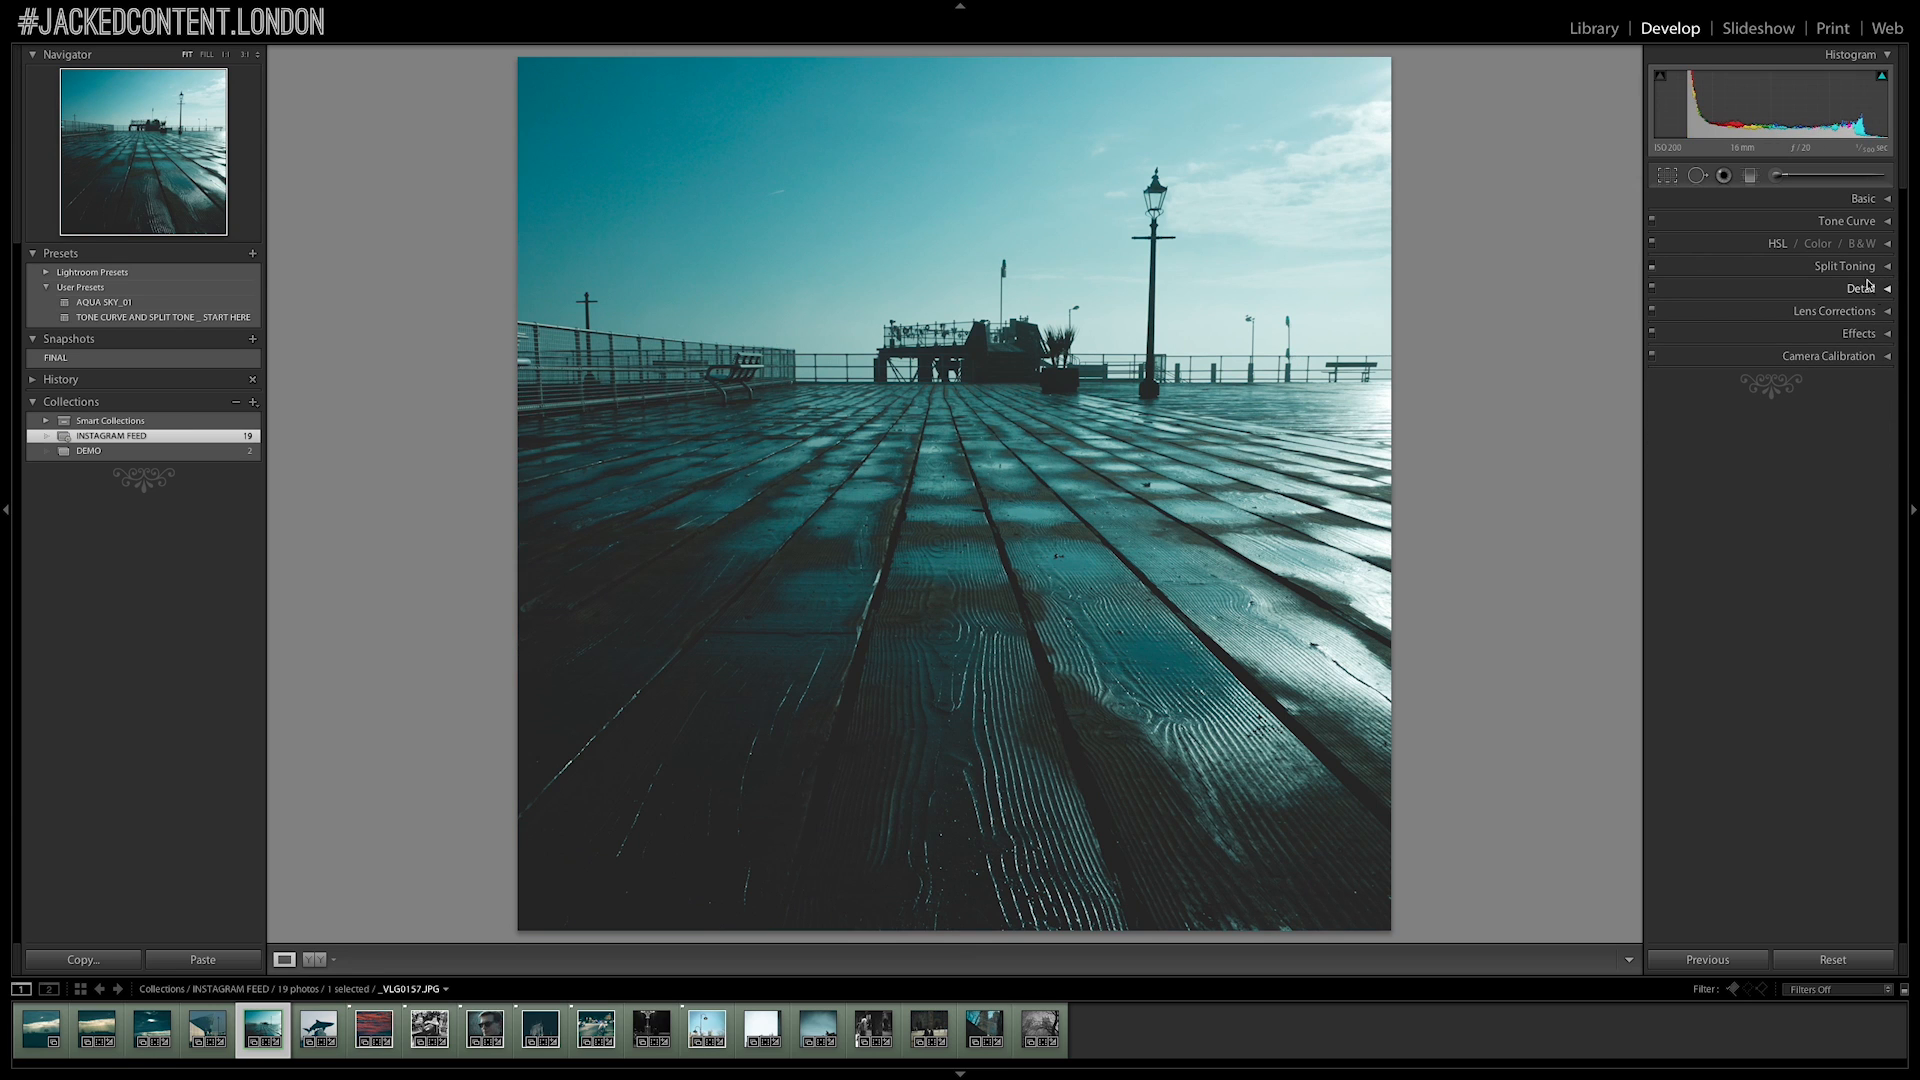
left_click(1888, 200)
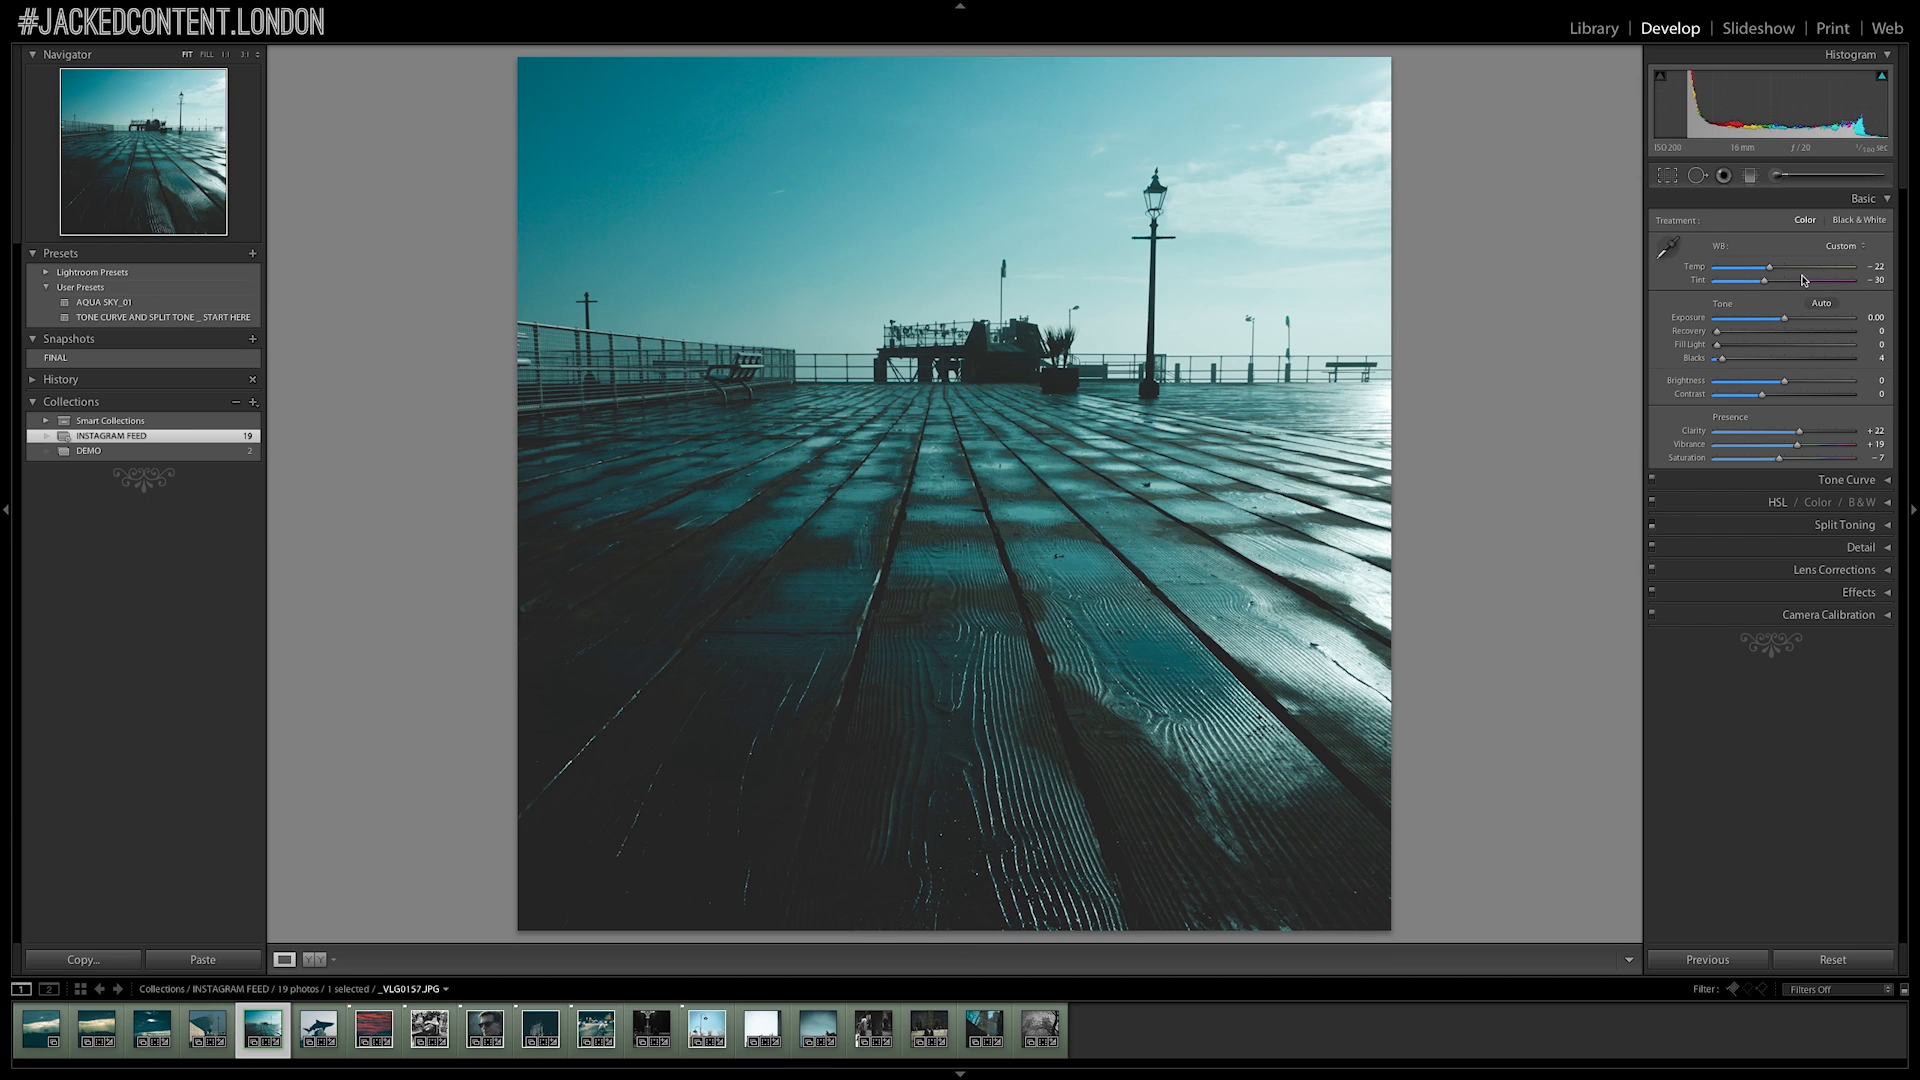
left_click(1889, 199)
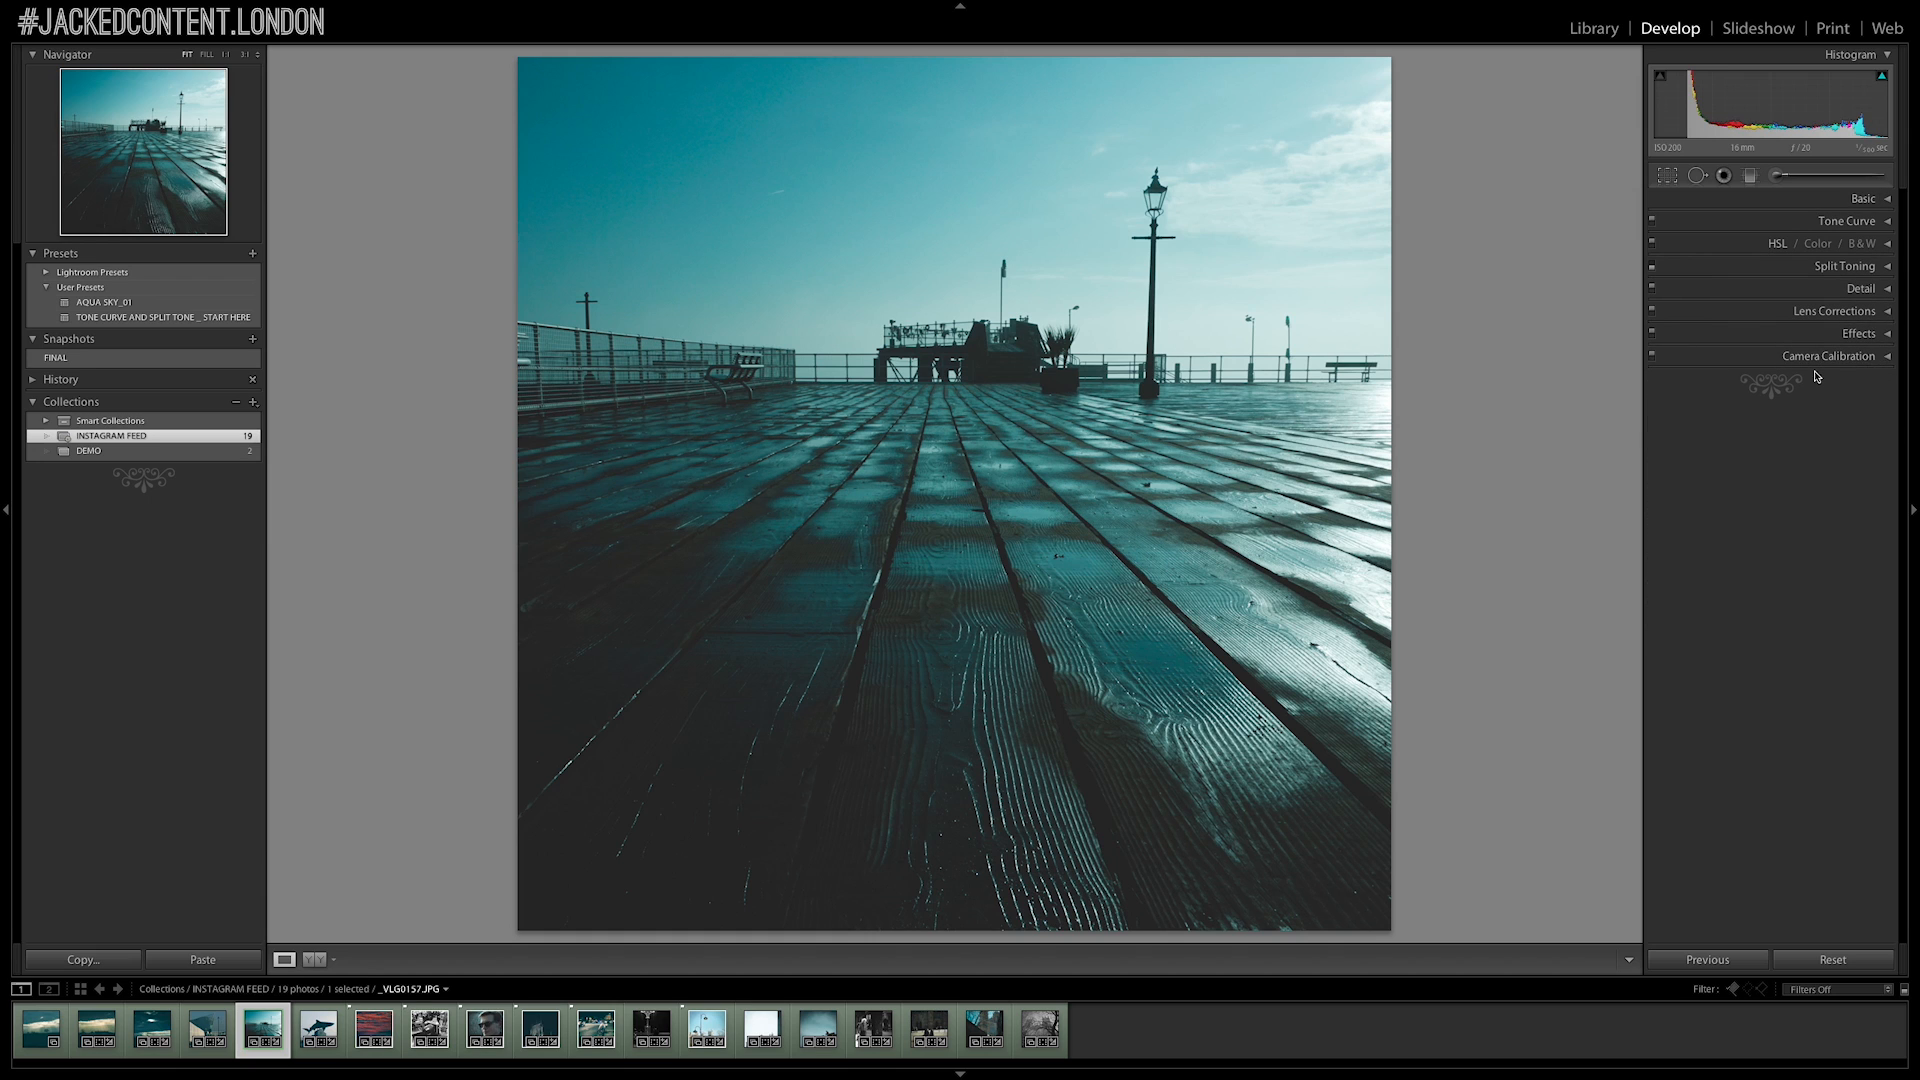
Enable lens profile corrections and choose Sony as the lens make
left_click(1885, 314)
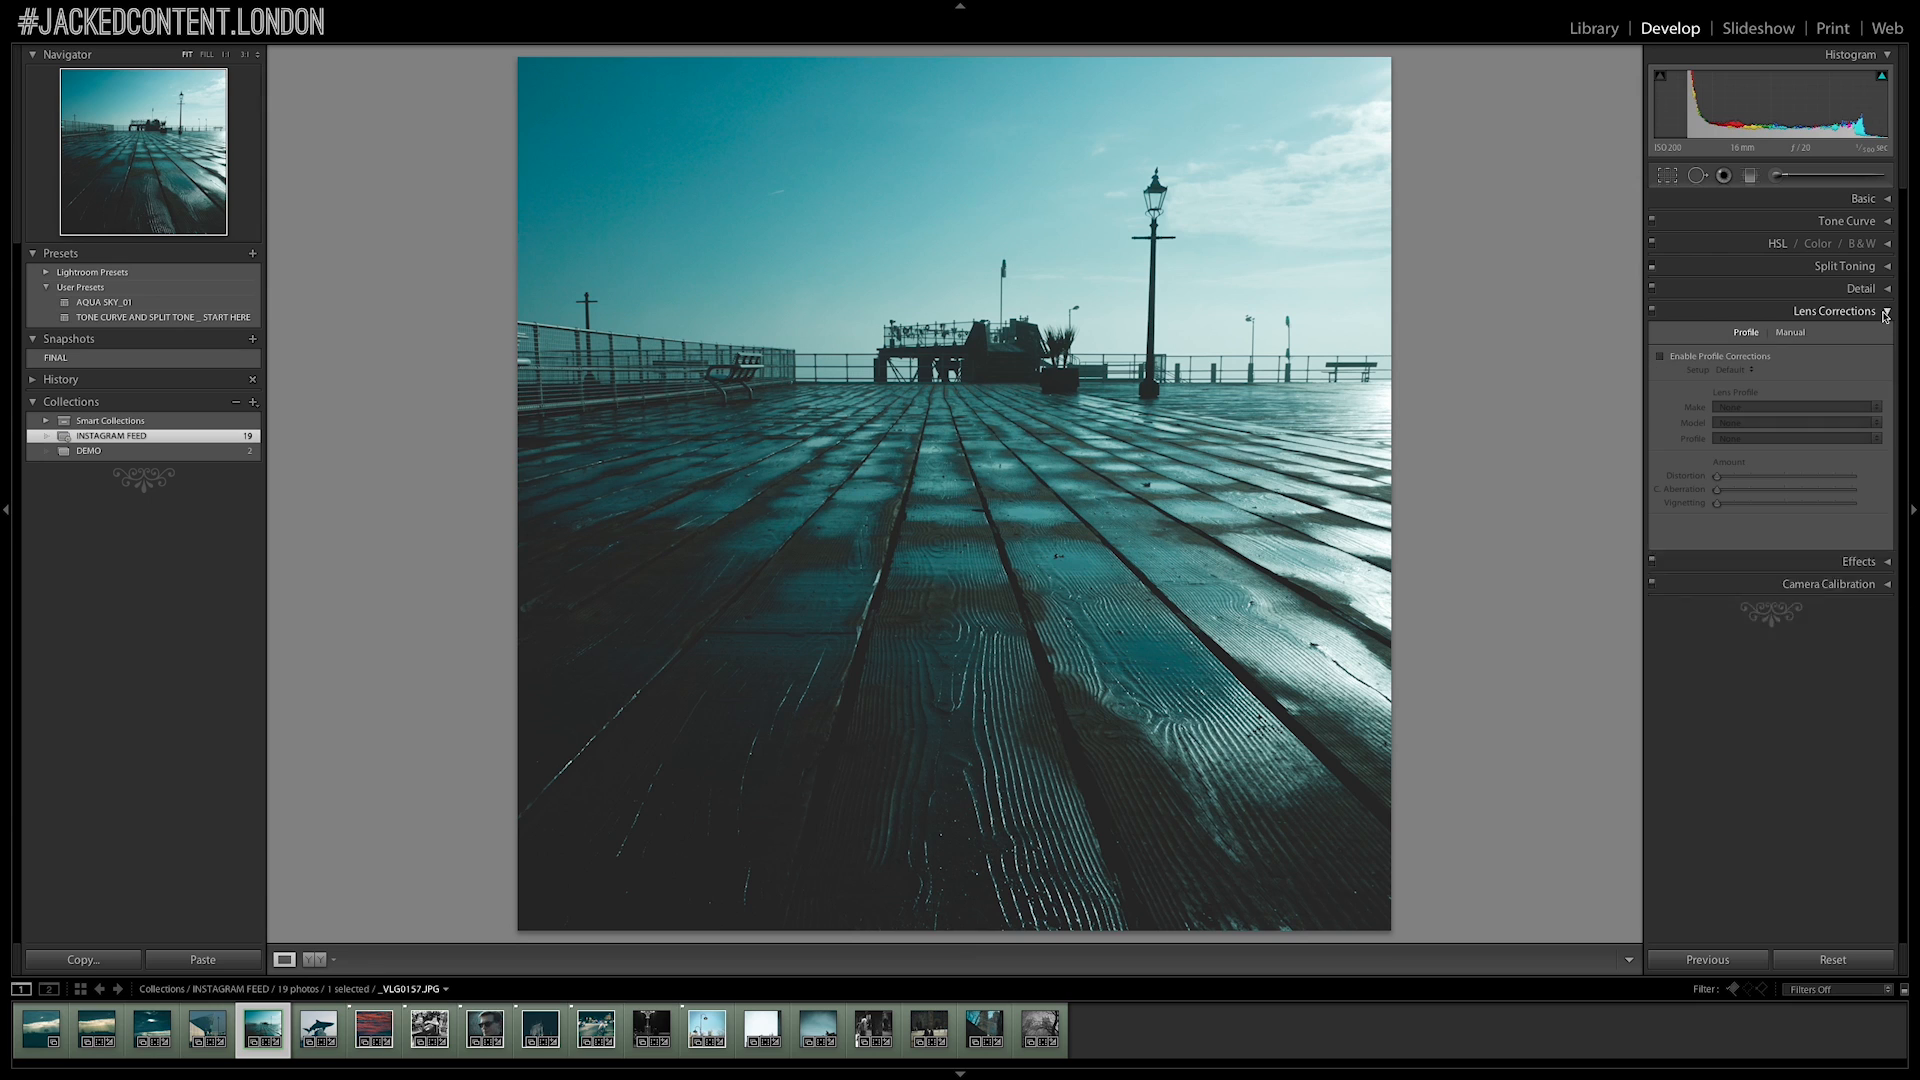
left_click(1660, 356)
left_click(1744, 407)
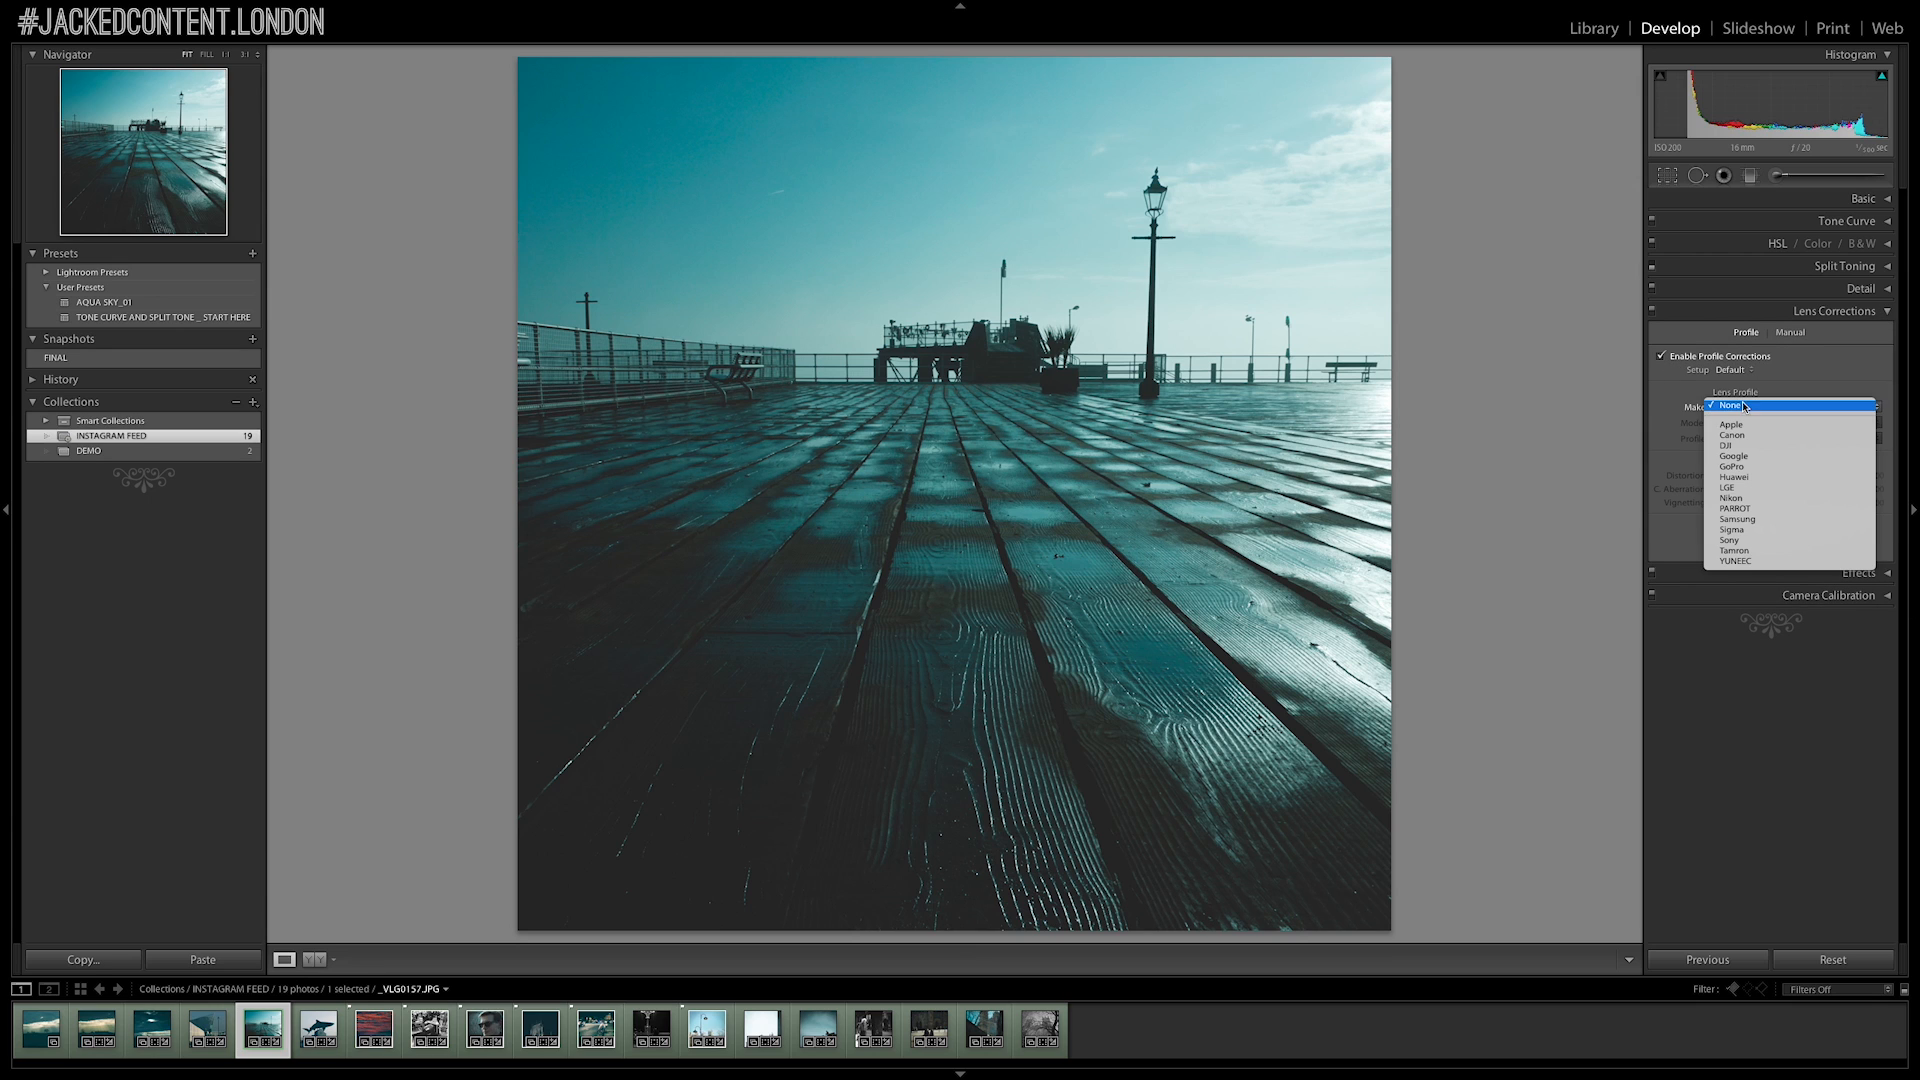
left_click(1745, 540)
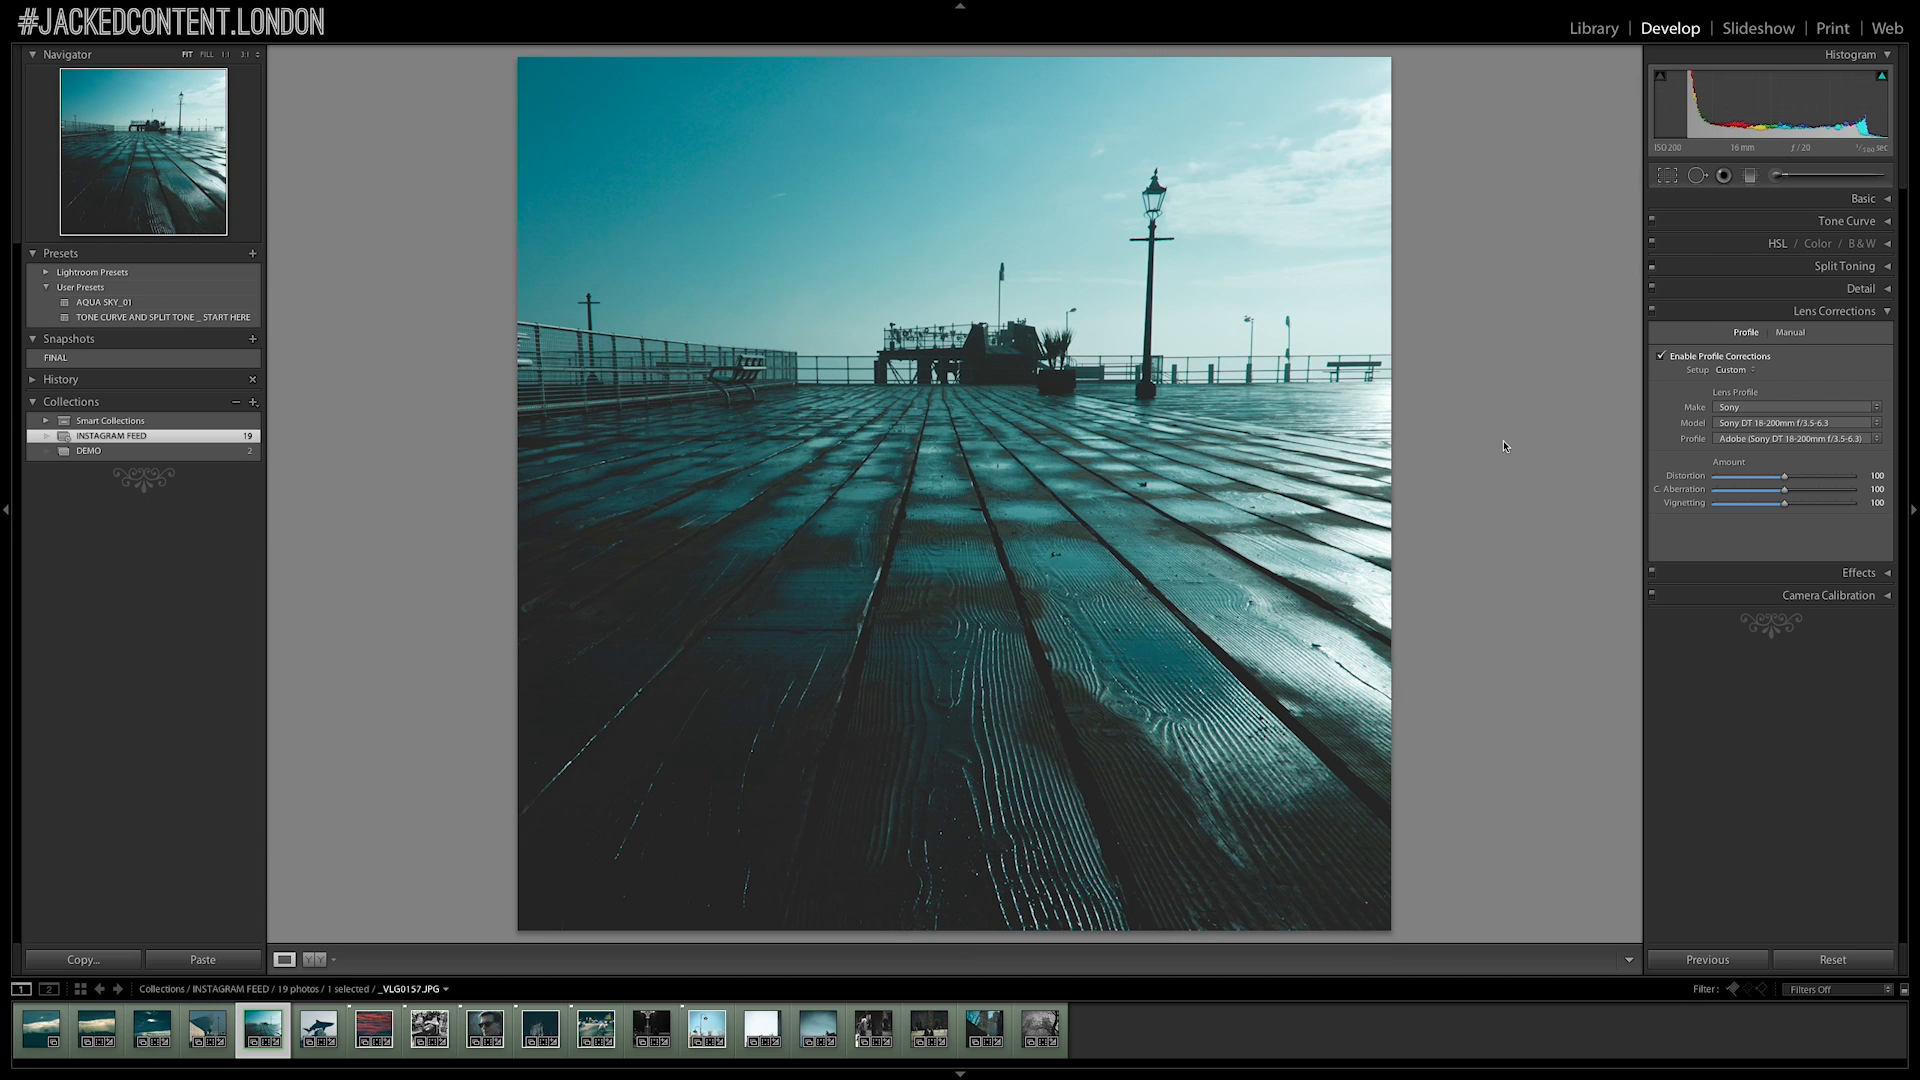
Toggle the lens corrections off and on repeatedly to compare the distortion and vignetting in the photo
key("i")
left_click(1652, 311)
left_click(1651, 311)
left_click(1652, 311)
left_click(1652, 311)
left_click(1651, 311)
left_click(1652, 311)
left_click(1652, 311)
left_click(1652, 311)
left_click(1887, 313)
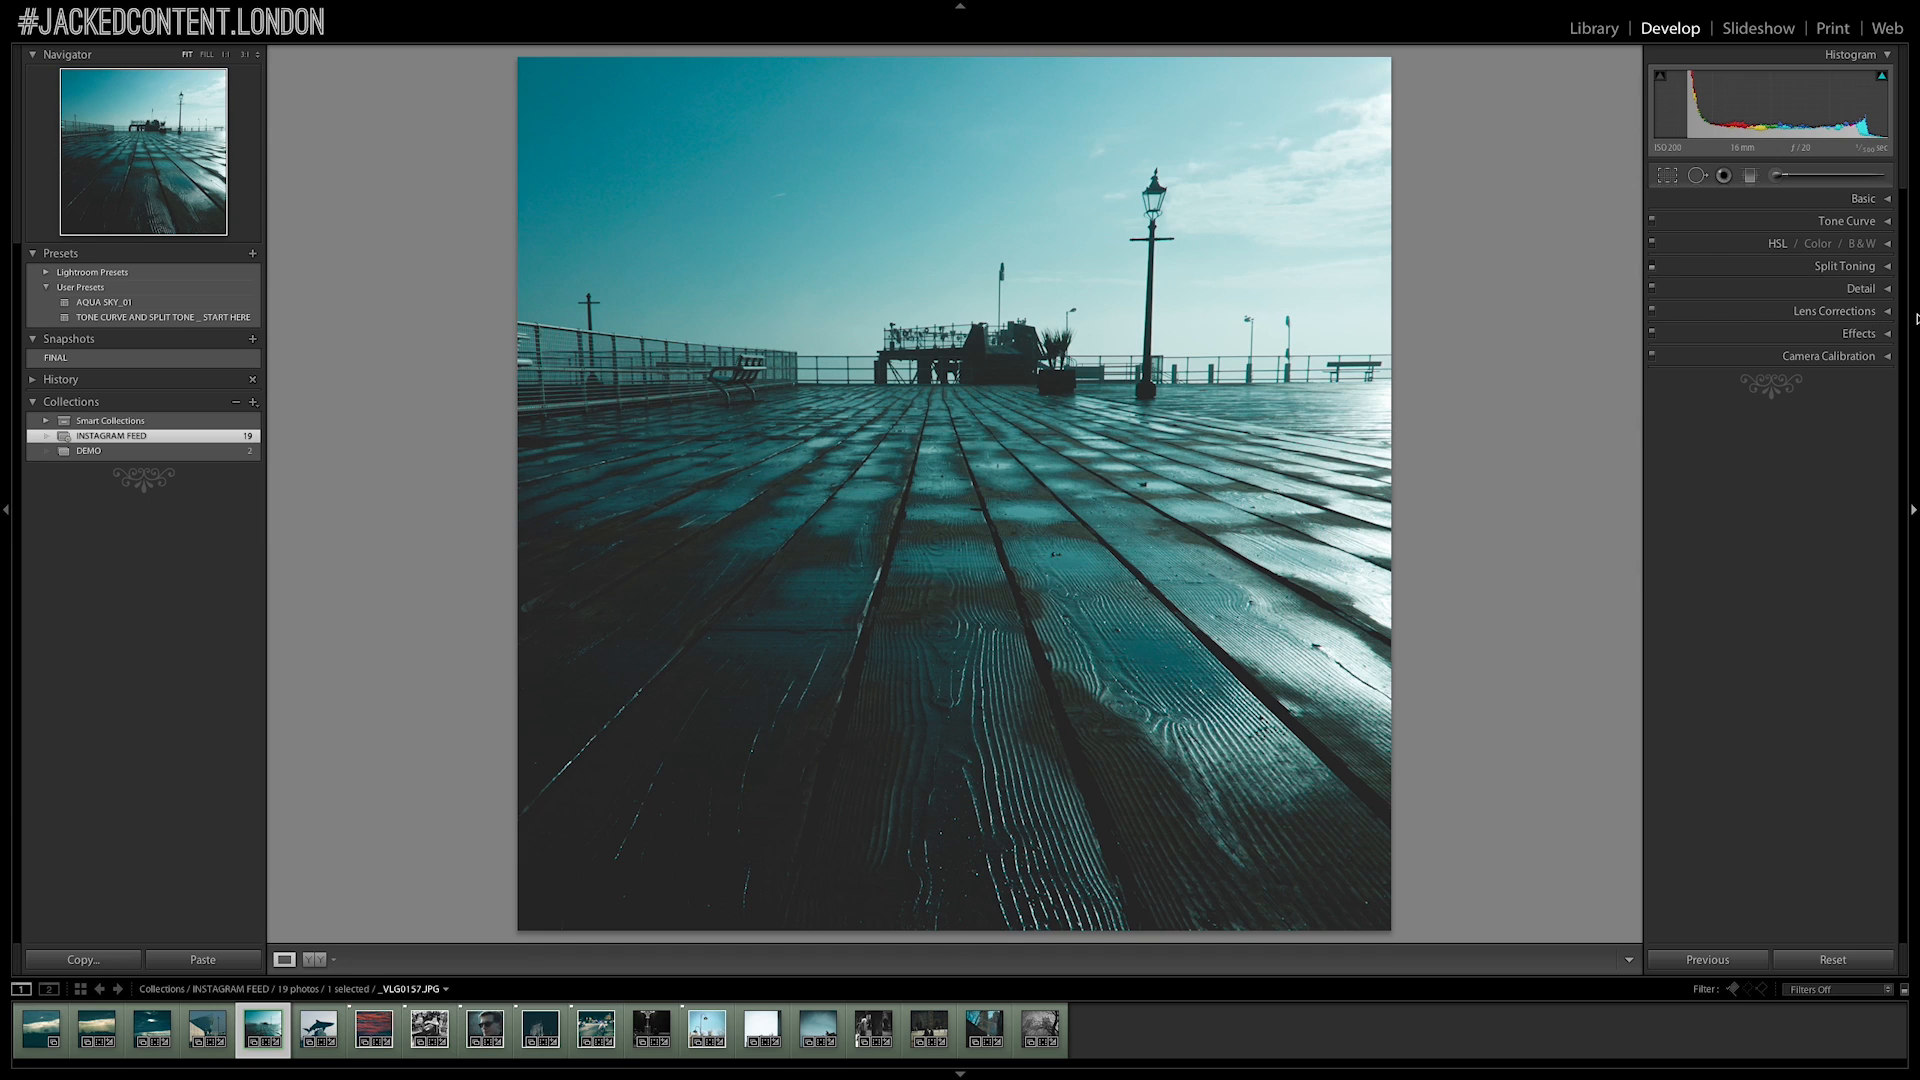
Add grain with an amount of 6 and a post-crop vignette of -11, and return to the Library grid
left_click(1887, 333)
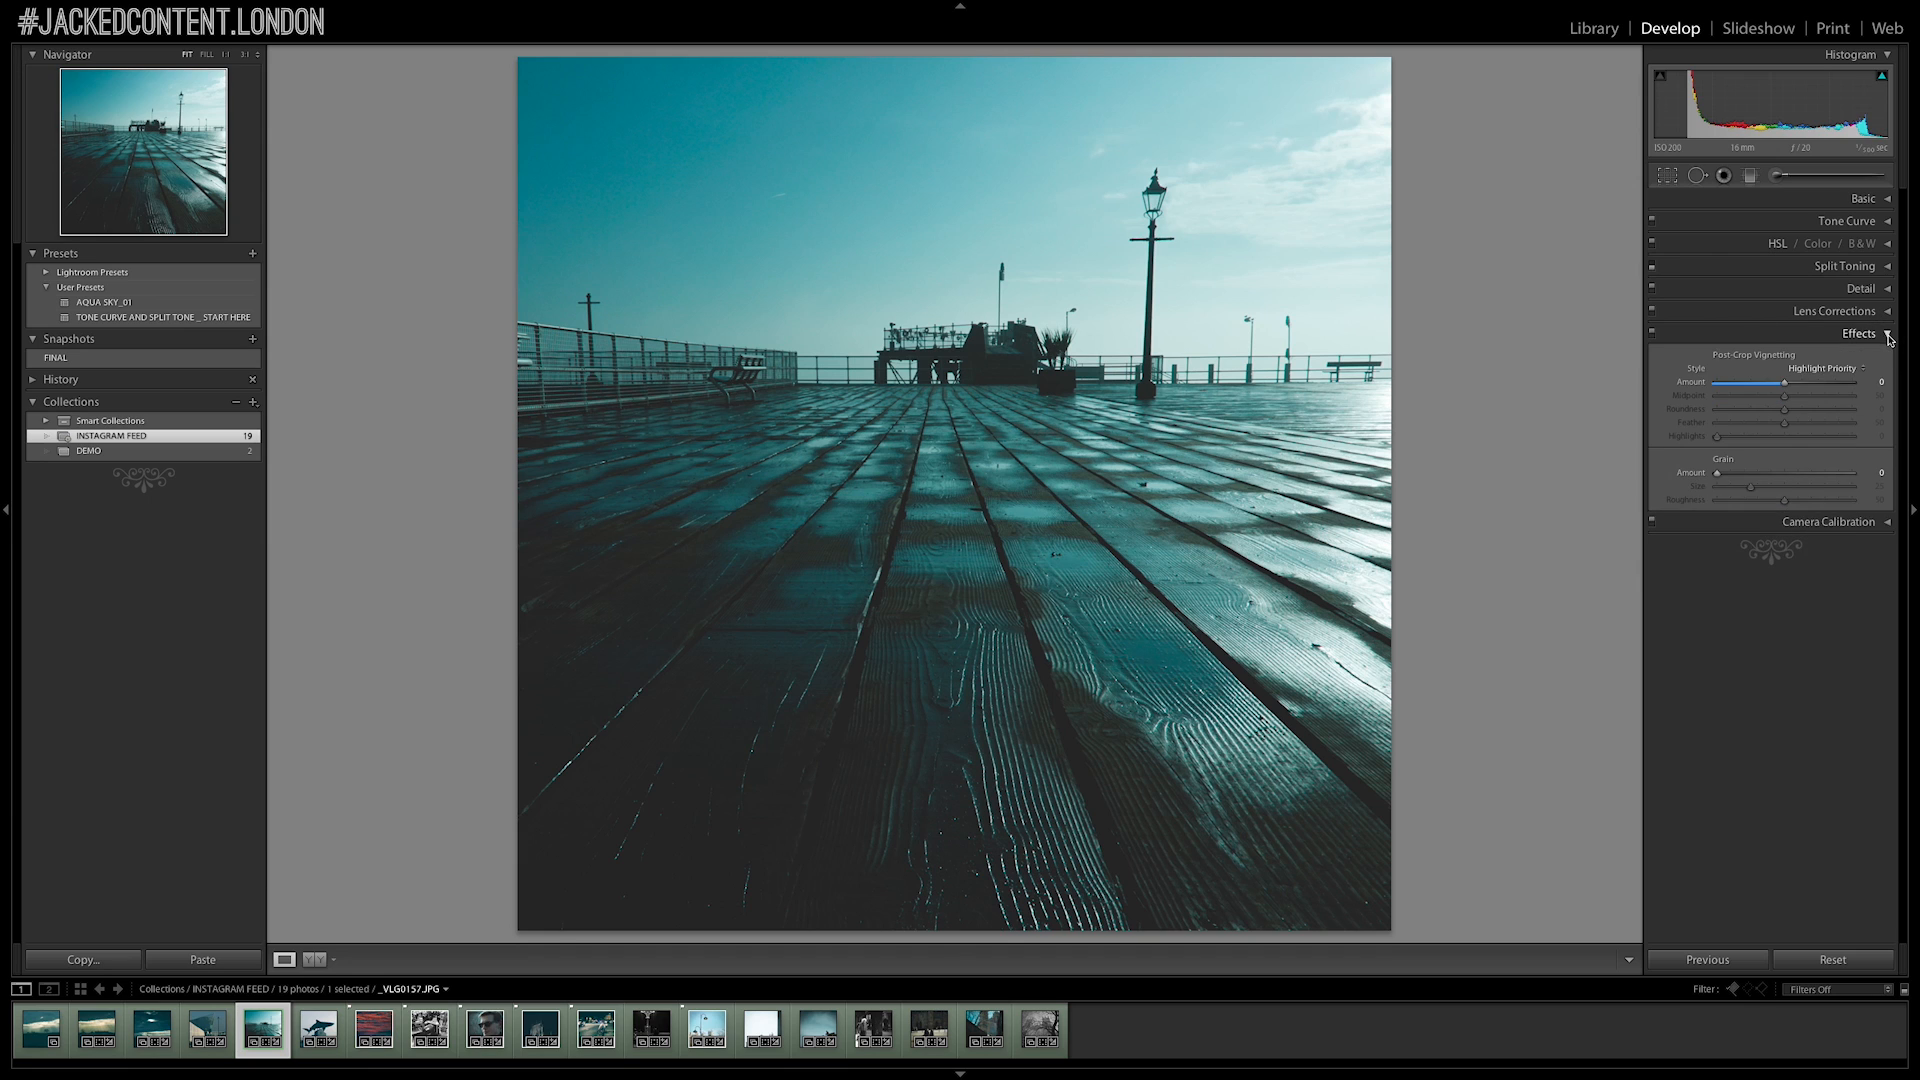
mouse_move(1717, 473)
left_mouse_down()
mouse_move(1825, 477)
mouse_move(1711, 486)
mouse_move(1729, 482)
left_mouse_up()
left_click_drag(1786, 385, 1776, 387)
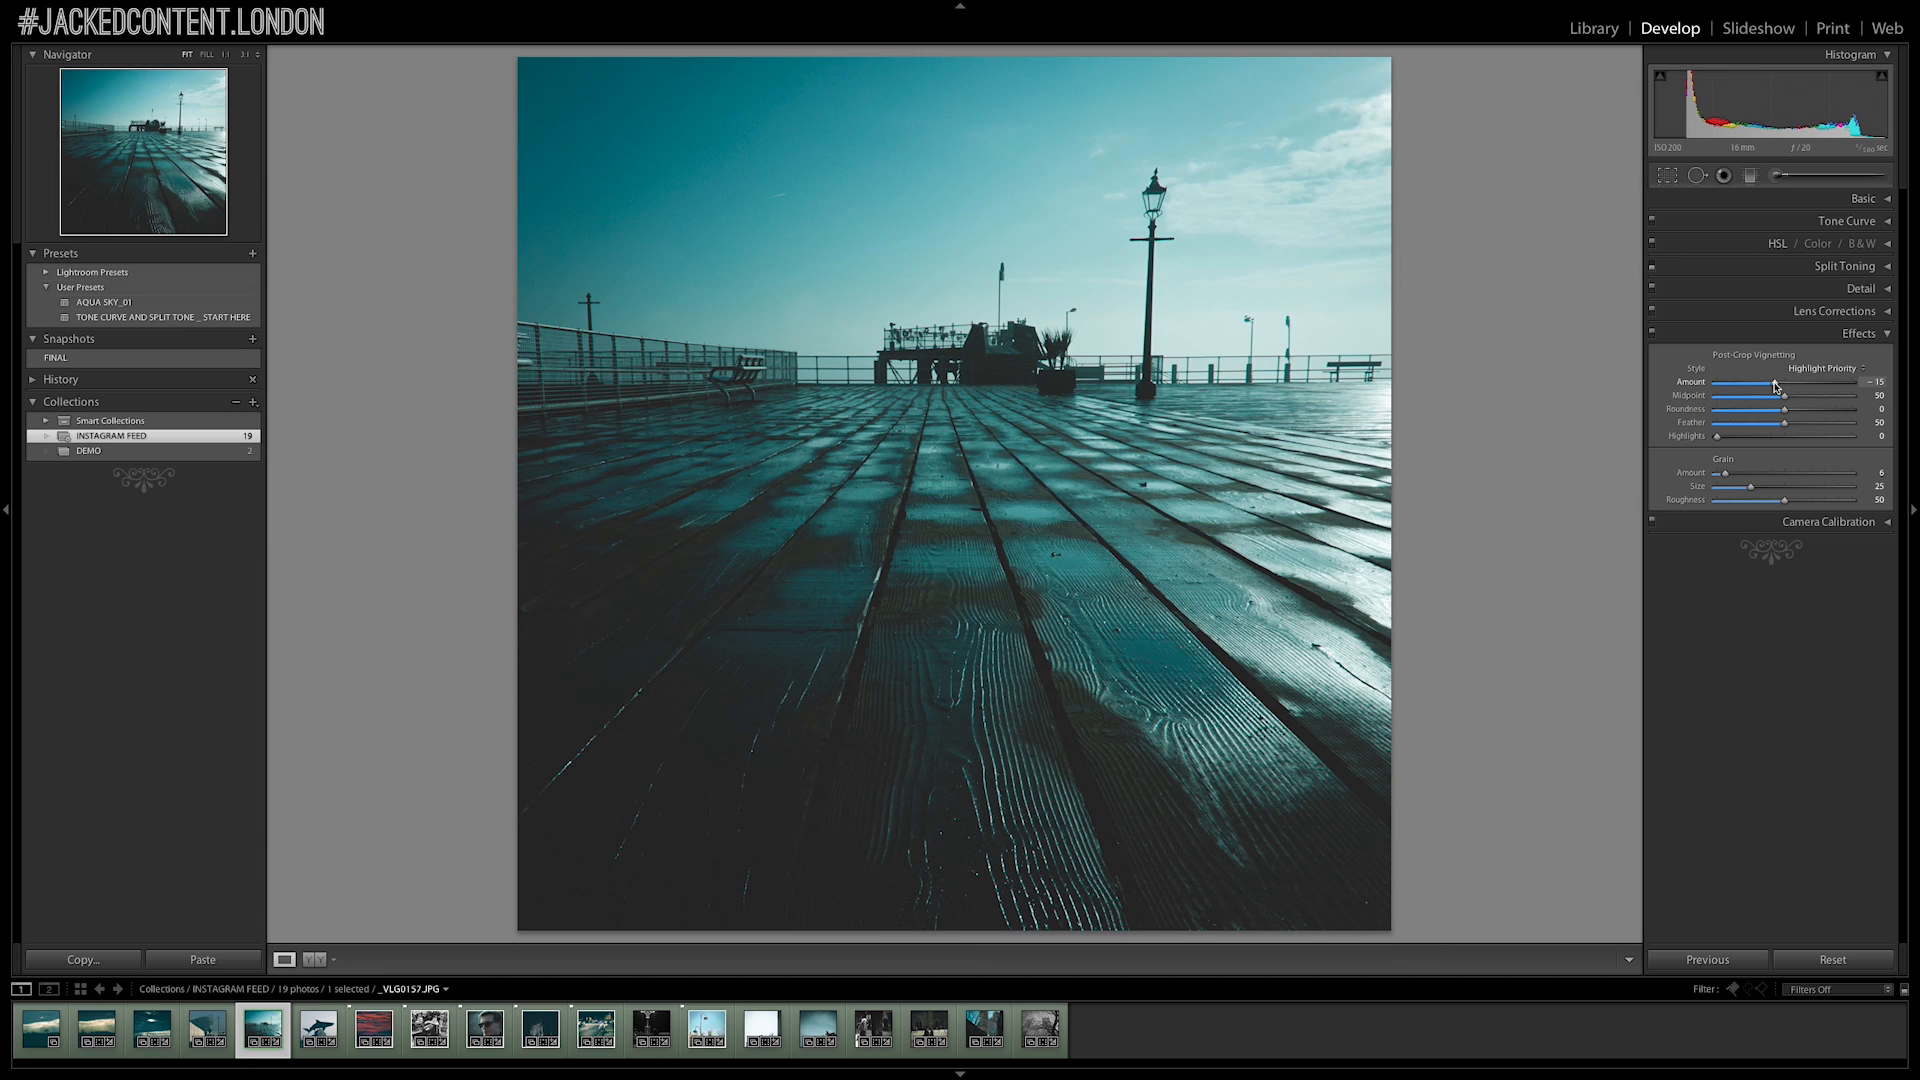
left_click(1886, 334)
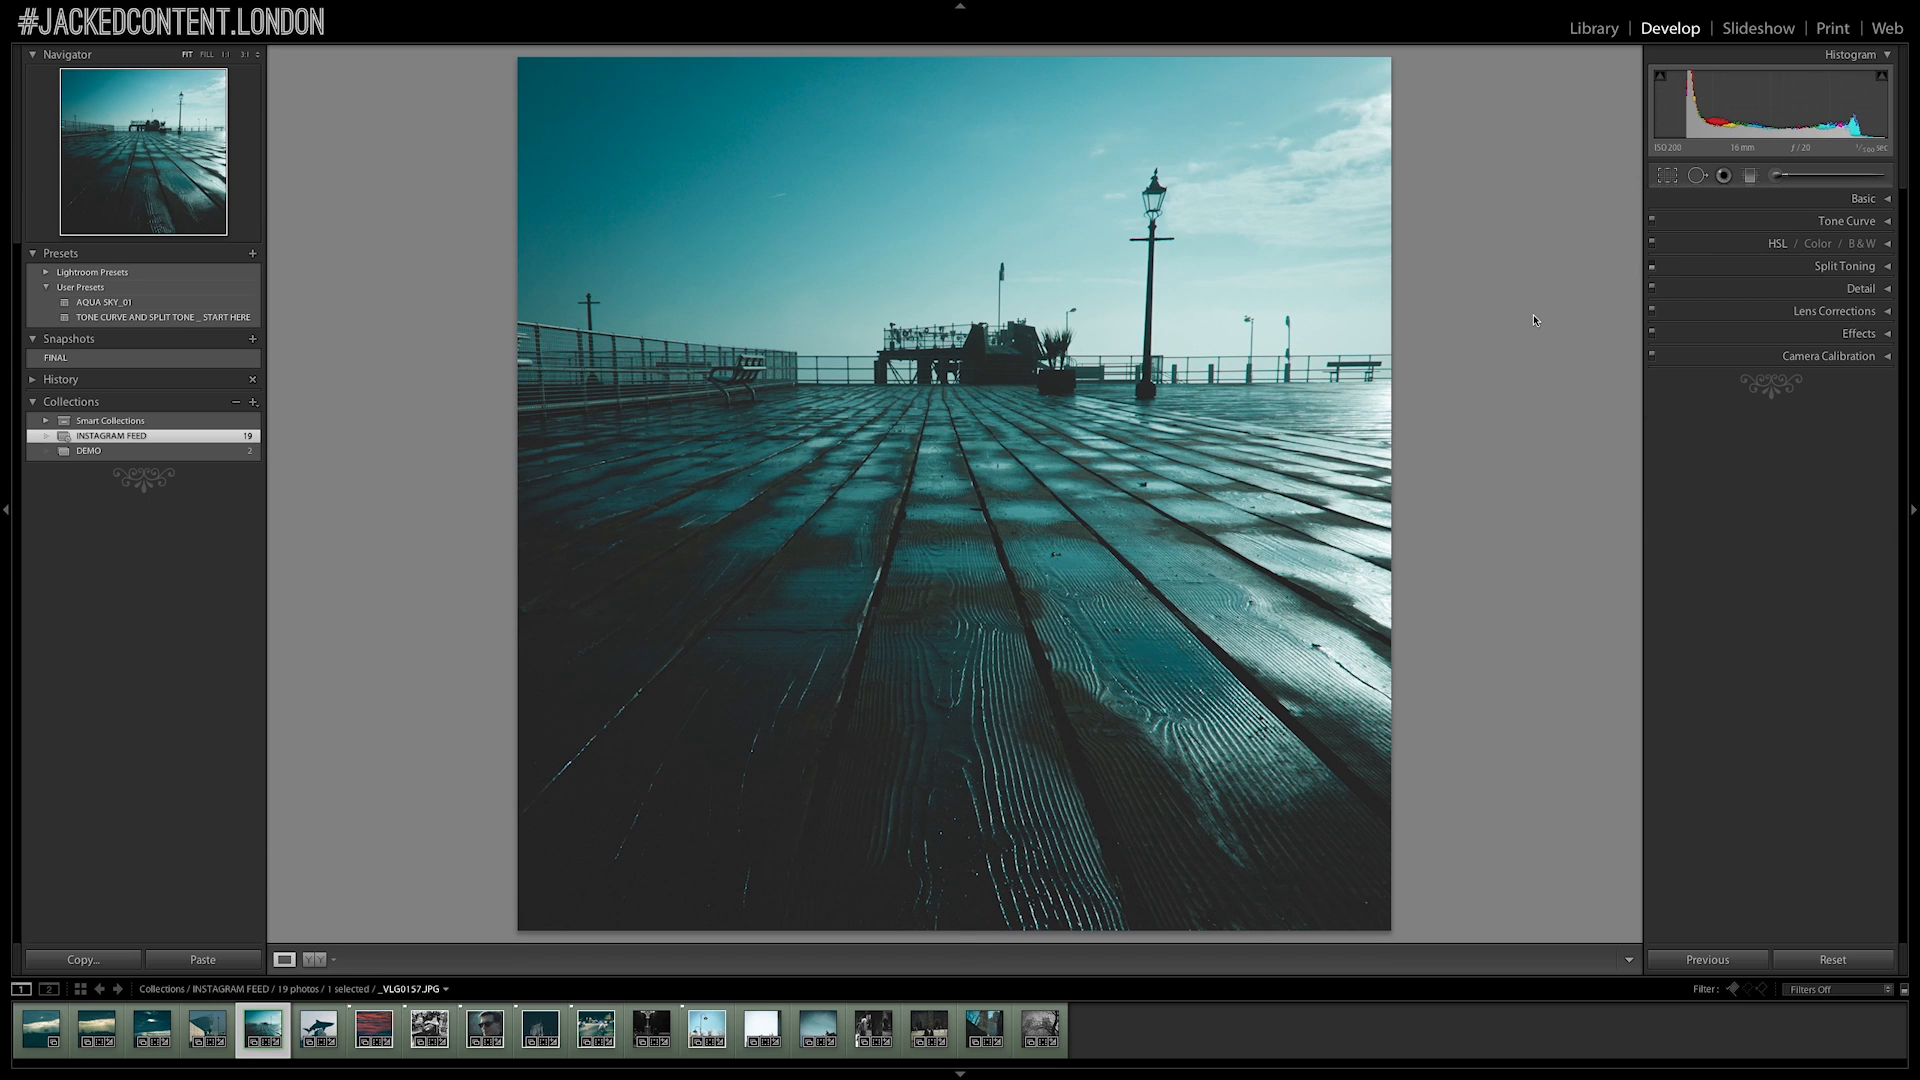
key("g")
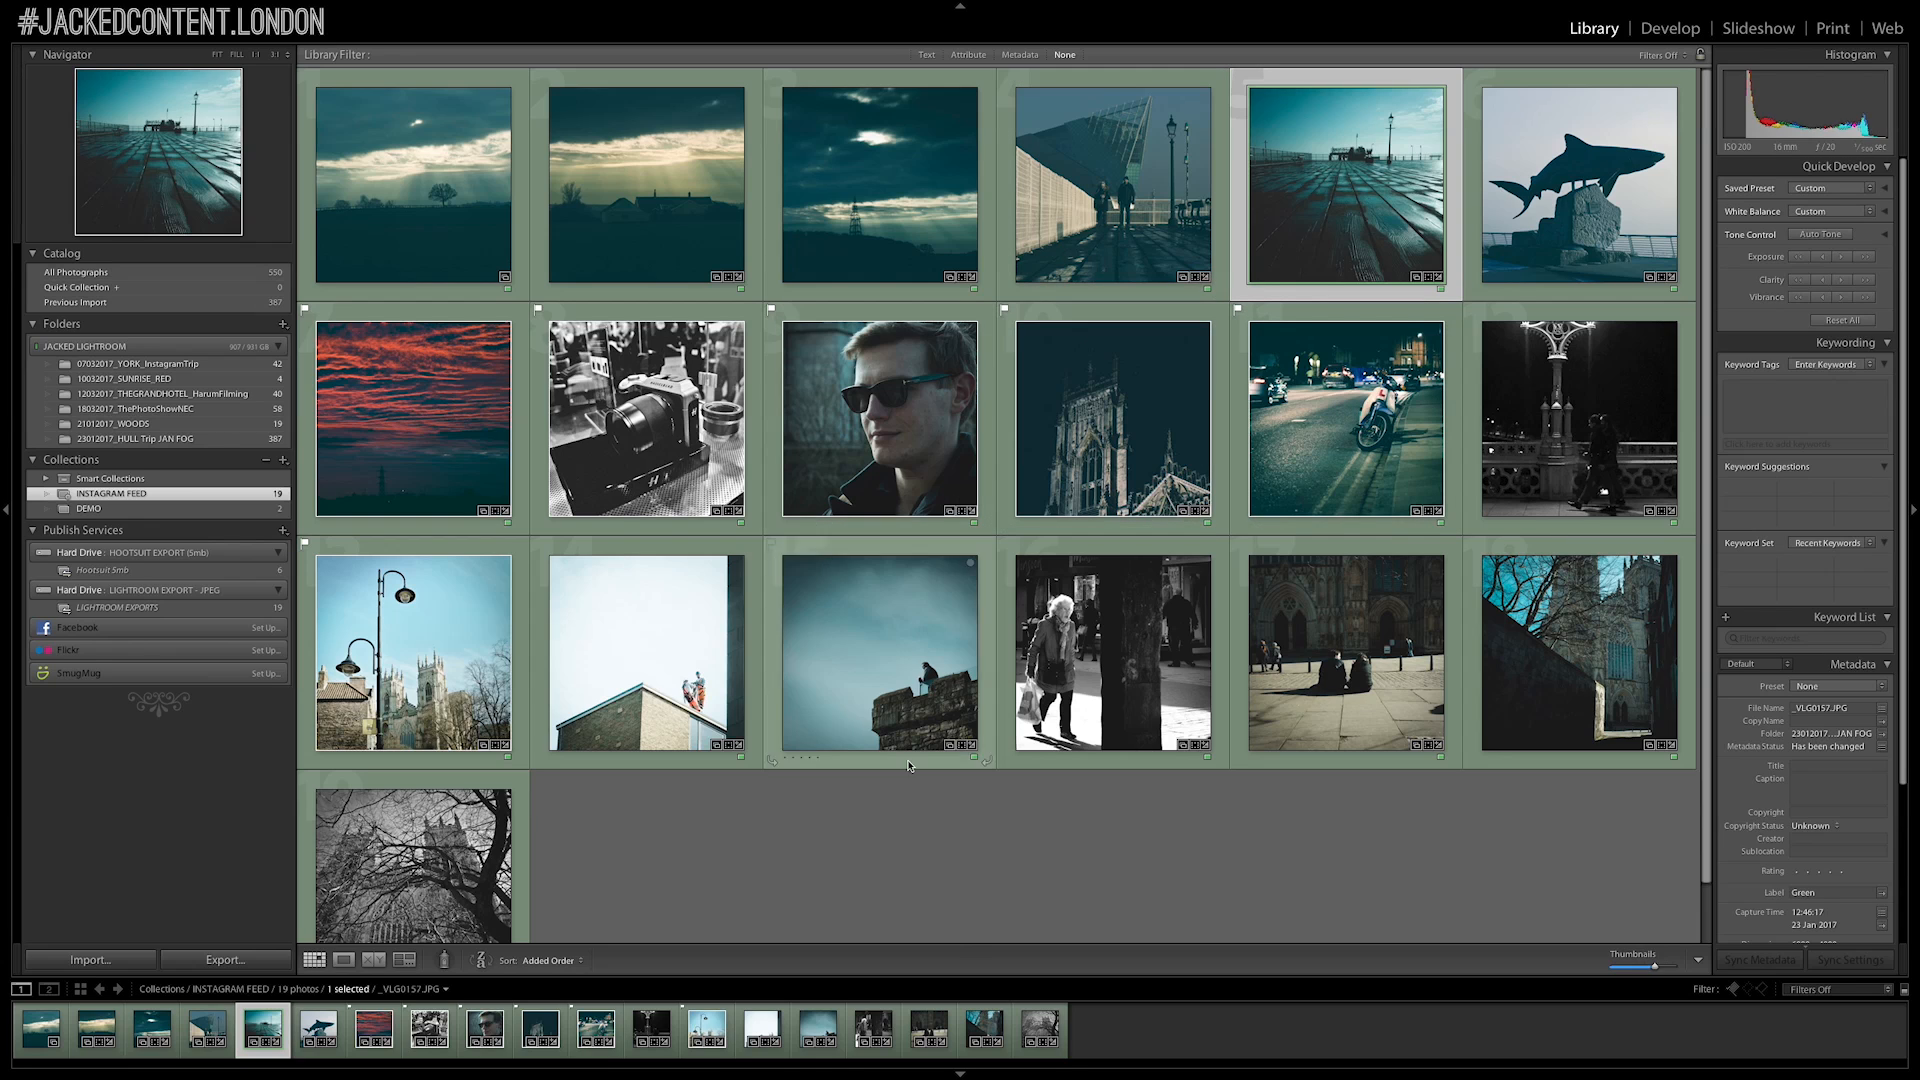
View the lamp post and minster photo at full size and return to the thumbnail grid
left_click(594, 687)
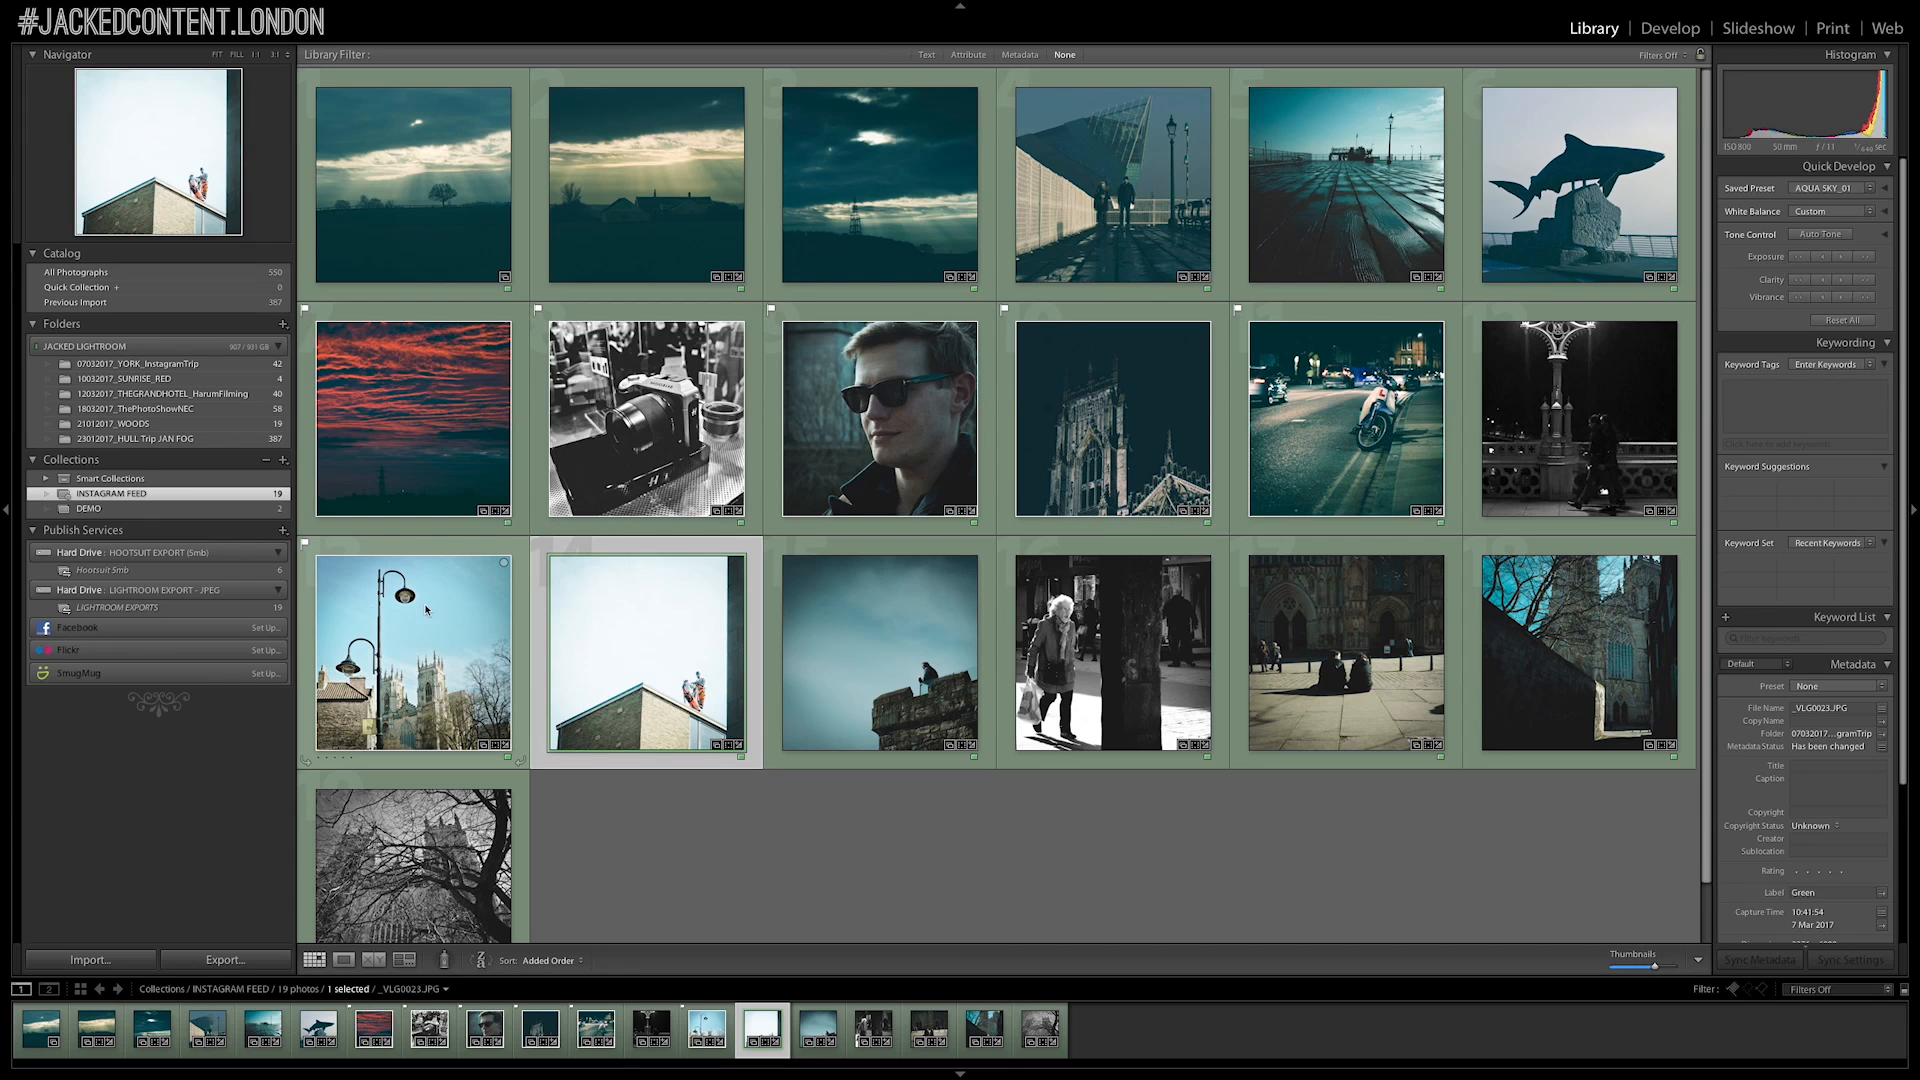
double_click(395, 631)
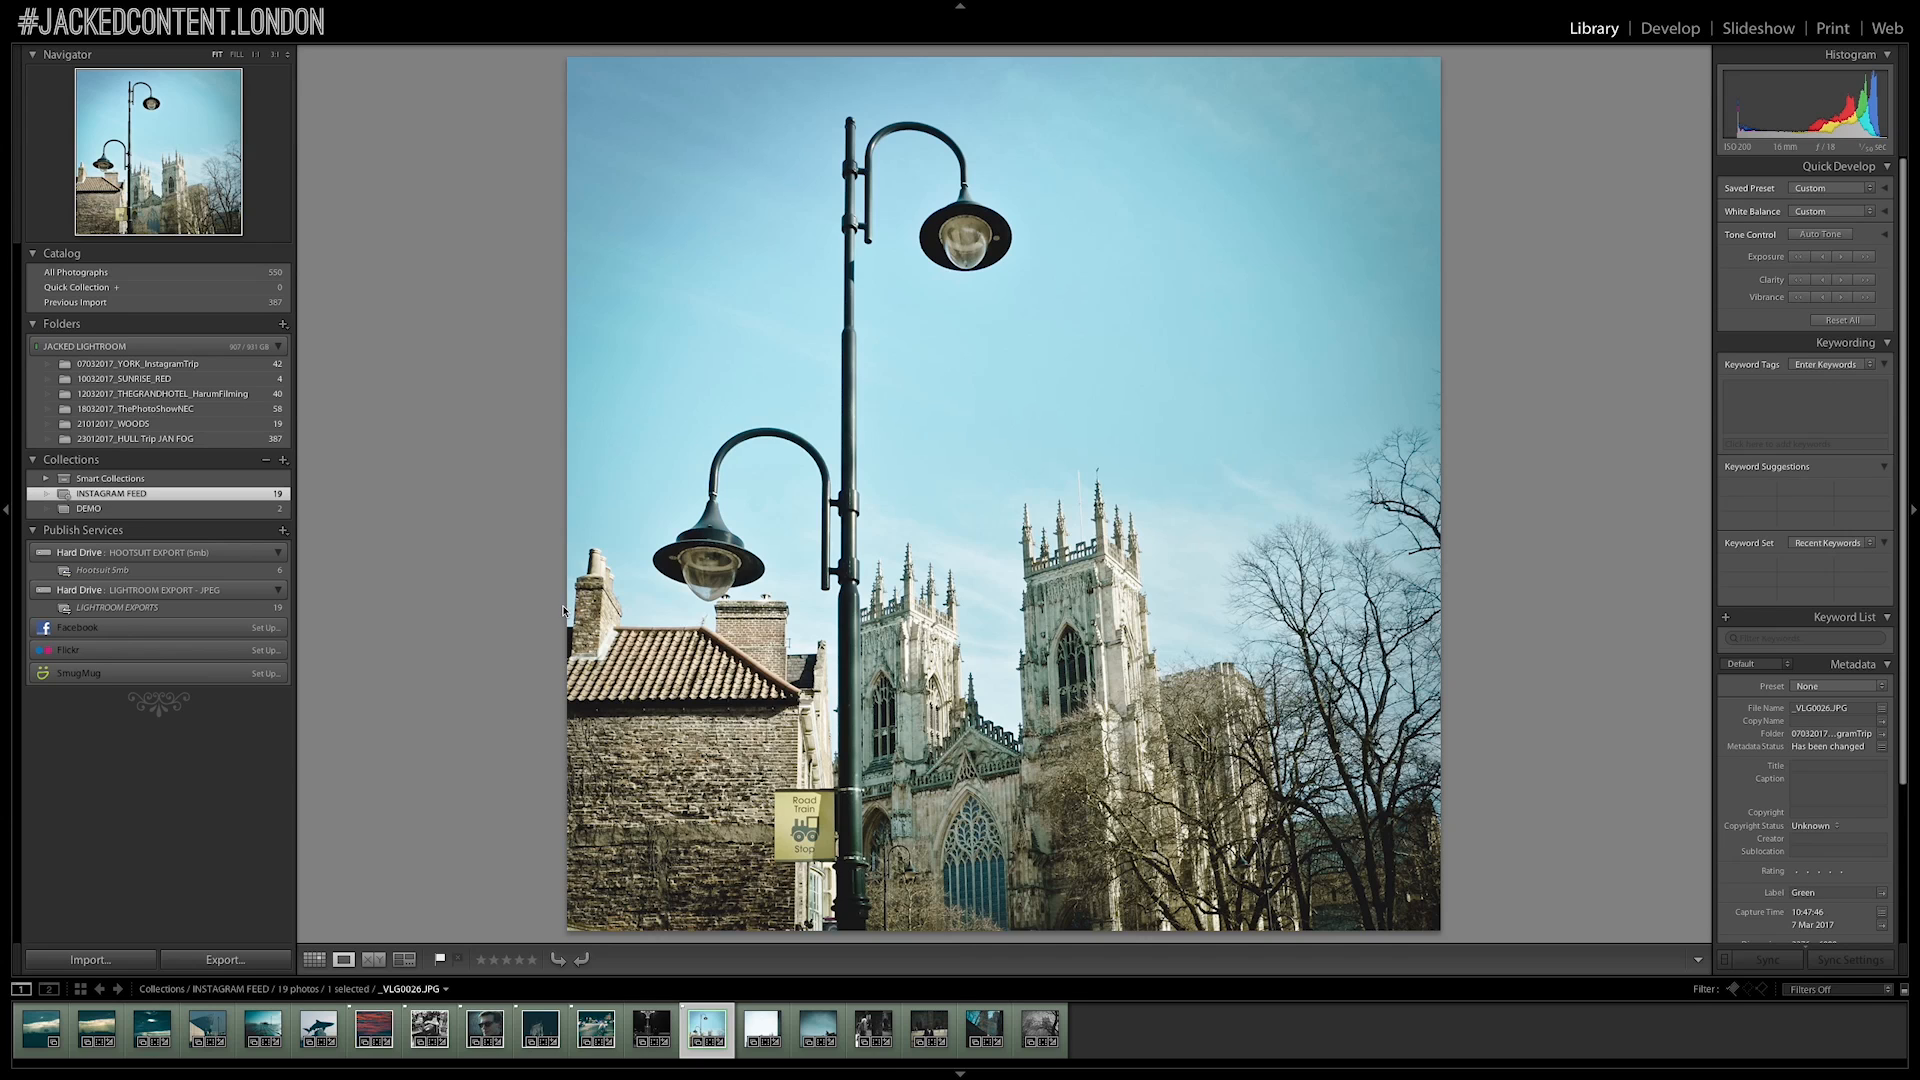
key("g")
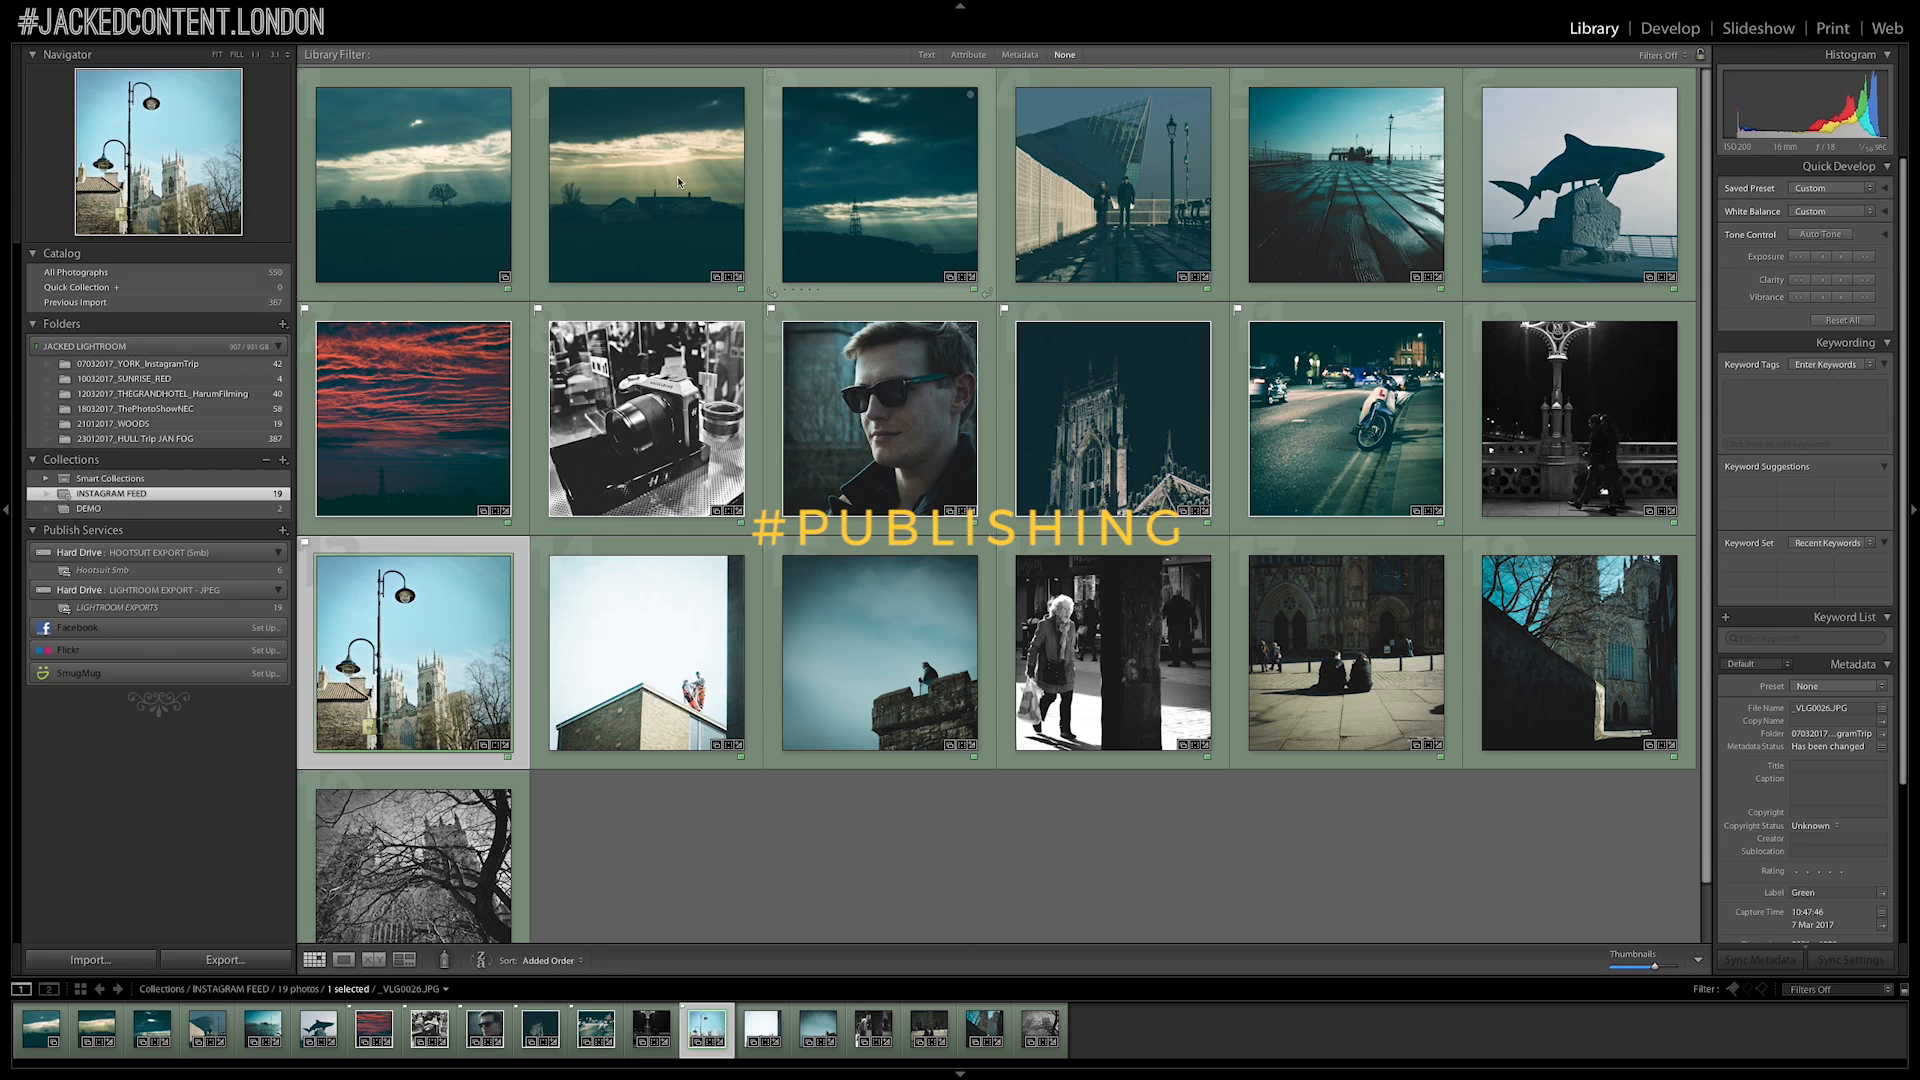
Select the six photos in the first row of INSTAGRAM FEED and open the LIGHTROOM EXPORTS published folder
left_click(430, 210)
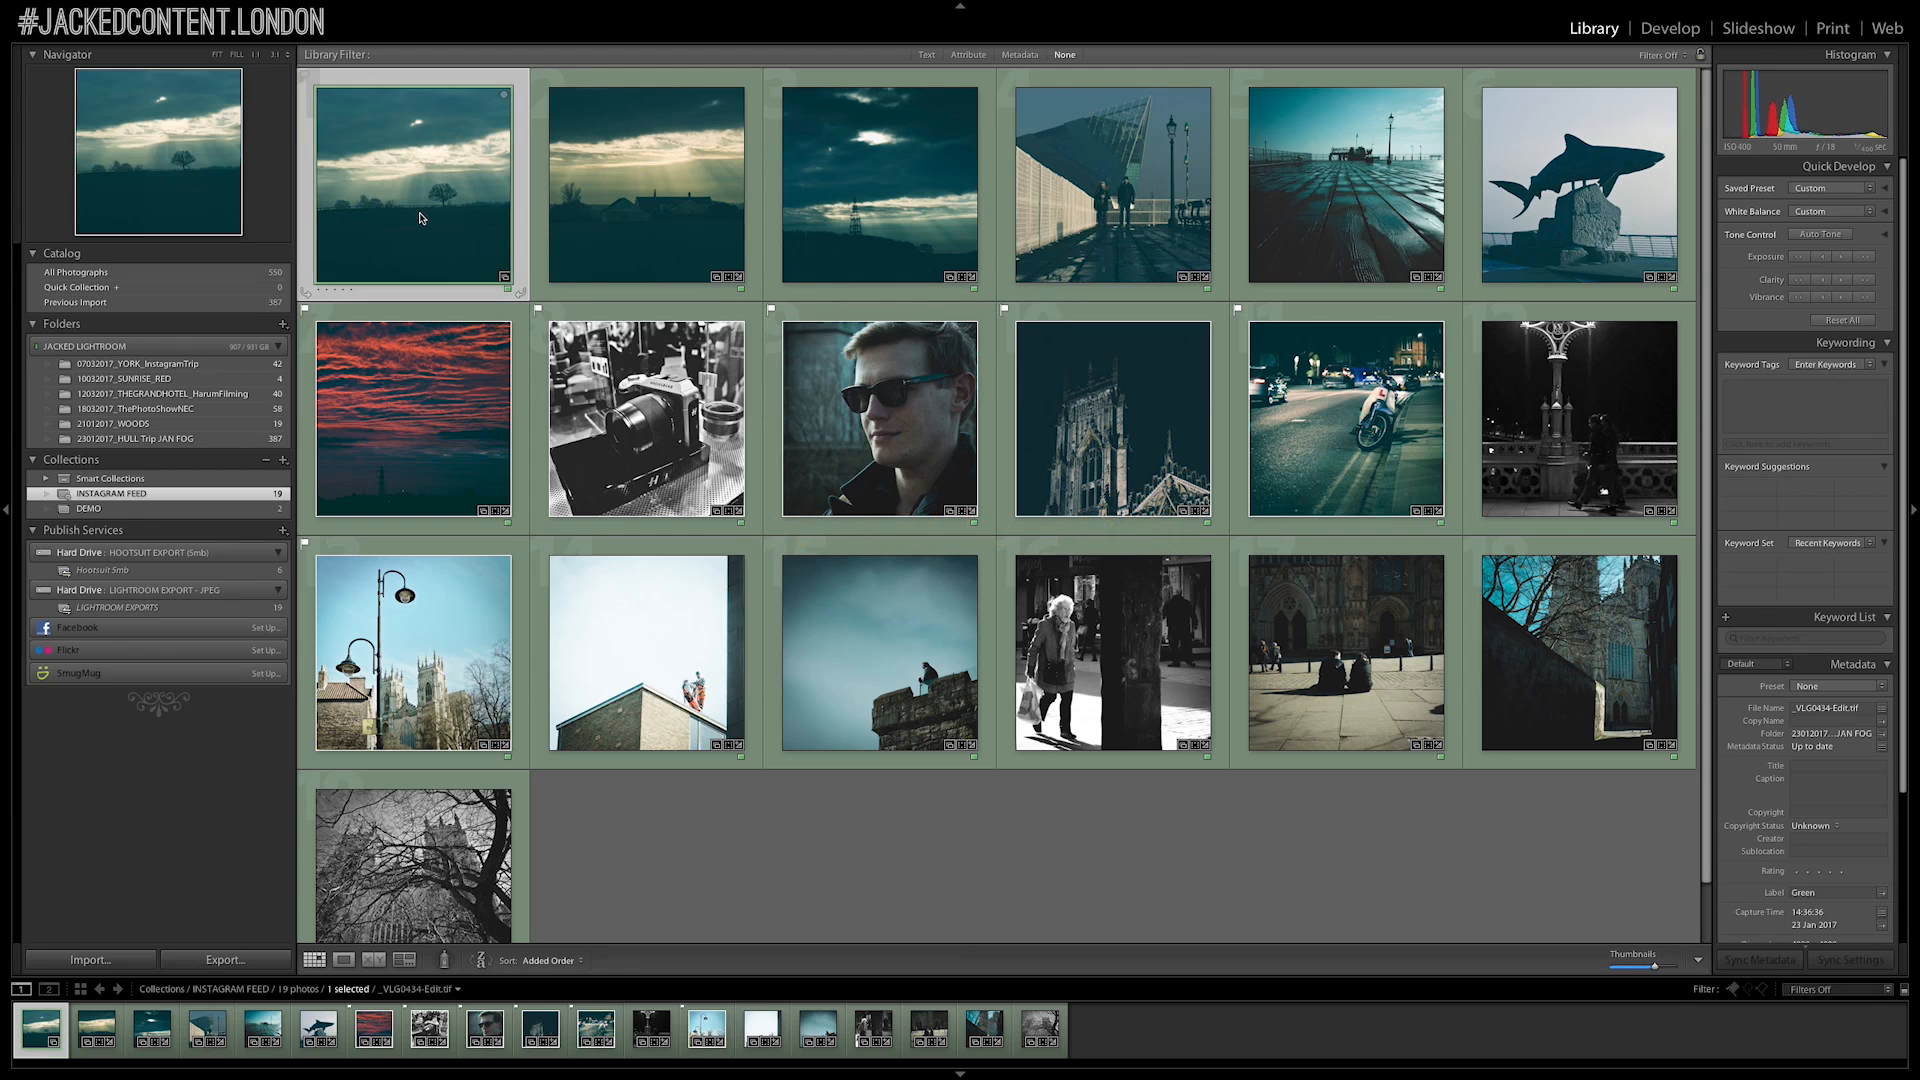
left_click(1597, 180, "shift")
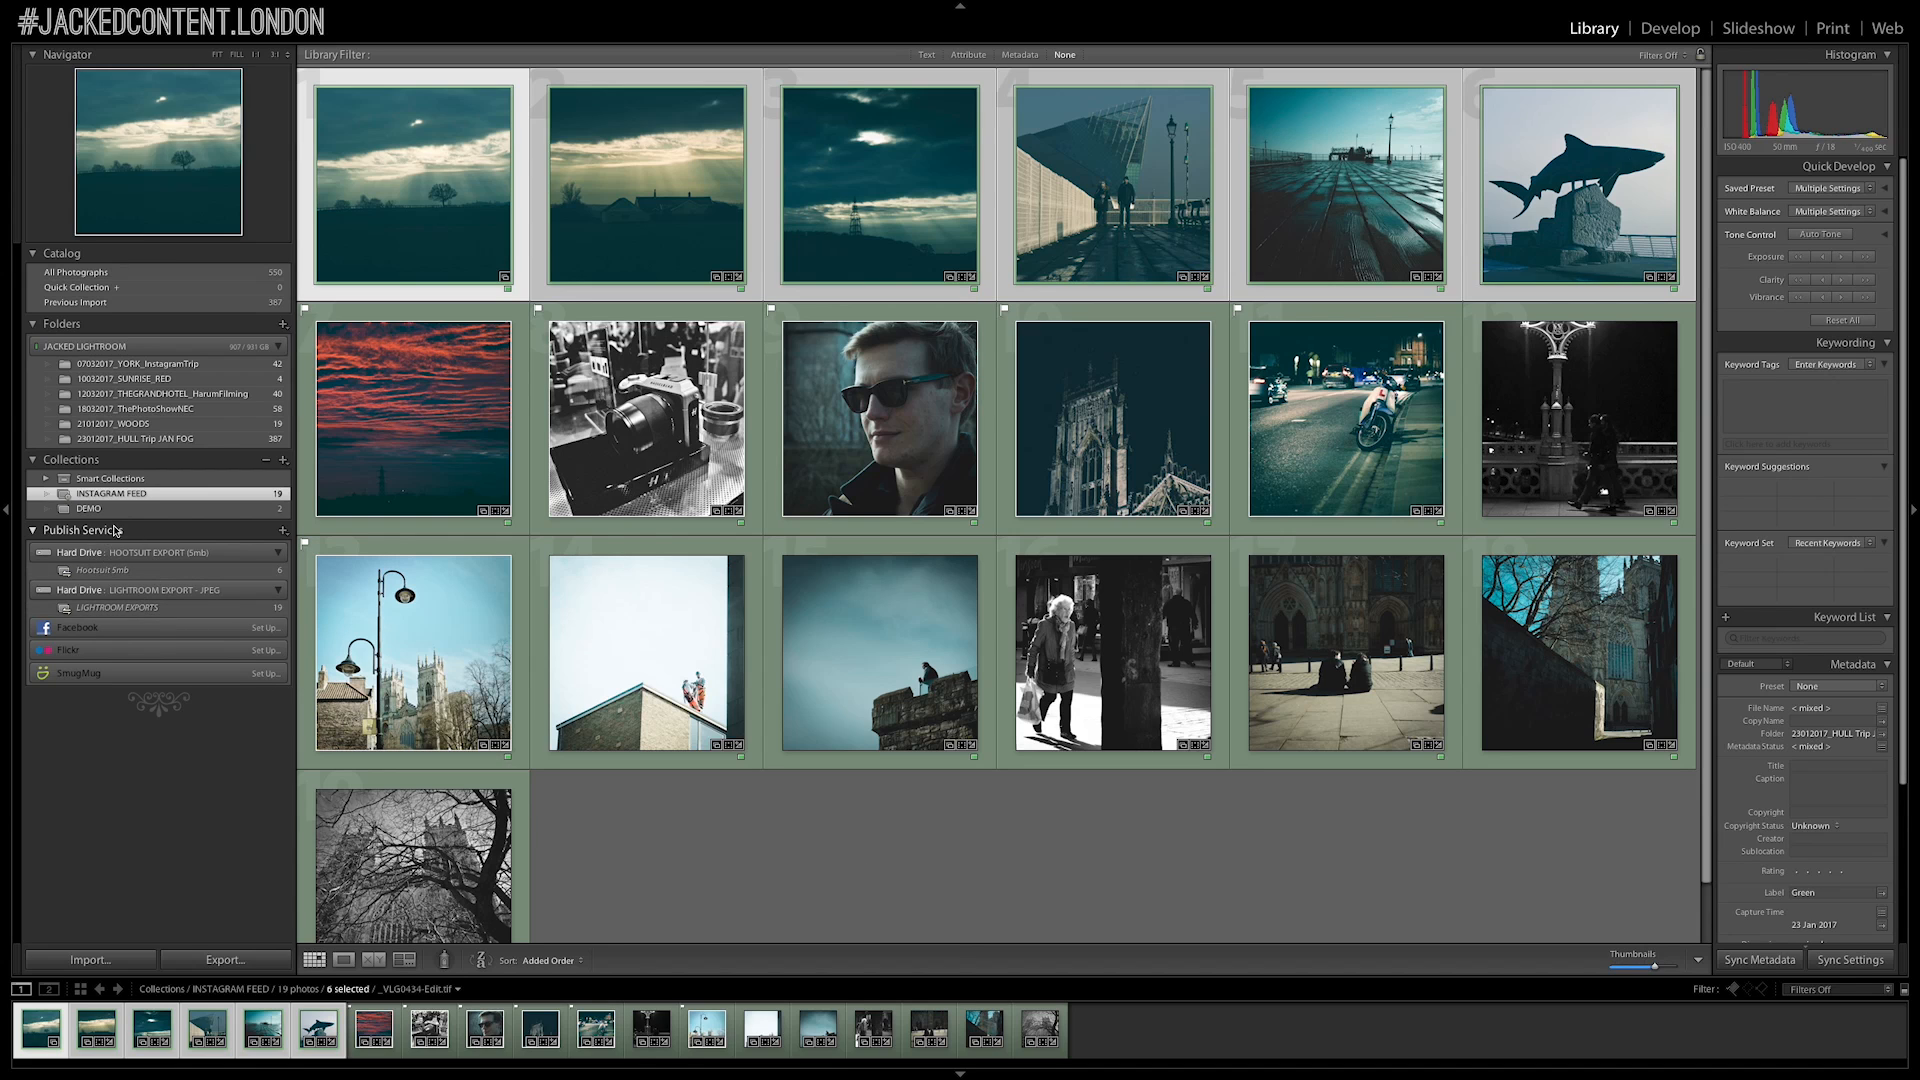
left_click(107, 608)
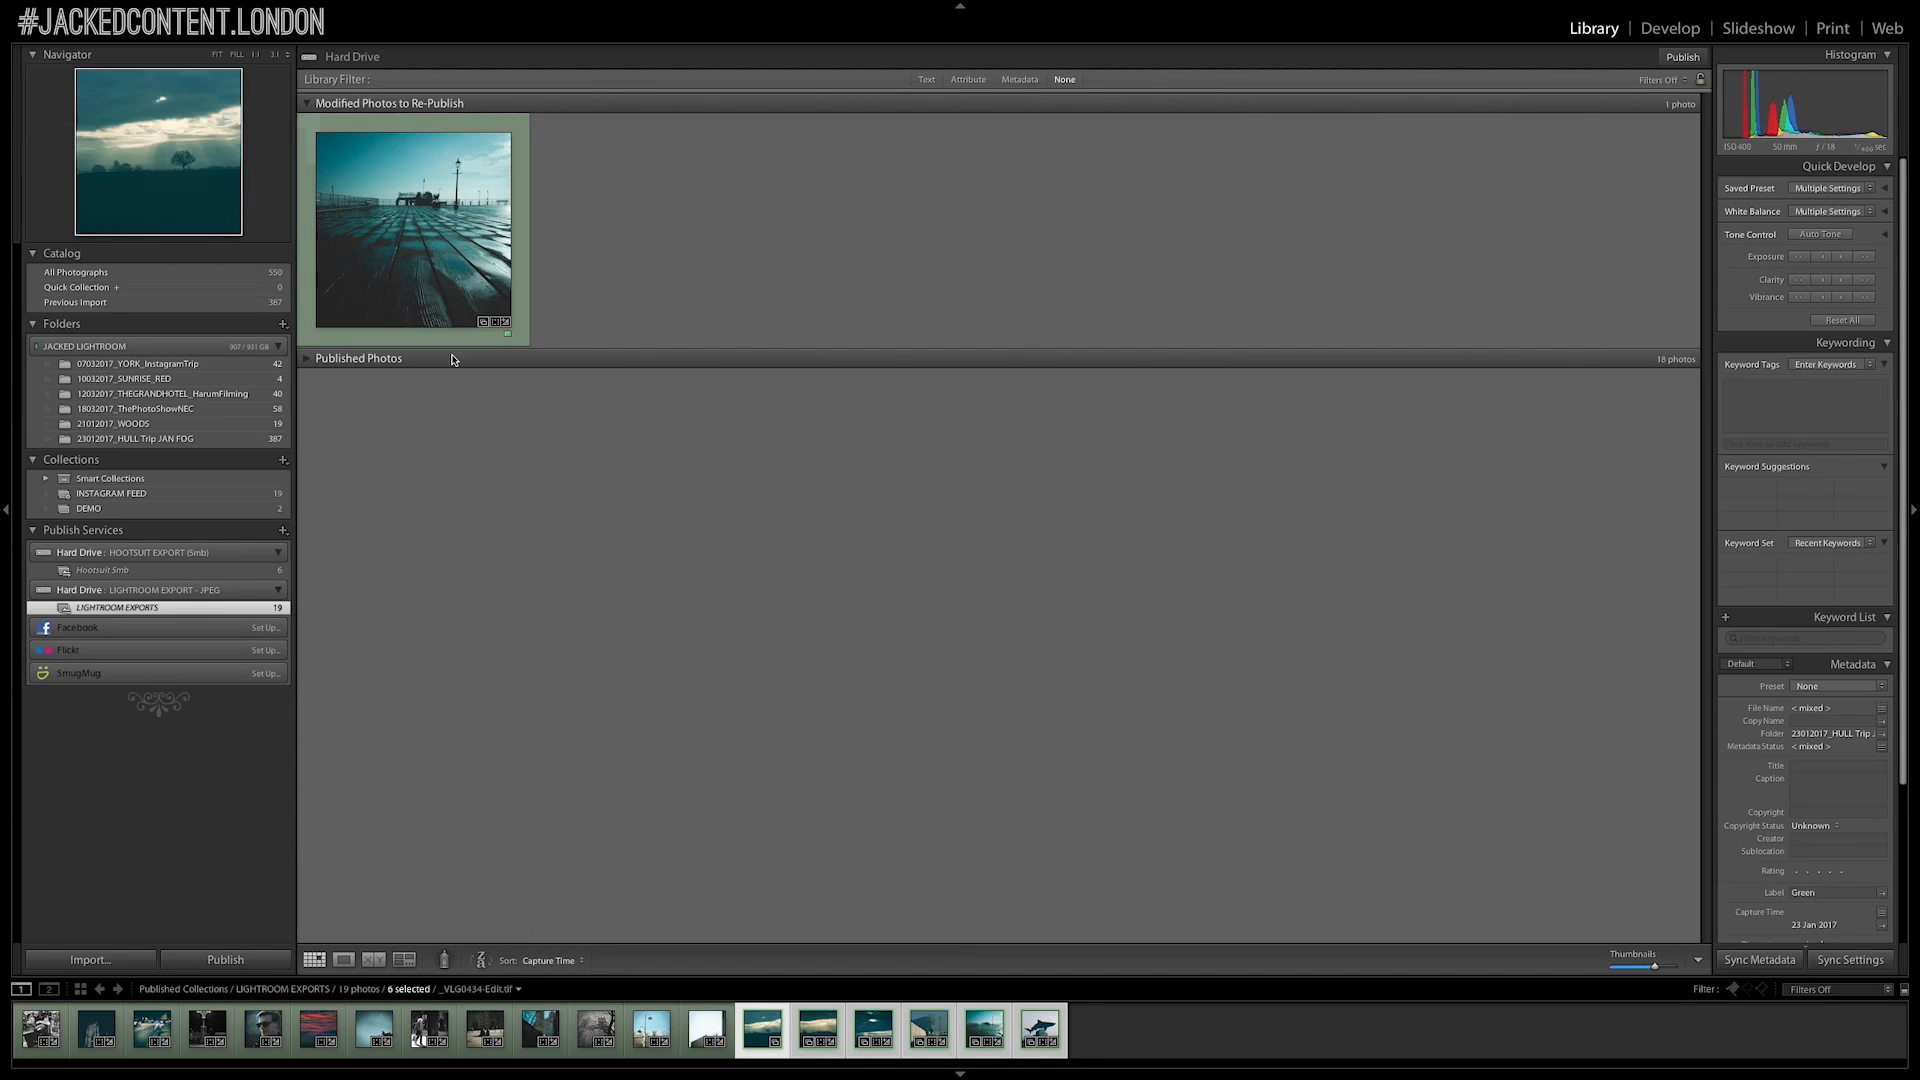
Collapse and re-expand the list of publish services, and open the Publishing Manager
left_click(101, 532)
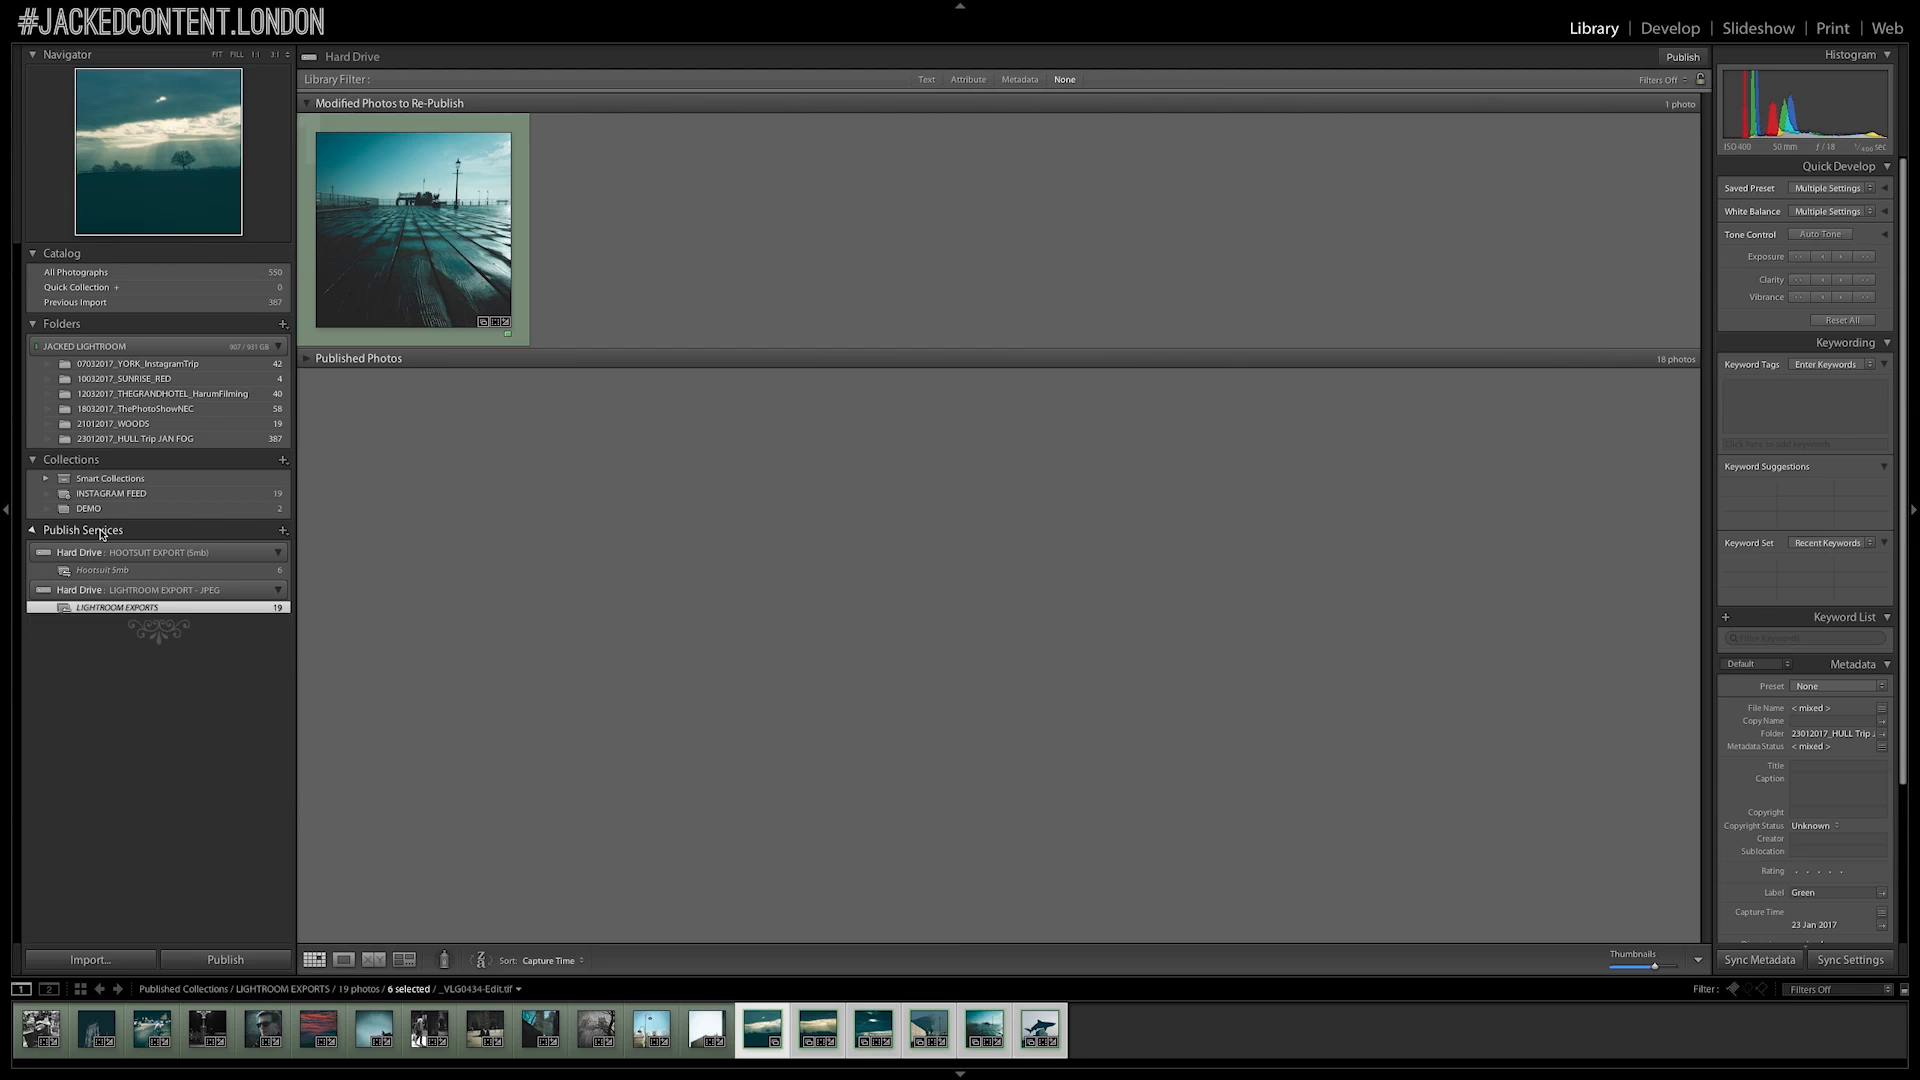
left_click(66, 539)
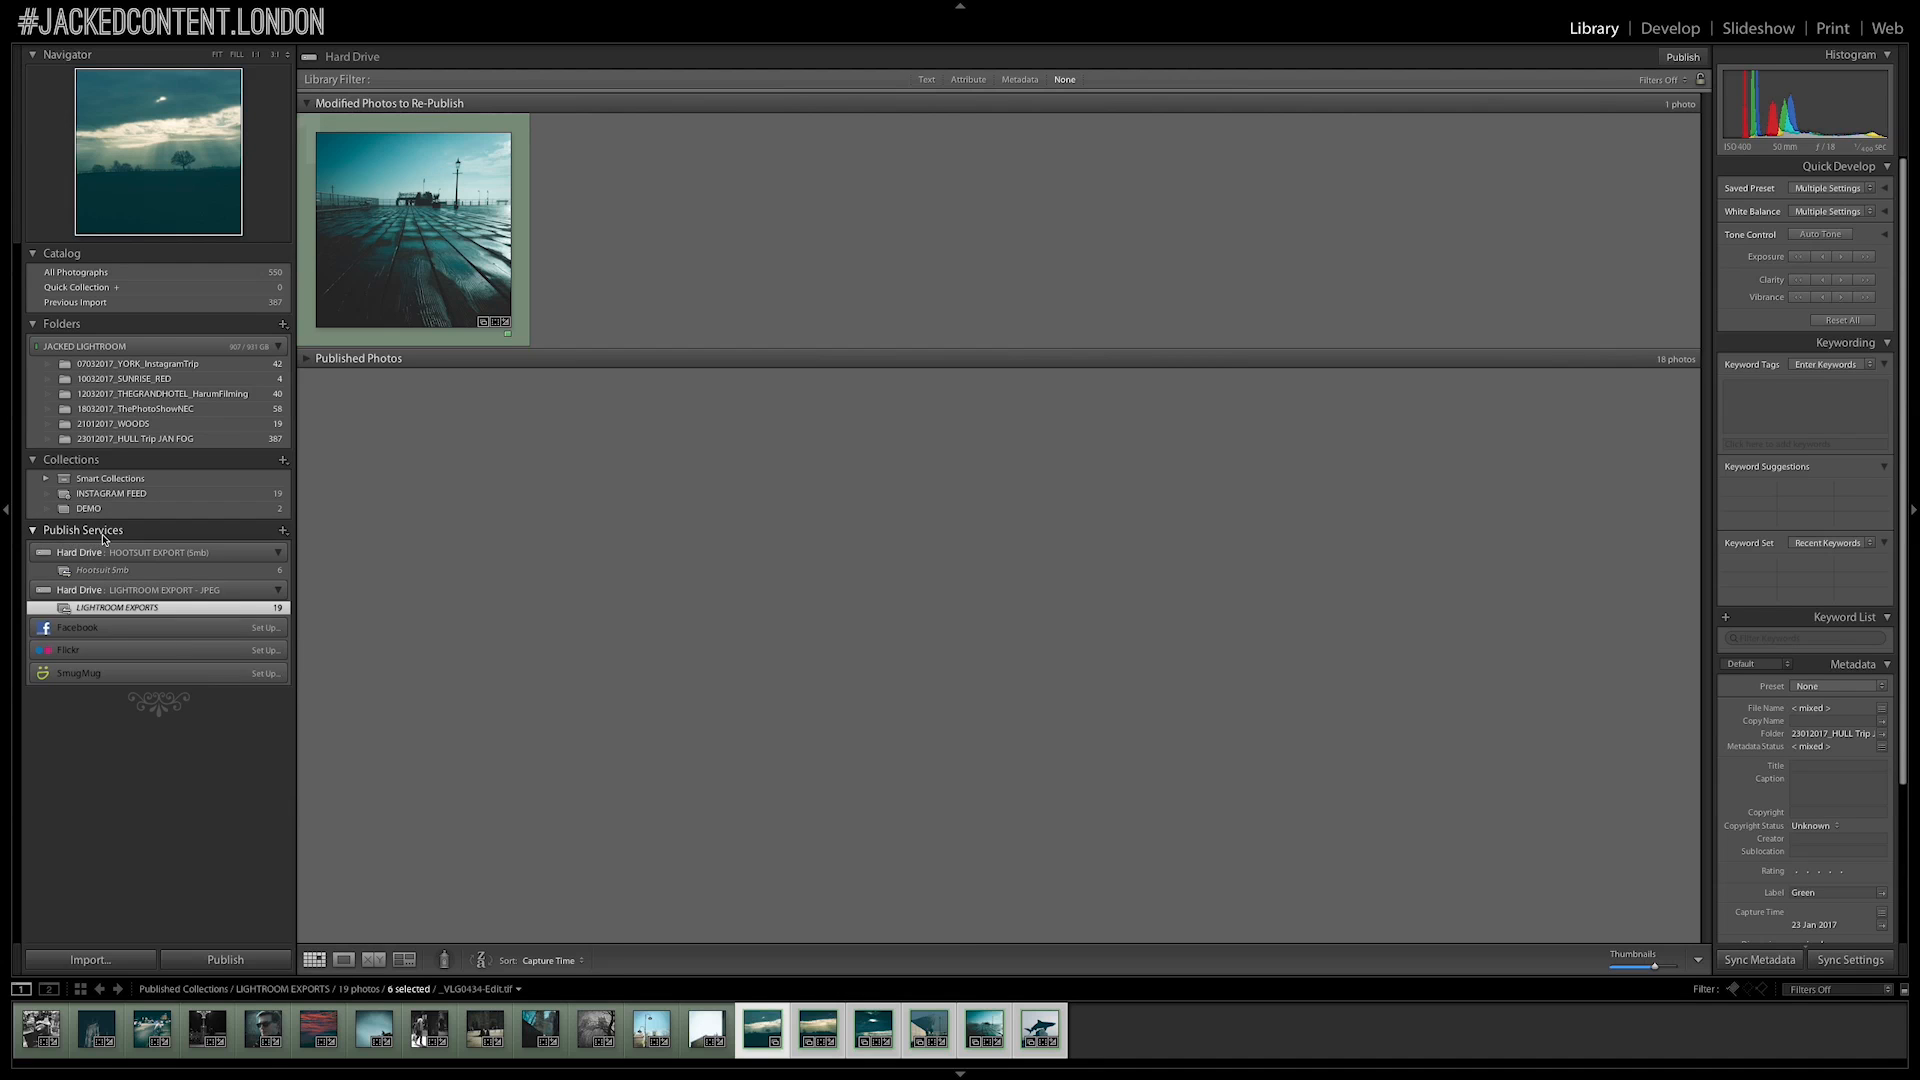
left_click(66, 539)
left_click(34, 533)
left_click(284, 532)
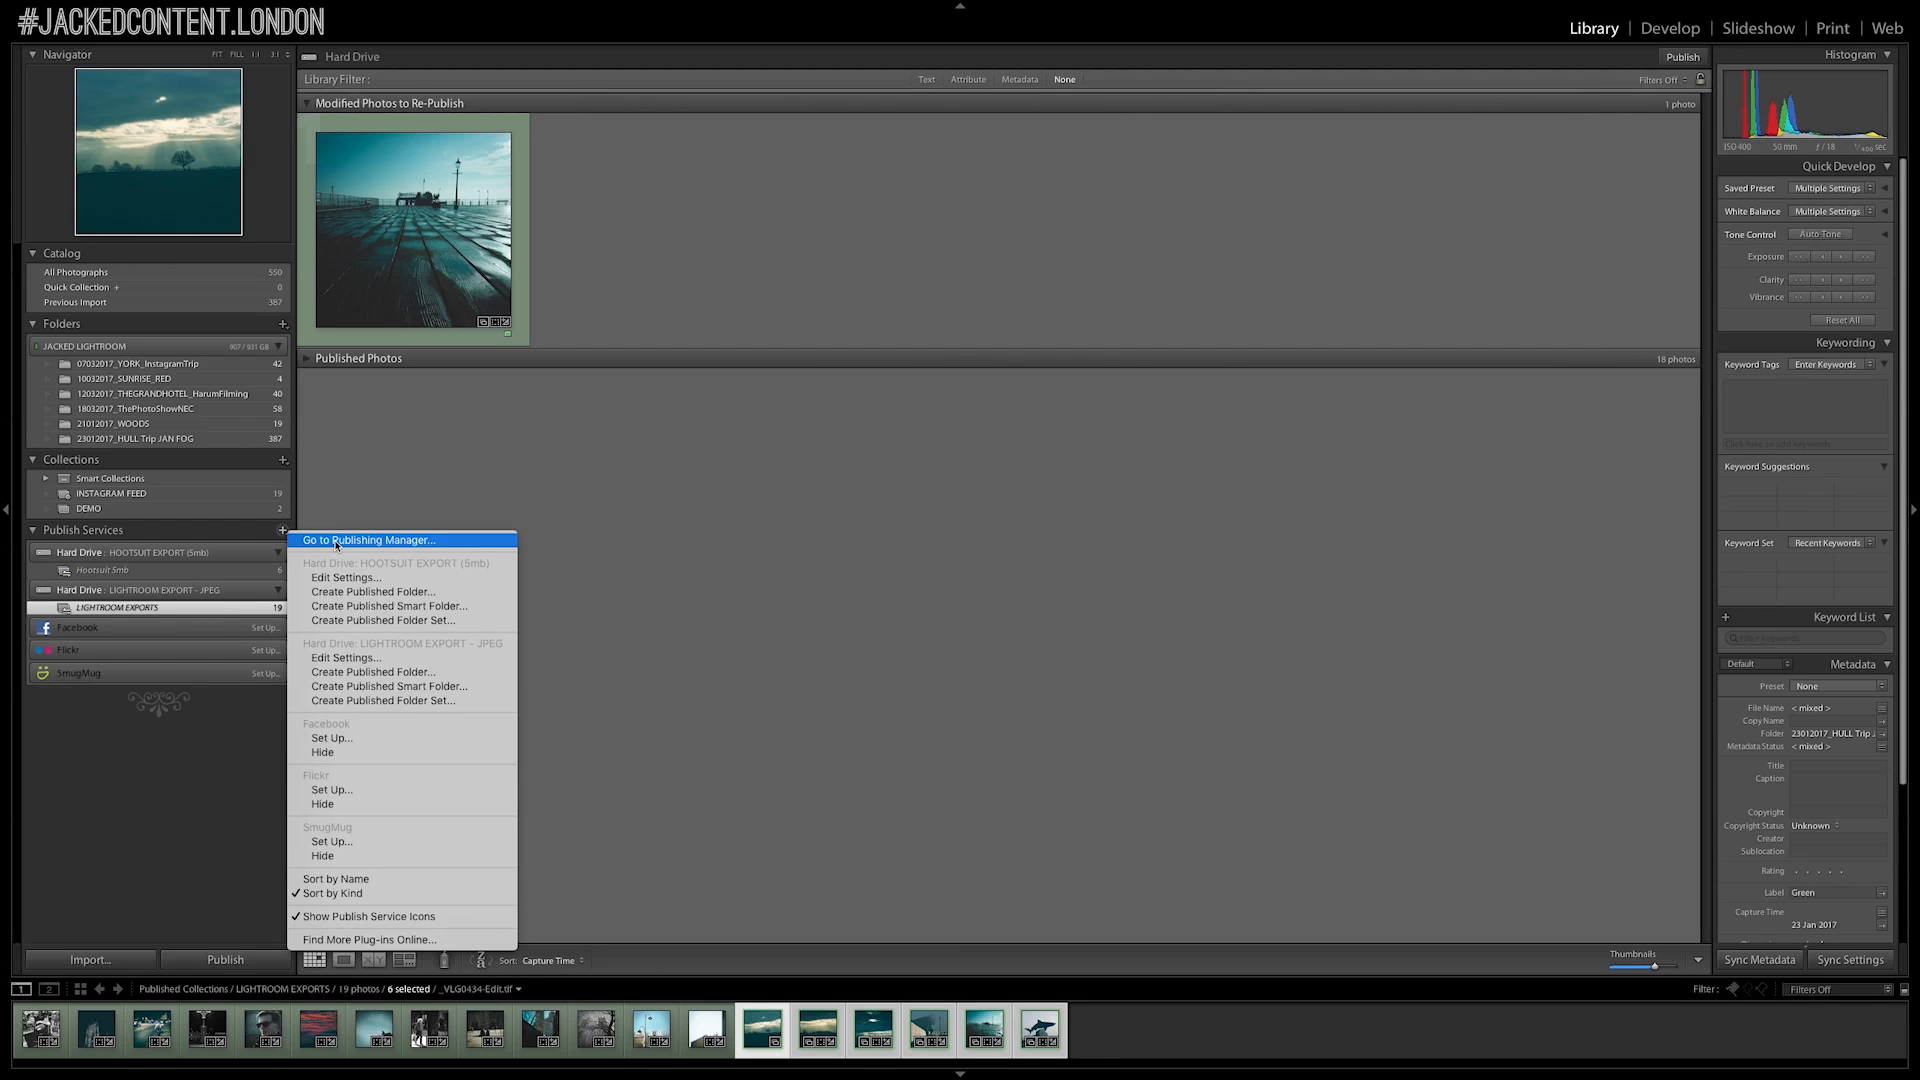
left_click(335, 540)
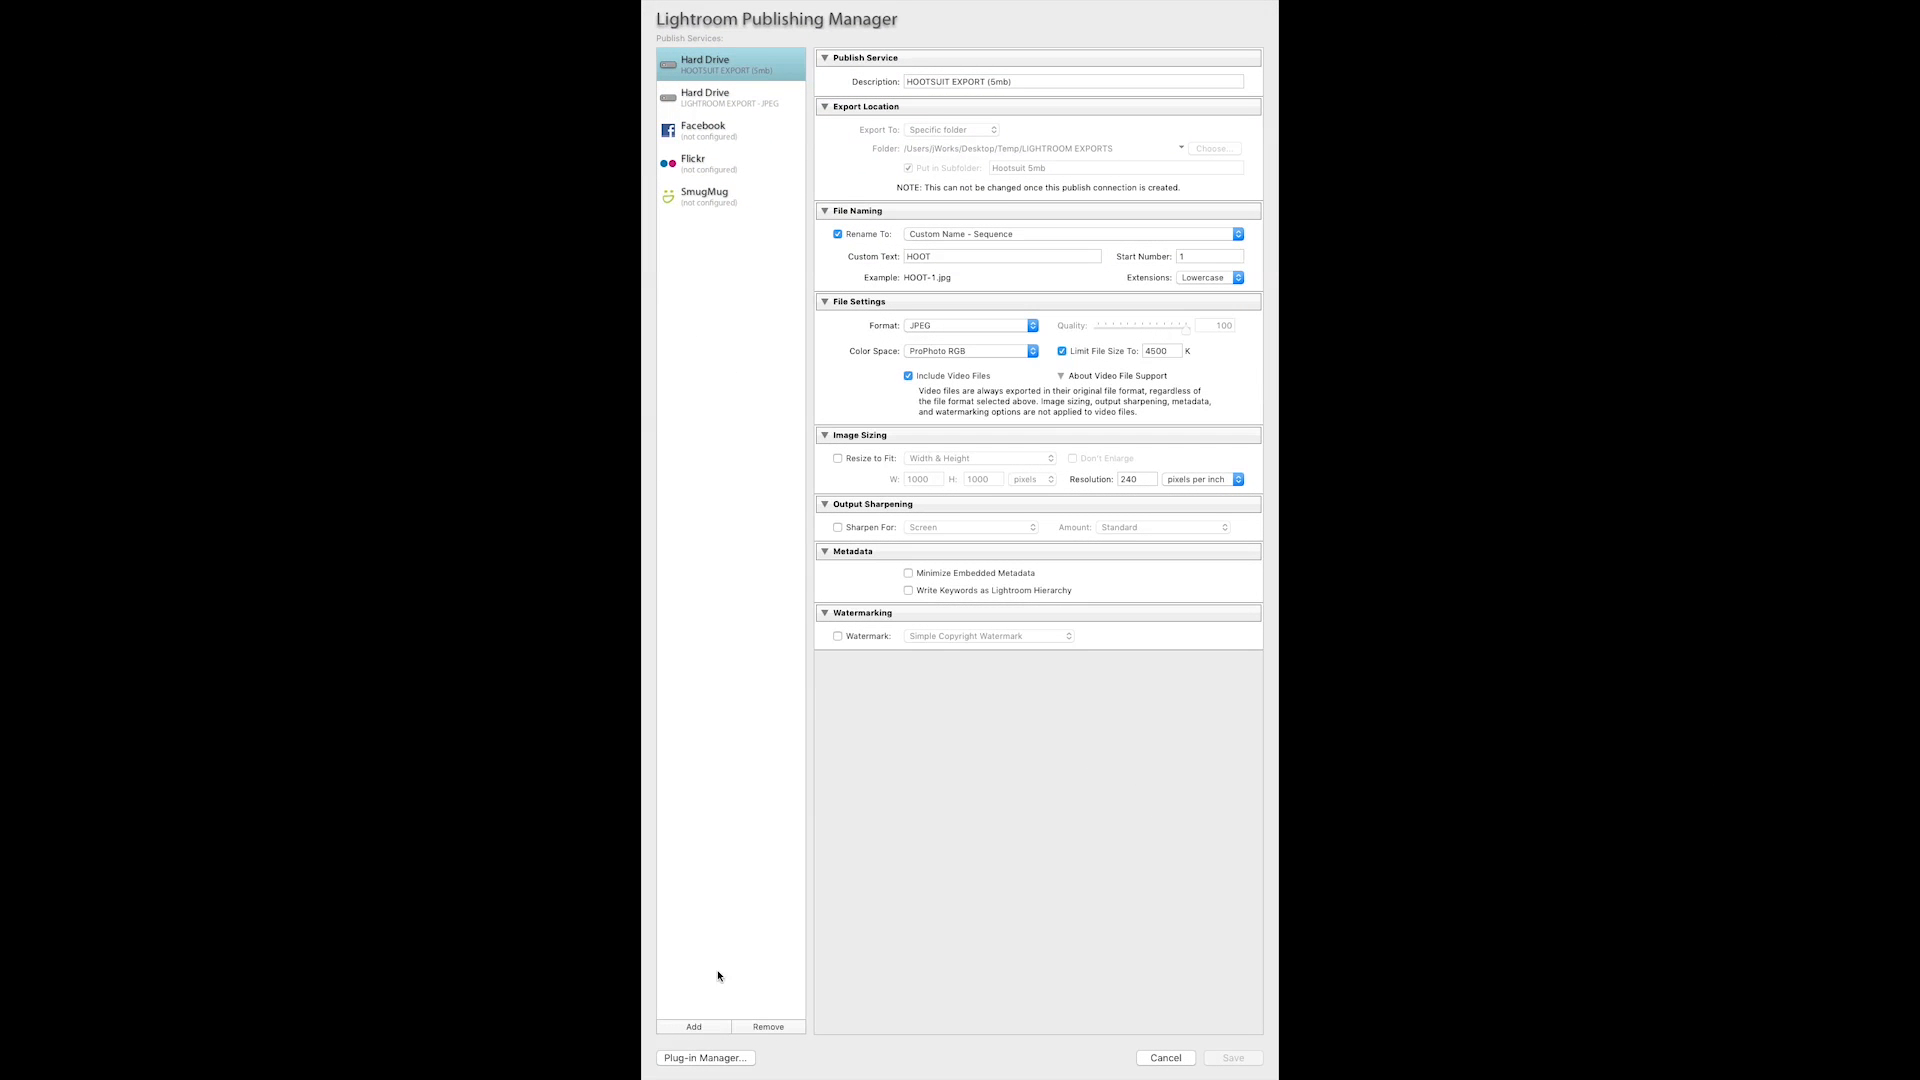
Create a Hard Drive publish connection with the description DEMO PUBLISH and turn off its subfolder option
left_click(702, 1027)
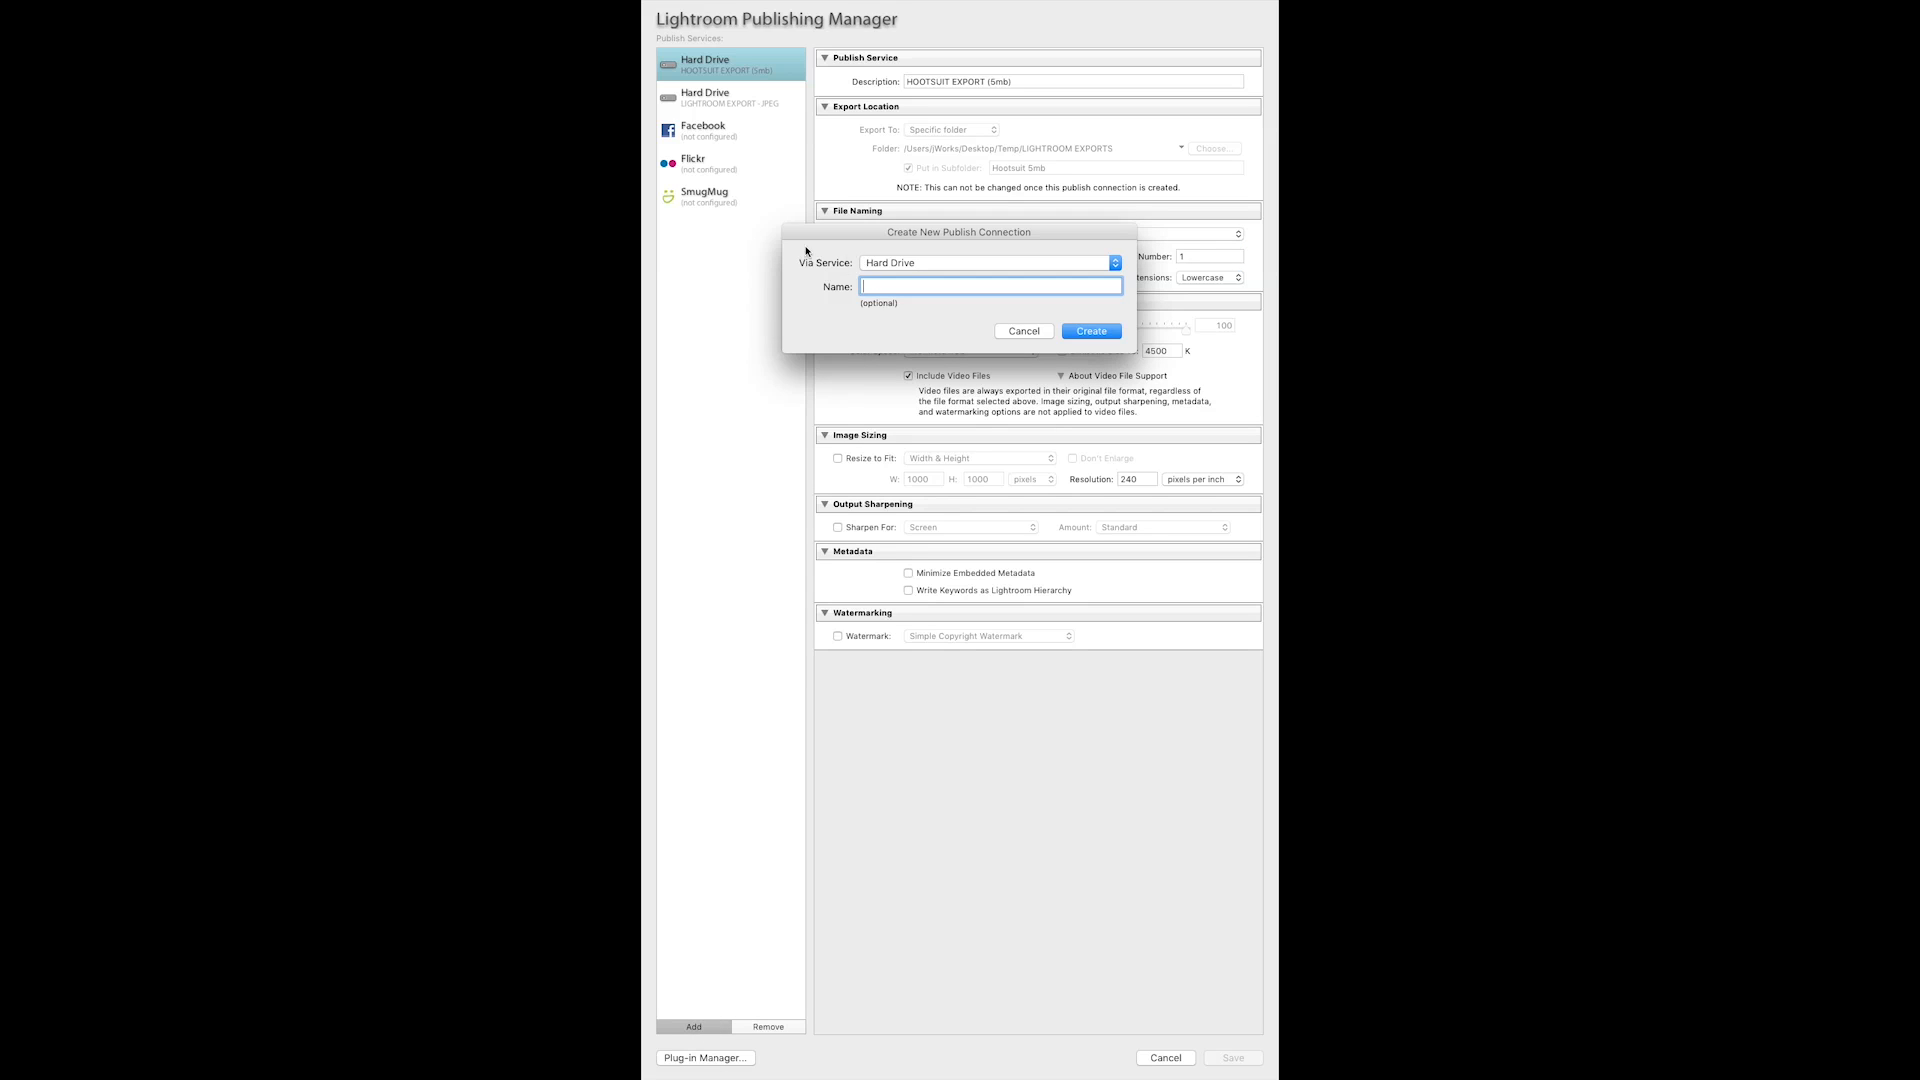
left_click(915, 263)
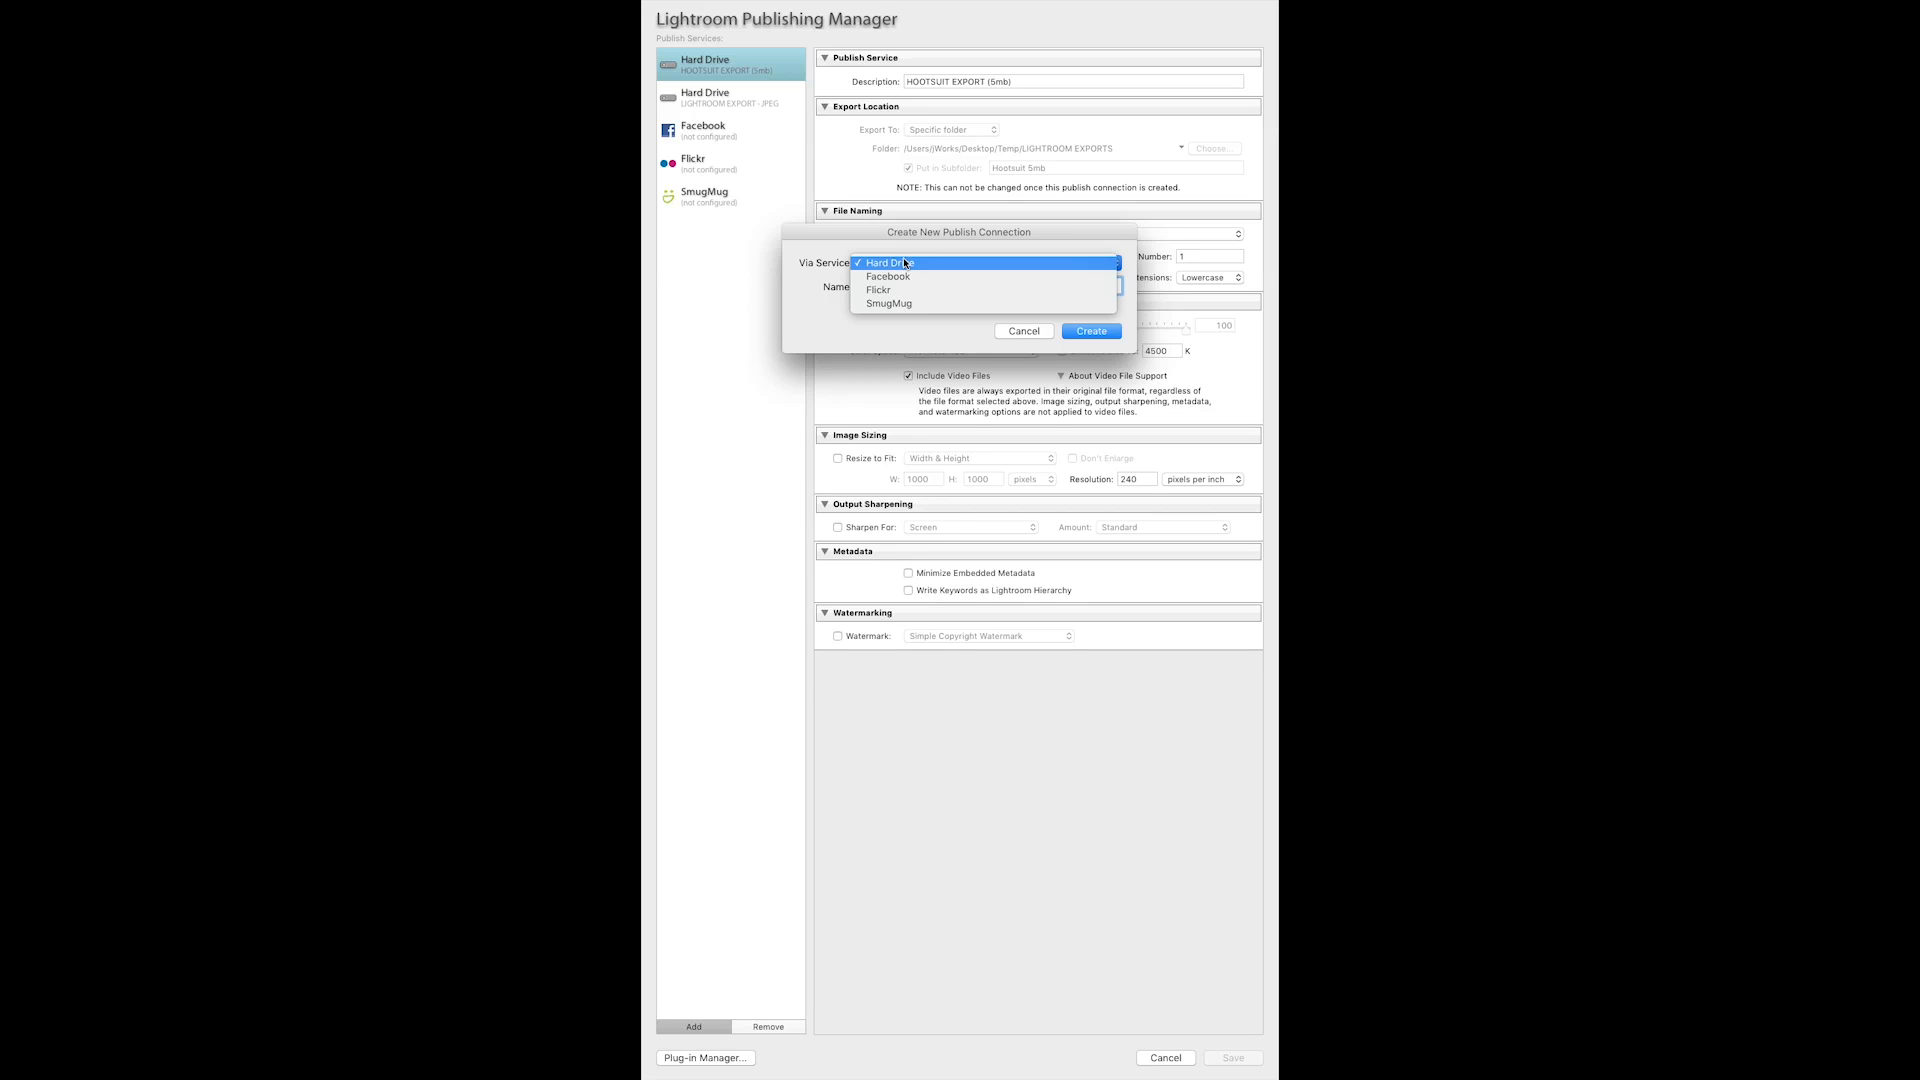
left_click(903, 263)
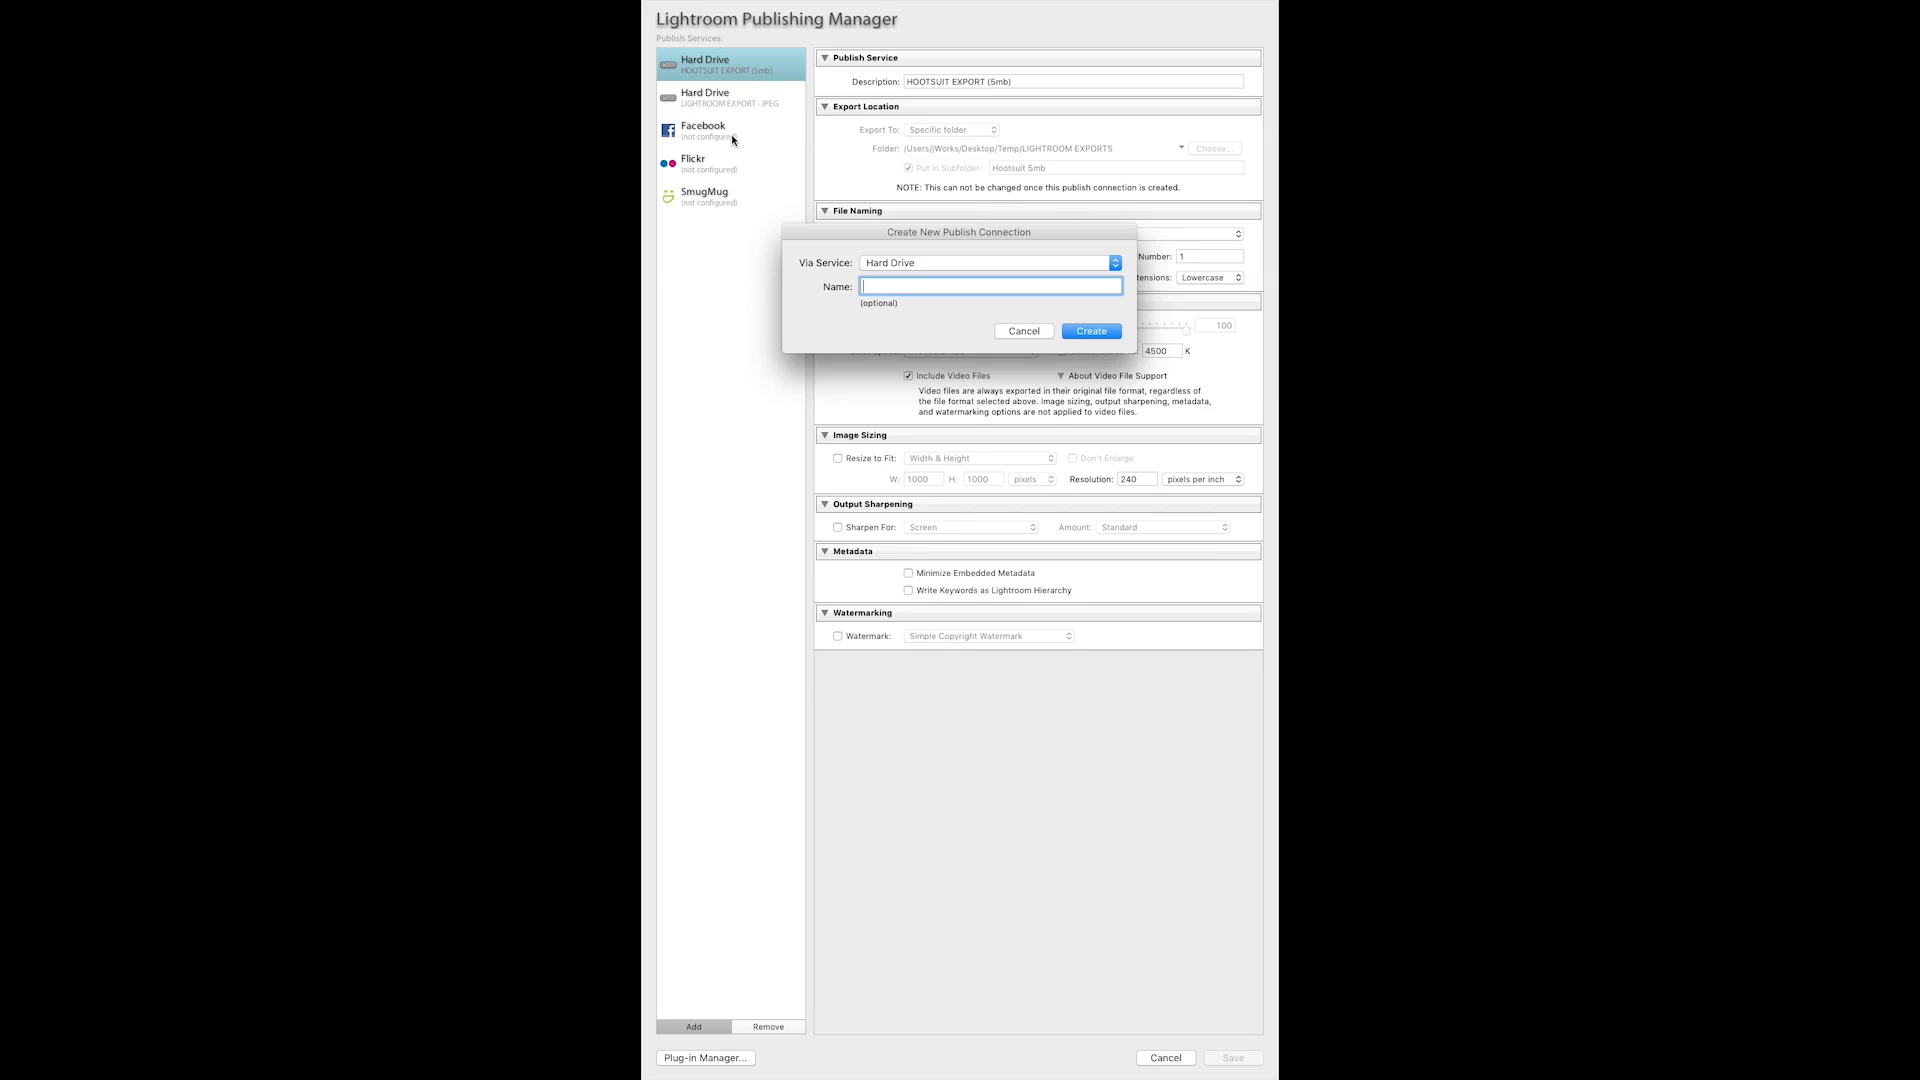
type("DEMO PUBLISH")
key("Return")
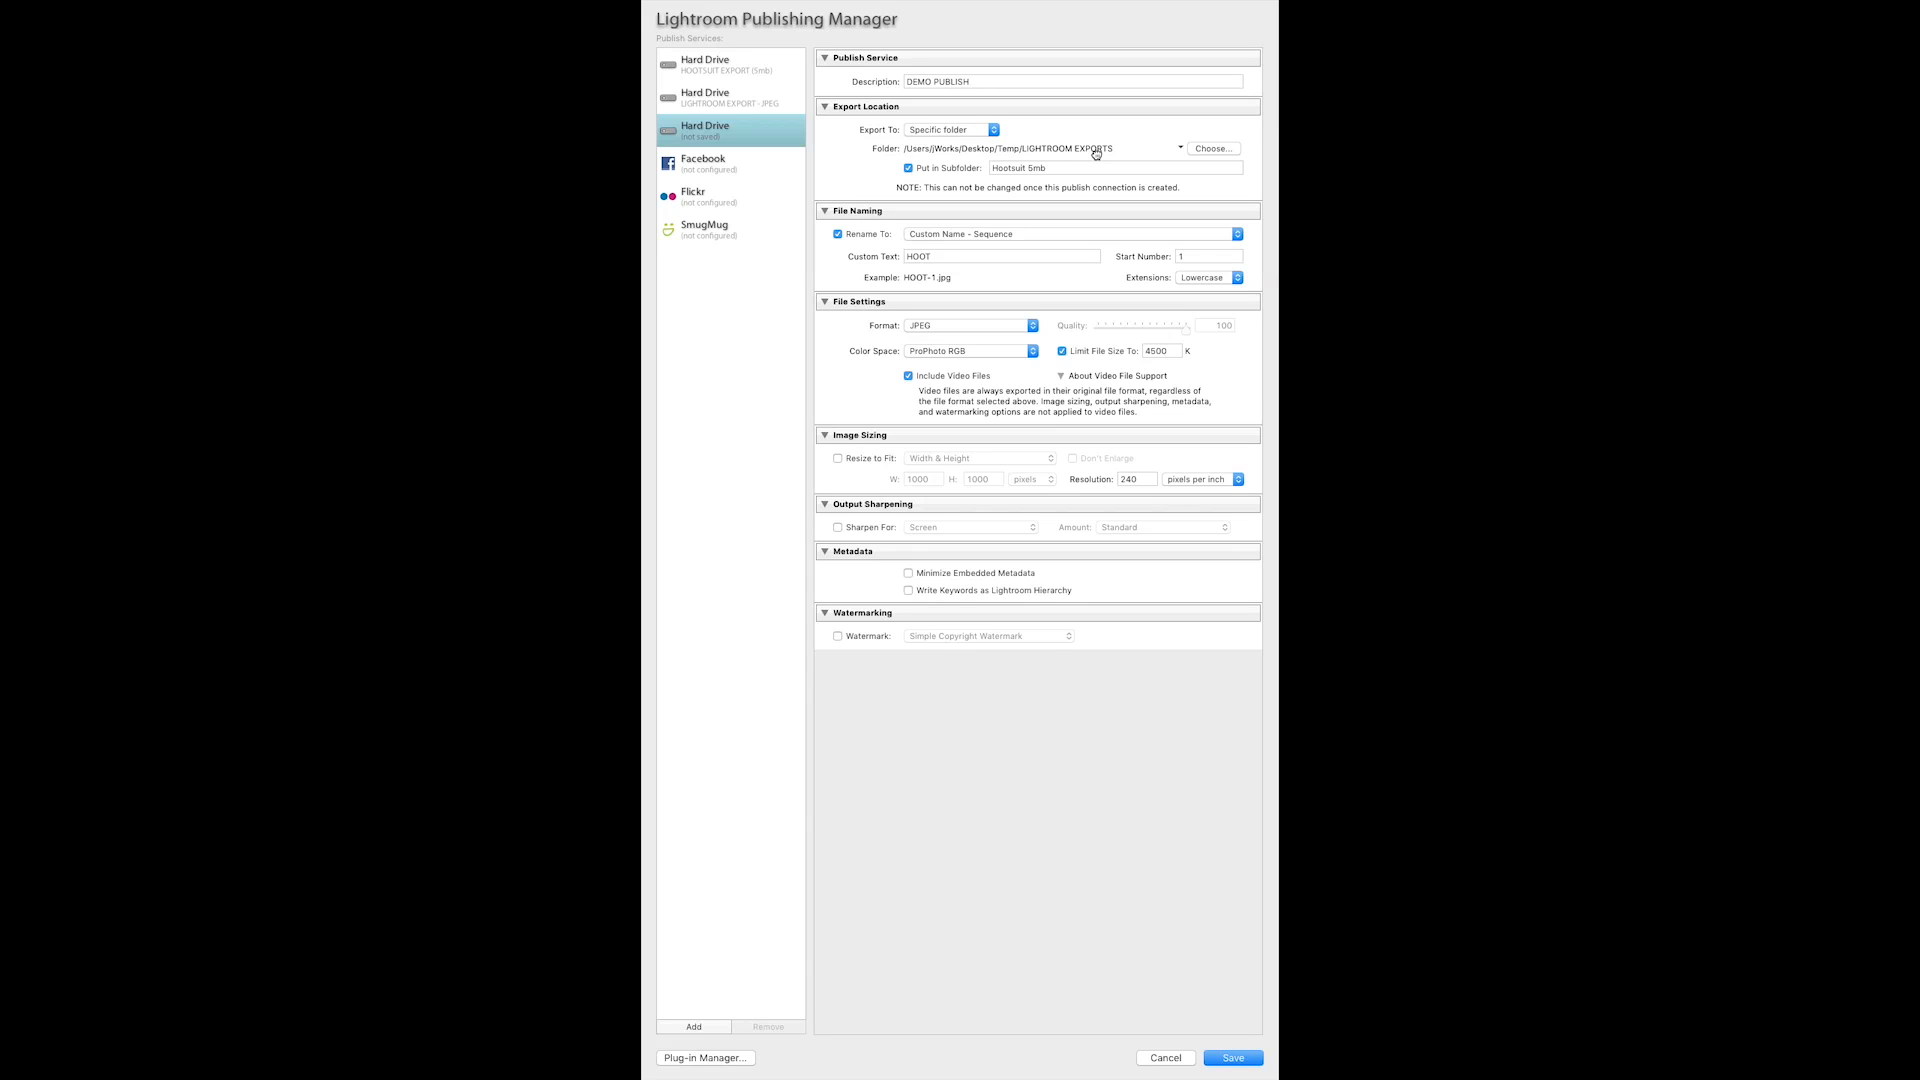
left_click(908, 168)
Discard the unsaved connection to review the LIGHTROOM EXPORT - JPEG settings, and close the Publishing Manager without saving
left_click(692, 96)
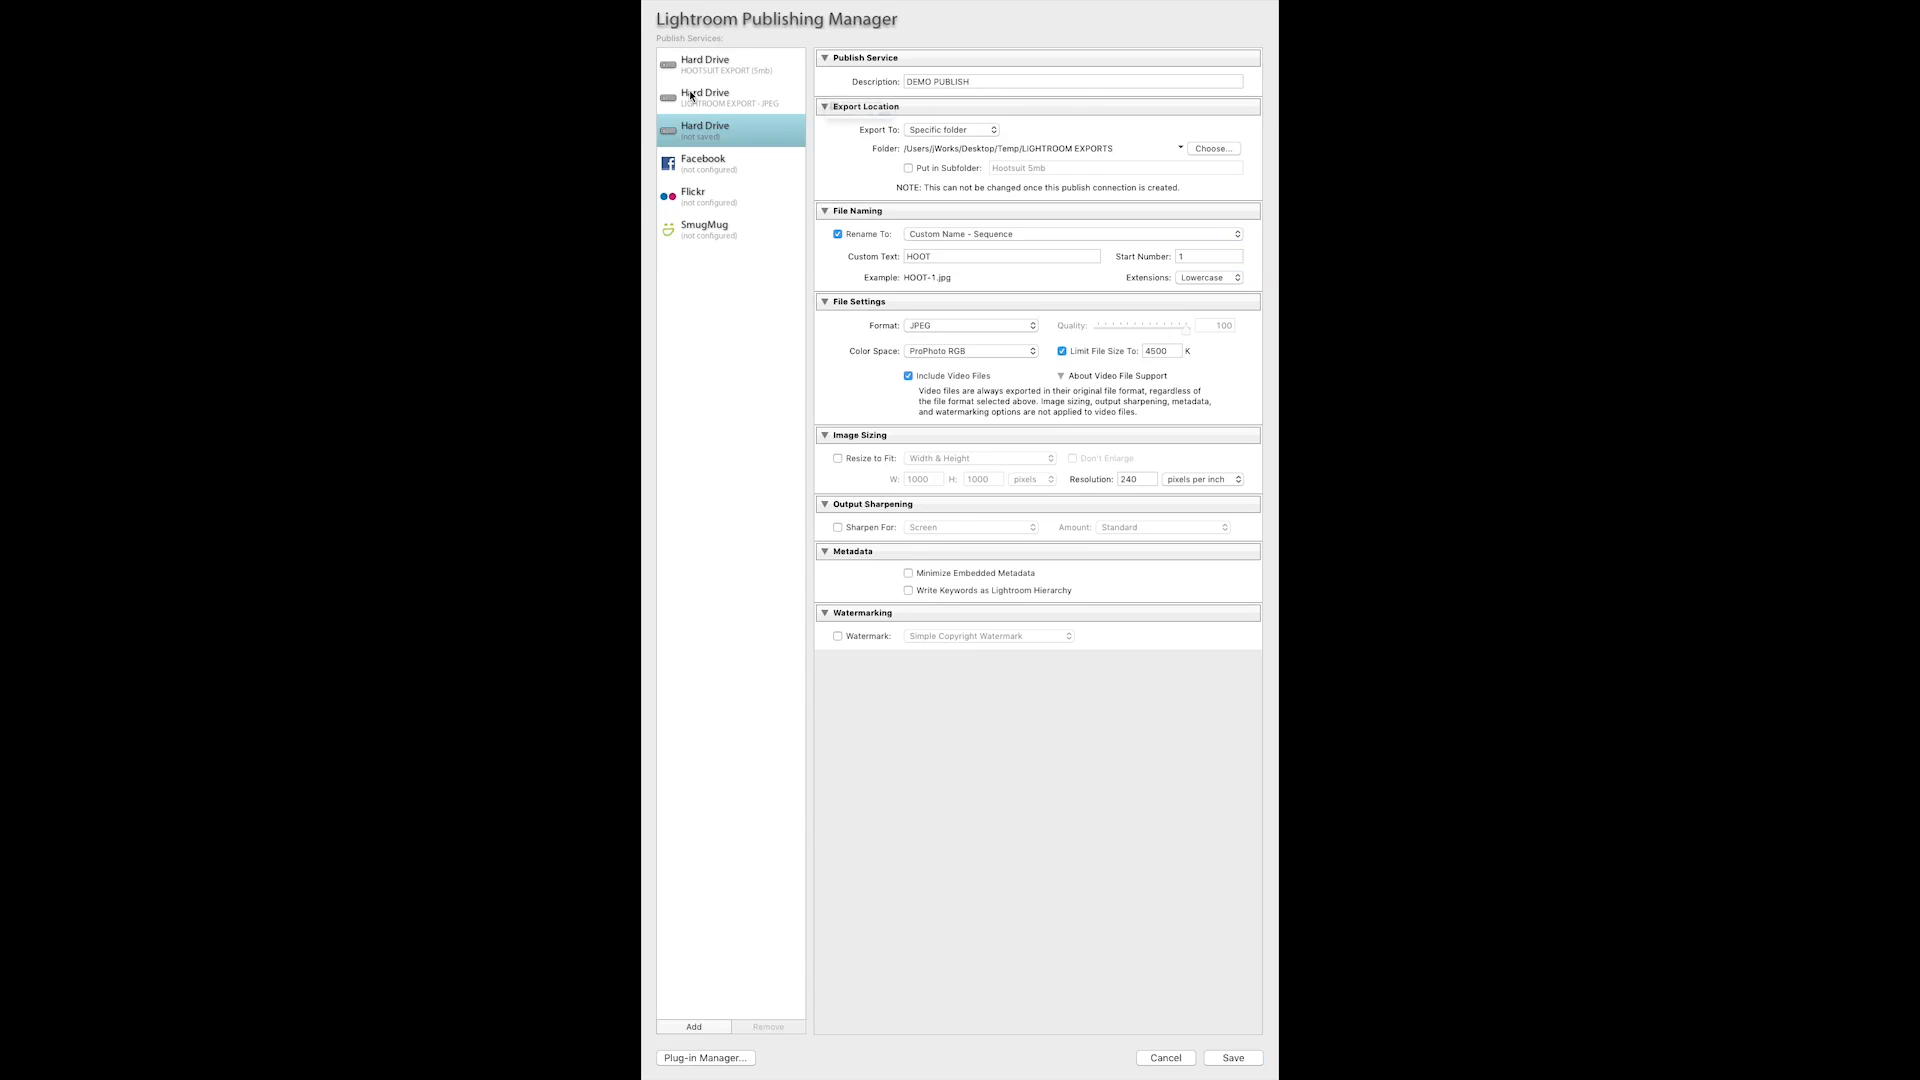
left_click(781, 141)
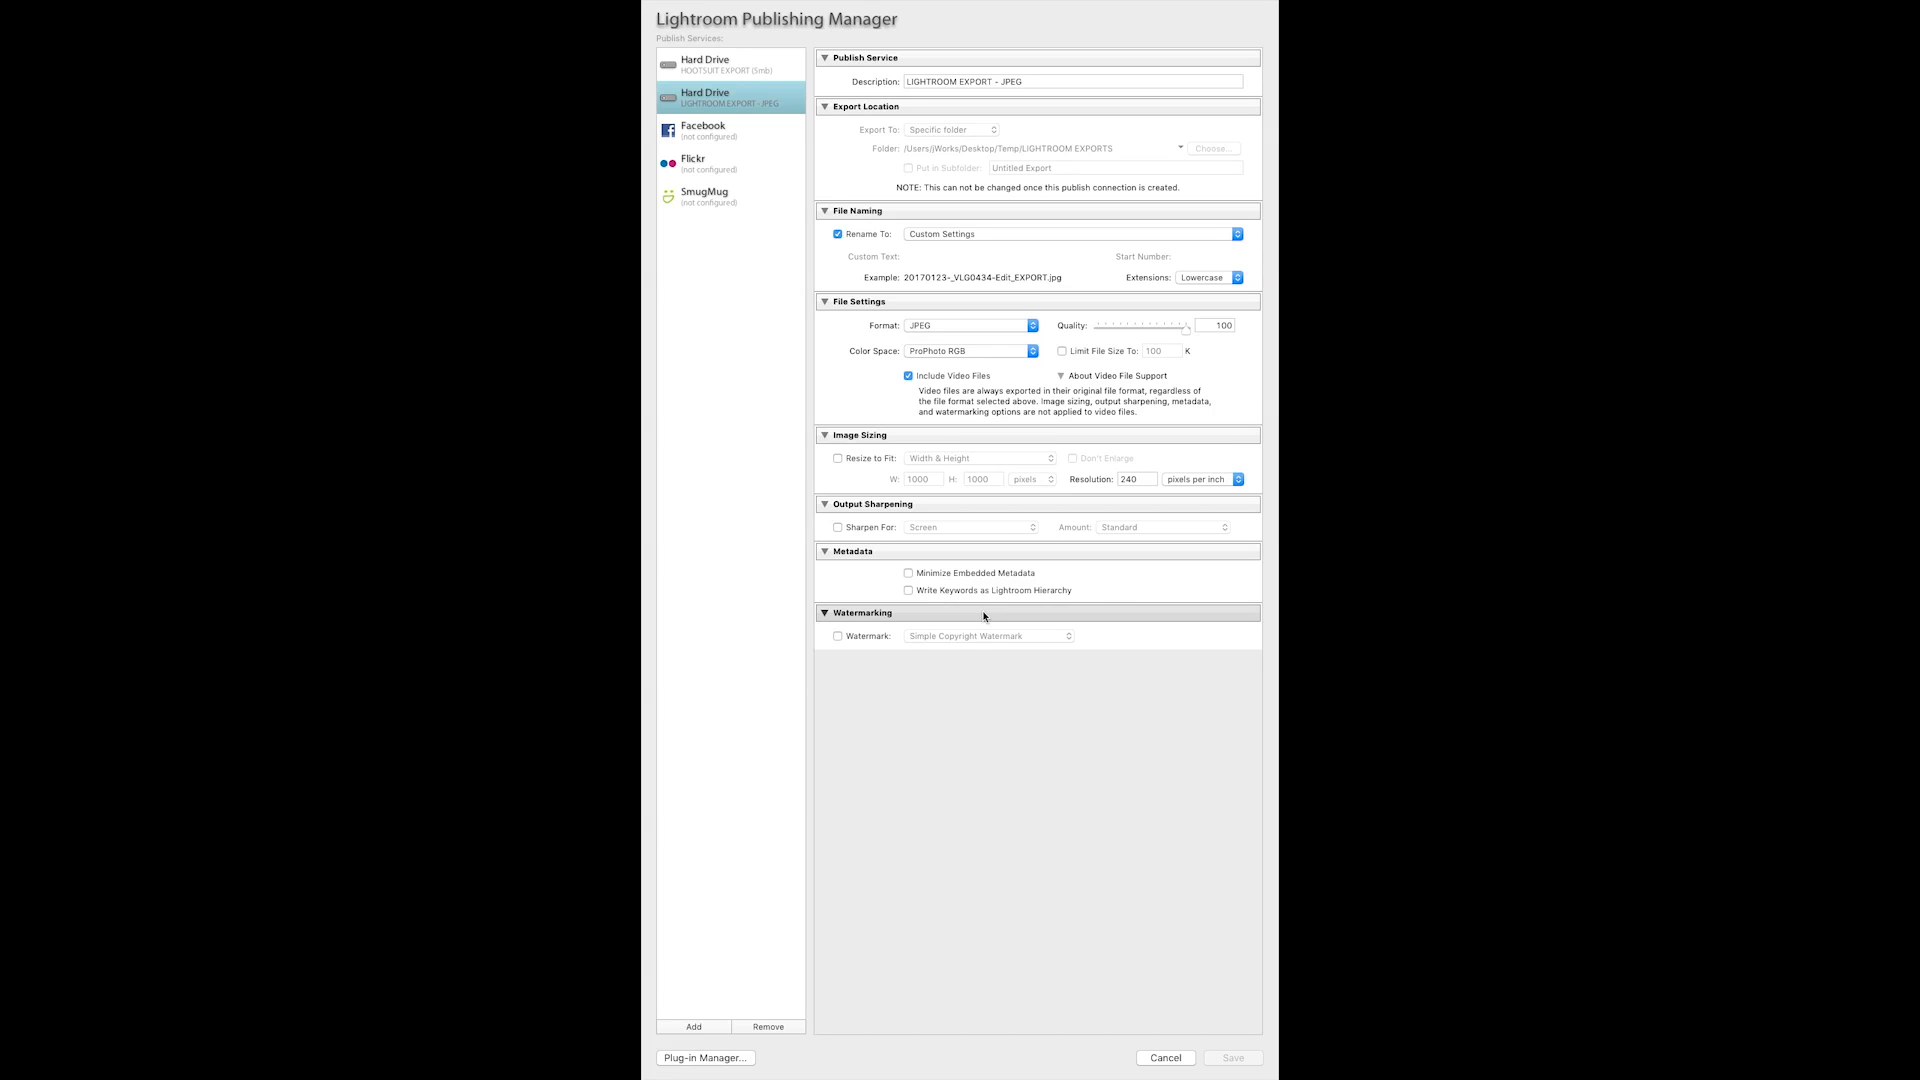
left_click(1165, 1058)
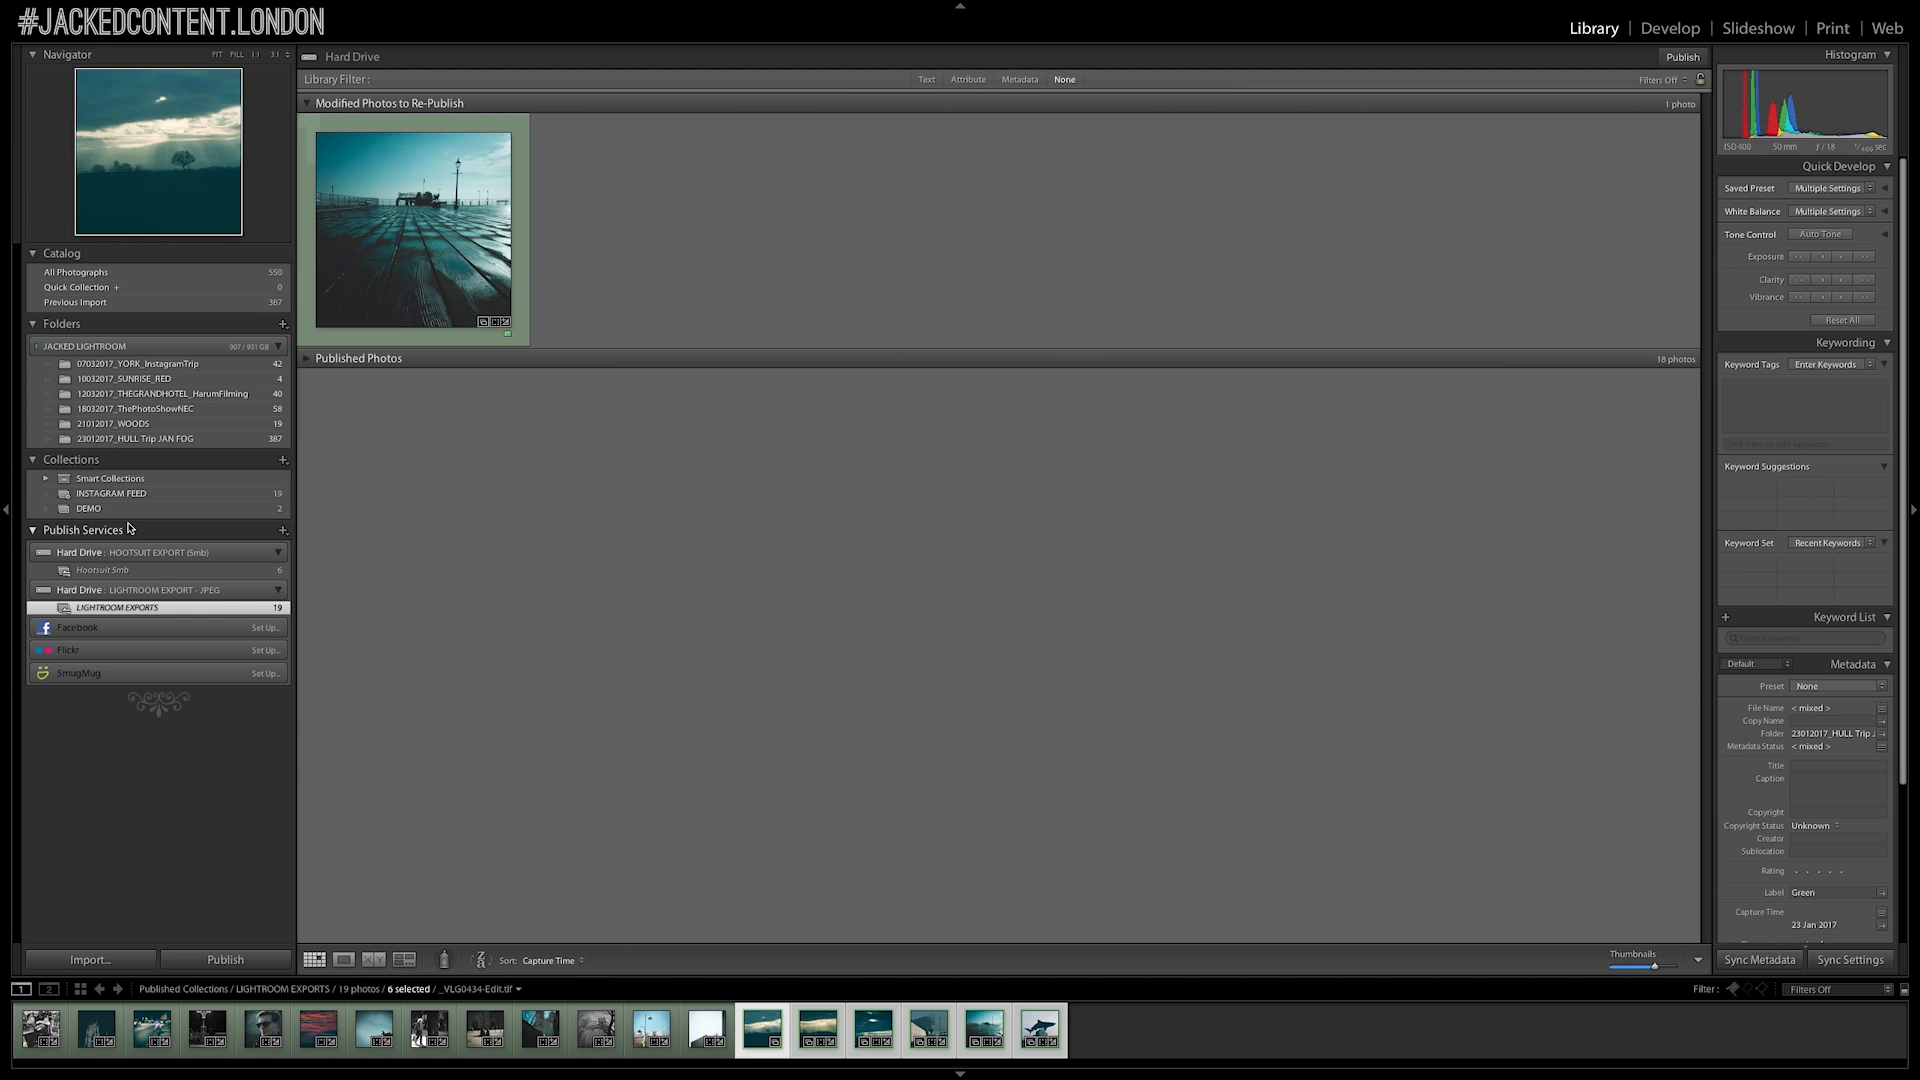
Add the six selected INSTAGRAM FEED photos to the LIGHTROOM EXPORTS published folder and open that folder
left_click(111, 492)
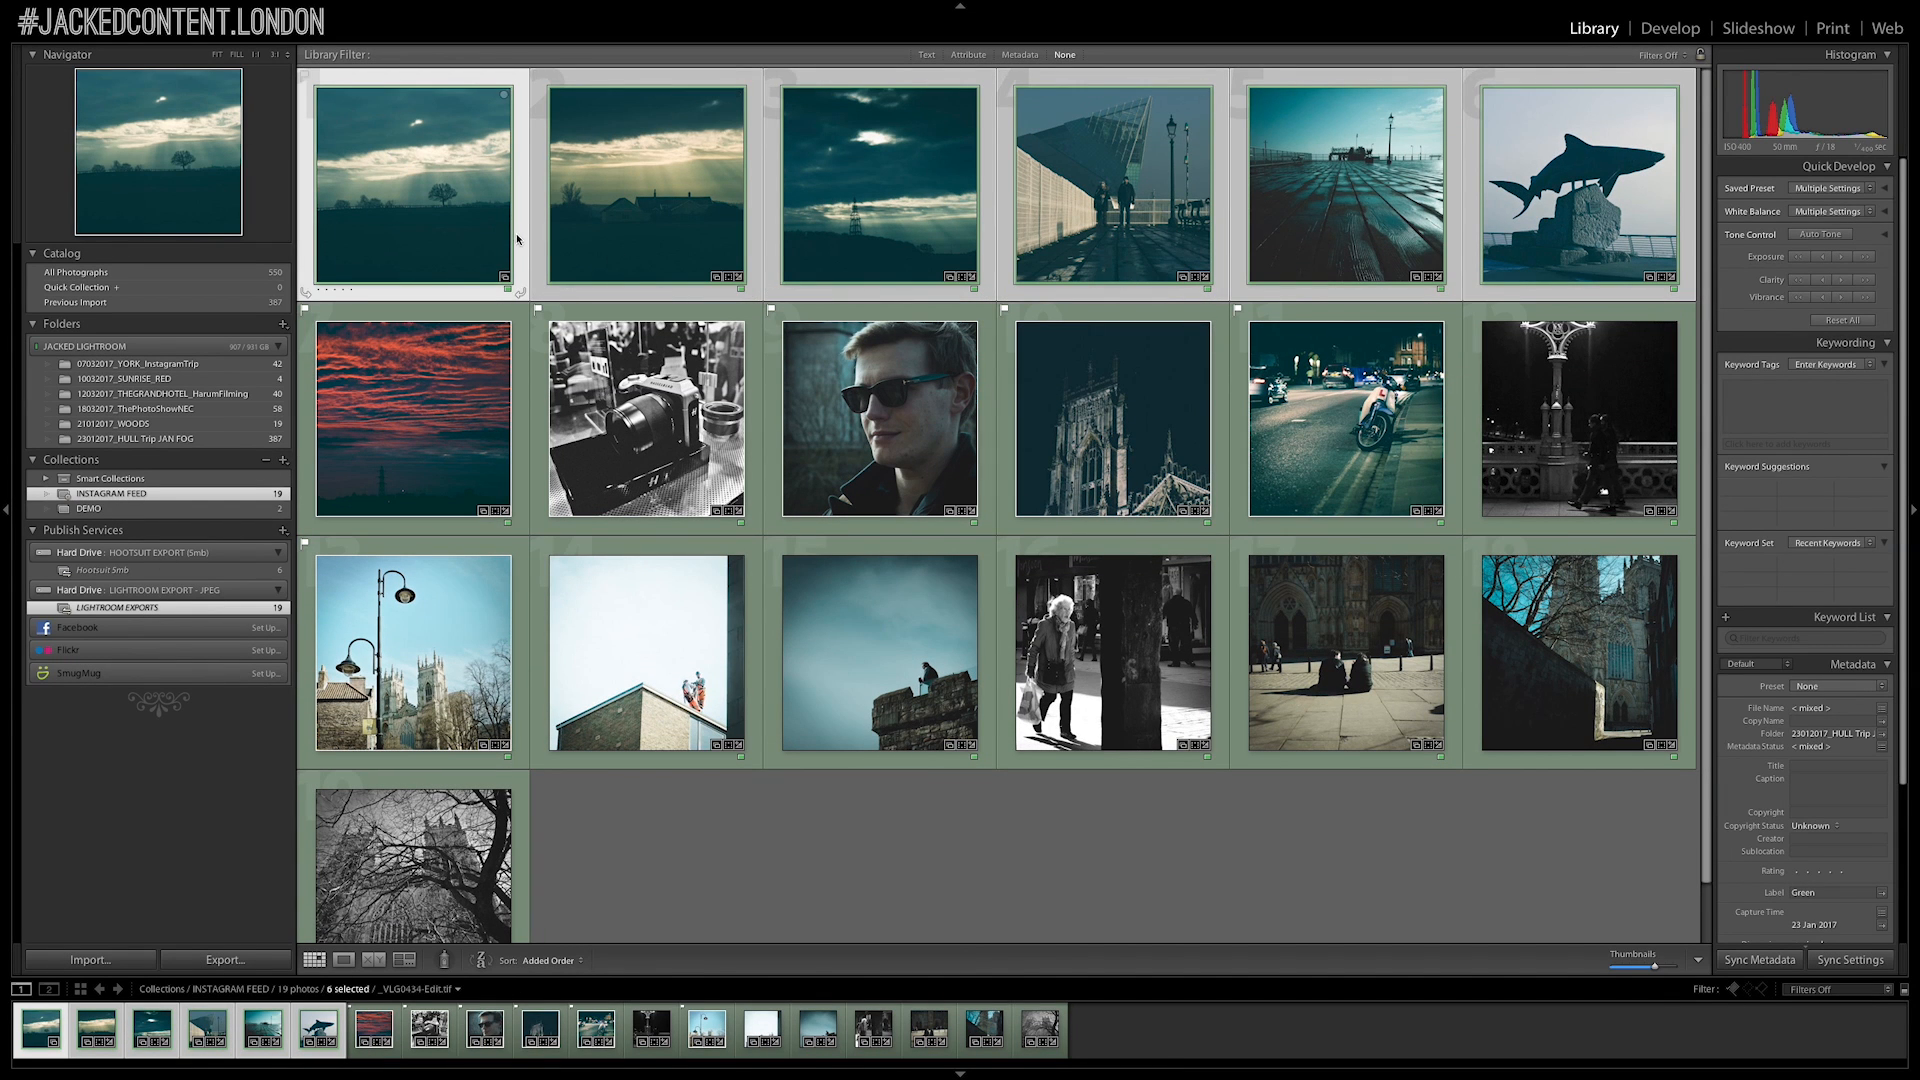
left_click_drag(440, 202, 125, 612)
left_click(125, 612)
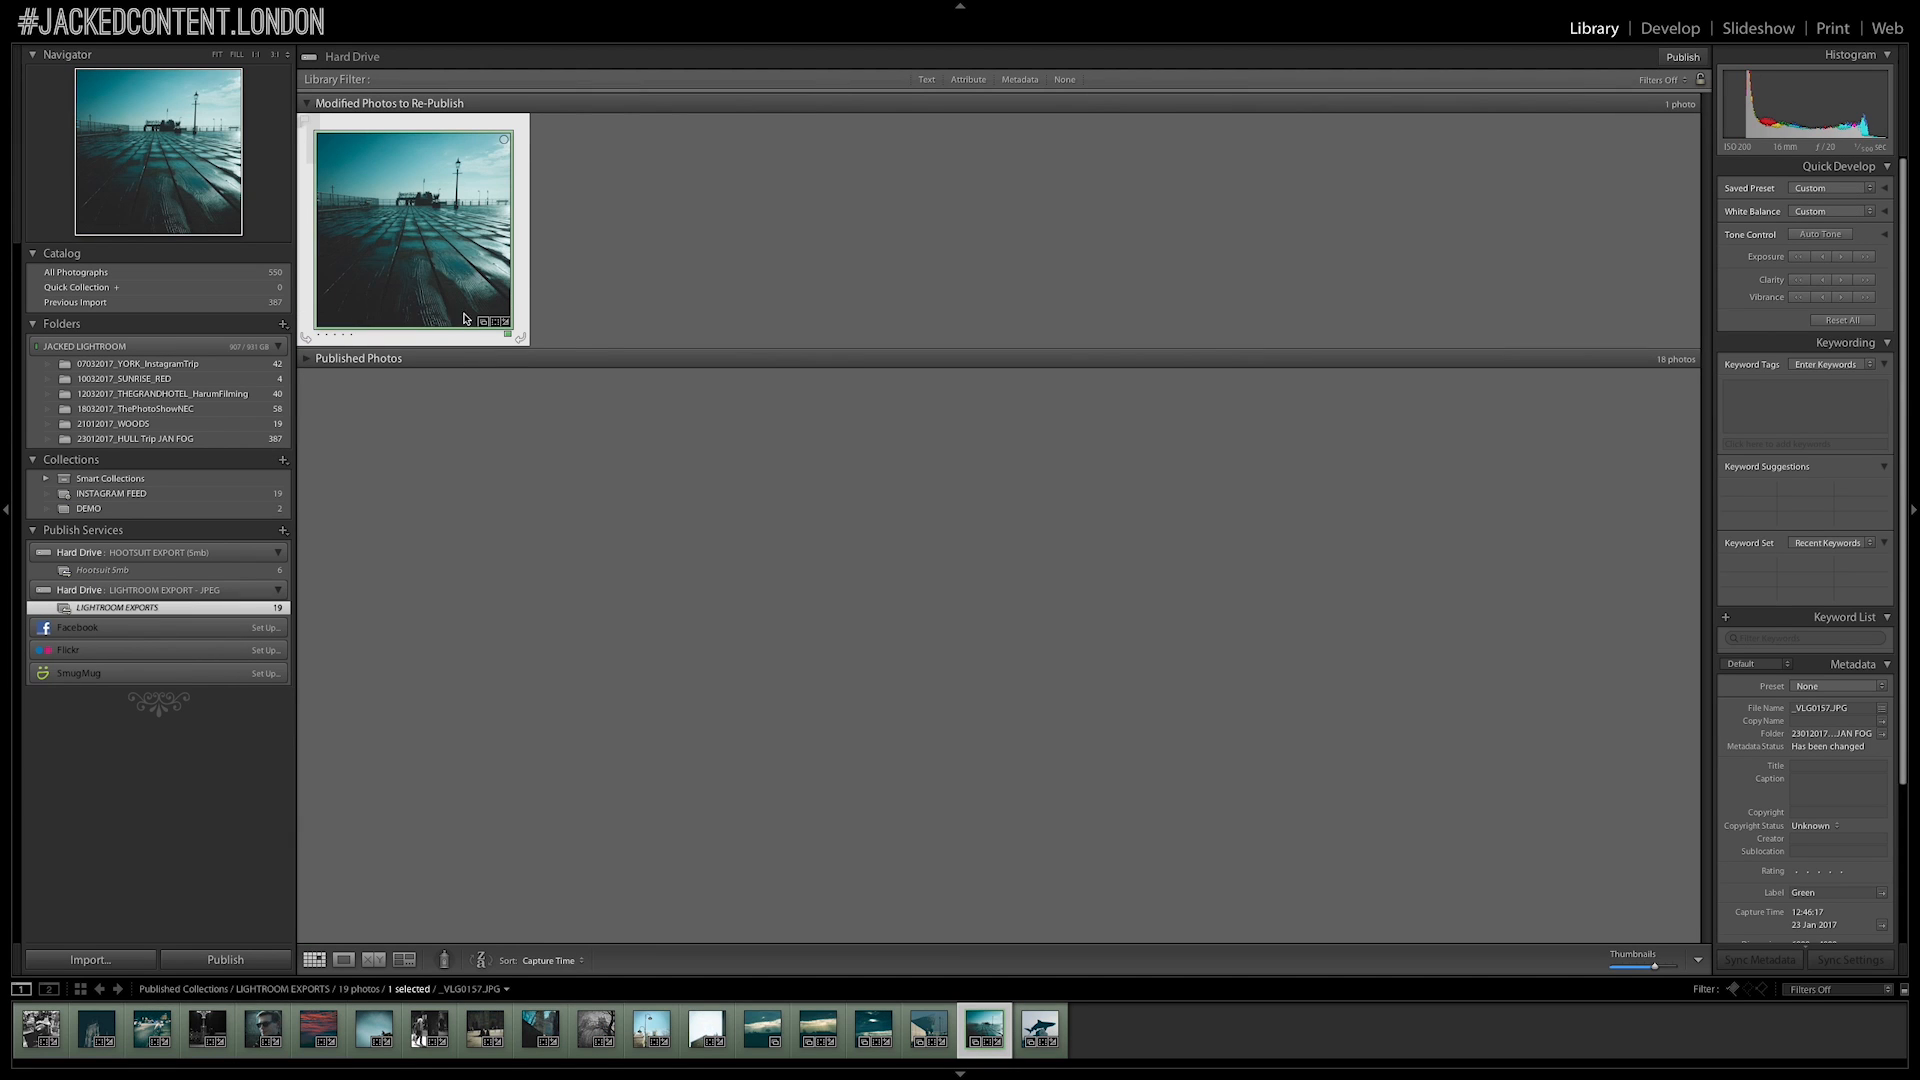
Look through the published photos in LIGHTROOM EXPORTS, collapse them again and publish the modified pier photo
left_click(305, 360)
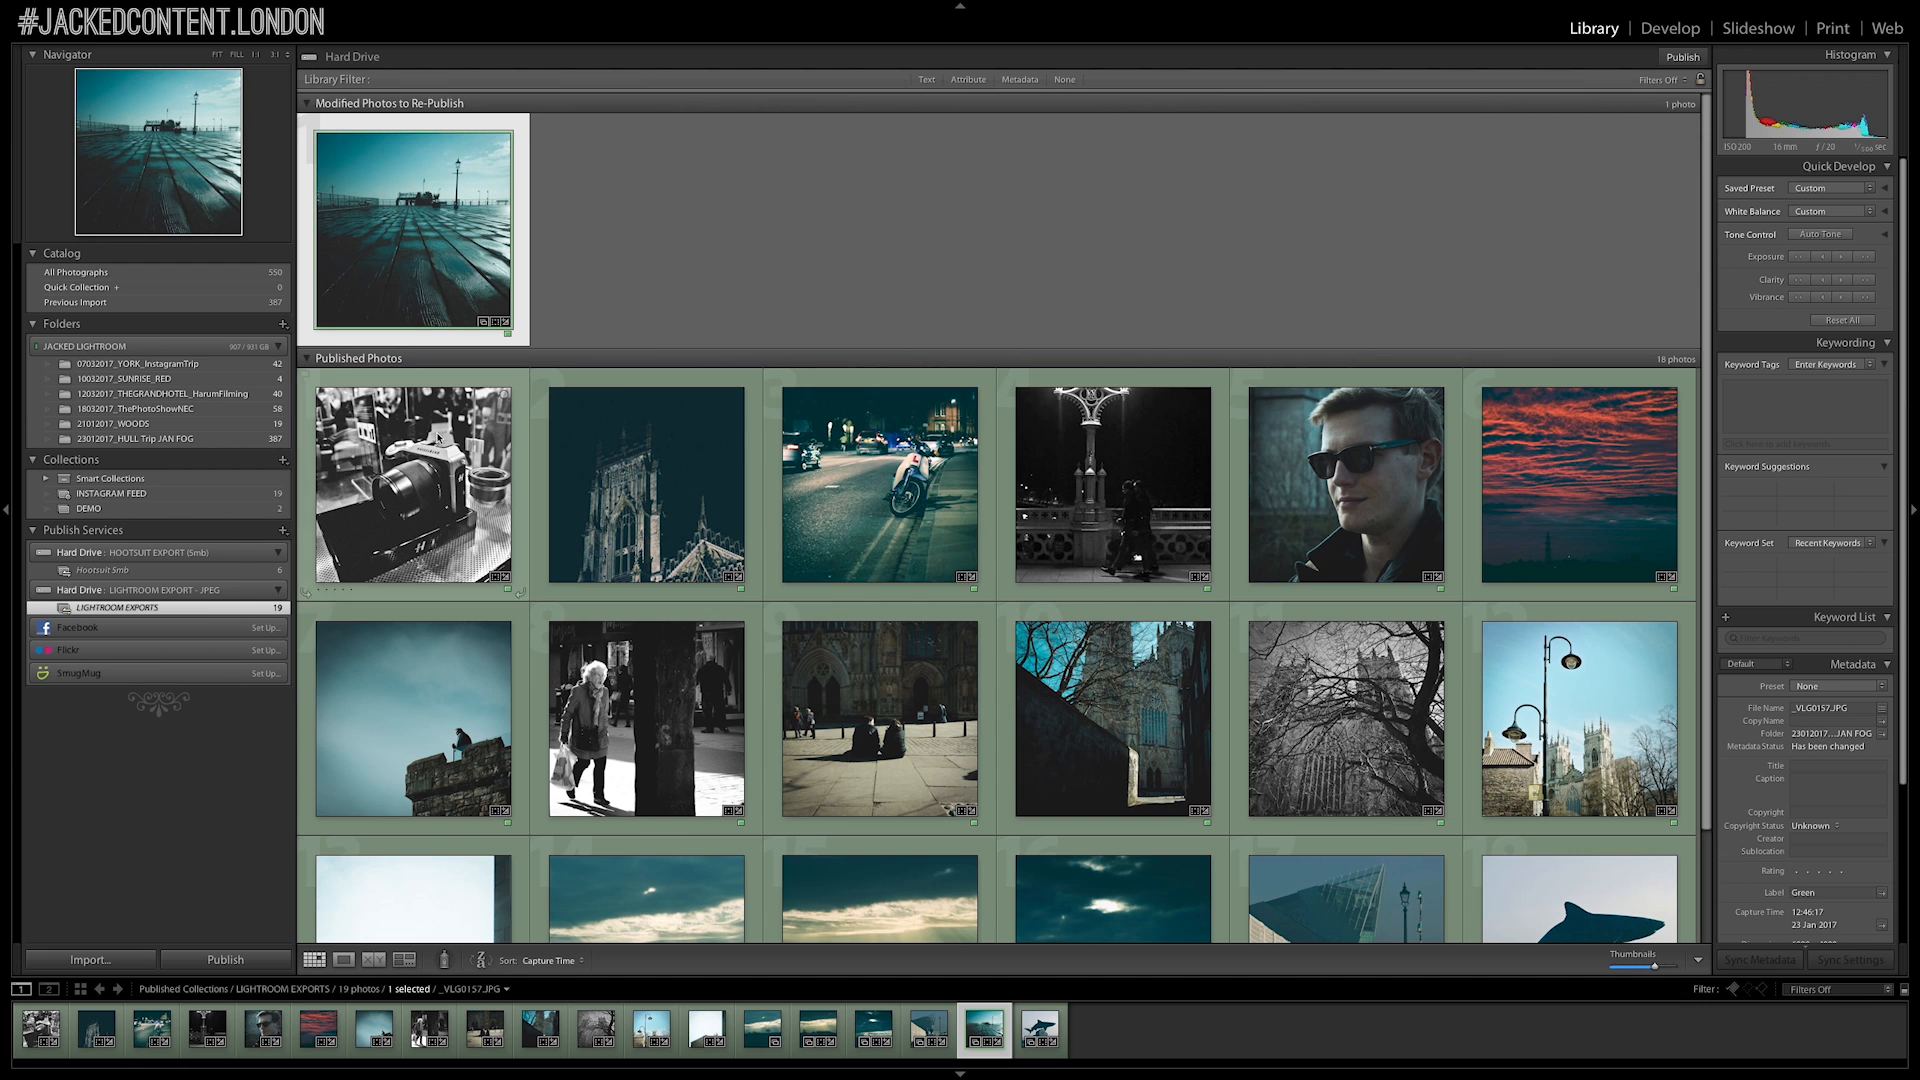
scroll(849, 522, "down", 1)
scroll(849, 522, "up", 1)
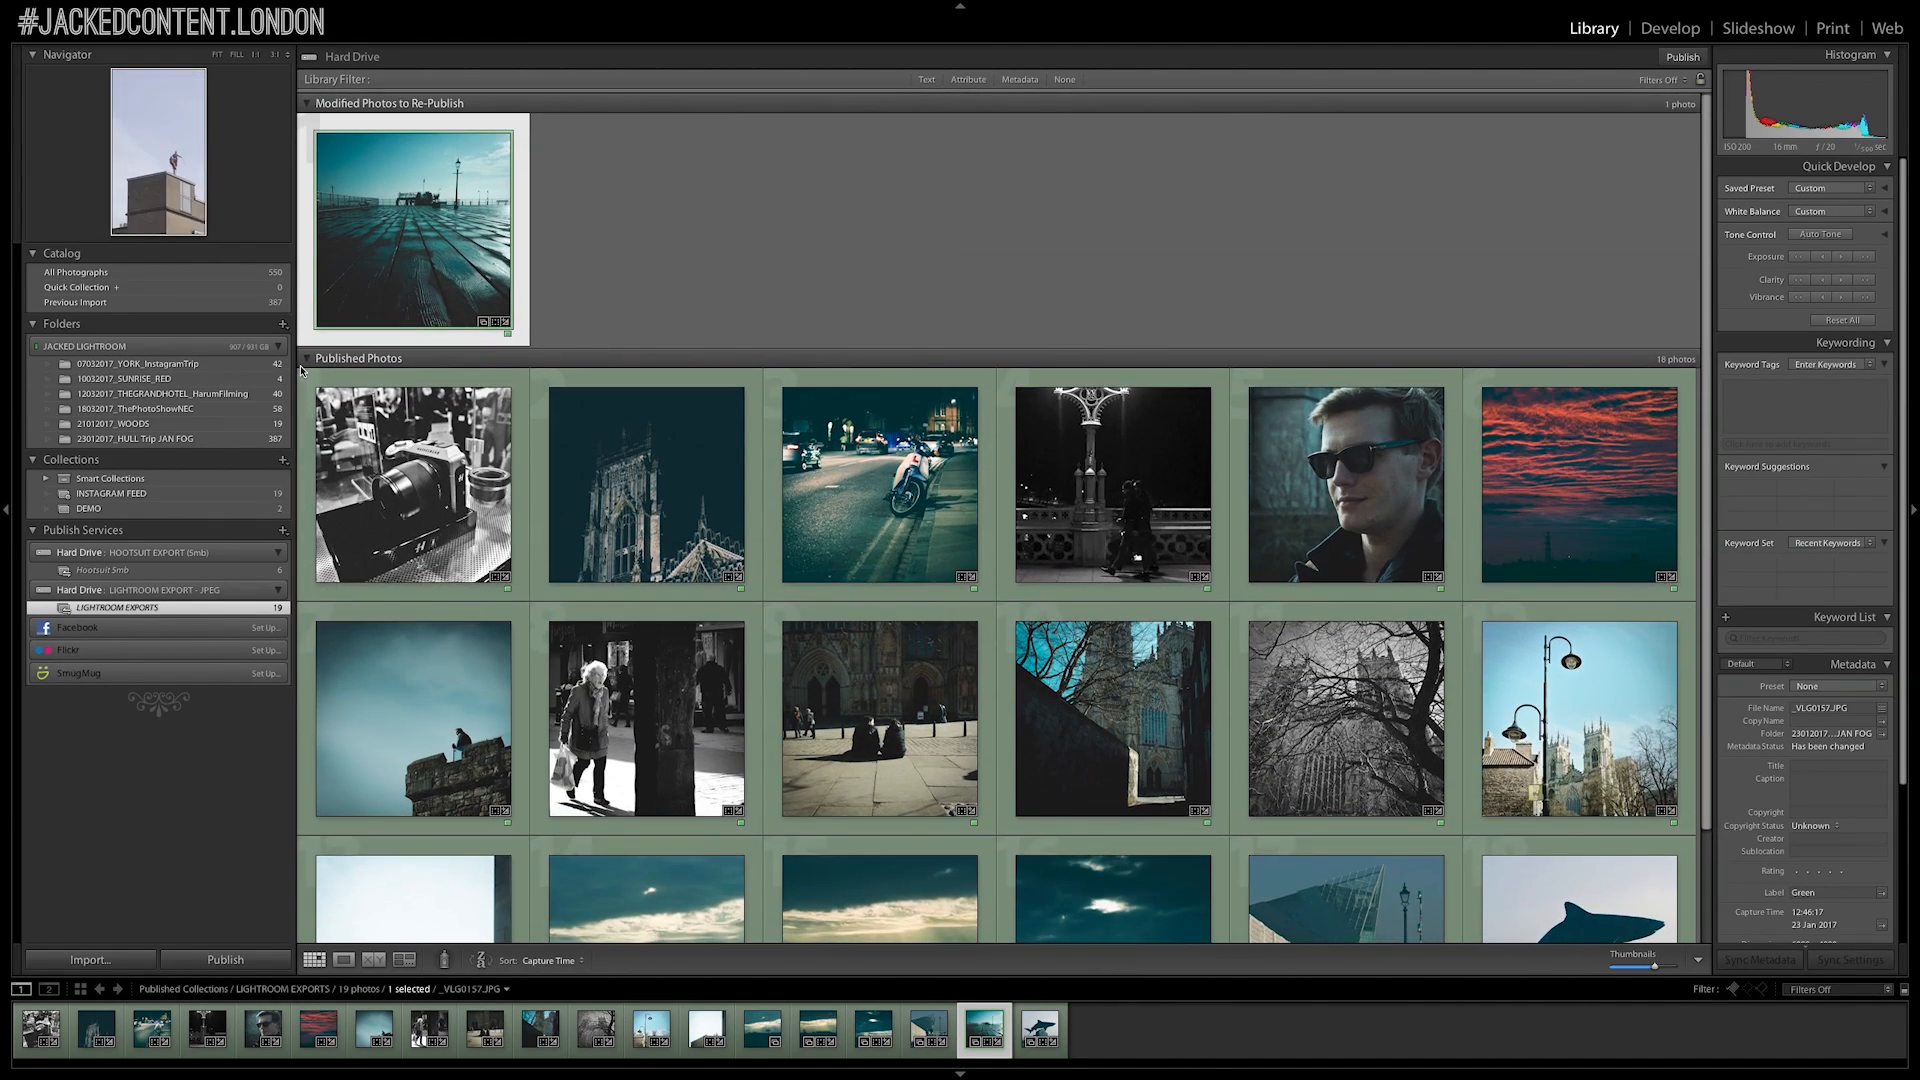
left_click(340, 358)
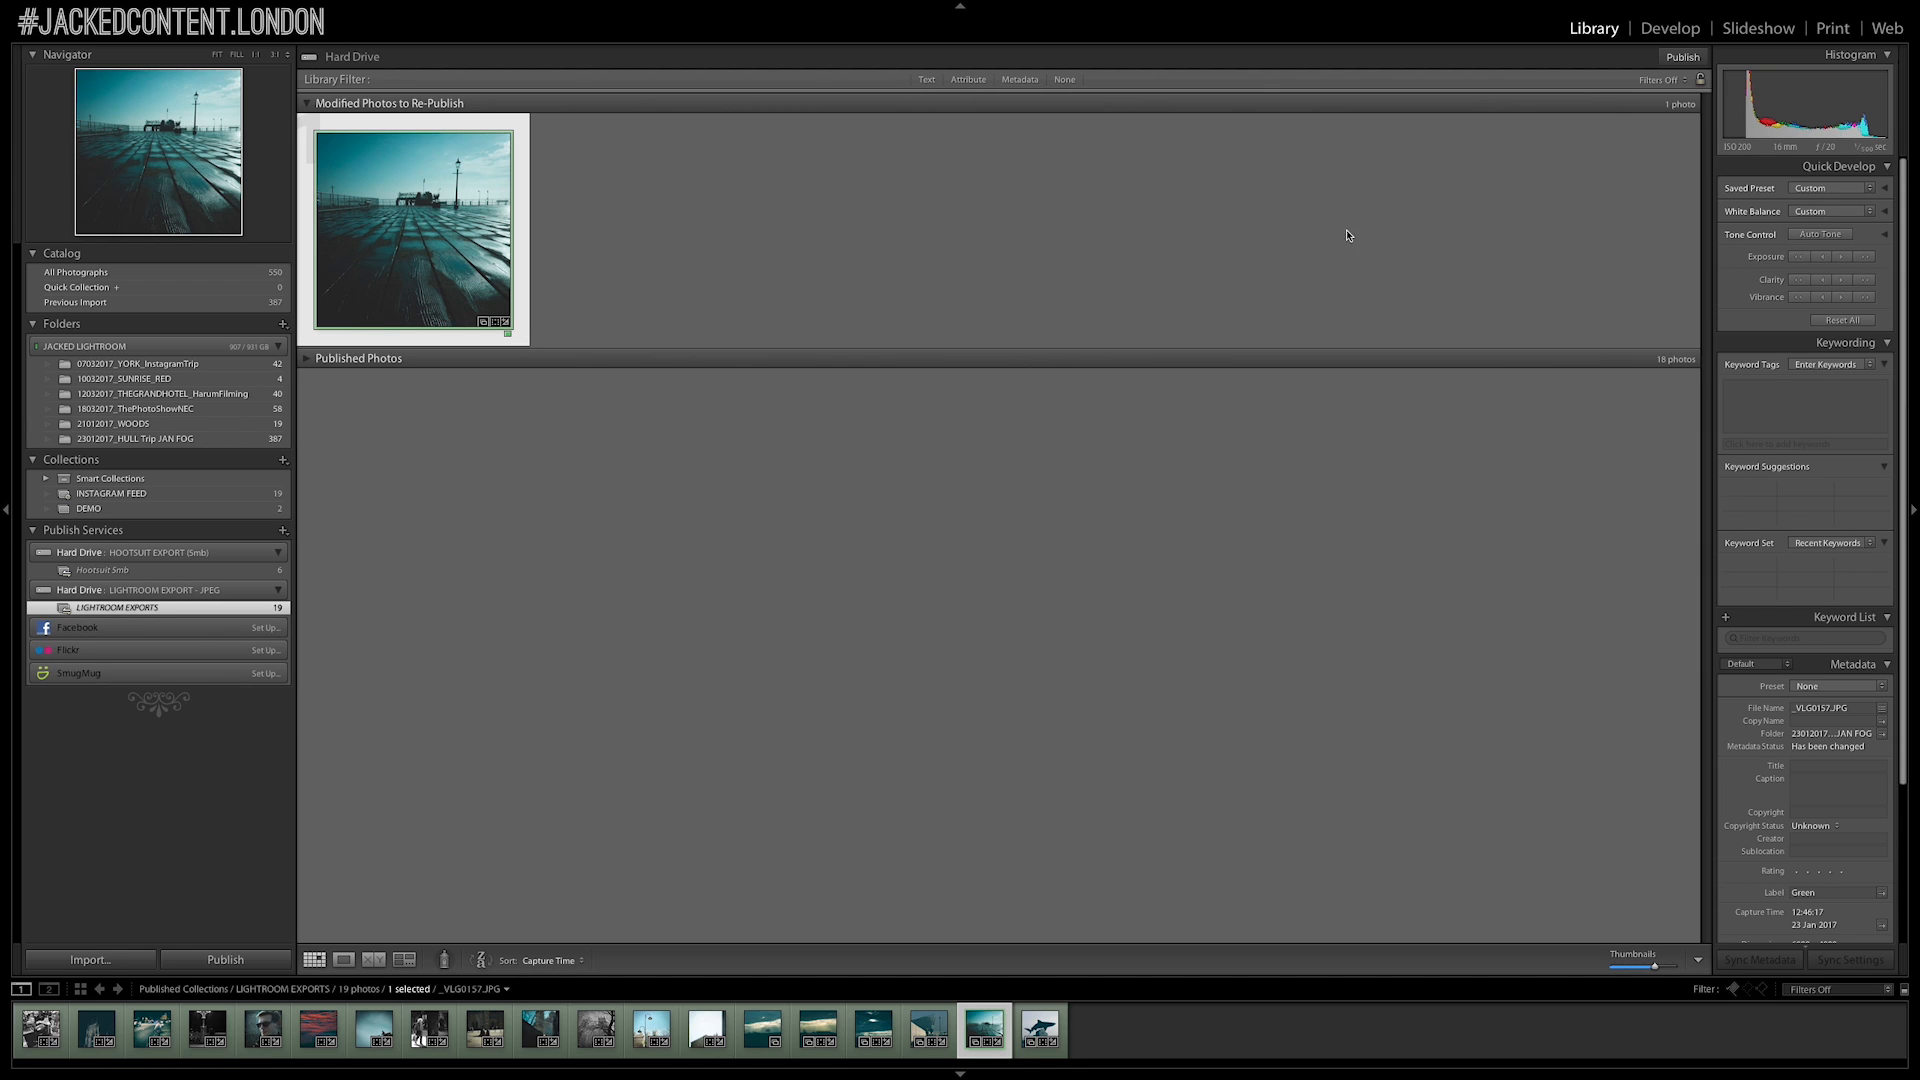
left_click(233, 962)
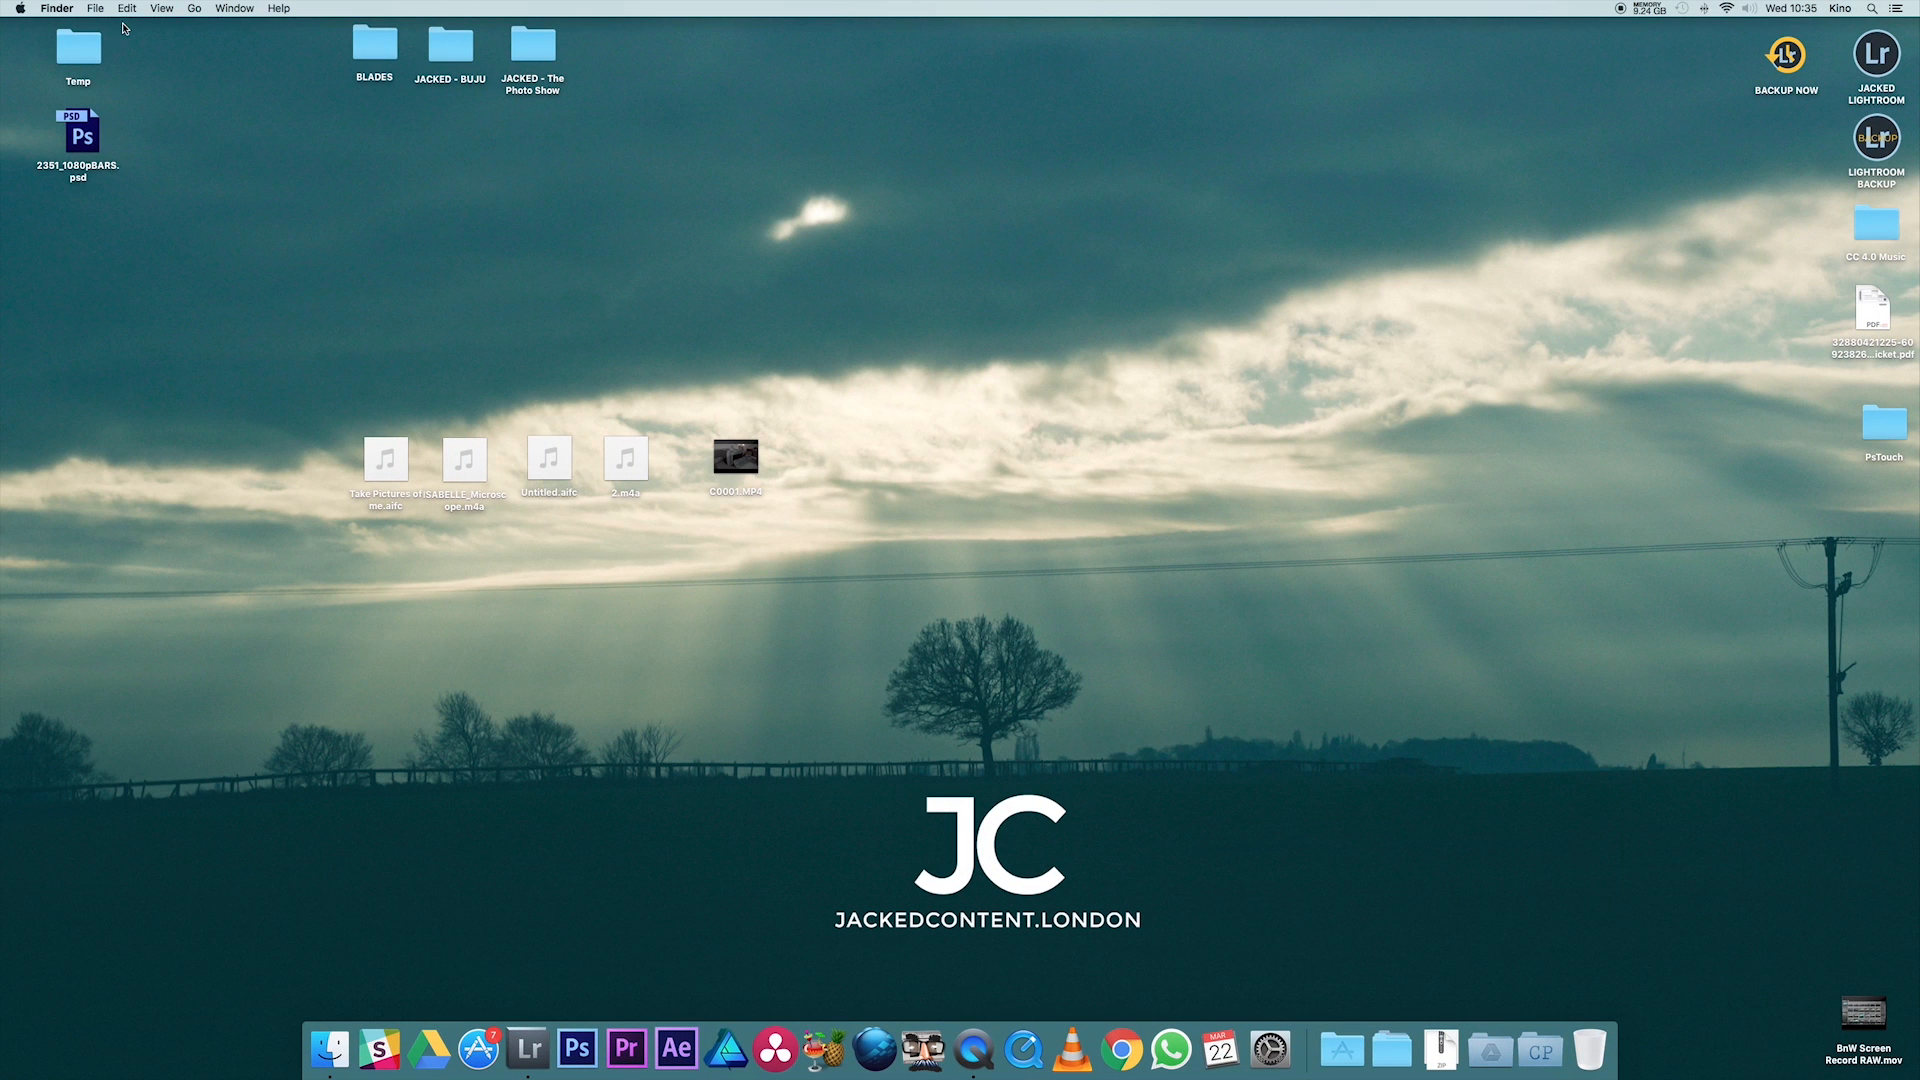
In Finder, open Temp > LIGHTROOM EXPORTS > Hootsuit 5mb and move HOOT-5.jpg and HOOT-6.jpg closer to HOOT-3.jpg
double_click(79, 47)
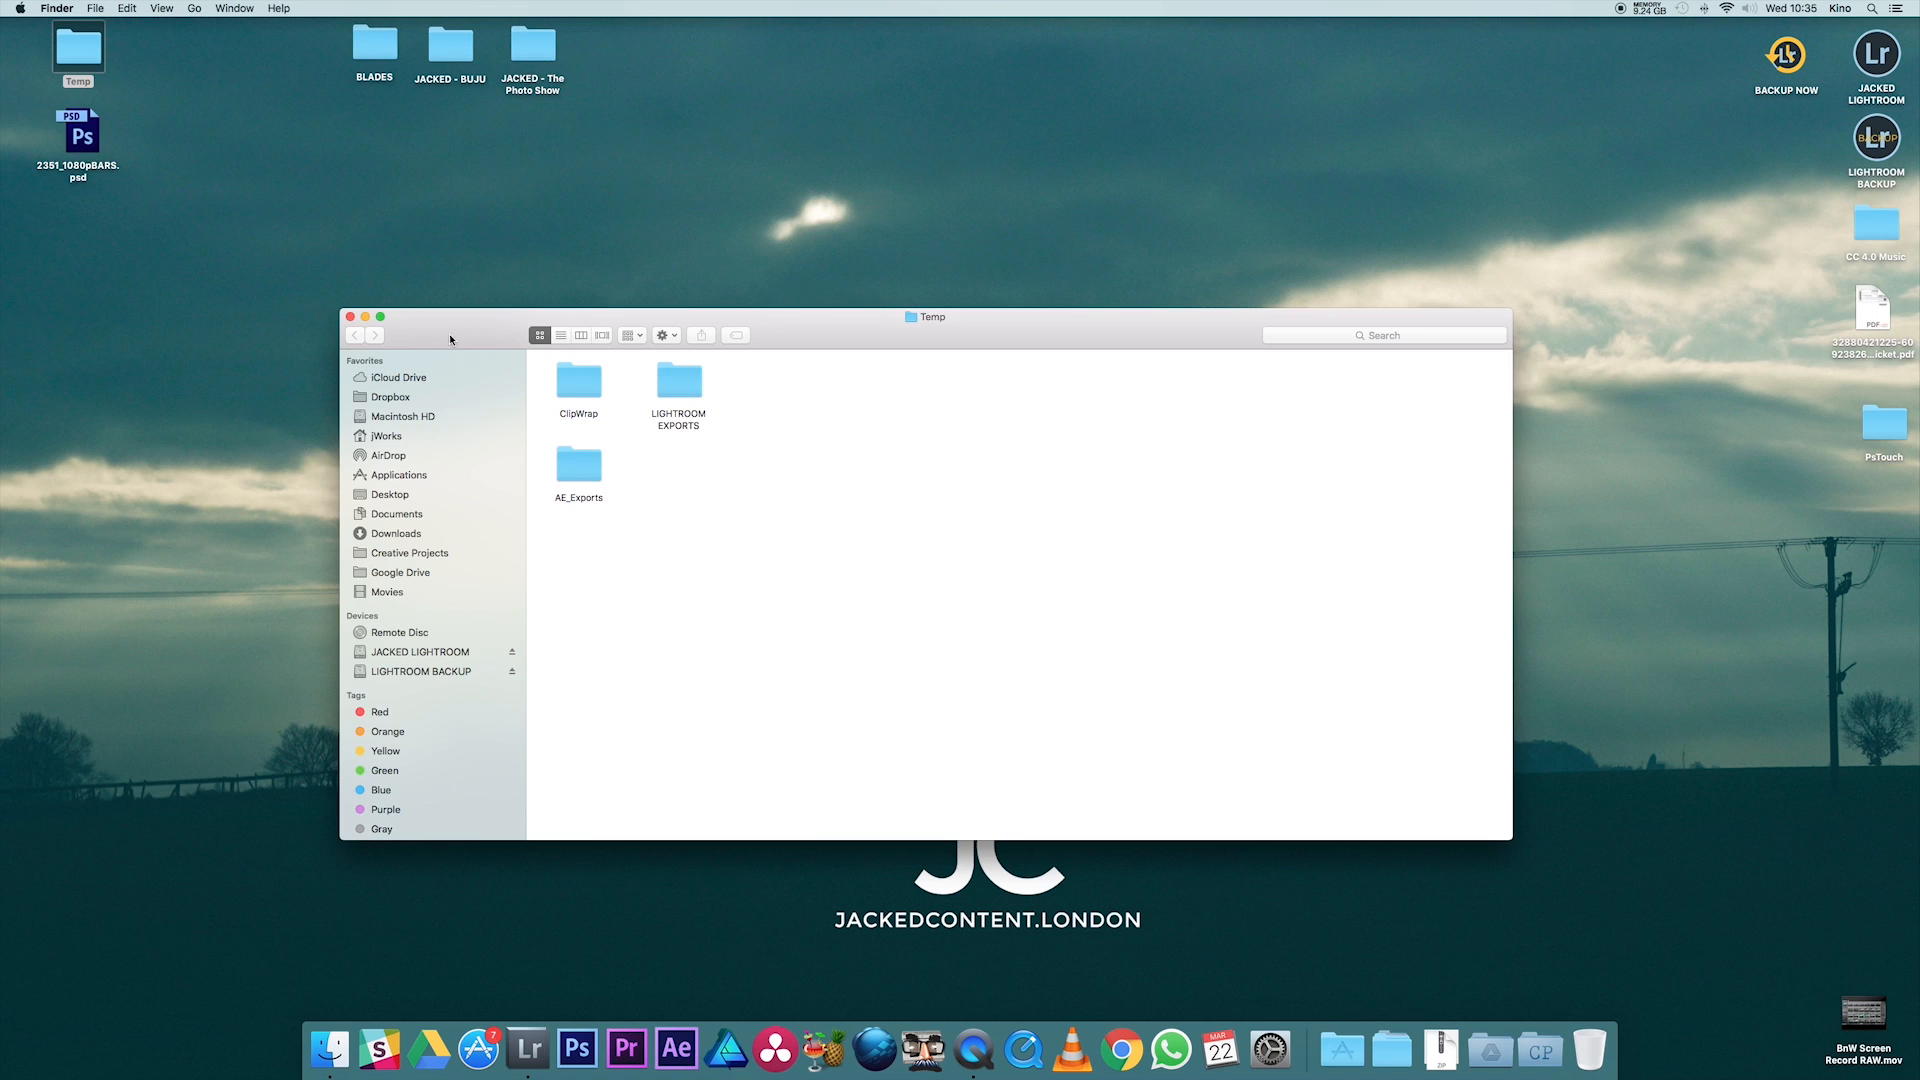
left_click_drag(450, 340, 264, 154)
double_click(505, 227)
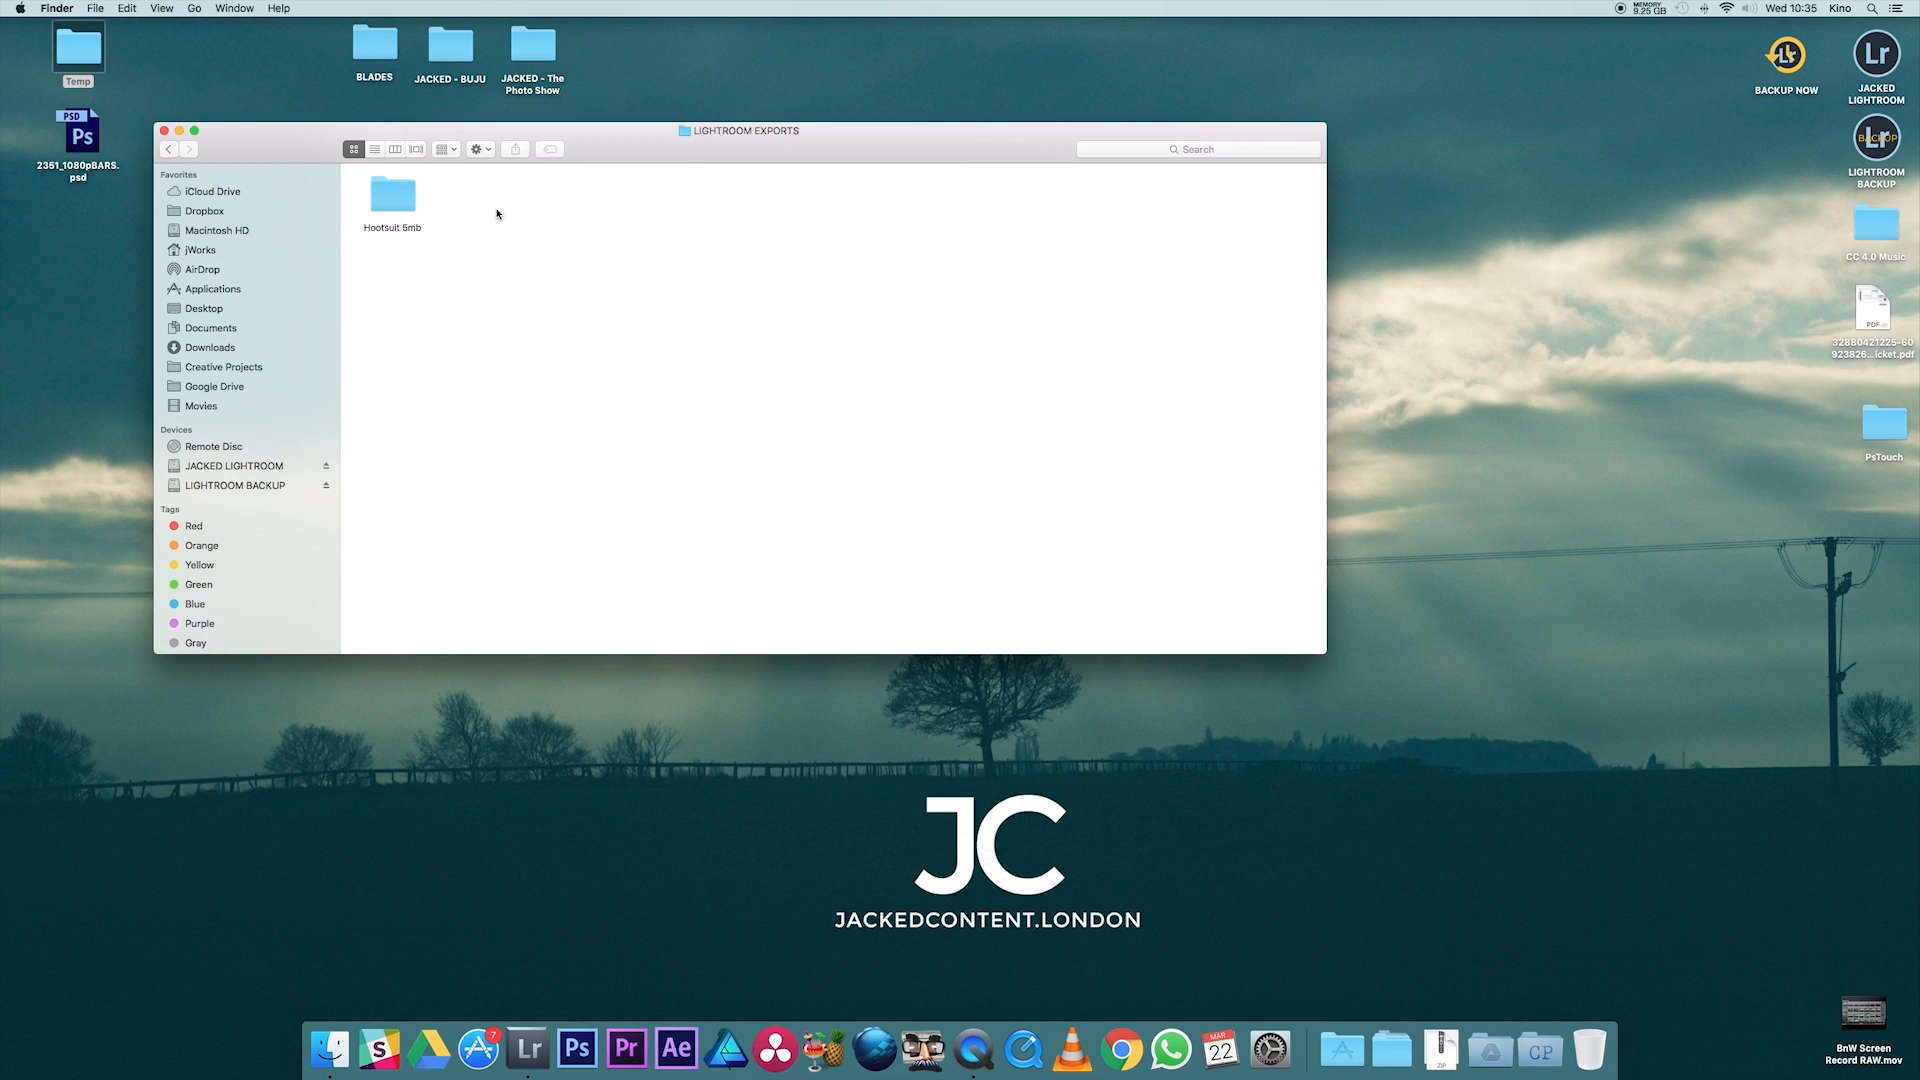
double_click(390, 191)
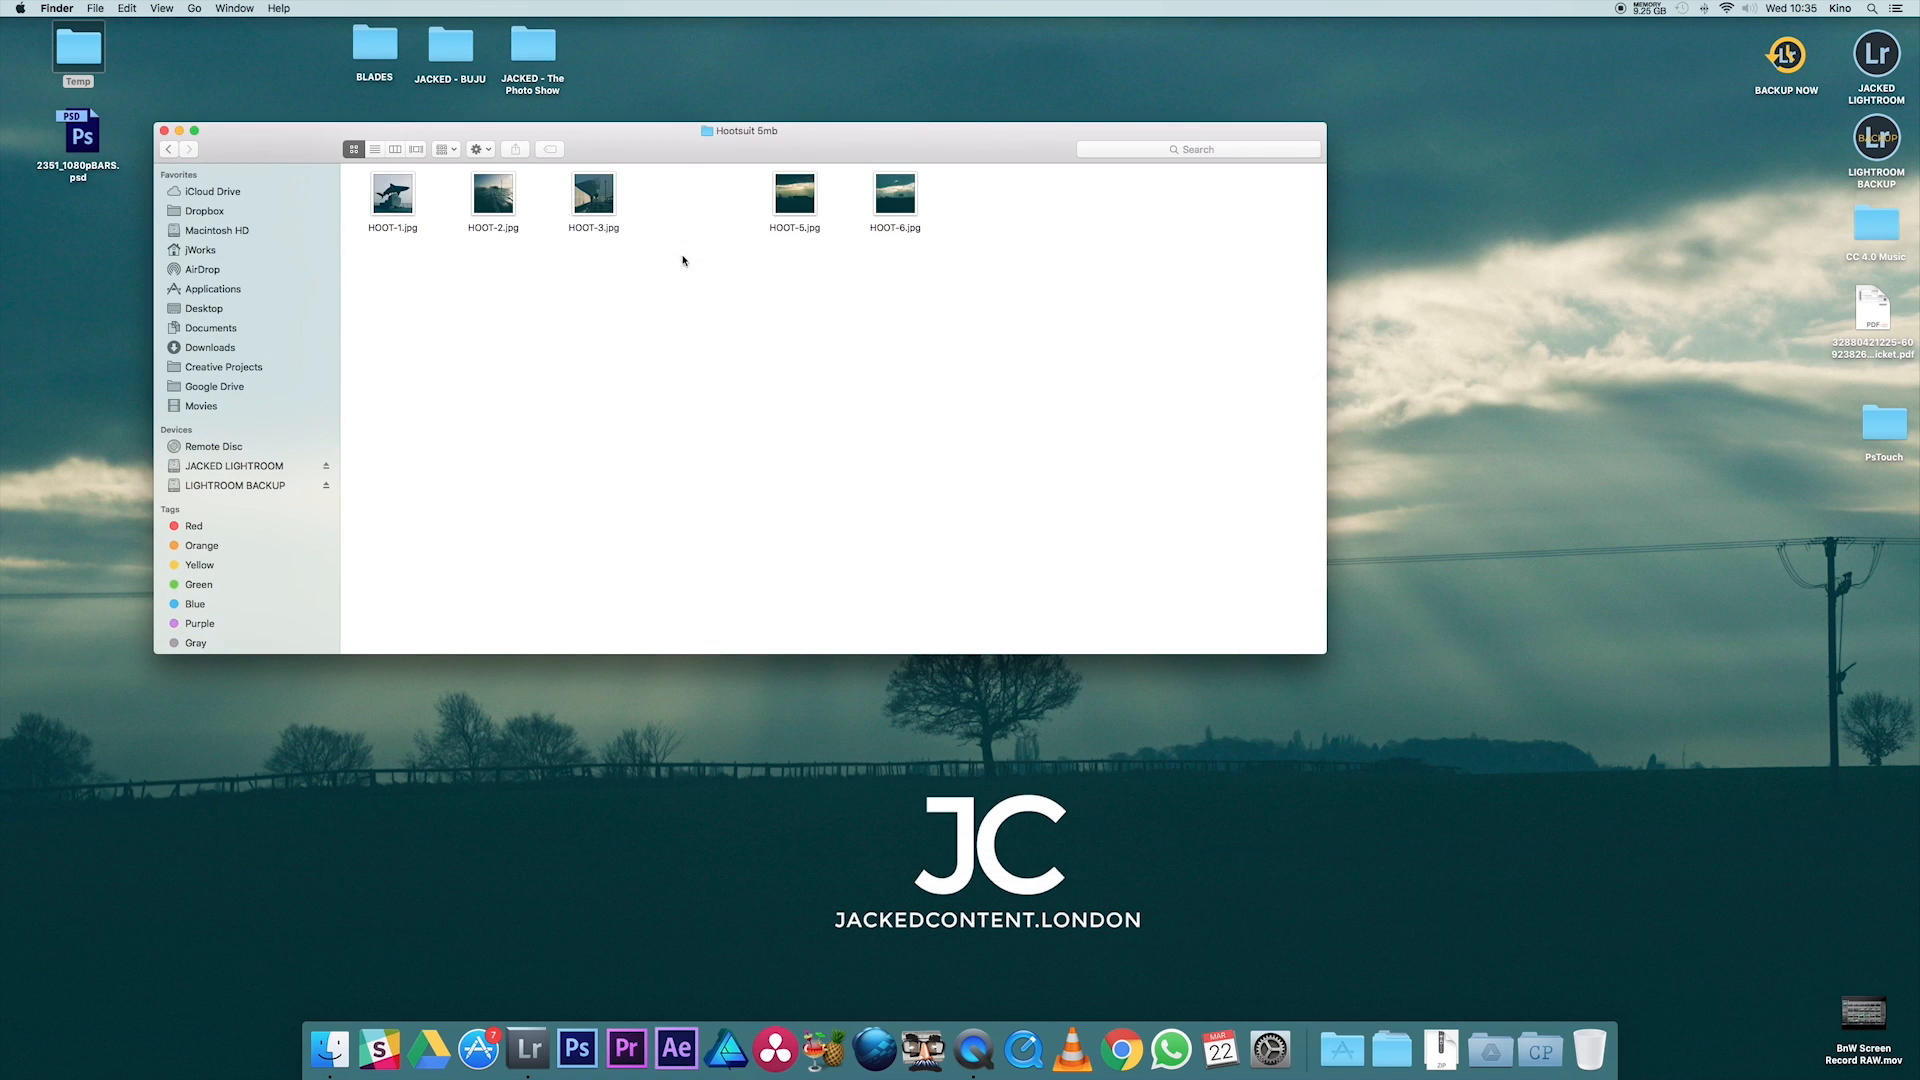
left_click_drag(724, 182, 784, 200)
left_click(879, 318)
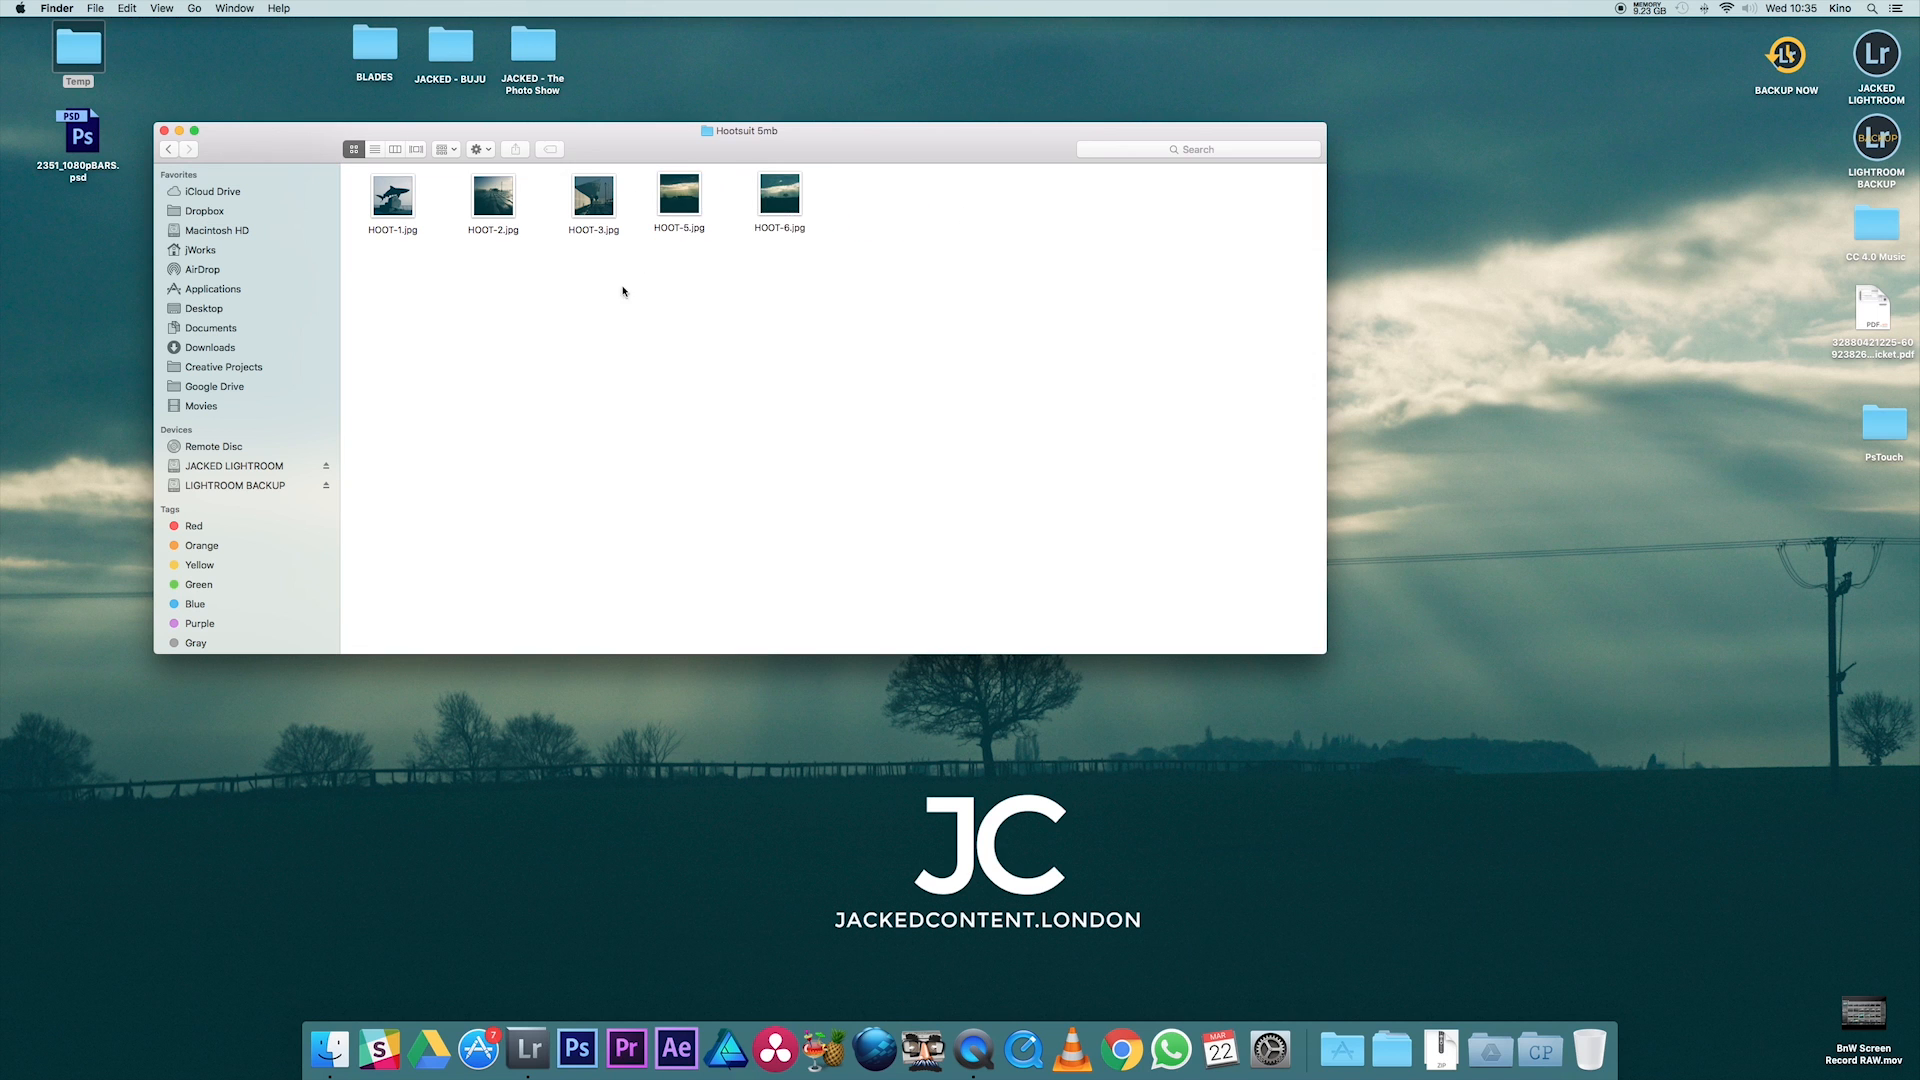
Preview the exported images from HOOT-1.jpg through HOOT-6.jpg with Quick Look and close the preview
left_click(399, 204)
key("space")
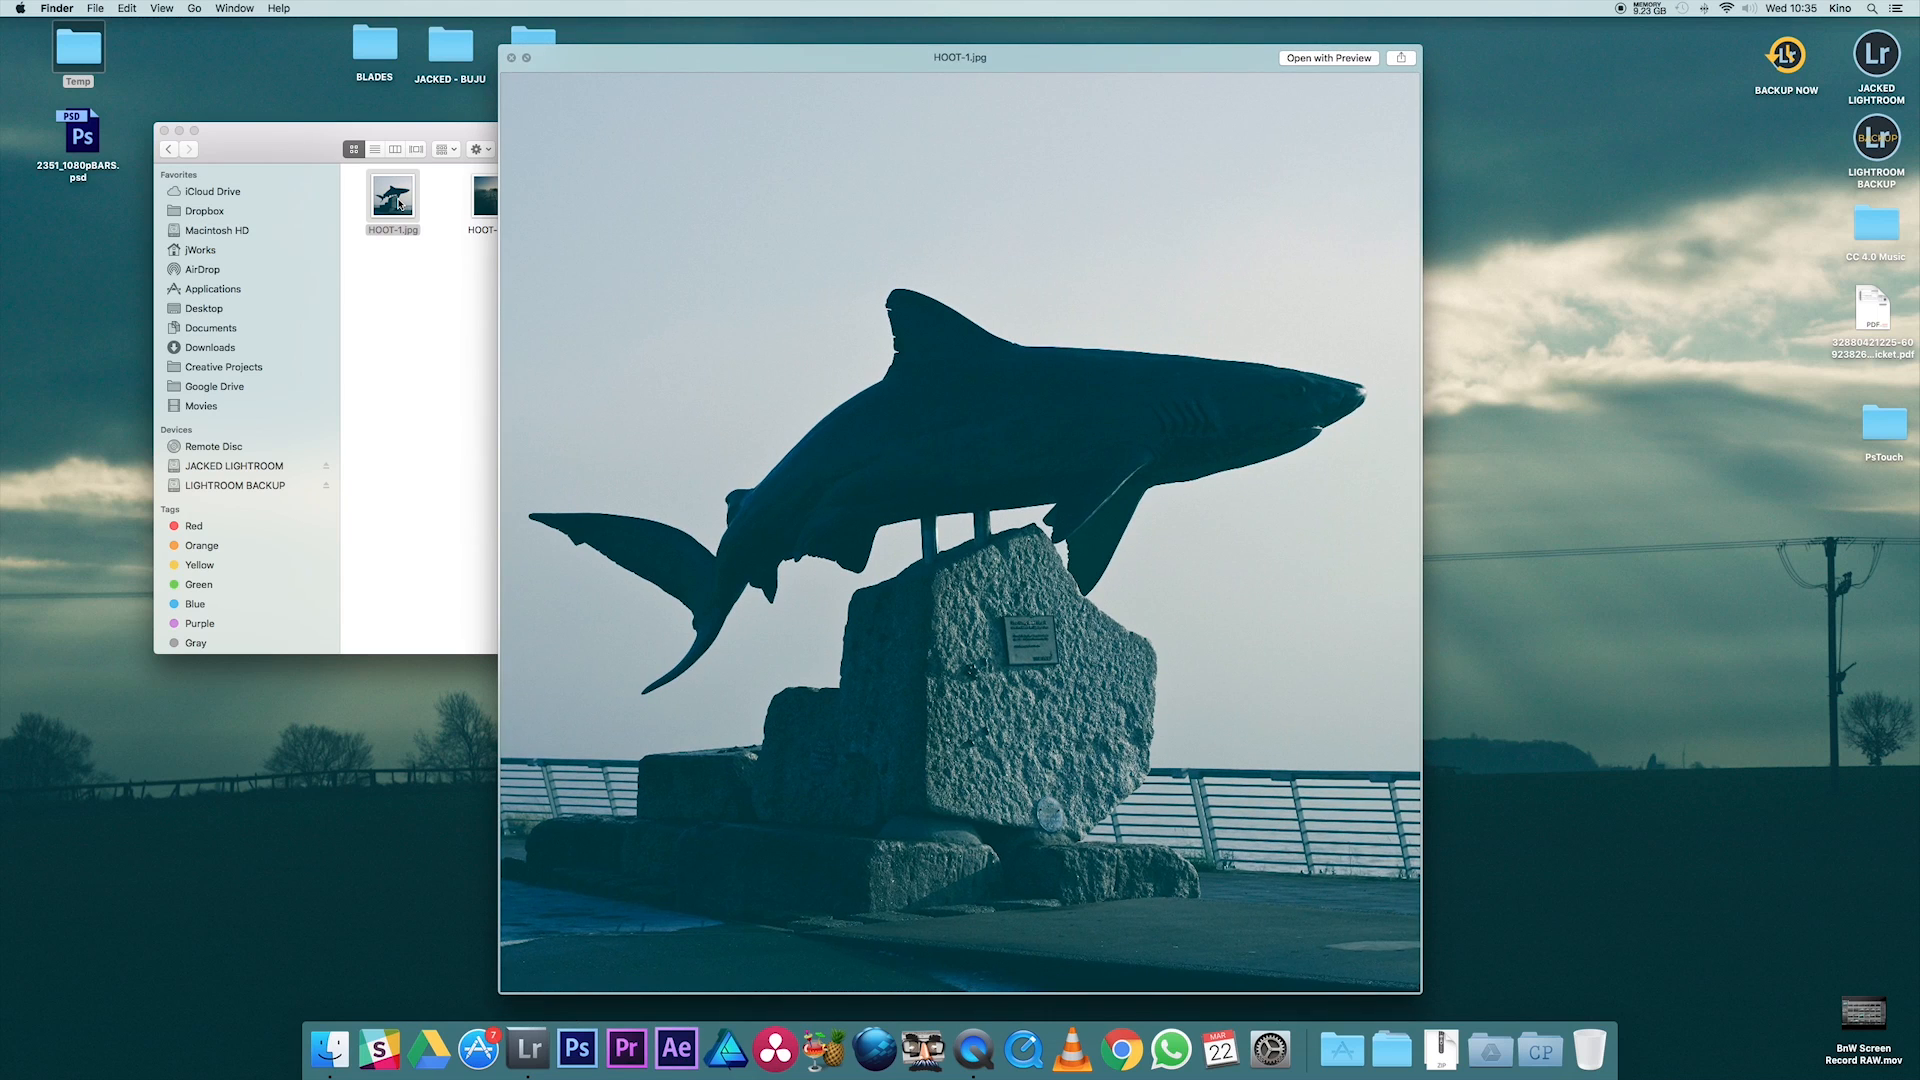
key("Right")
key("Right")
key("Right")
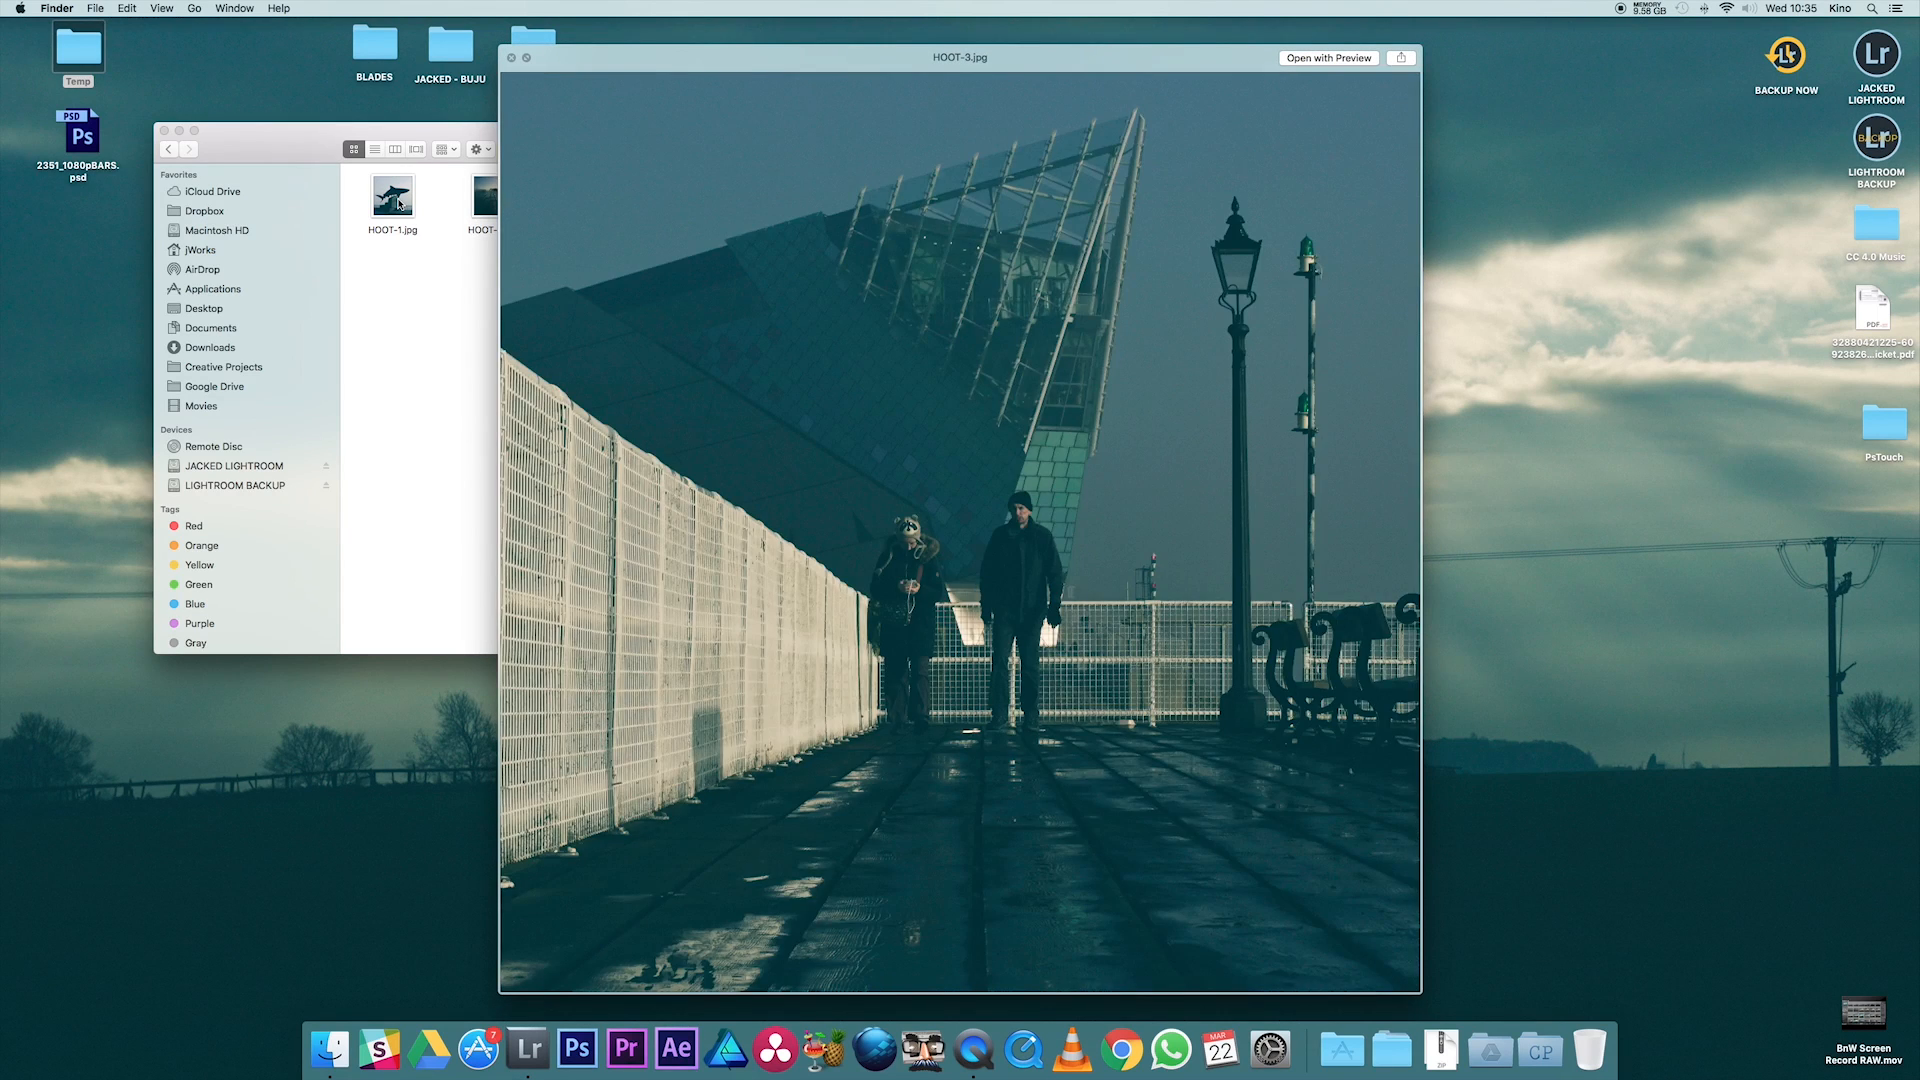
key("Right")
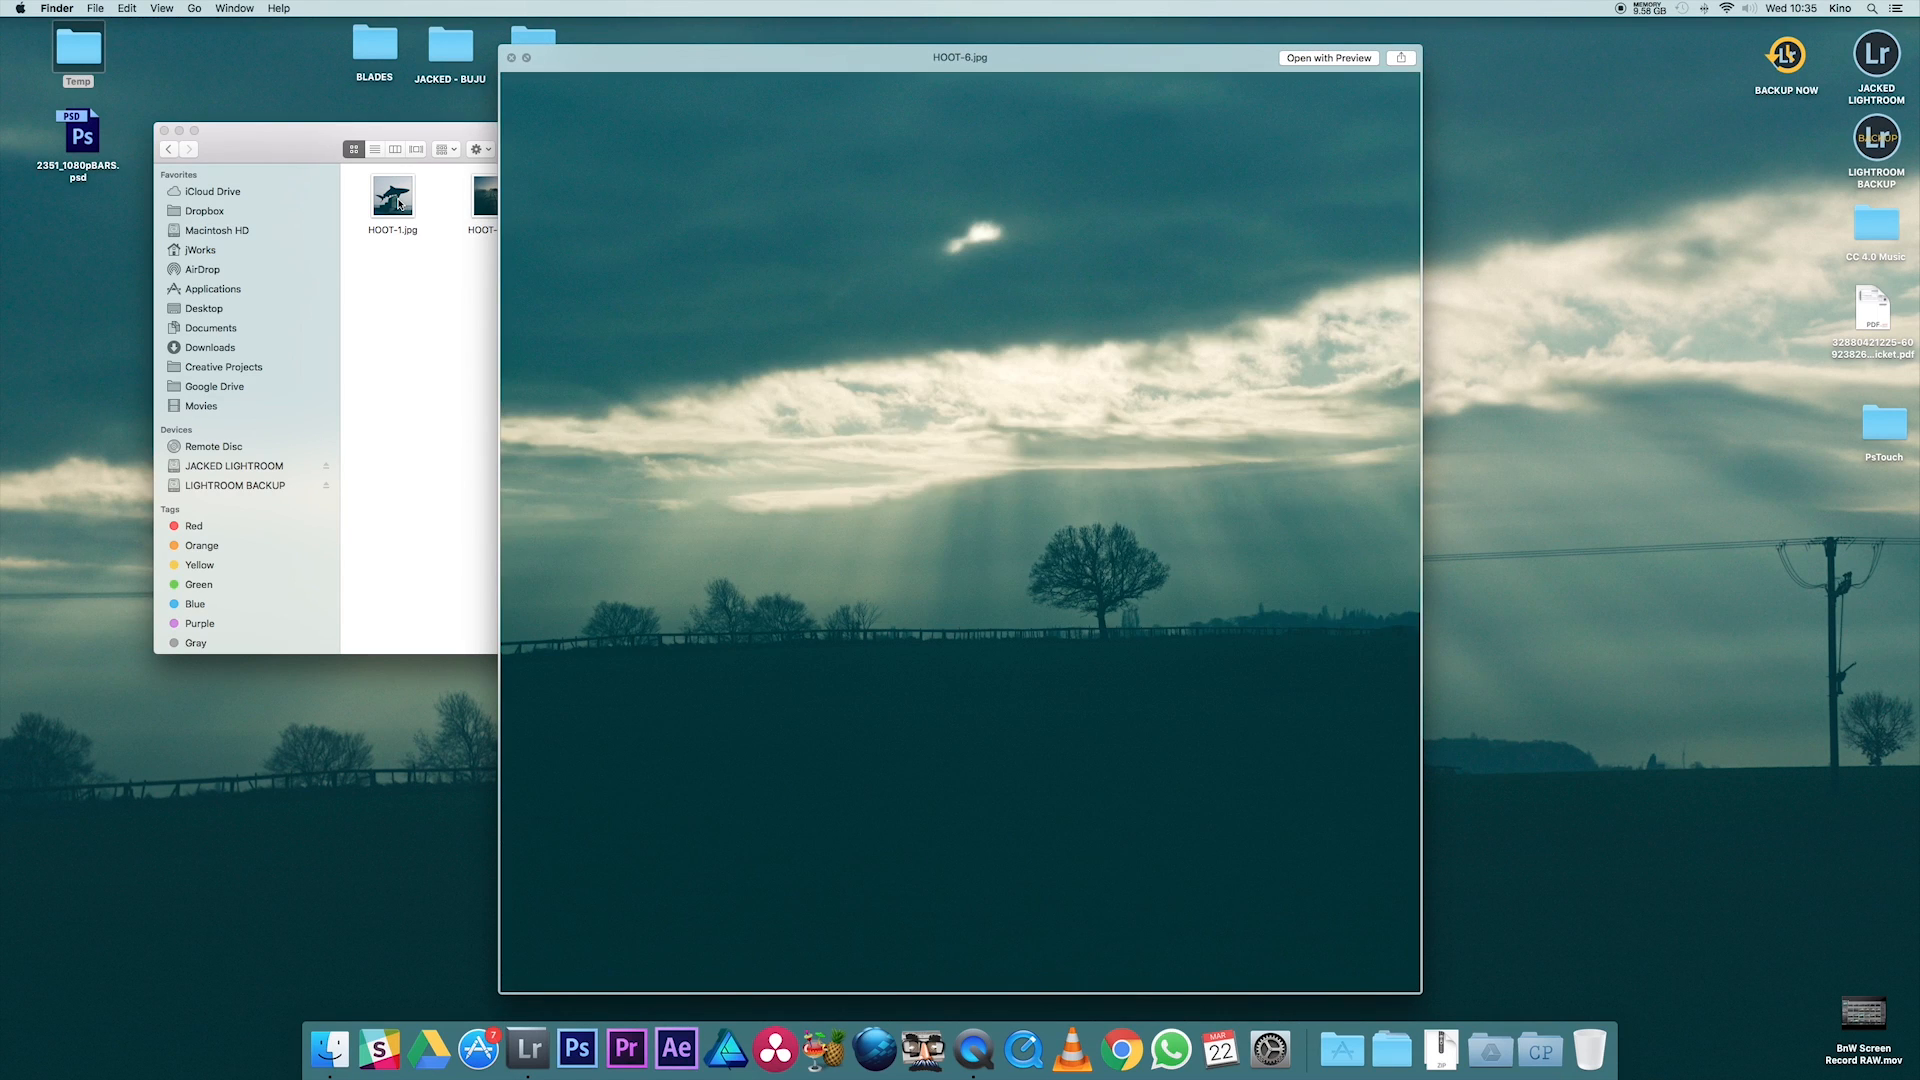
key("space")
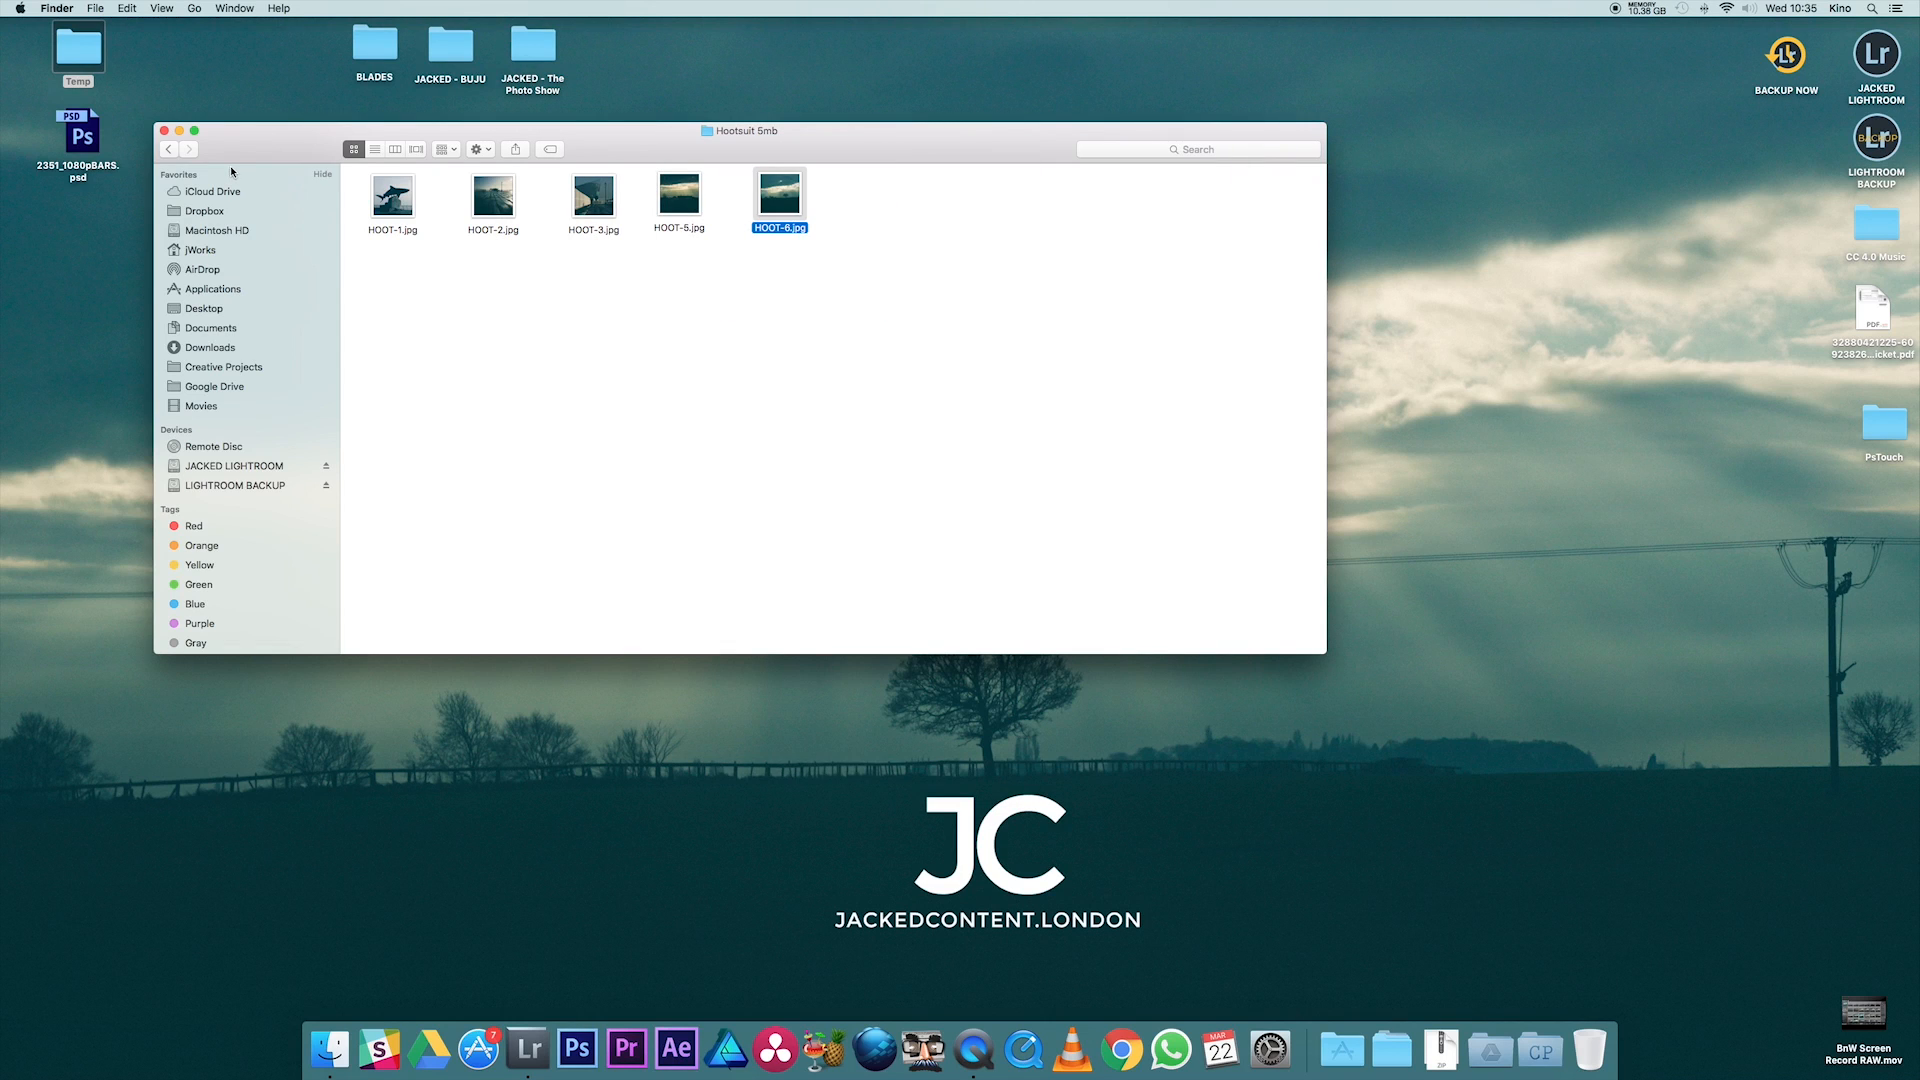
left_click_drag(230, 154, 242, 152)
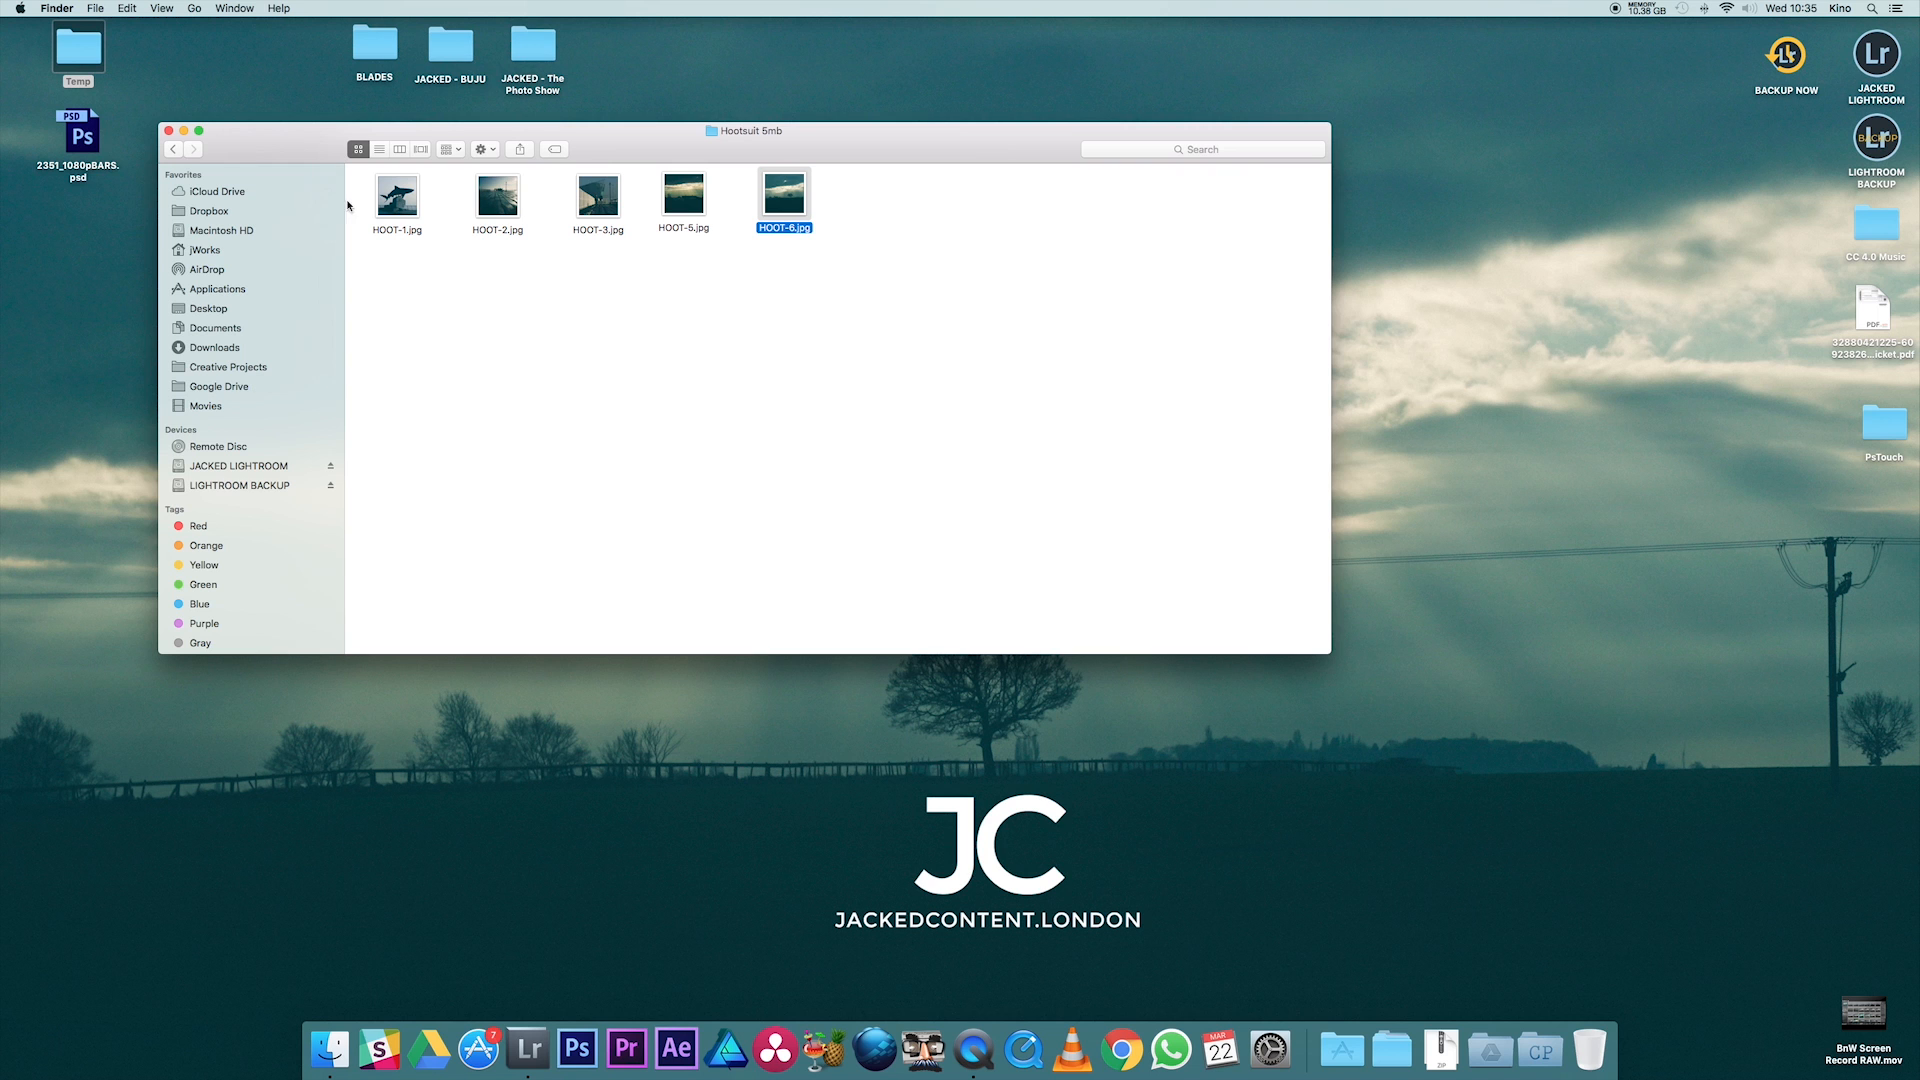
left_click_drag(655, 145, 683, 178)
left_click_drag(270, 191, 224, 145)
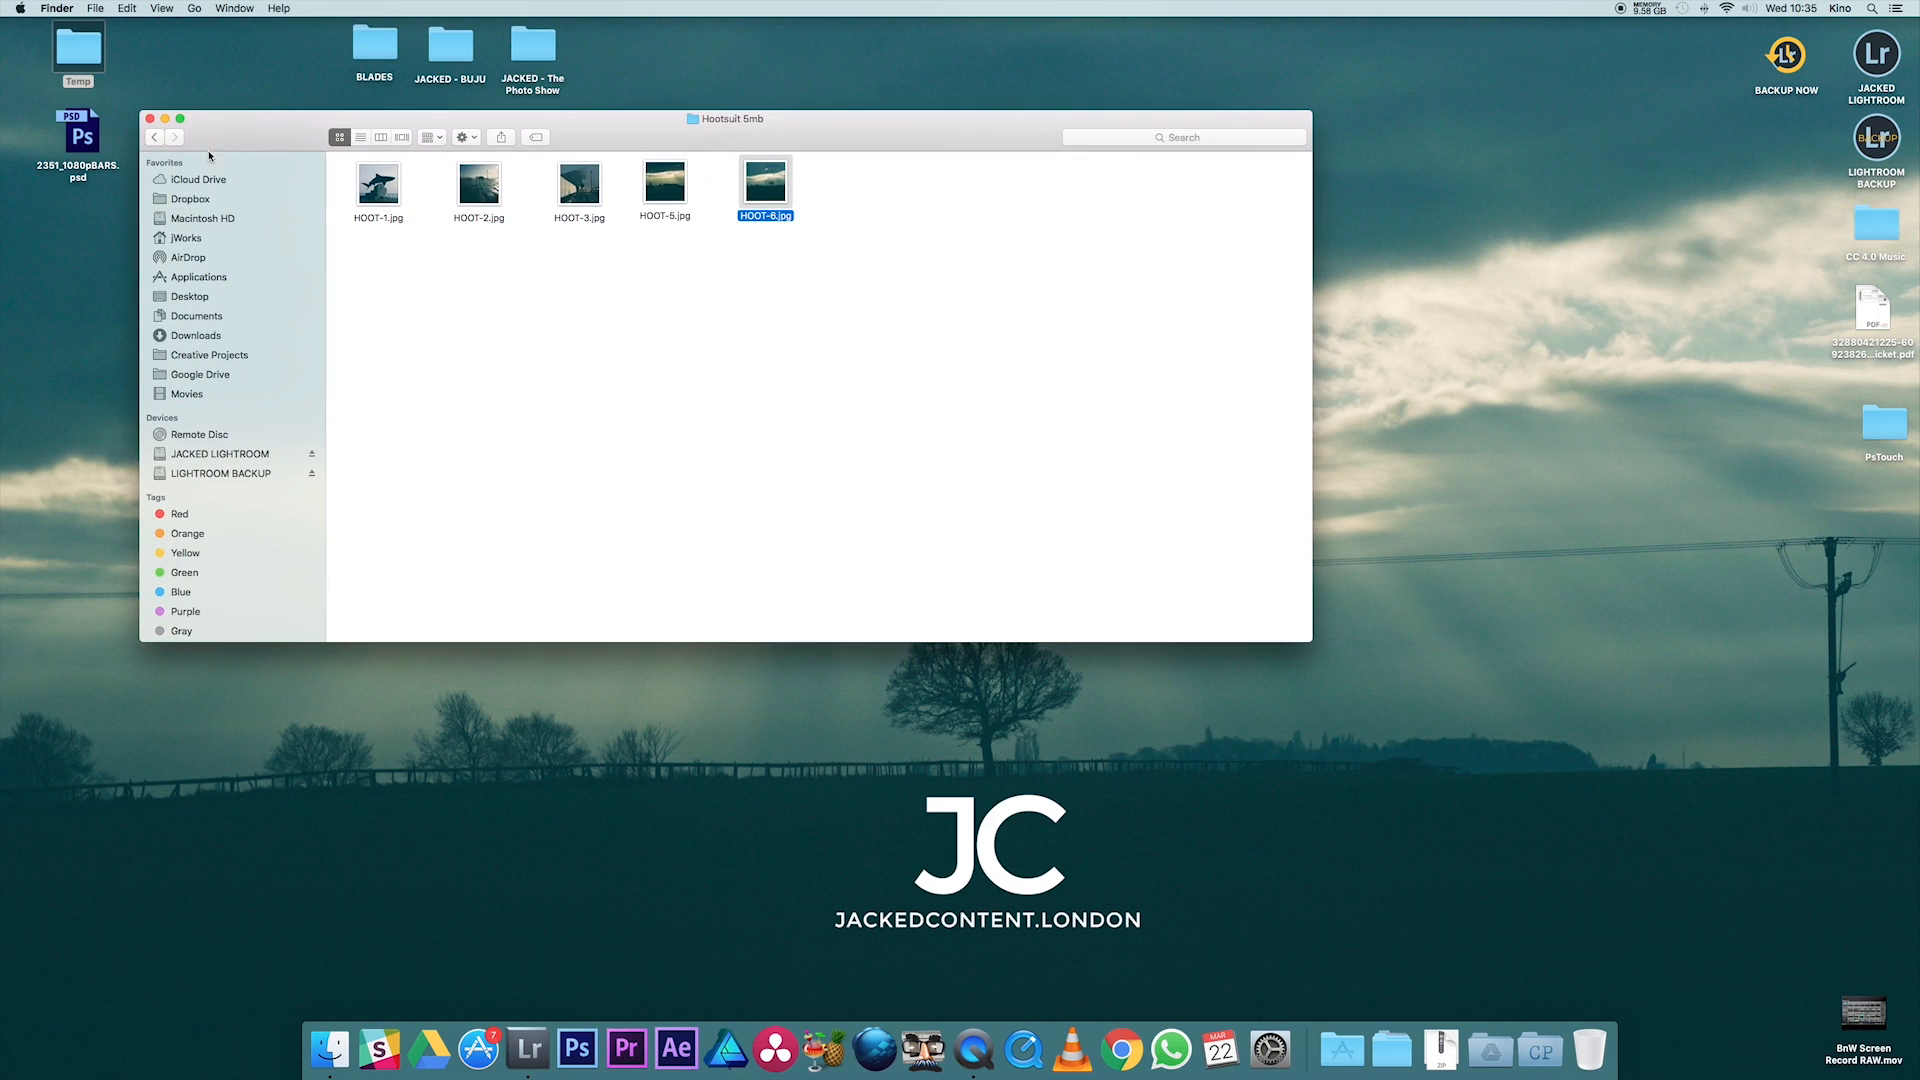